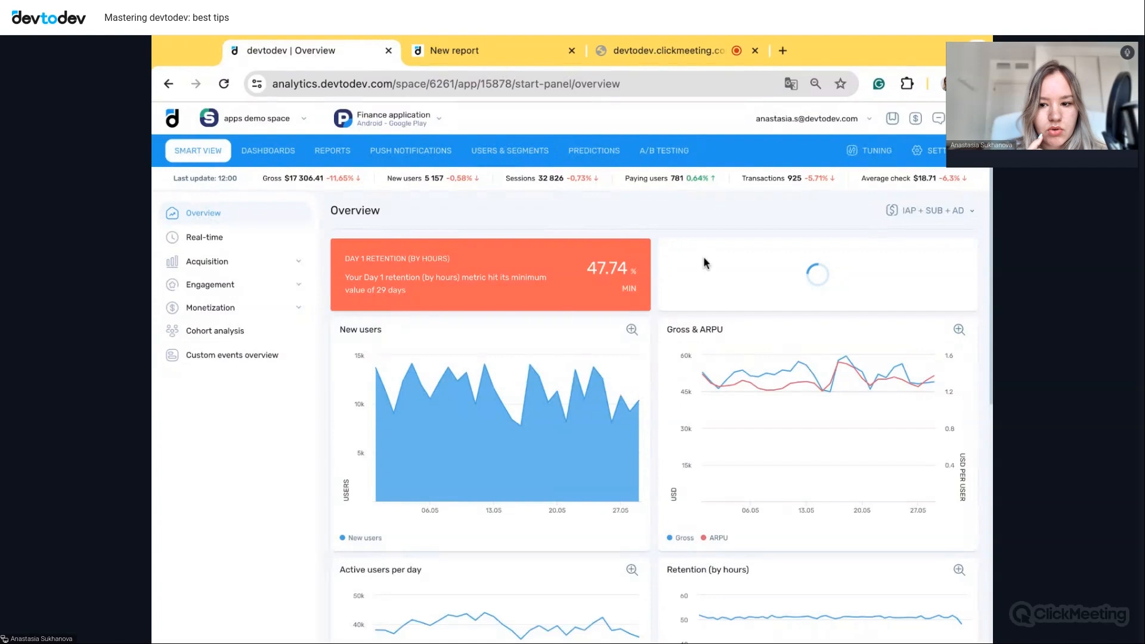
- Create a new basic metrics report for the Finance application
scroll(704, 257, "down", 1)
scroll(704, 257, "up", 1)
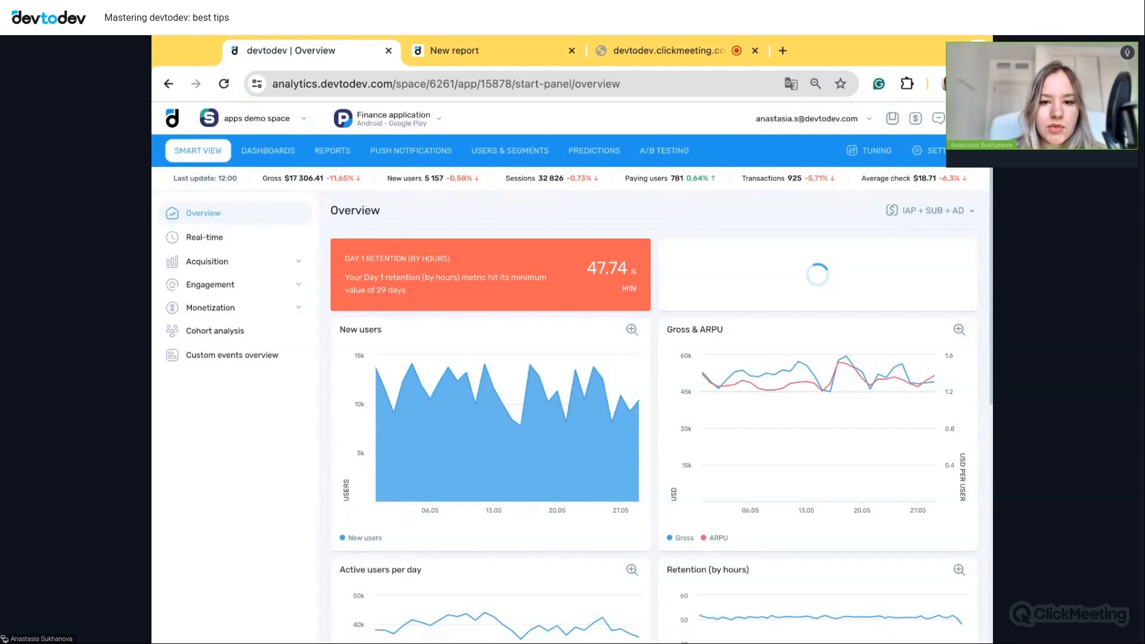
left_click(334, 154)
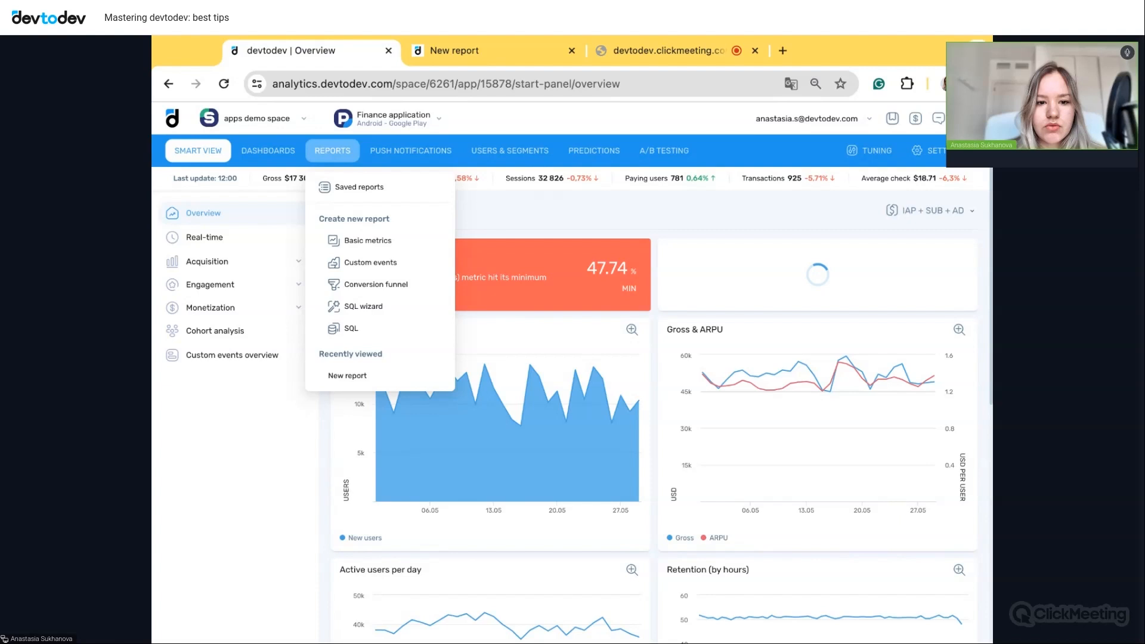
left_click(341, 158)
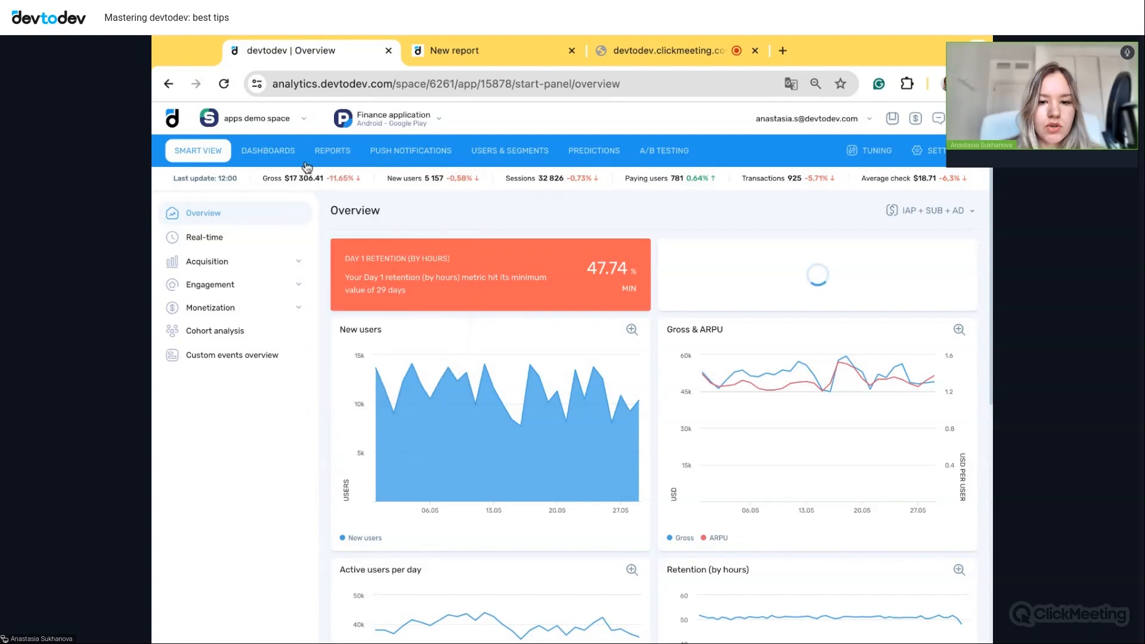
left_click(333, 159)
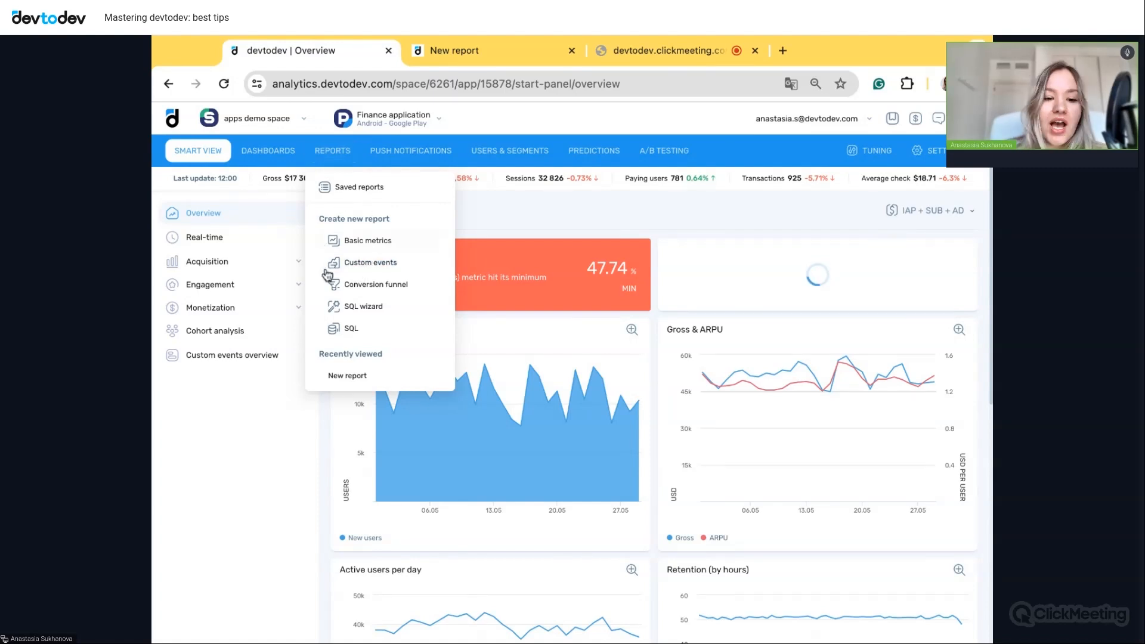
left_click(358, 242)
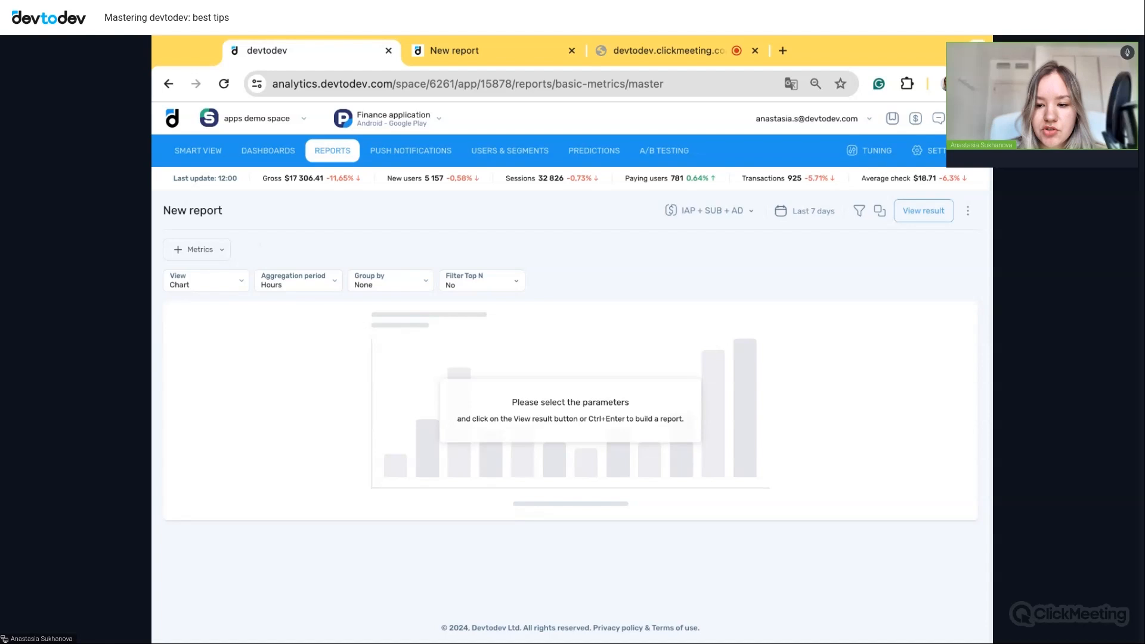
- Add the ARPU metric to the new report
left_click(219, 251)
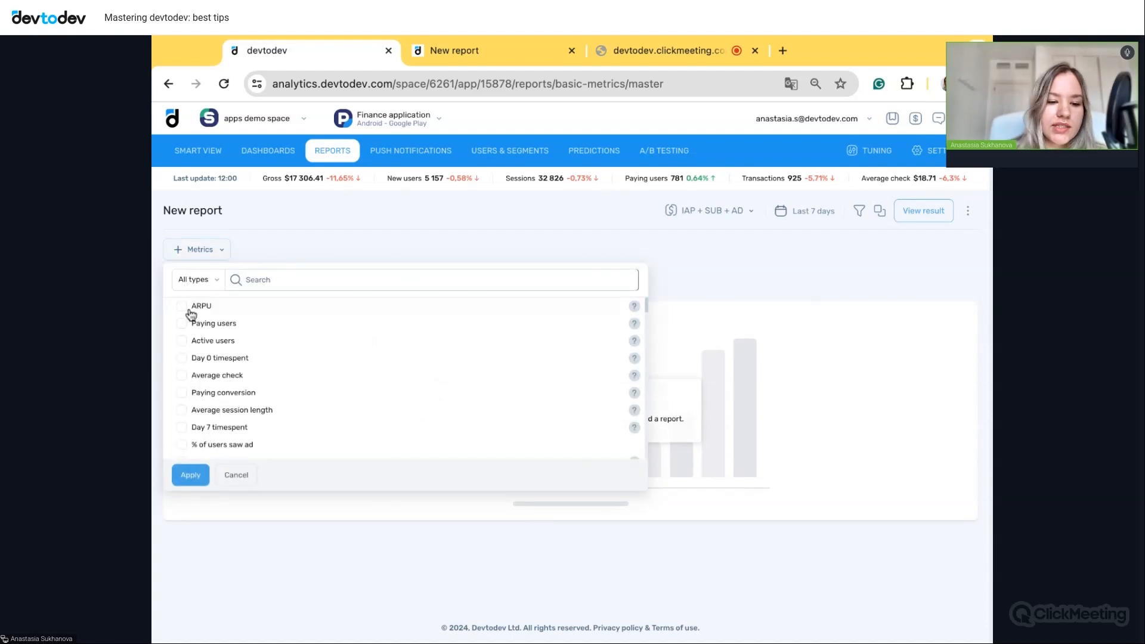
left_click(181, 308)
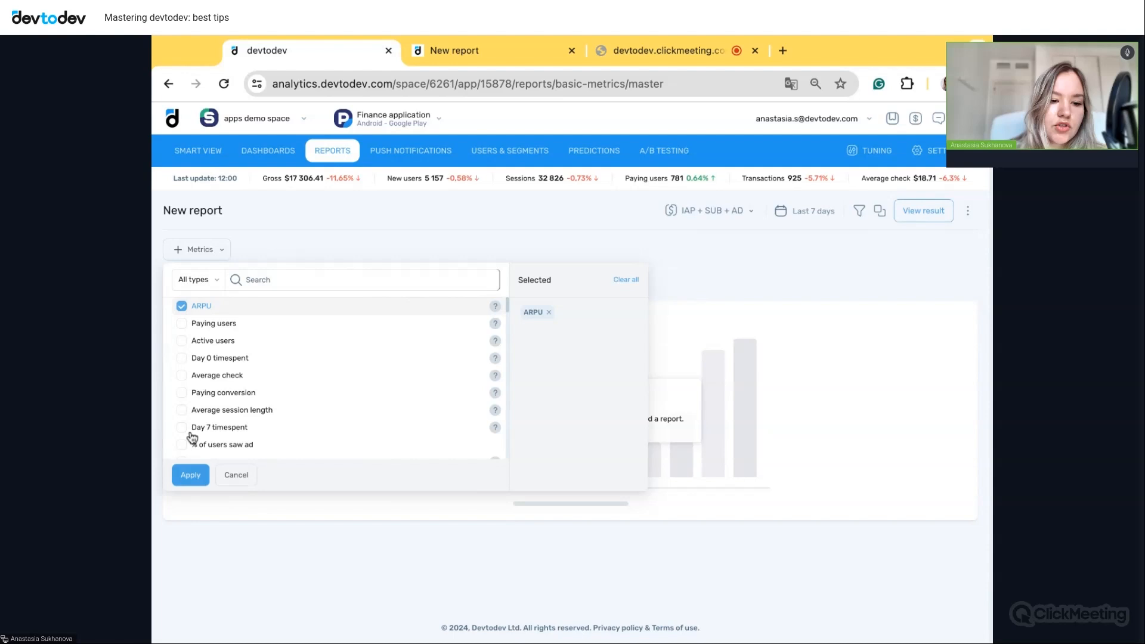
left_click(190, 476)
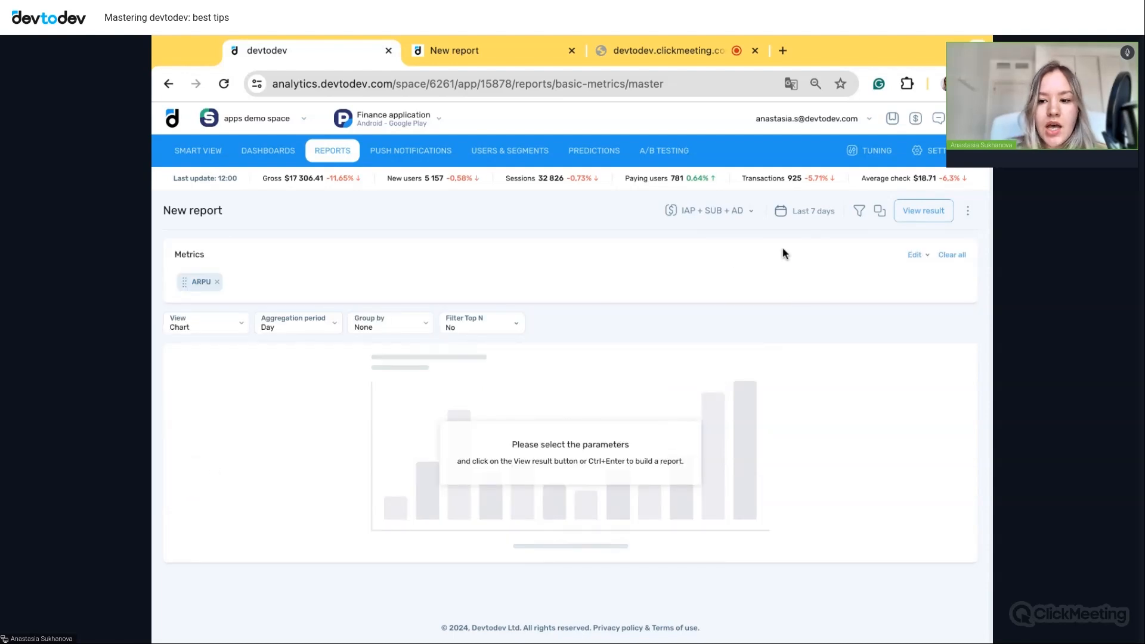
- Set the report period to the last 30 days and limit the revenue sources to IAP + SUB
left_click(799, 213)
left_click(746, 237)
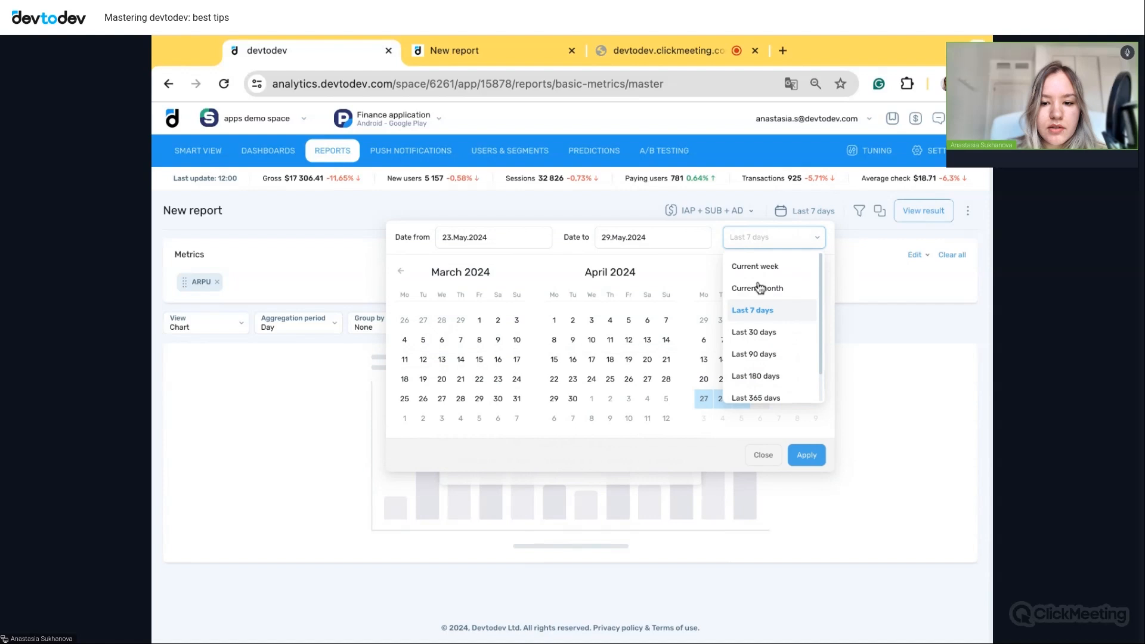
left_click(755, 337)
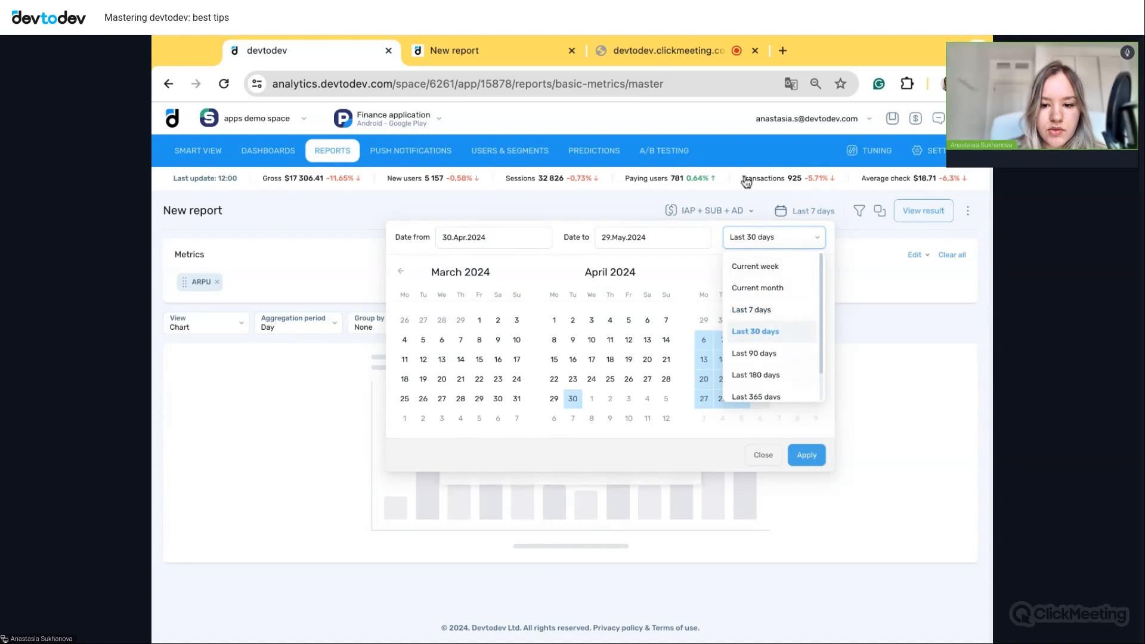
left_click(723, 213)
left_click(677, 275)
left_click(808, 346)
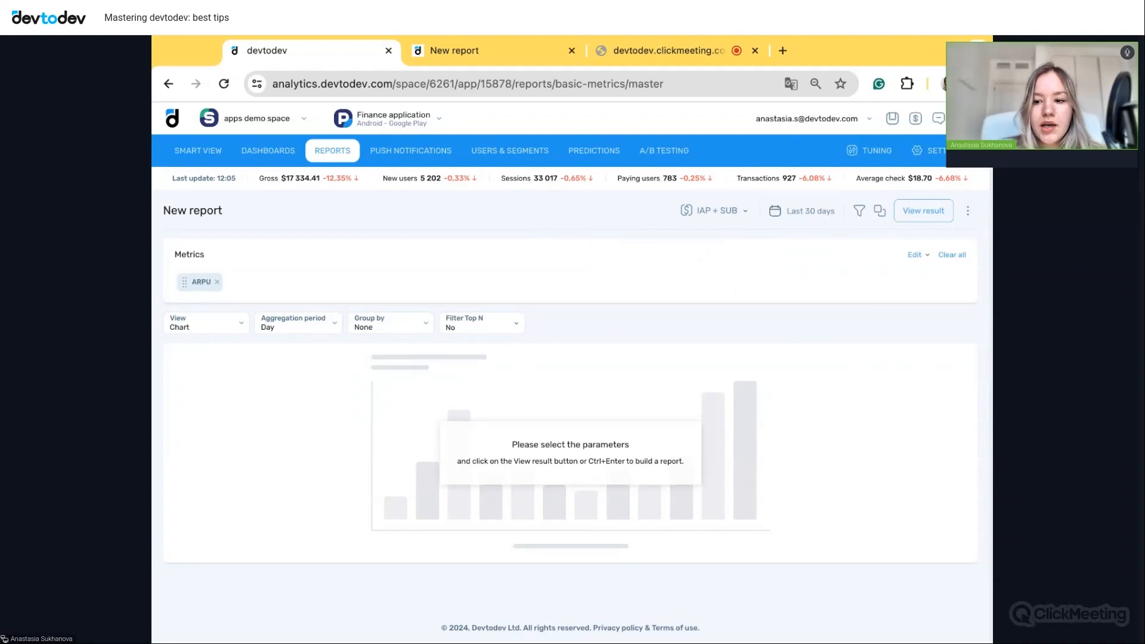
- Add a comparison with another time period, using the predefined previous month
left_click(879, 212)
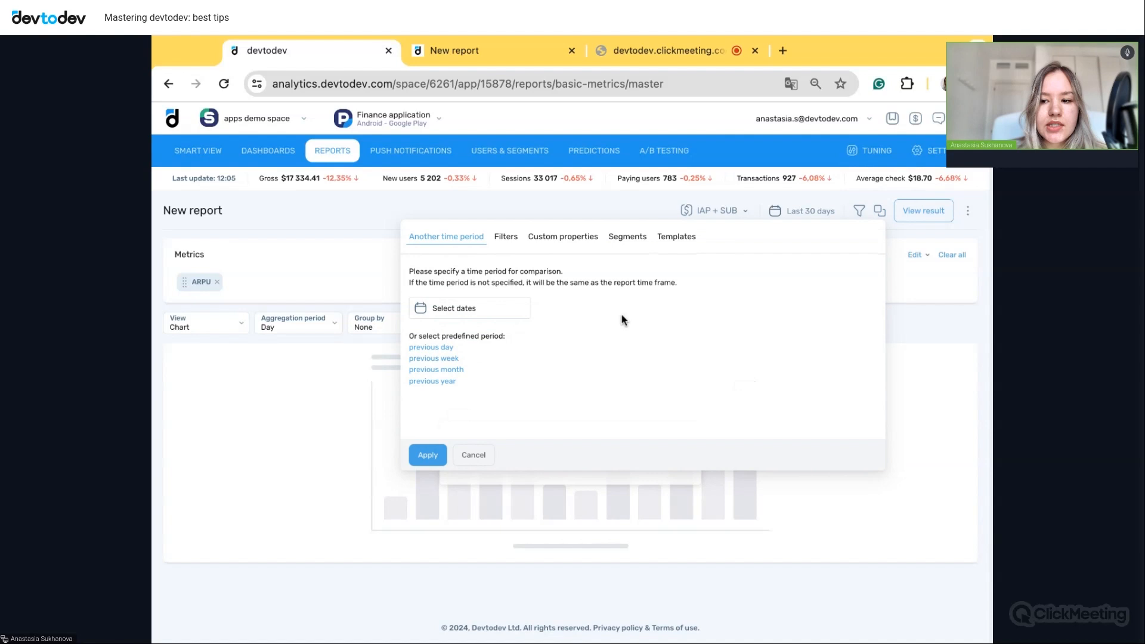
left_click(504, 244)
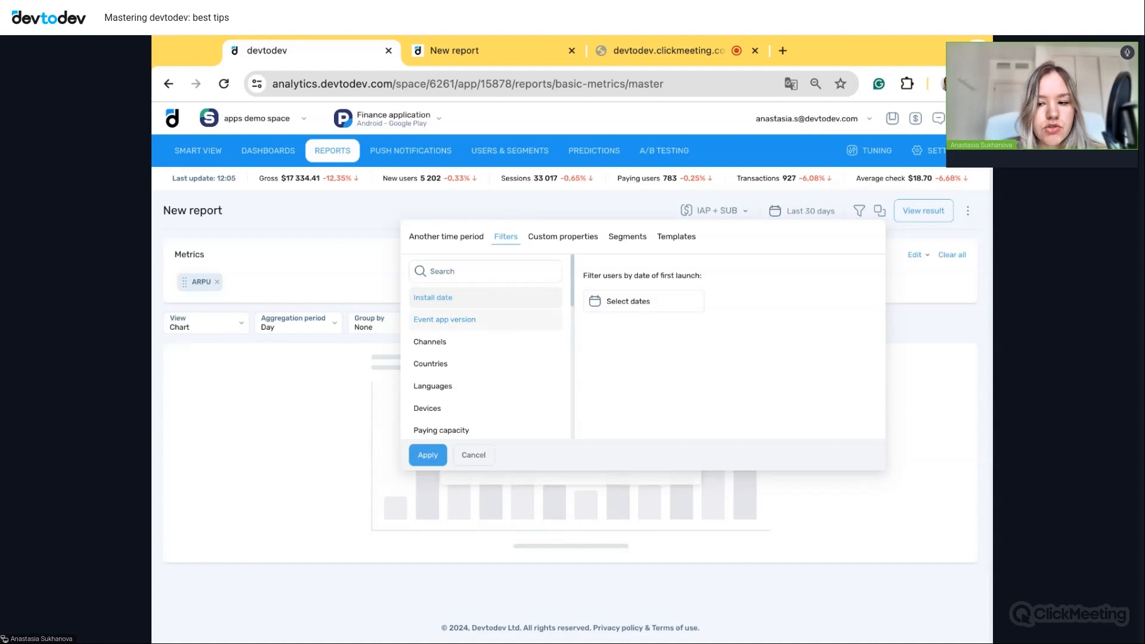
left_click(449, 245)
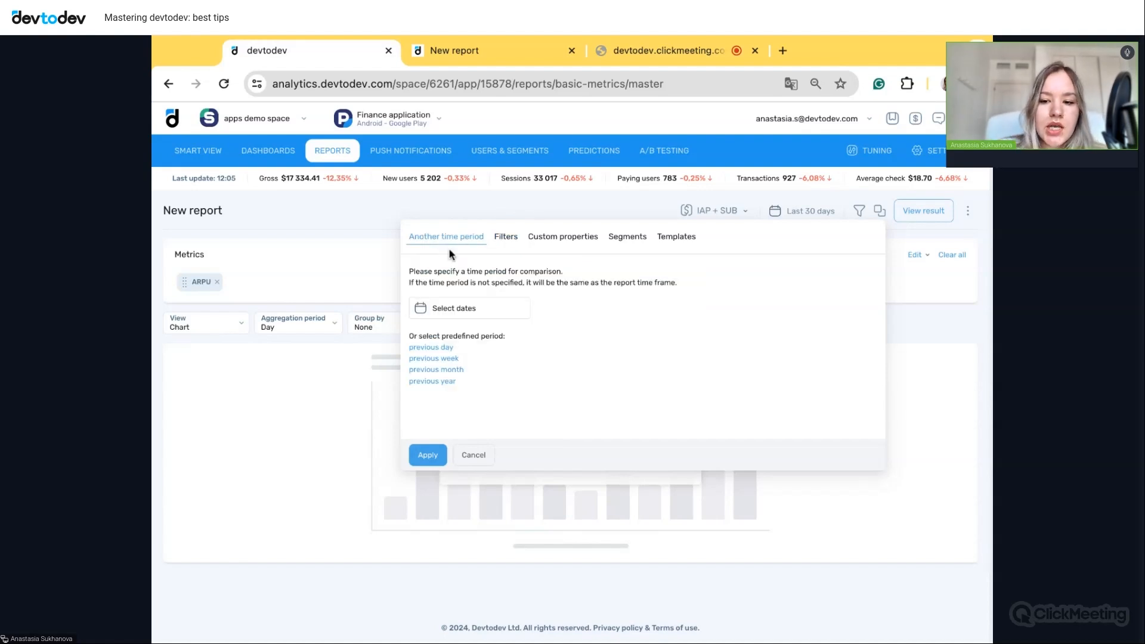
left_click(455, 371)
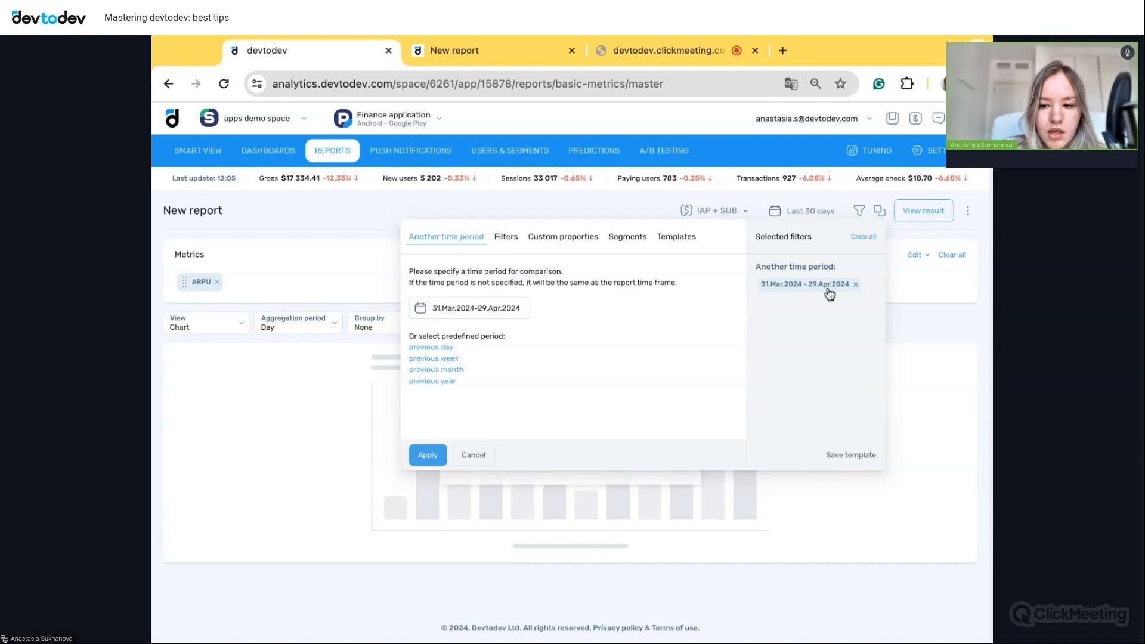
left_click(427, 454)
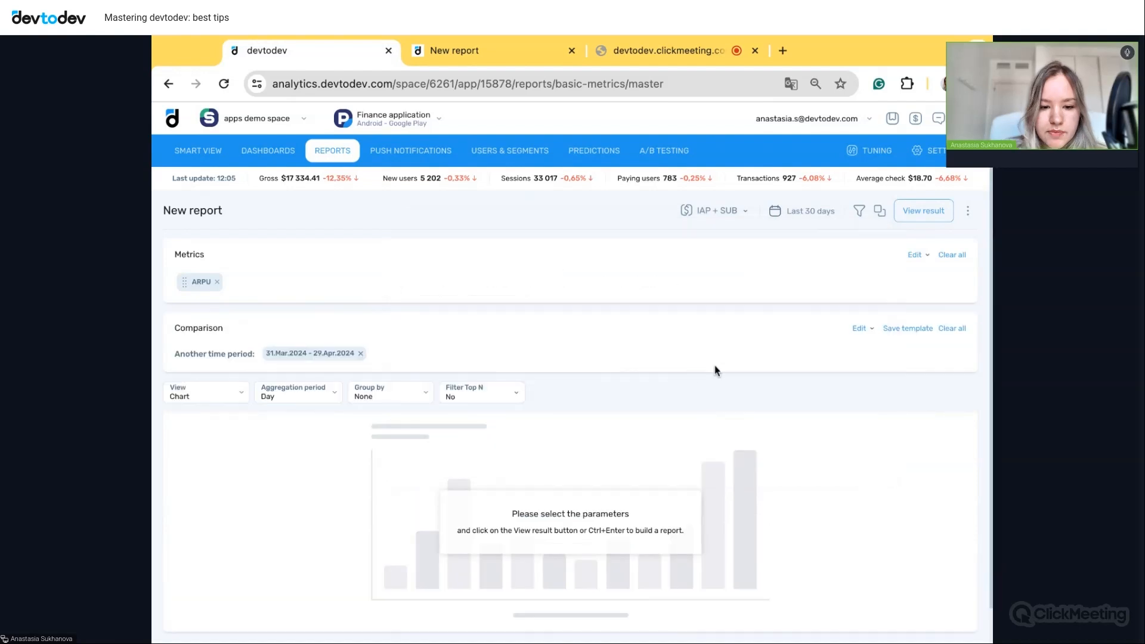
- Build the report and examine the ARPU chart against the comparison period
left_click(924, 214)
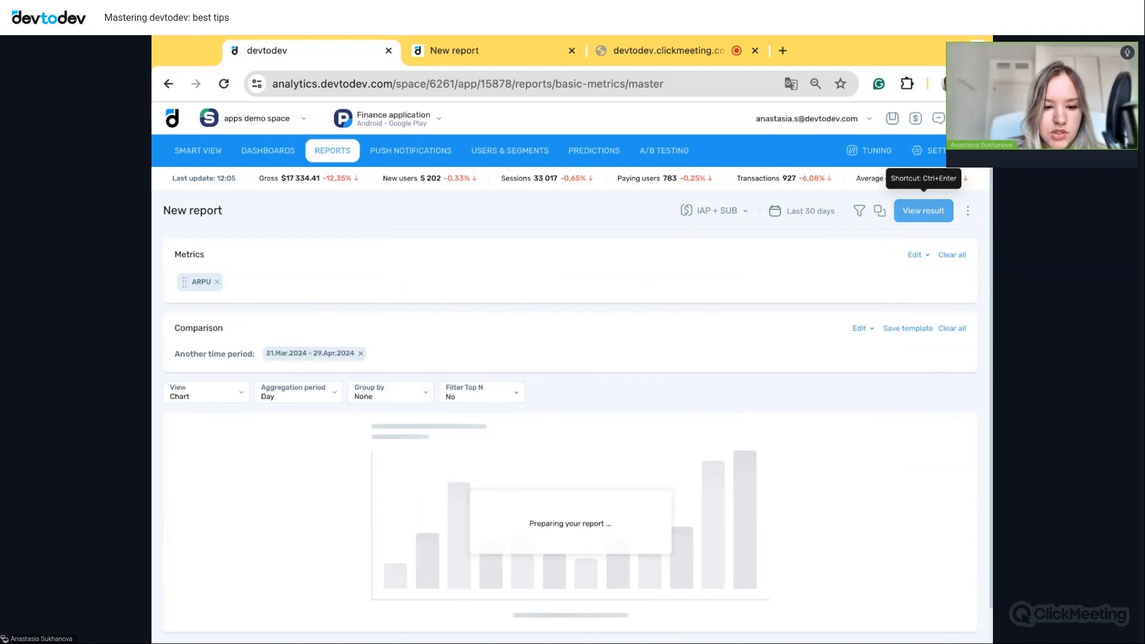
scroll(849, 384, "down", 1)
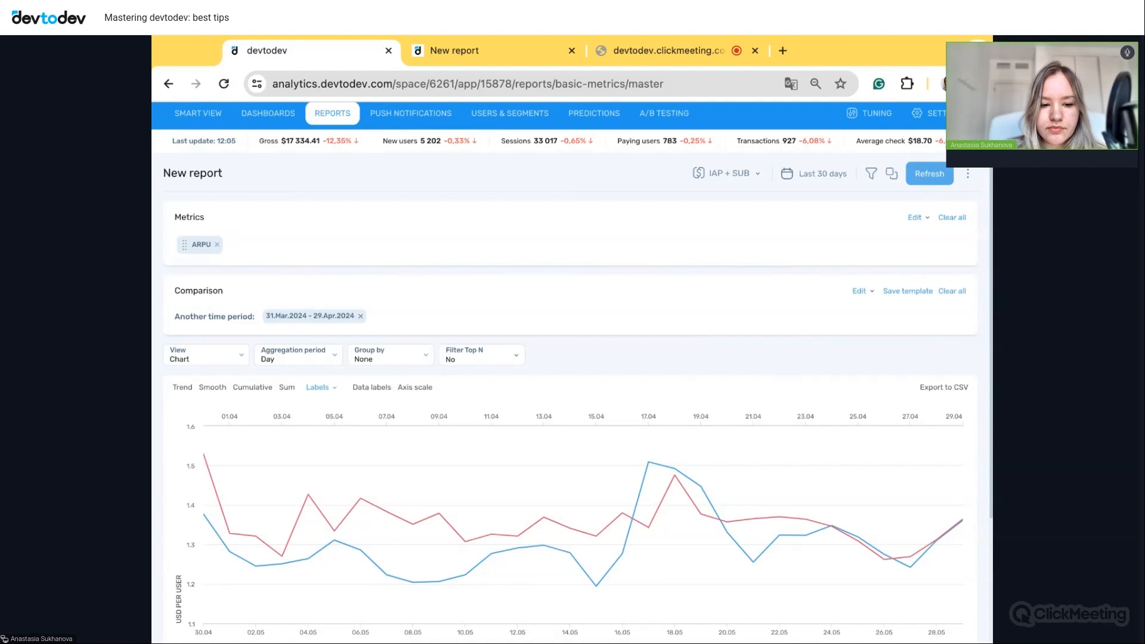
scroll(889, 388, "down", 3)
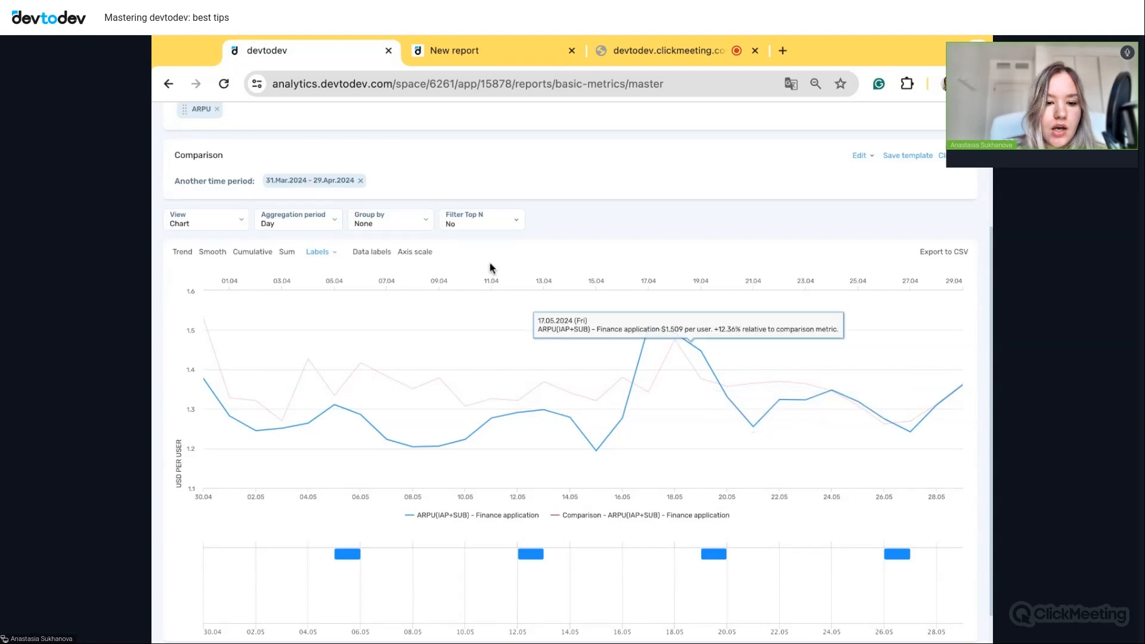
- Set the minimum value of the chart's USD per user axis scale to 1.2
left_click(418, 253)
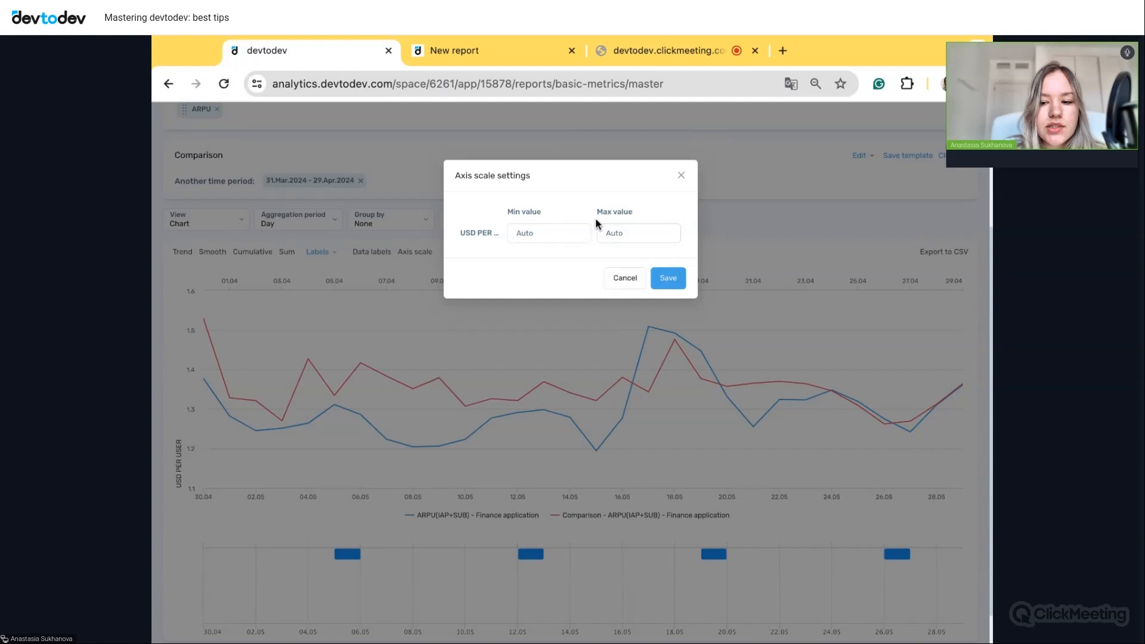
left_click(542, 230)
type("1.2")
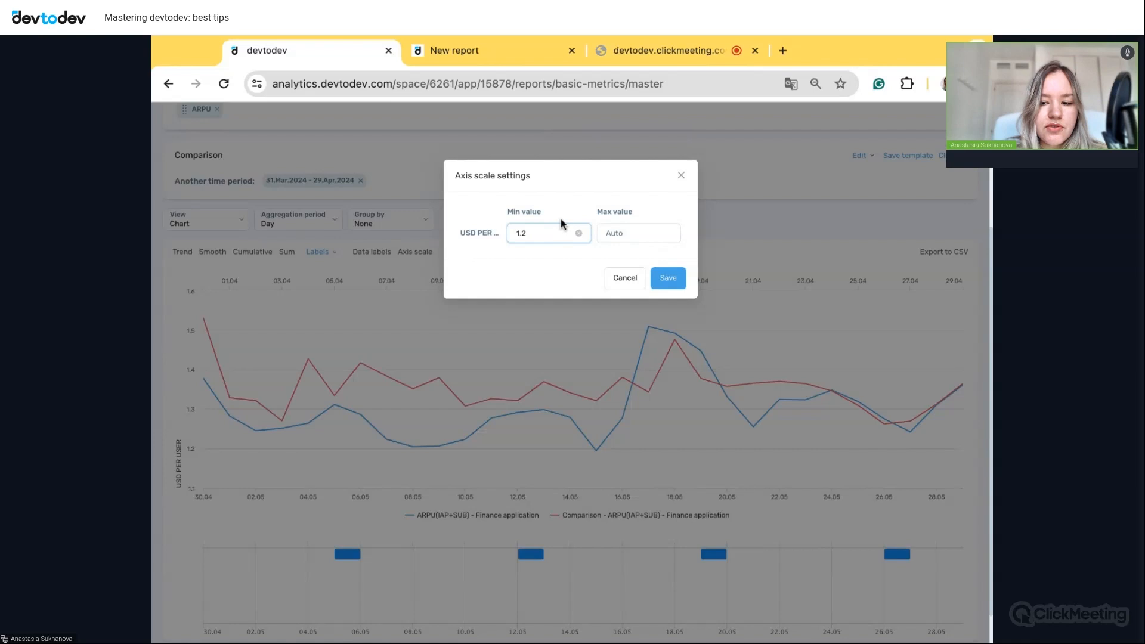
left_click(667, 279)
scroll(664, 491, "down", 3)
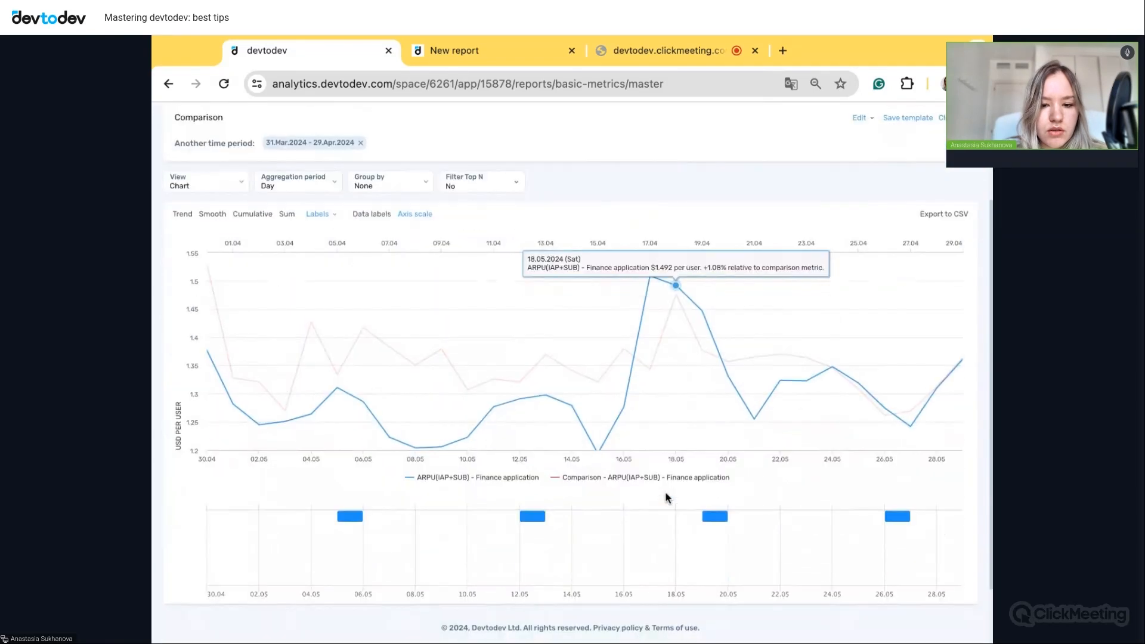
- Reset the report's settings to start from an empty report
scroll(699, 402, "up", 2)
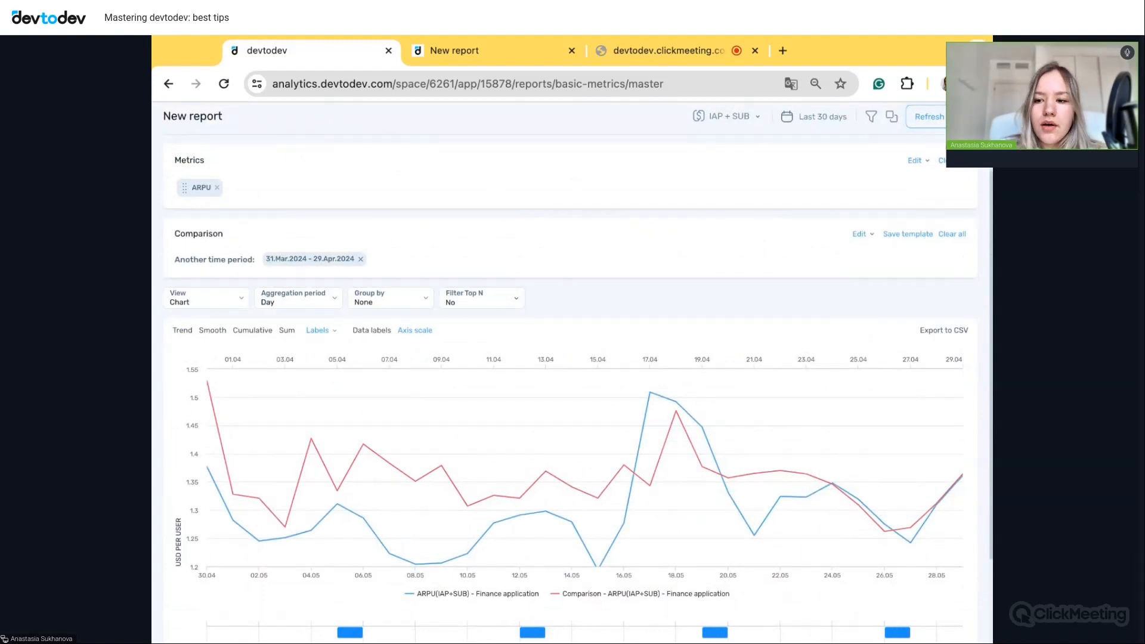
scroll(746, 340, "up", 1)
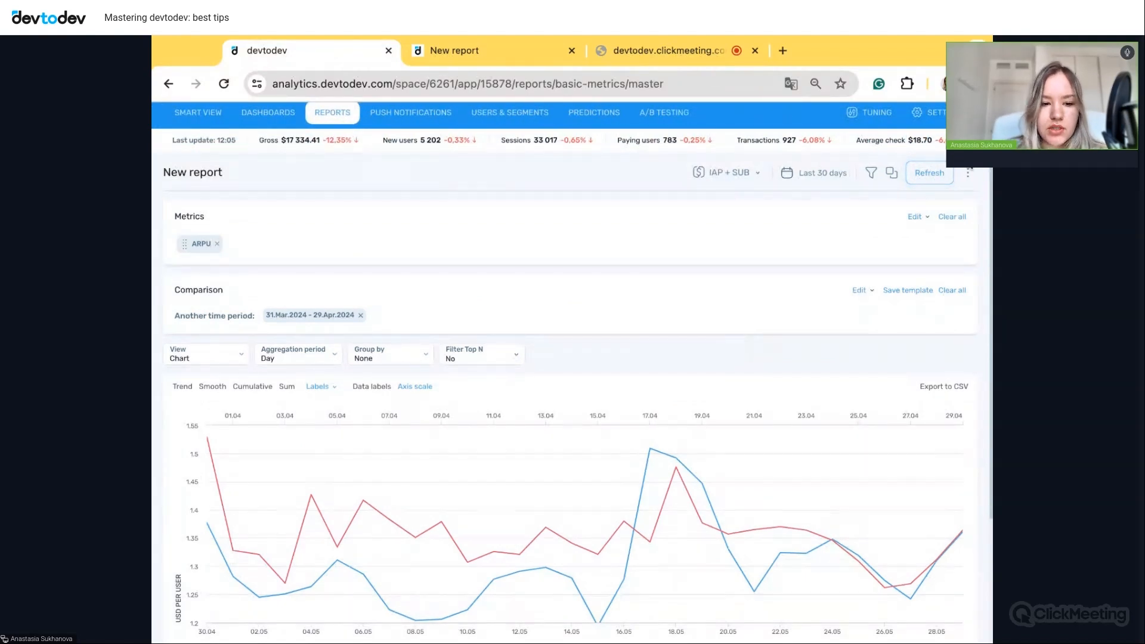
left_click(967, 173)
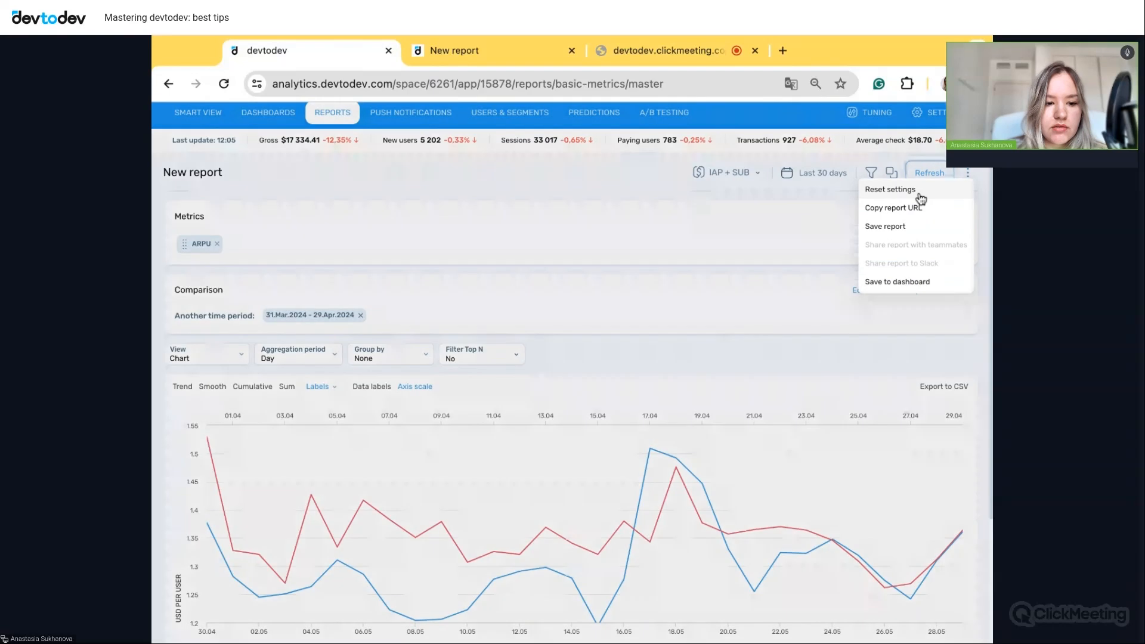
left_click(920, 194)
left_click(696, 244)
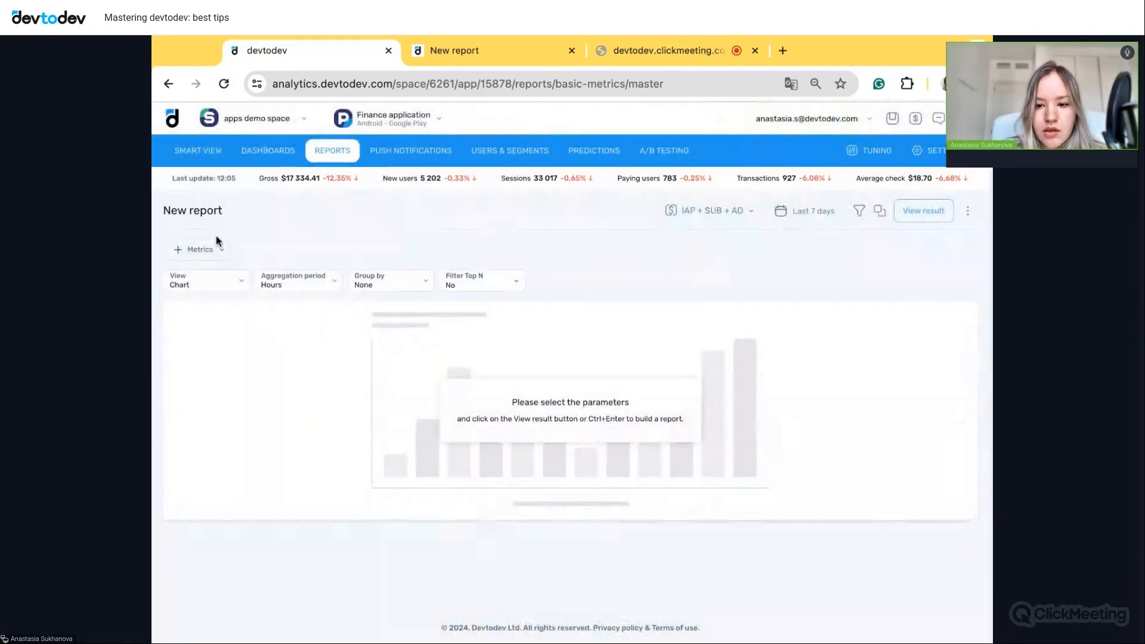
- Add the Paying users metric to the report and group it by Countries
left_click(214, 250)
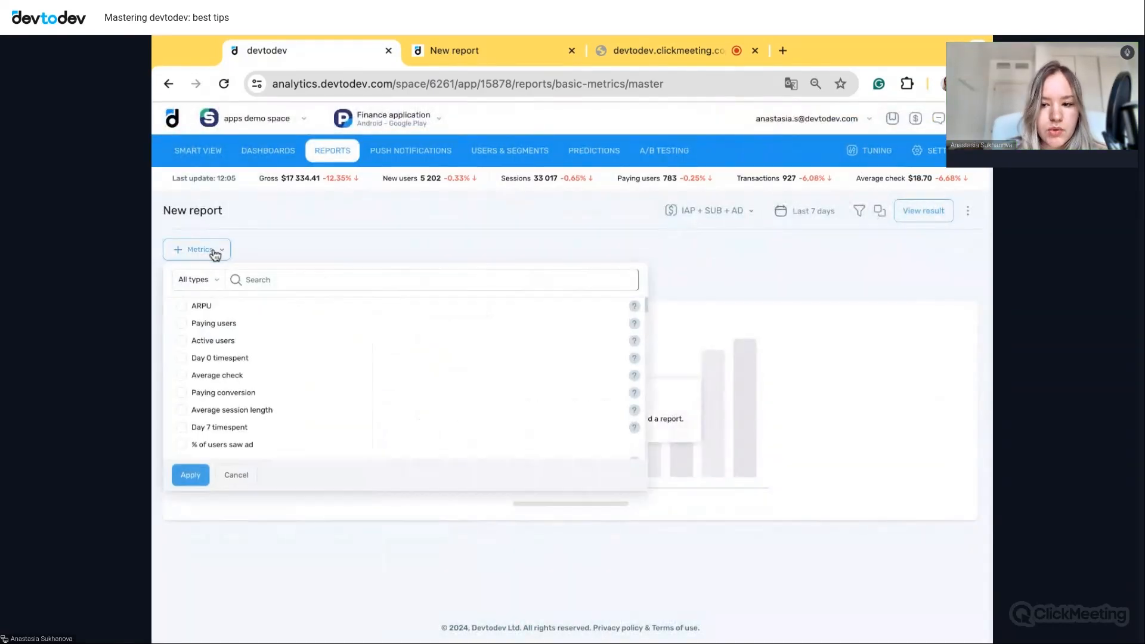
left_click(231, 325)
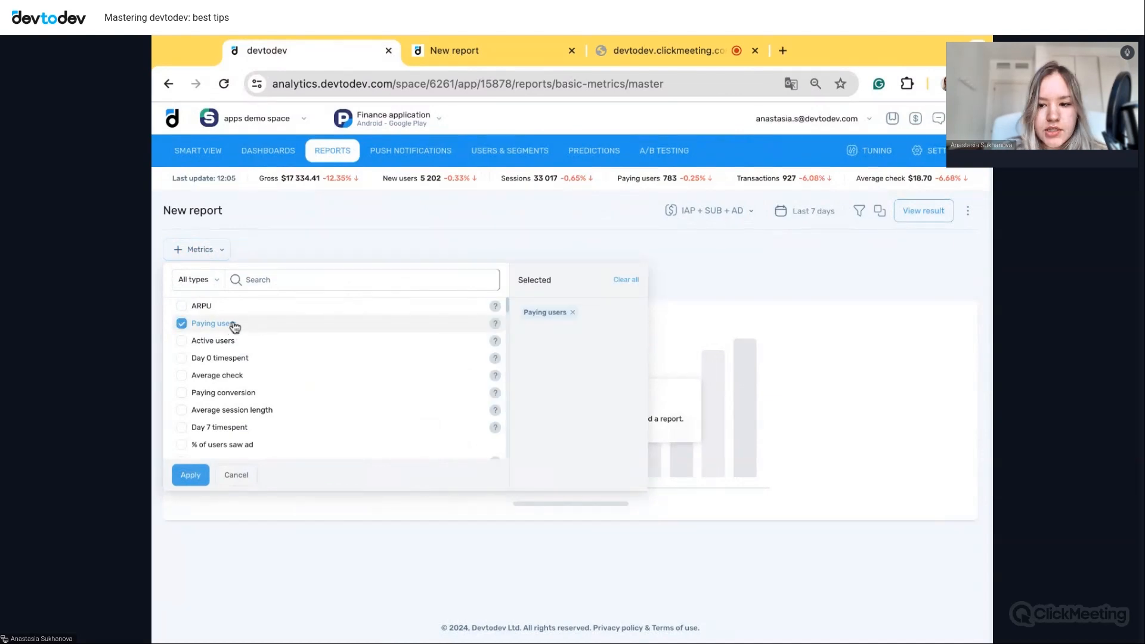
left_click(192, 476)
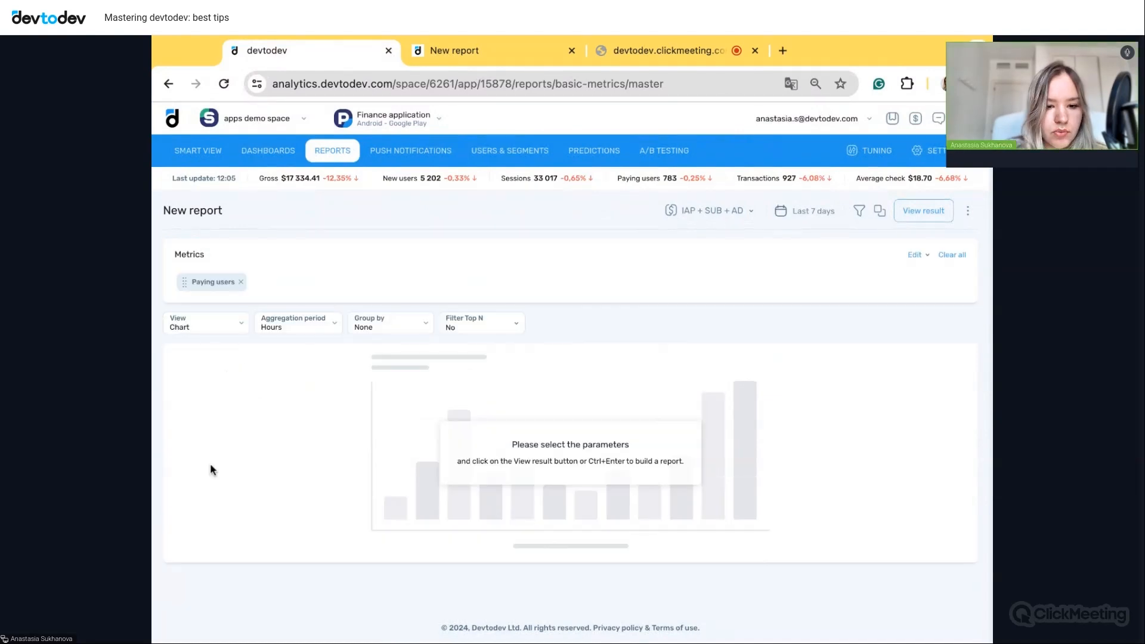
left_click(396, 327)
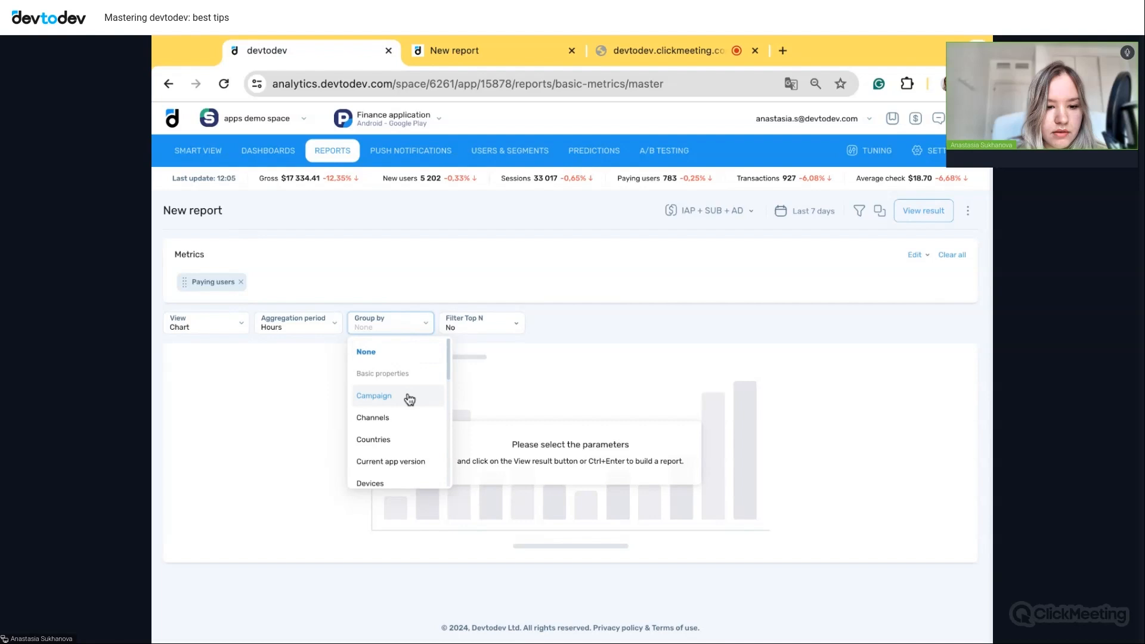
left_click(395, 441)
- Switch the report view to Table with the aggregation period set to No, and build the report
left_click(331, 332)
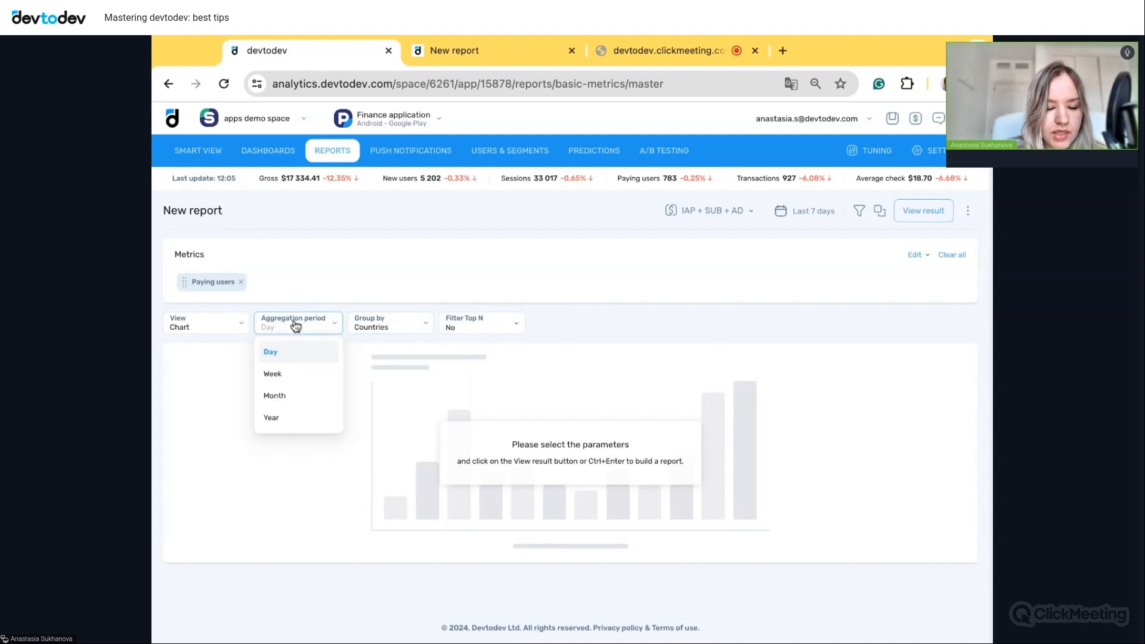
left_click(217, 332)
left_click(204, 380)
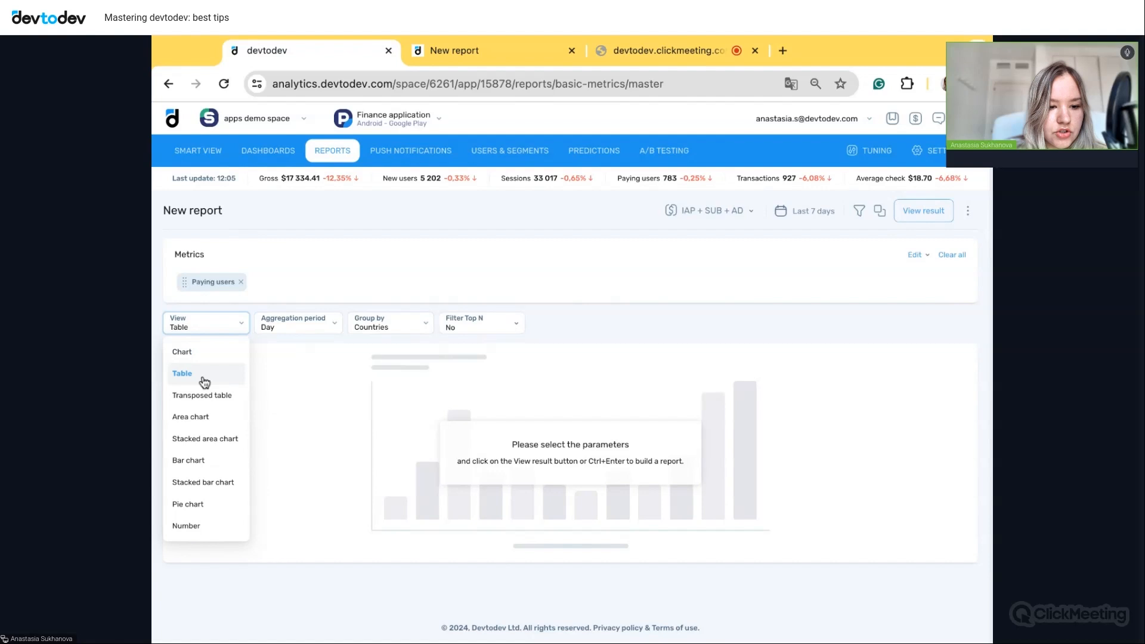
left_click(289, 333)
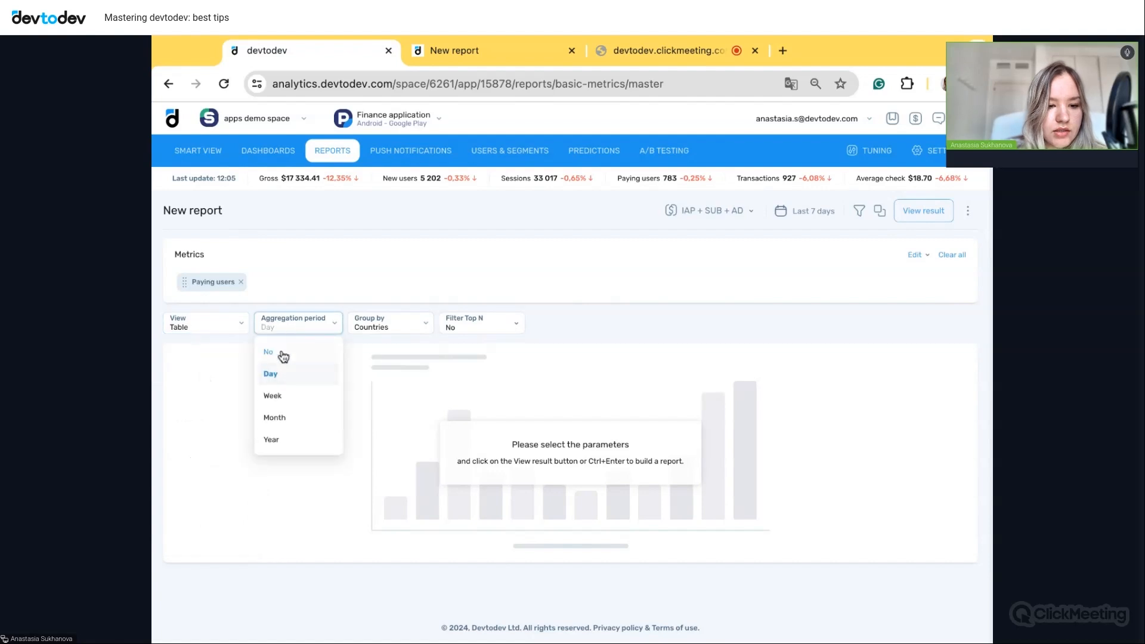
left_click(283, 356)
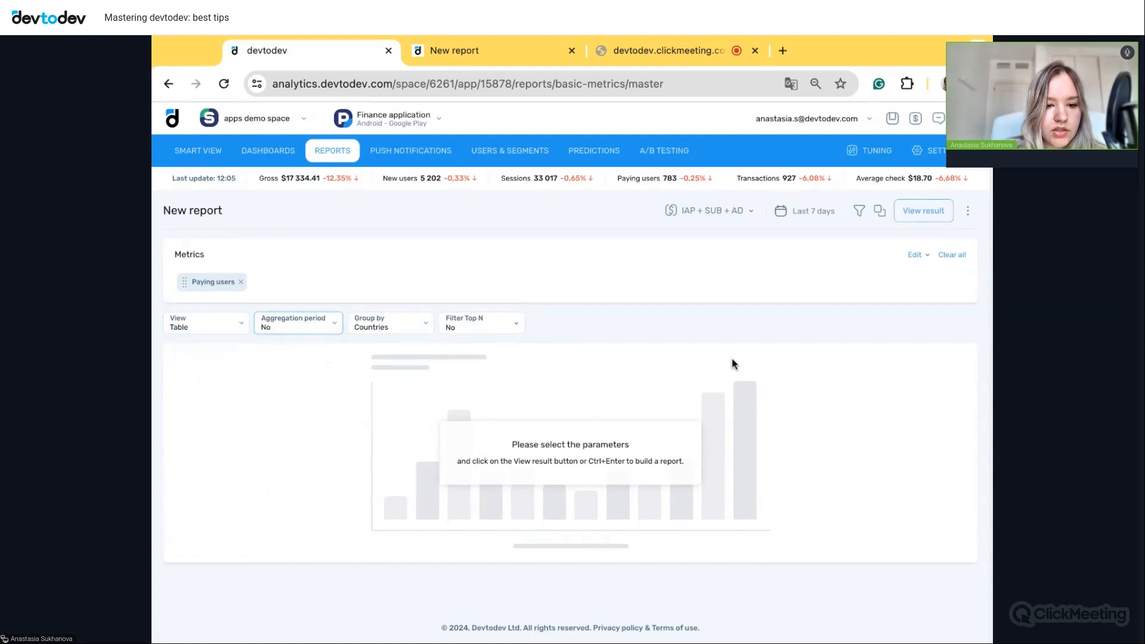
left_click(923, 212)
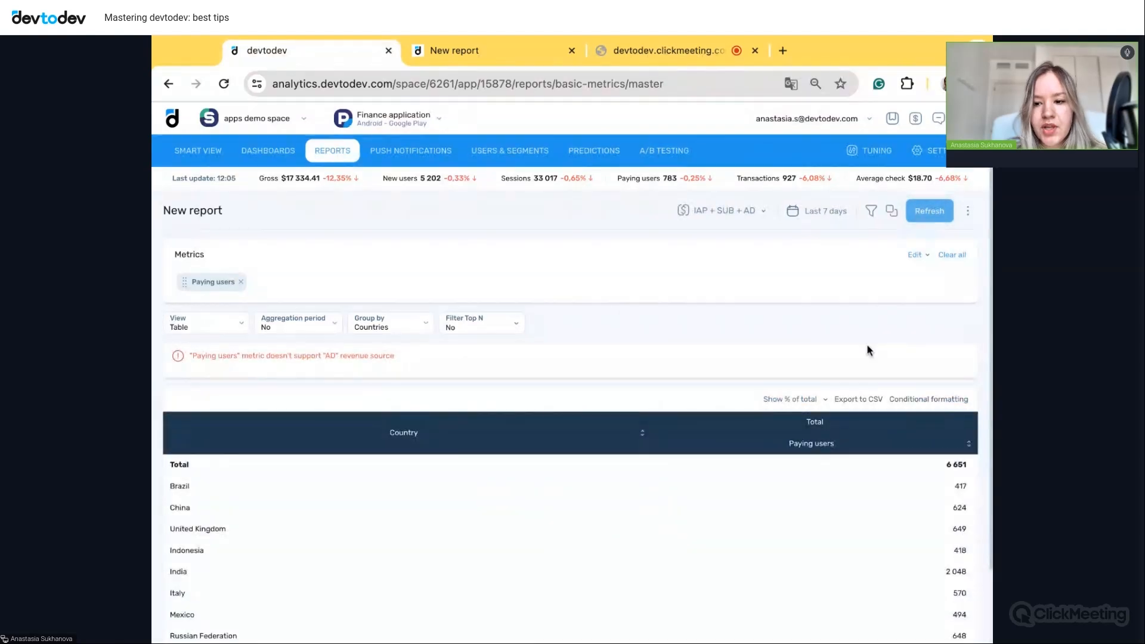
- Show the percentage of total for the Paying users metric in the country table
scroll(867, 344, "down", 2)
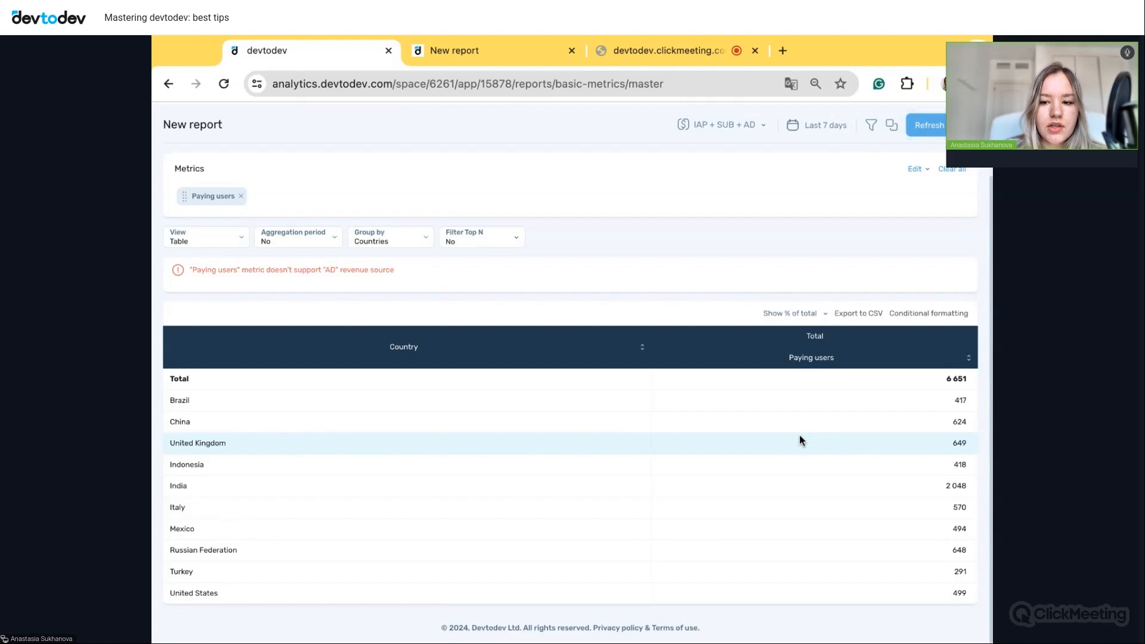
scroll(801, 441, "down", 1)
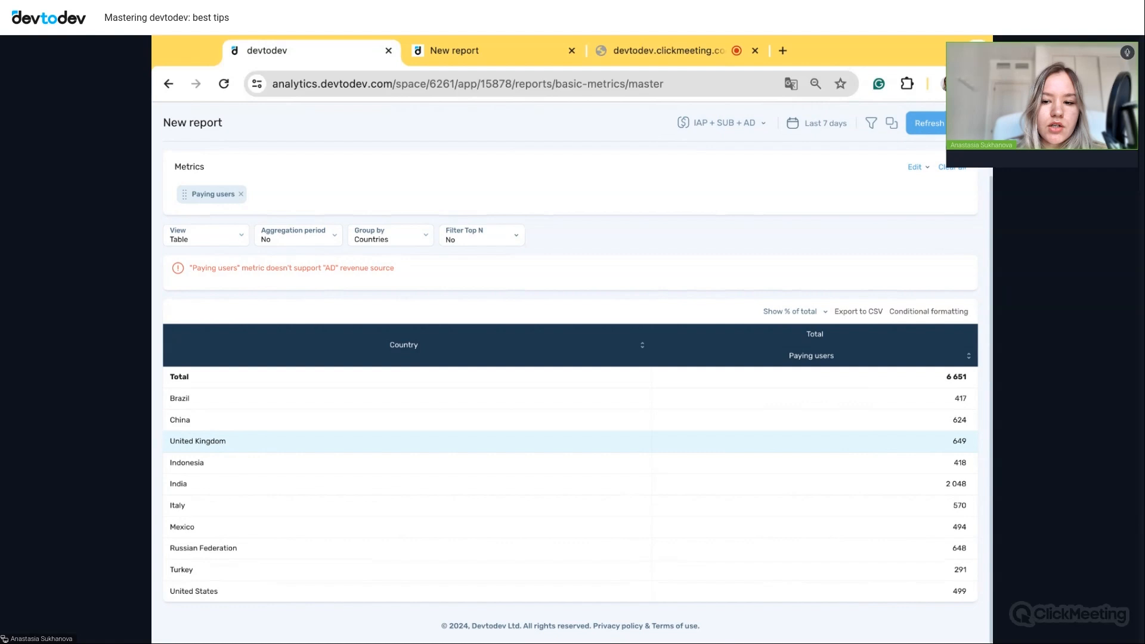
scroll(835, 496, "up", 1)
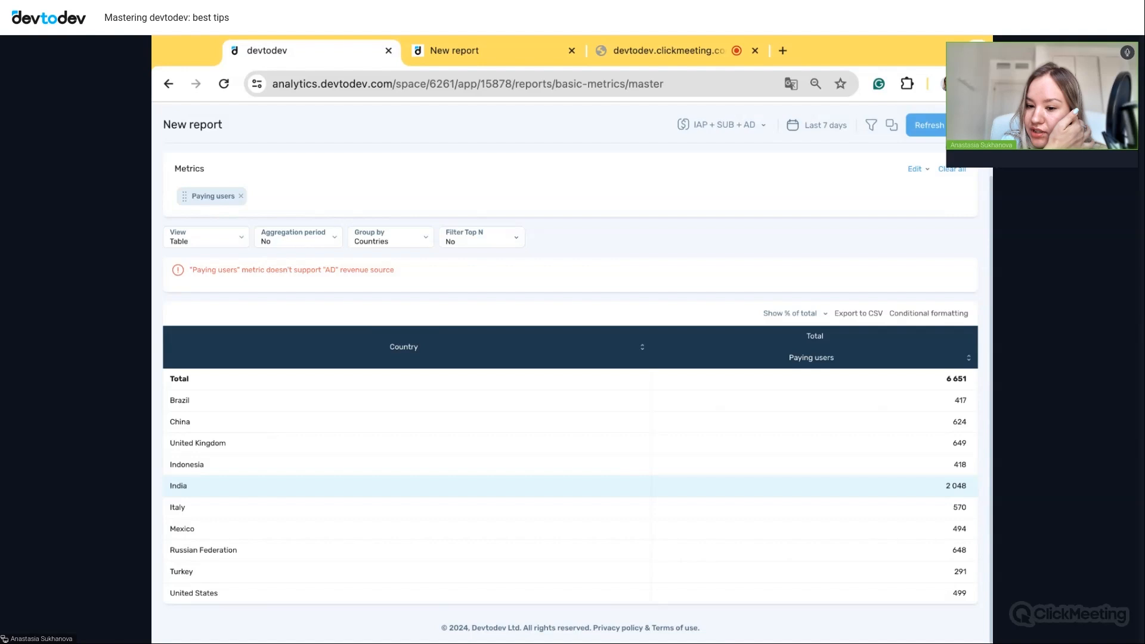
left_click(790, 317)
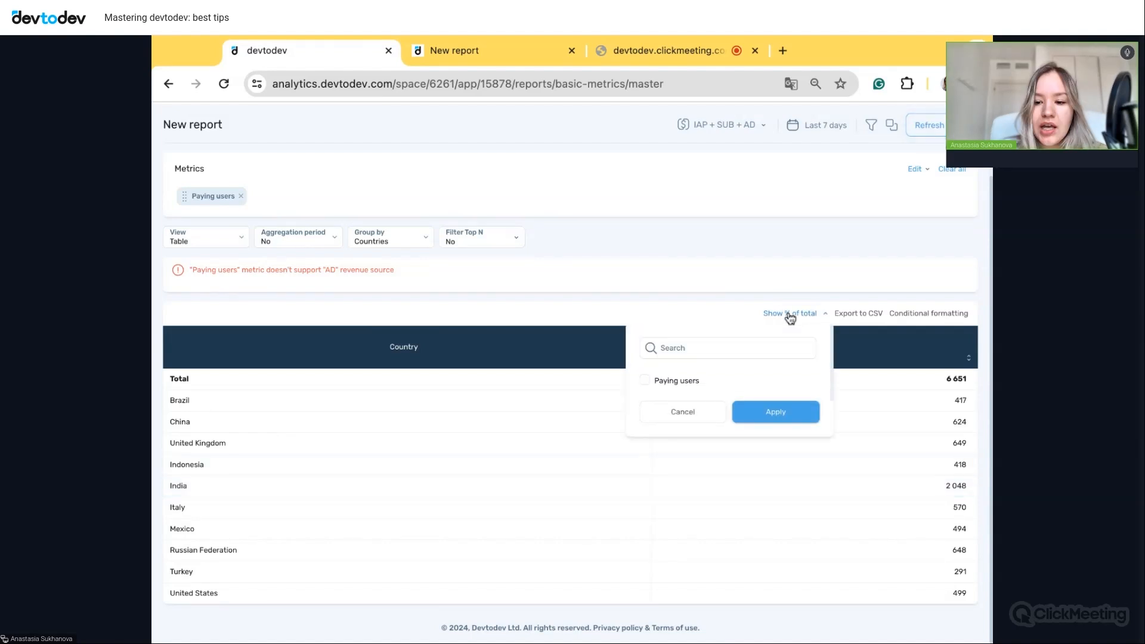
left_click(674, 387)
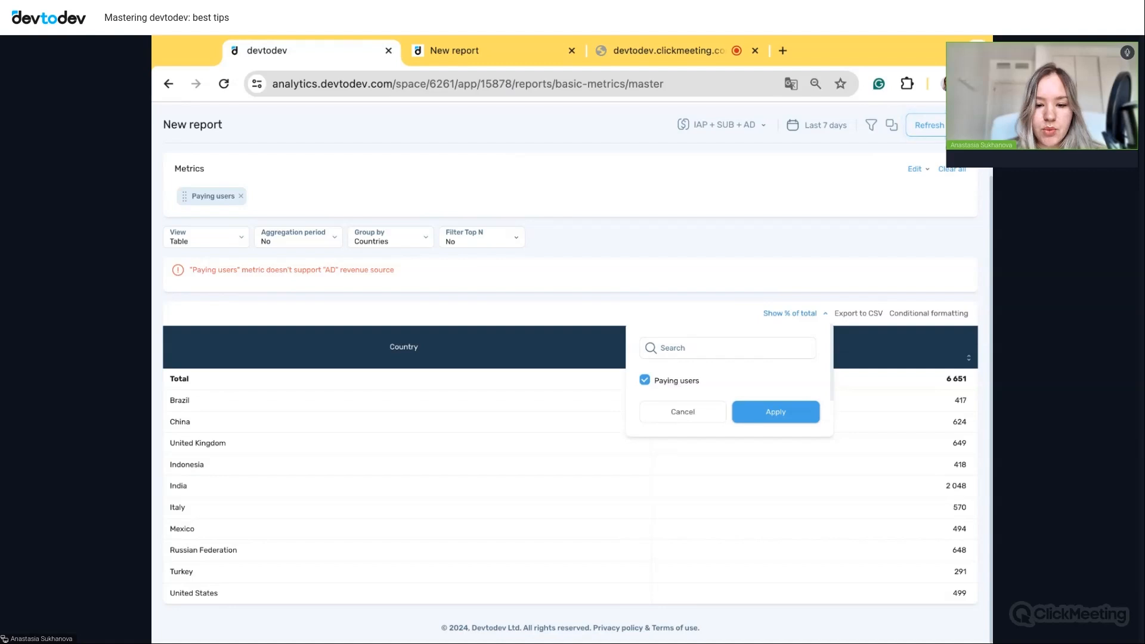
left_click(776, 415)
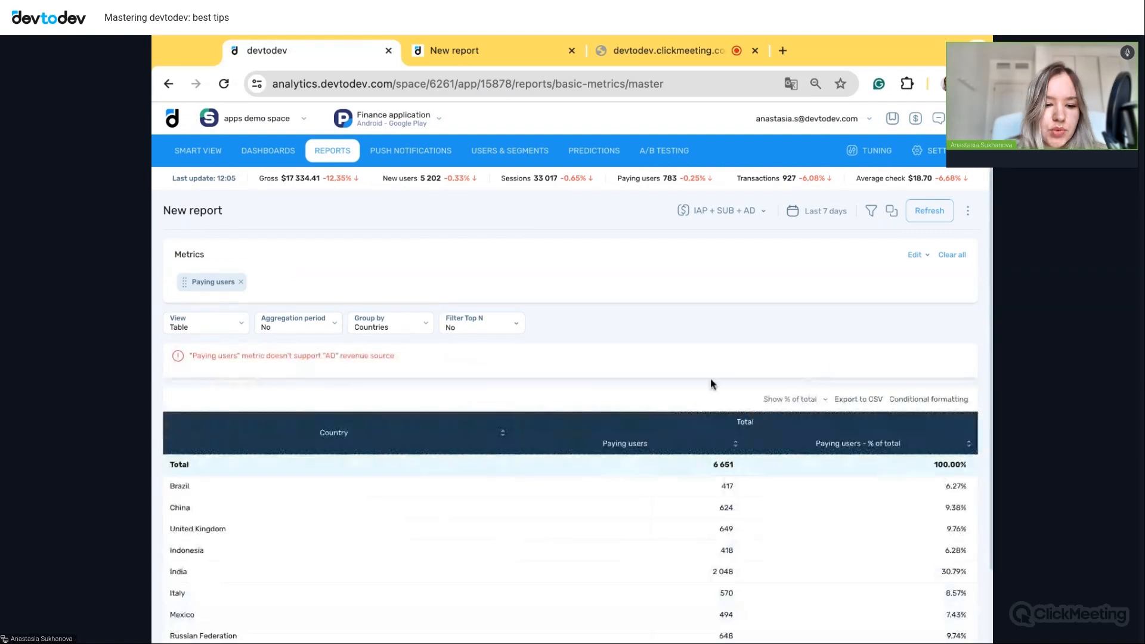
scroll(710, 378, "down", 2)
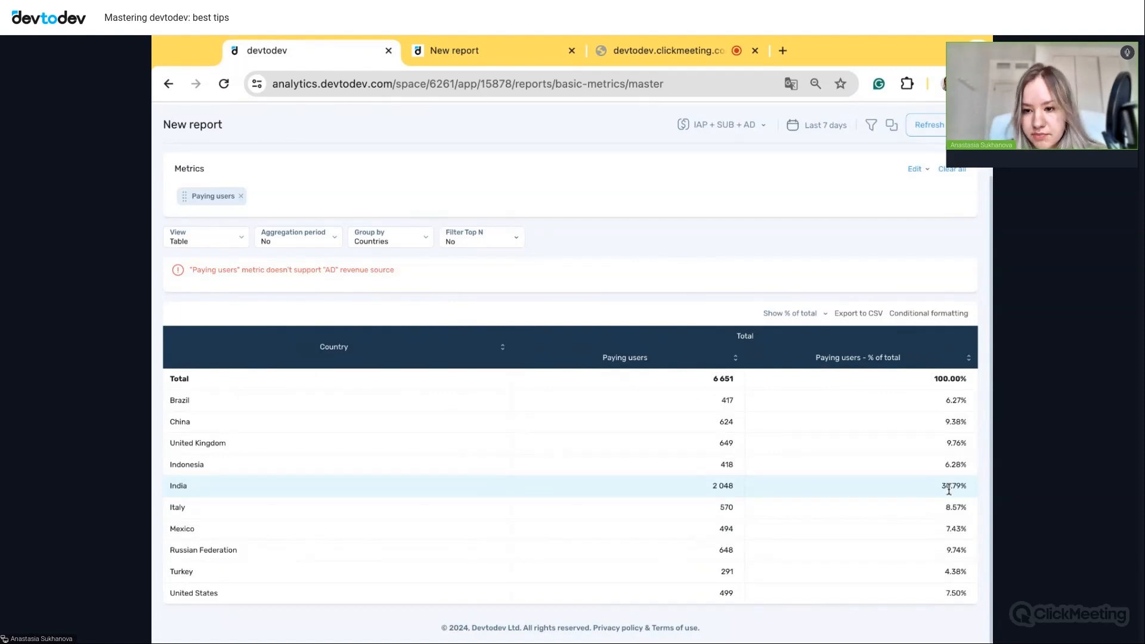
- Add the ARPU metric to the report alongside Paying users and refresh the table
scroll(936, 465, "up", 2)
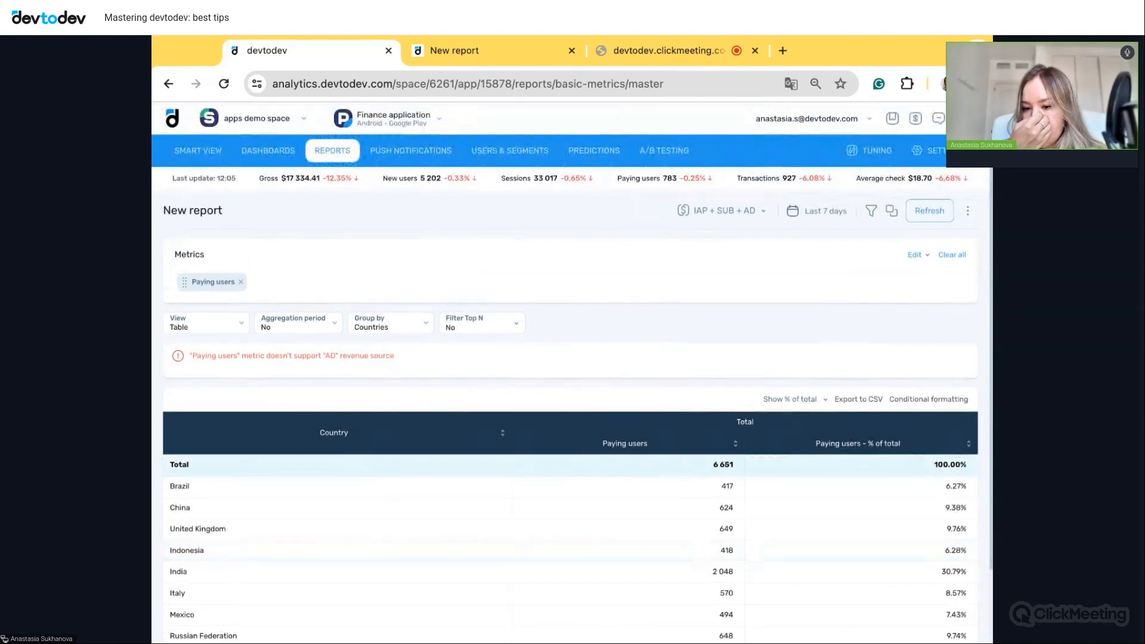
left_click(914, 254)
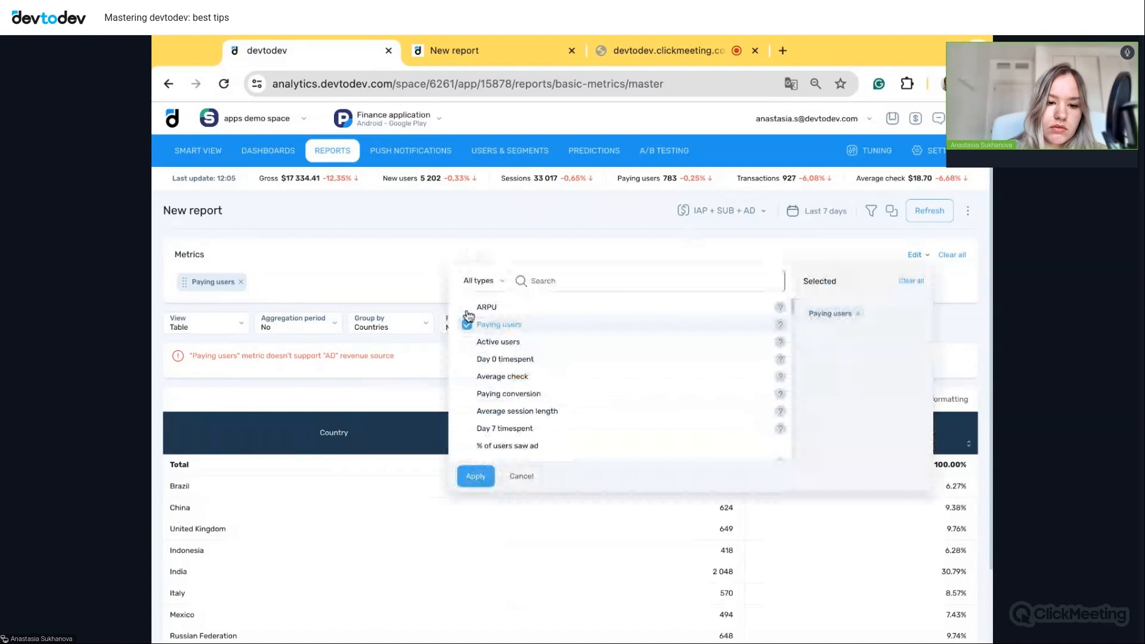
left_click(467, 307)
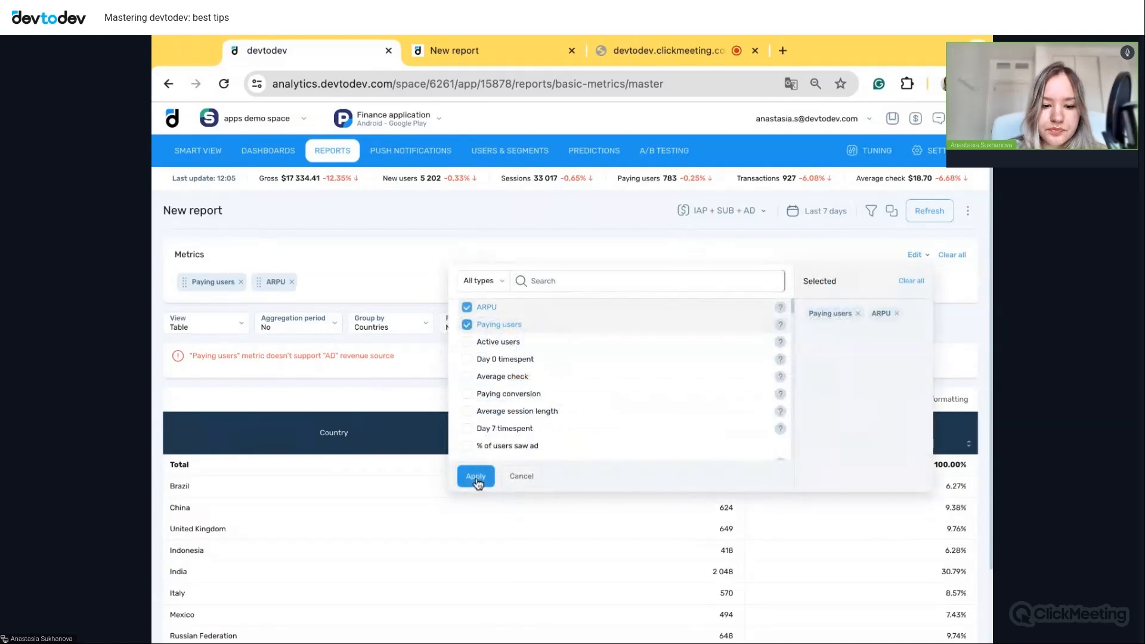
left_click(476, 477)
left_click(929, 214)
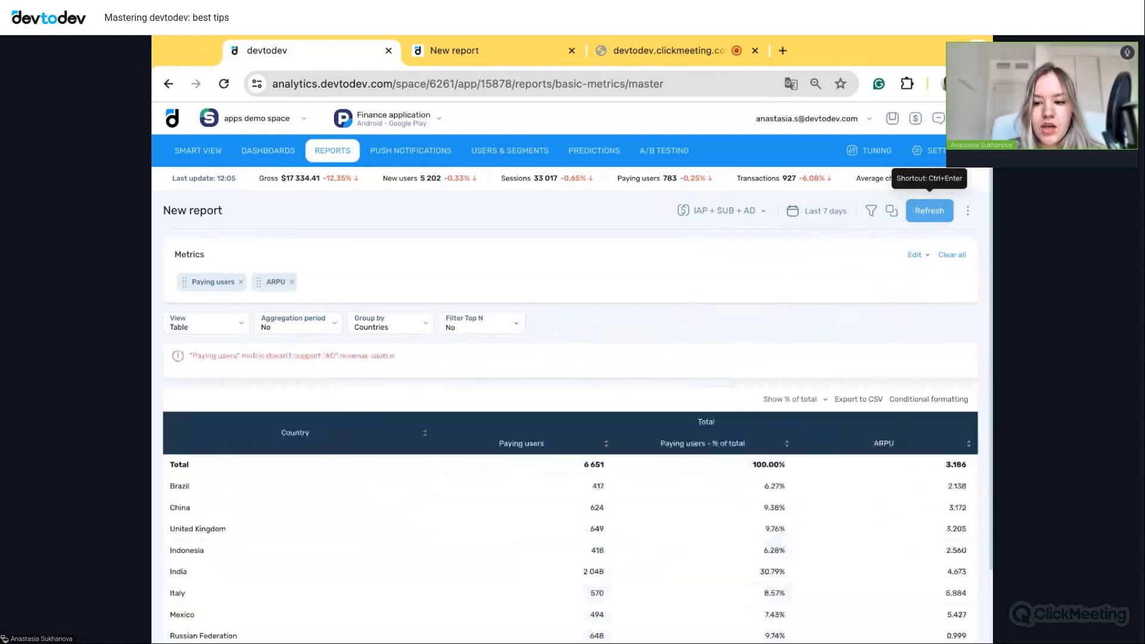
- Set conditional formatting for Paying users to Color scale, keeping the Max value brightest order
scroll(859, 341, "down", 2)
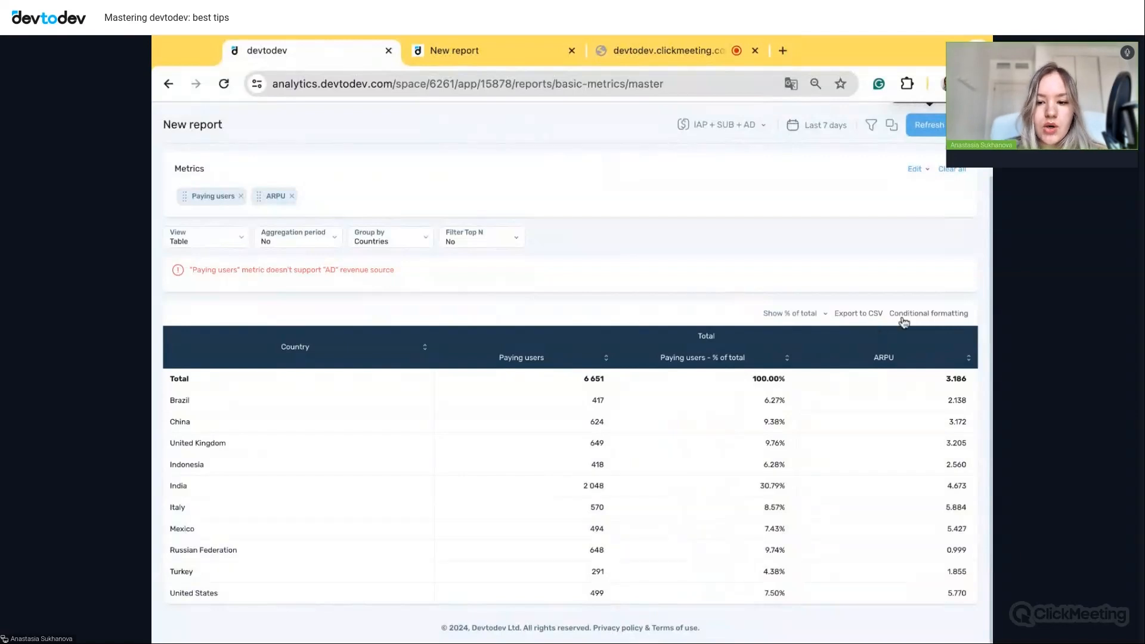
left_click(924, 316)
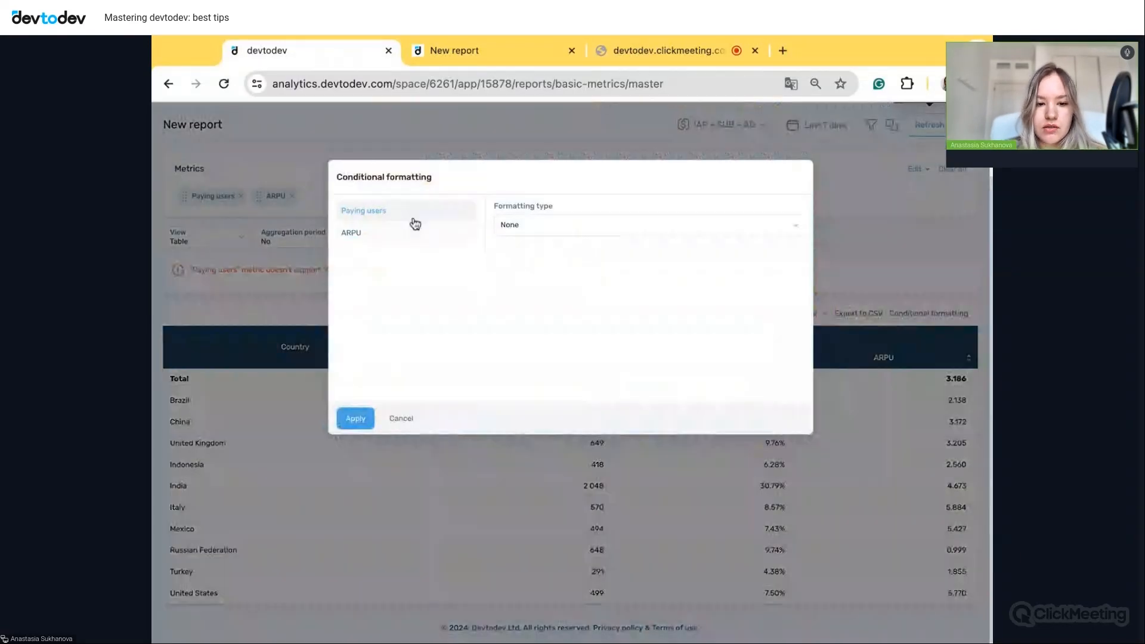
left_click(546, 228)
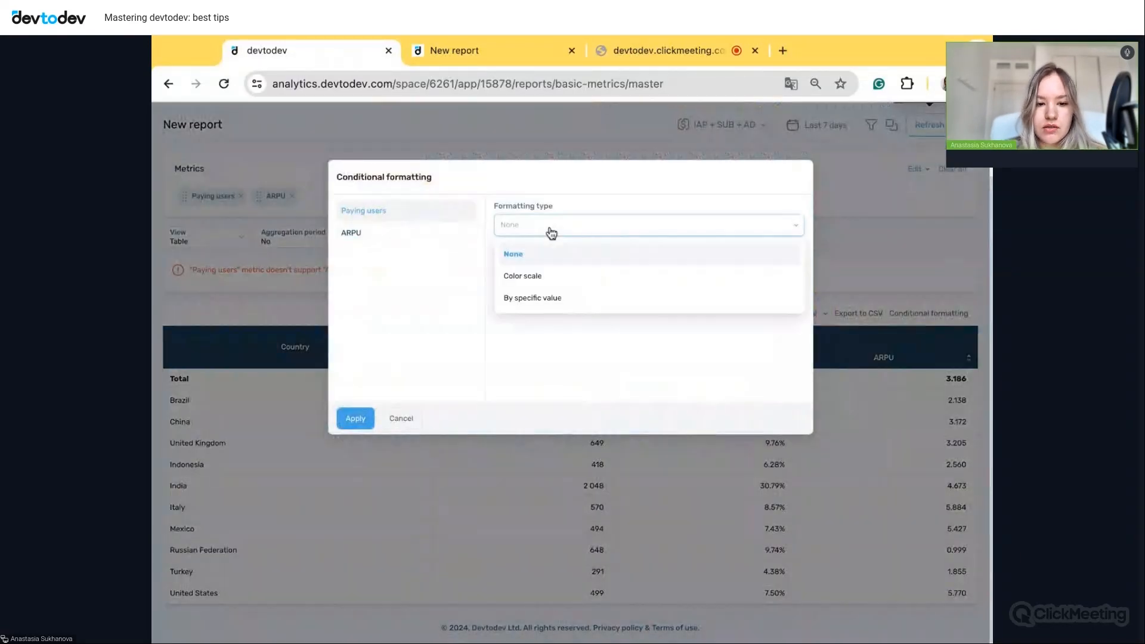
left_click(546, 277)
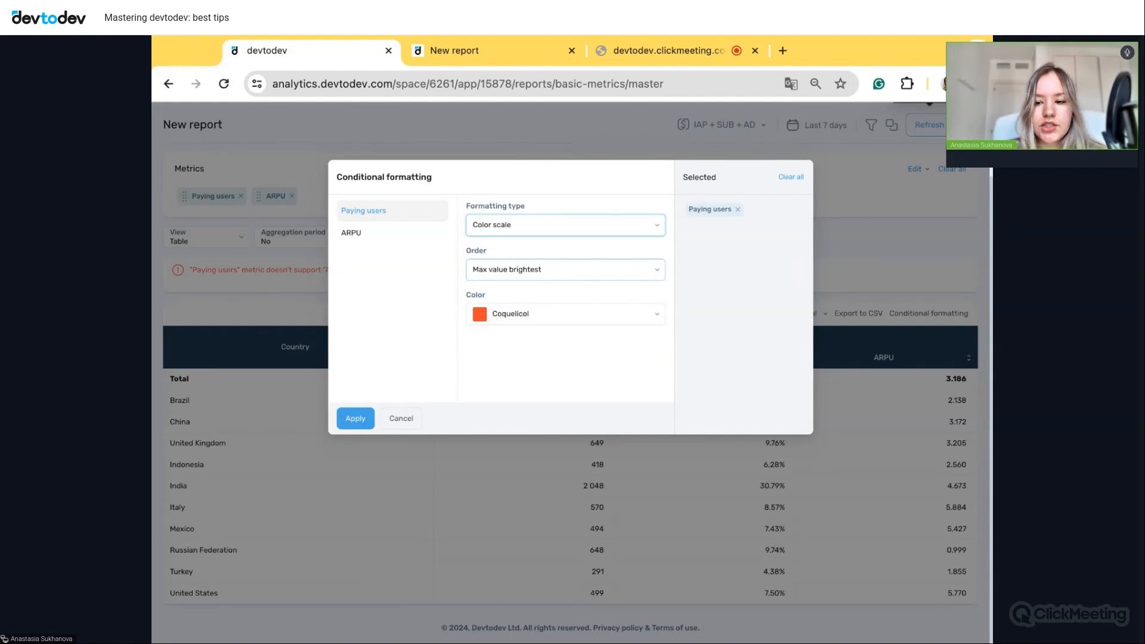
left_click(562, 269)
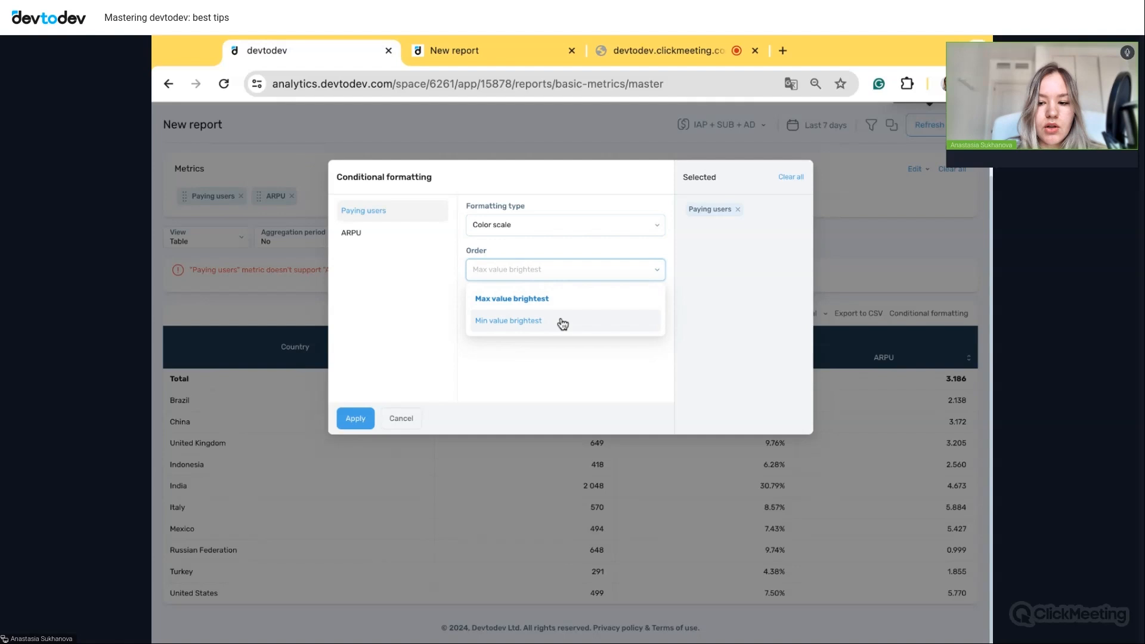
left_click(547, 356)
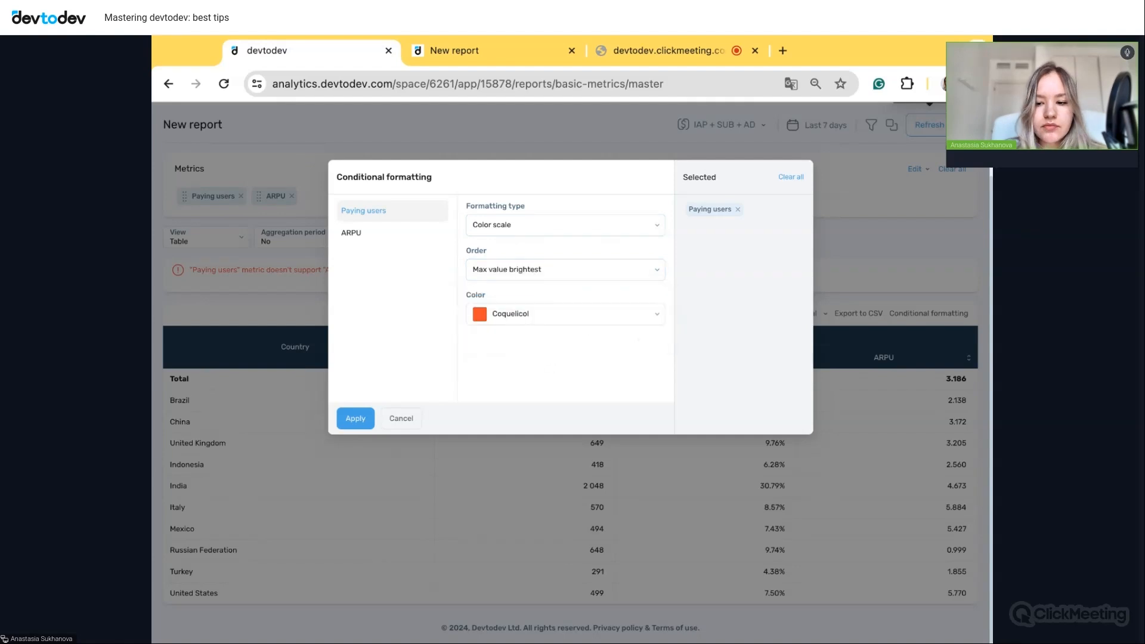
- Format ARPU by specific value, coloring values >= 3 in Magenta Crayola, and apply the conditional formatting to the table
left_click(385, 239)
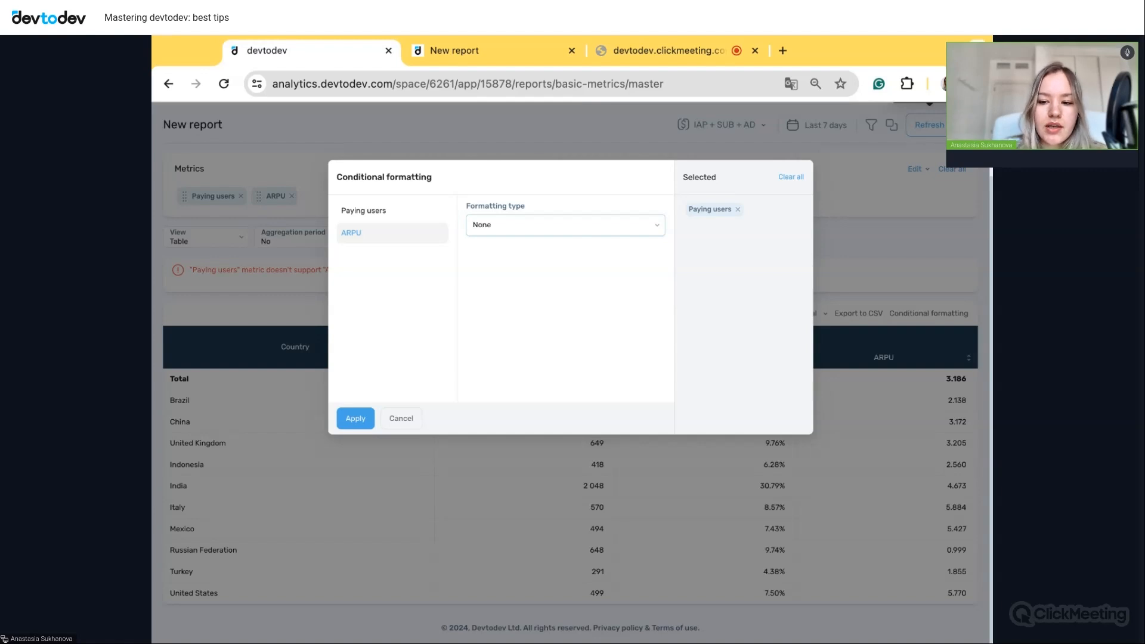
left_click(542, 226)
left_click(539, 306)
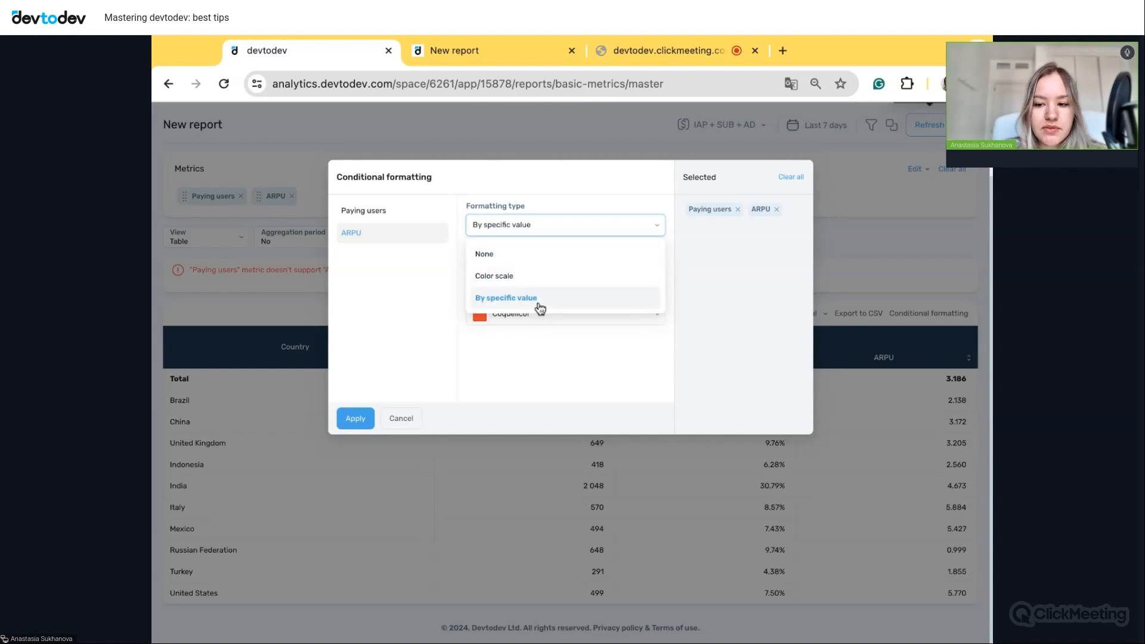
left_click(500, 272)
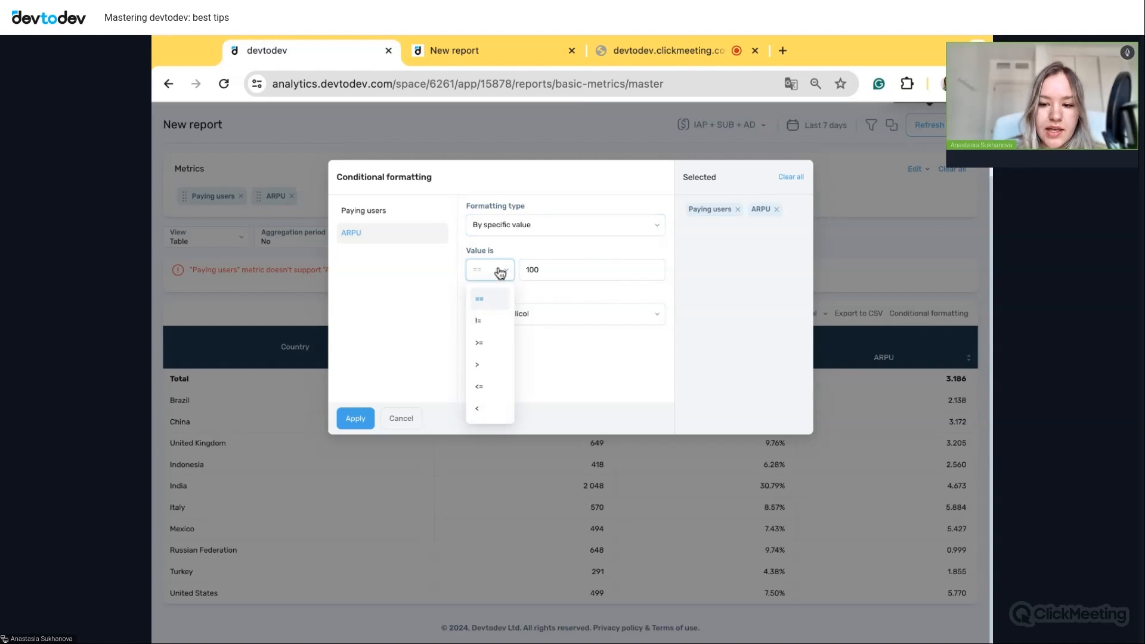
left_click(492, 344)
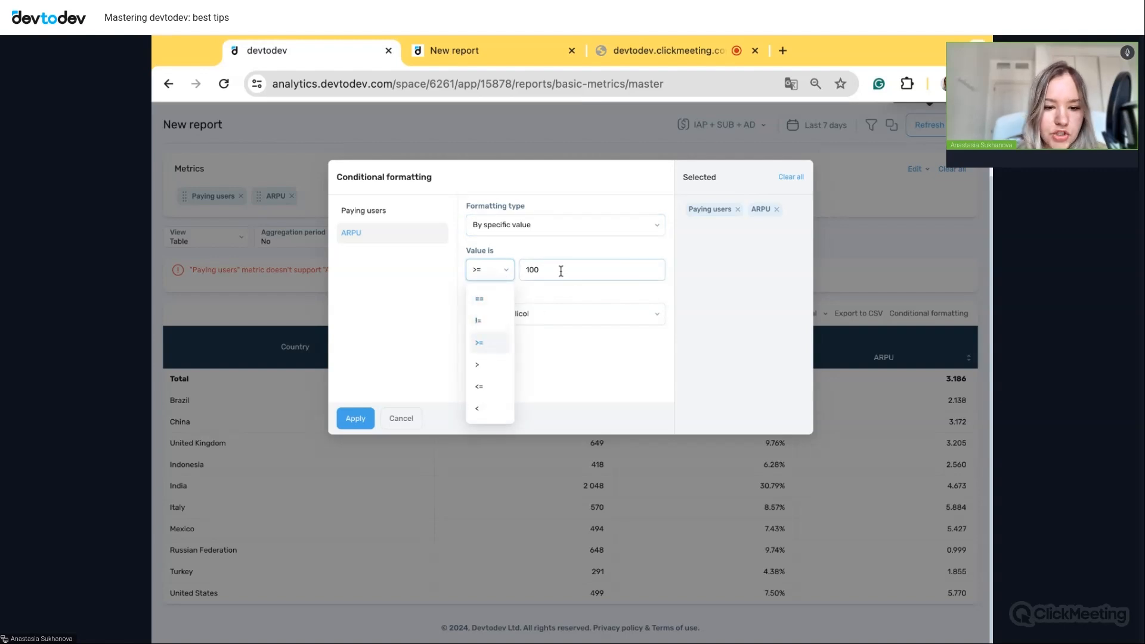
double_click(561, 271)
type("3")
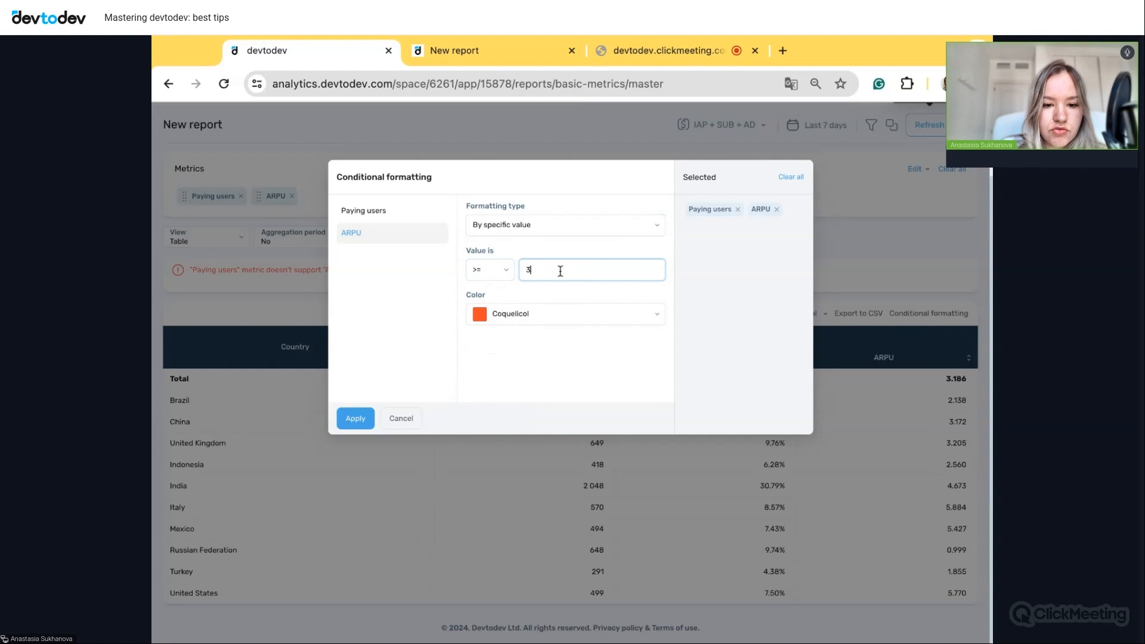
left_click(604, 322)
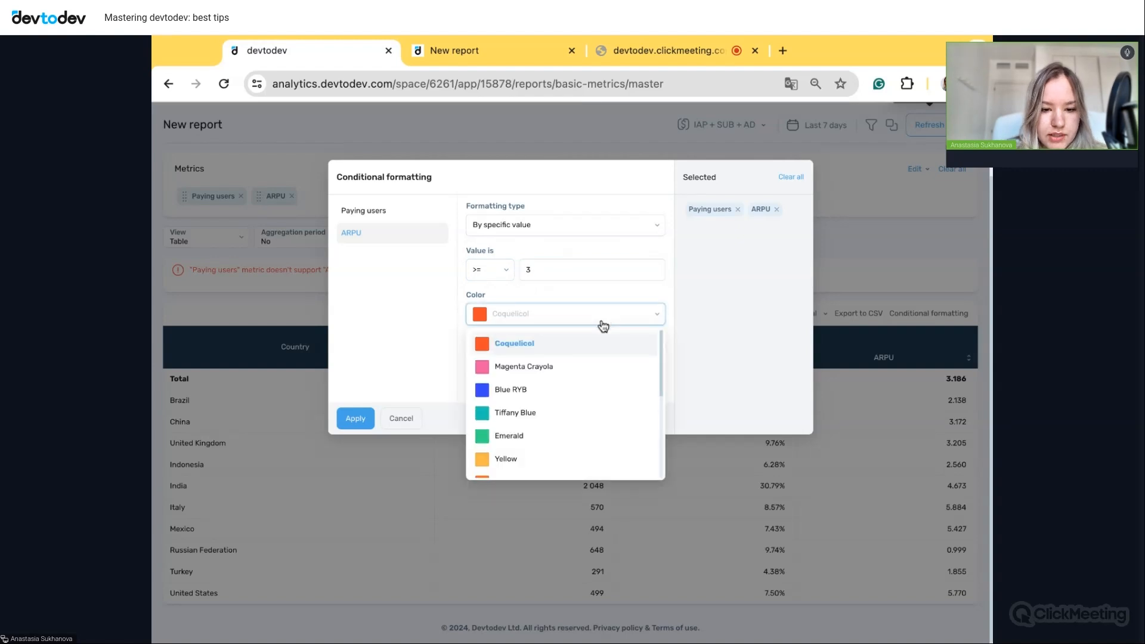
left_click(538, 372)
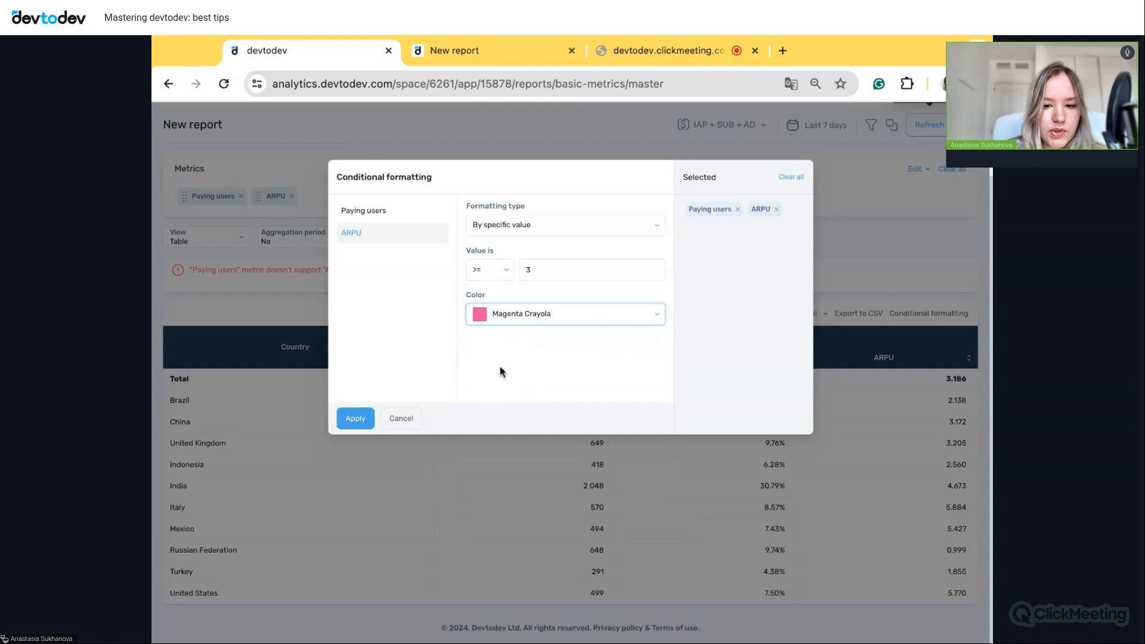
left_click(356, 418)
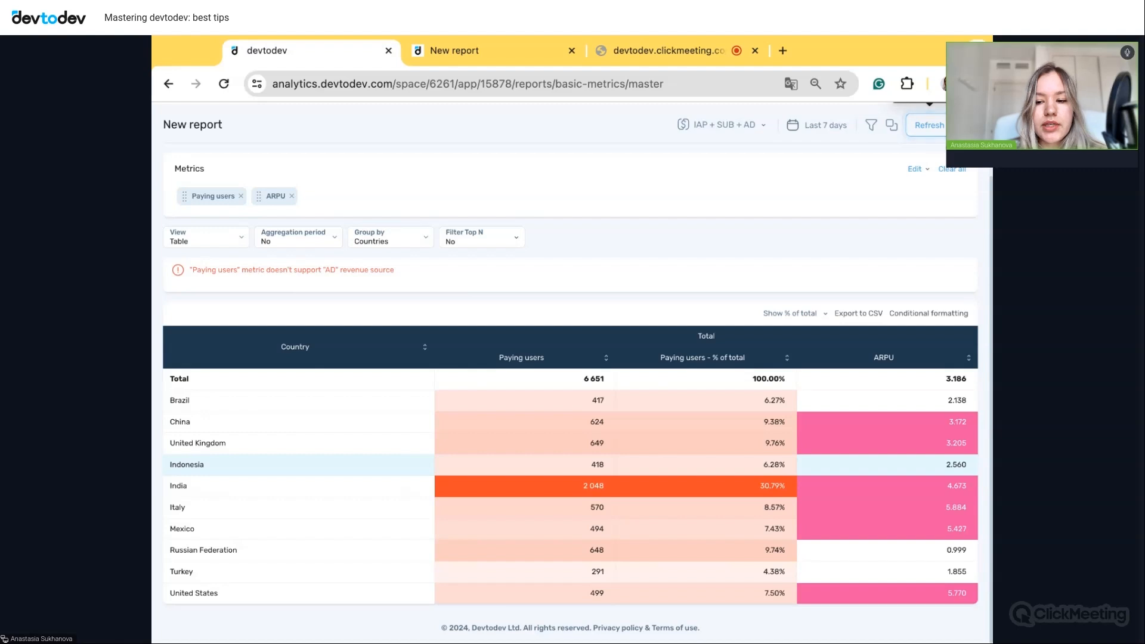
- Save the report as a widget named "New report 1" on the dashboard "New dashboard"
scroll(966, 211, "up", 3)
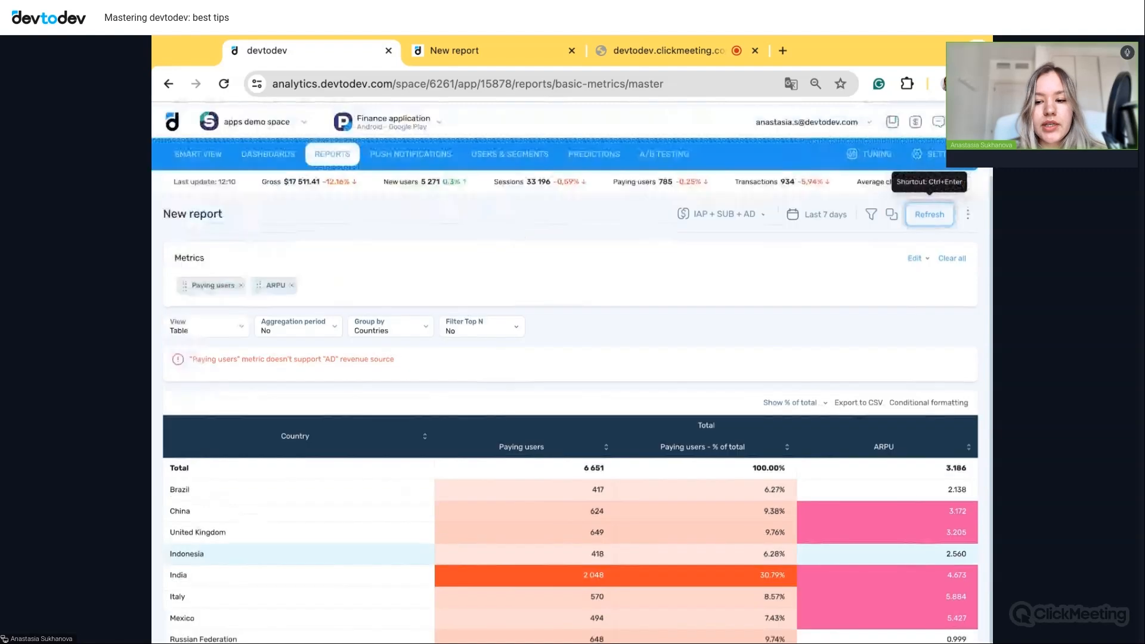
left_click(967, 211)
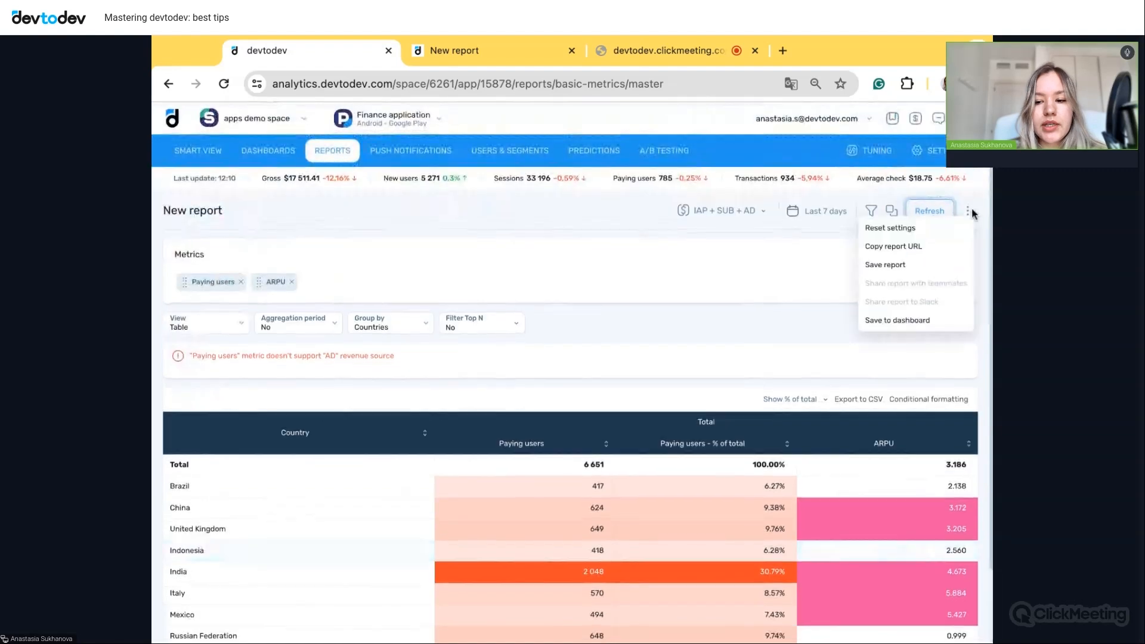
left_click(906, 322)
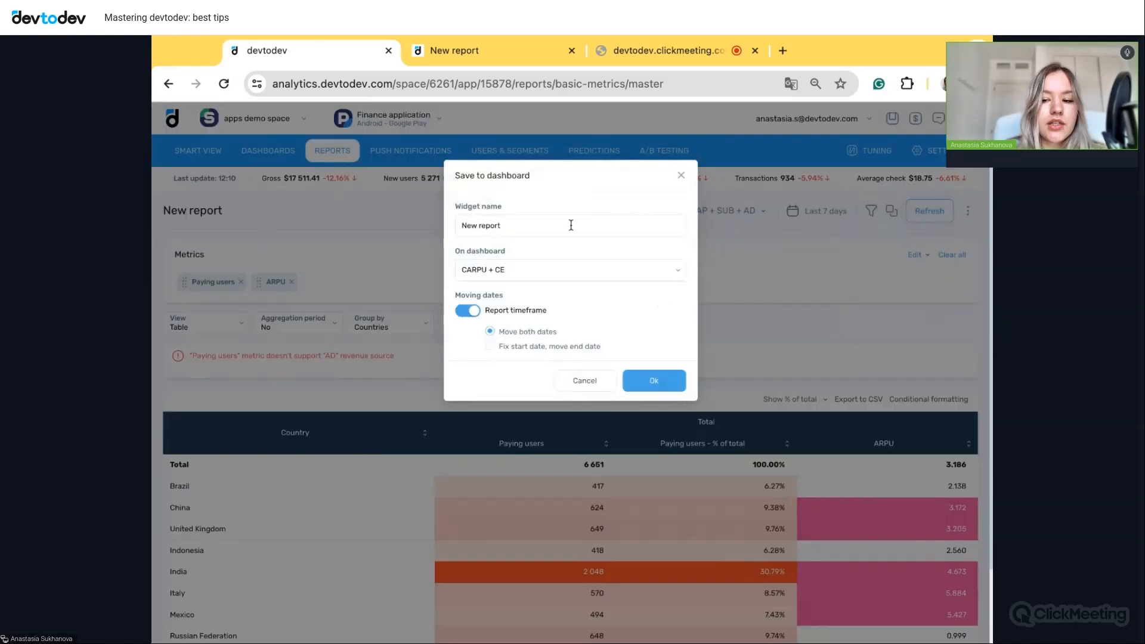
left_click(541, 270)
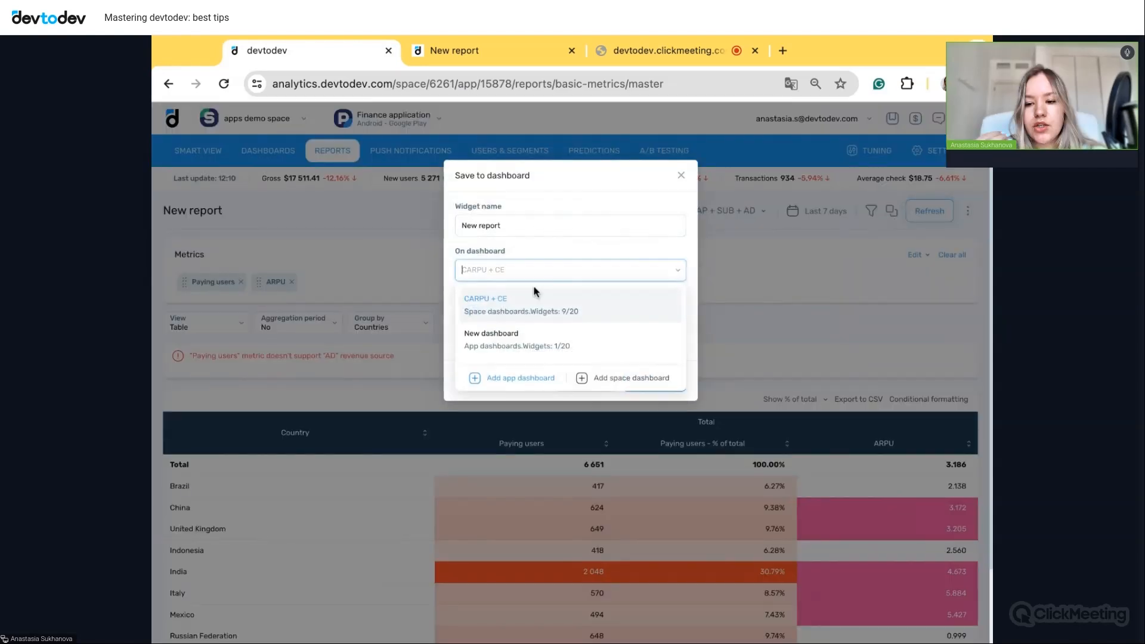
left_click(523, 343)
left_click(524, 225)
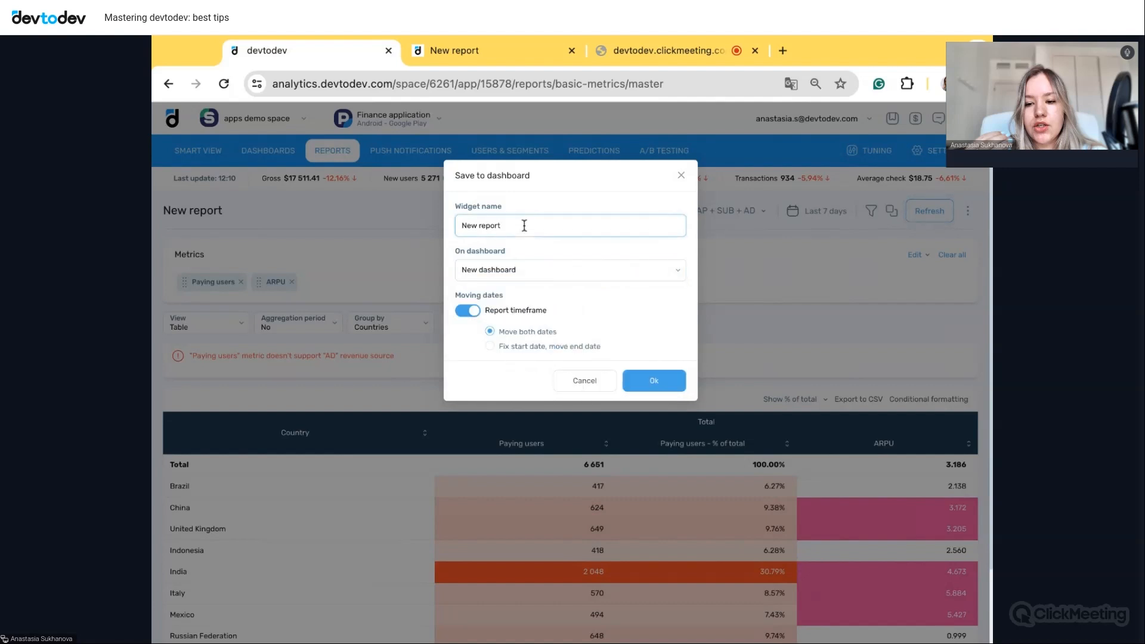
type("1")
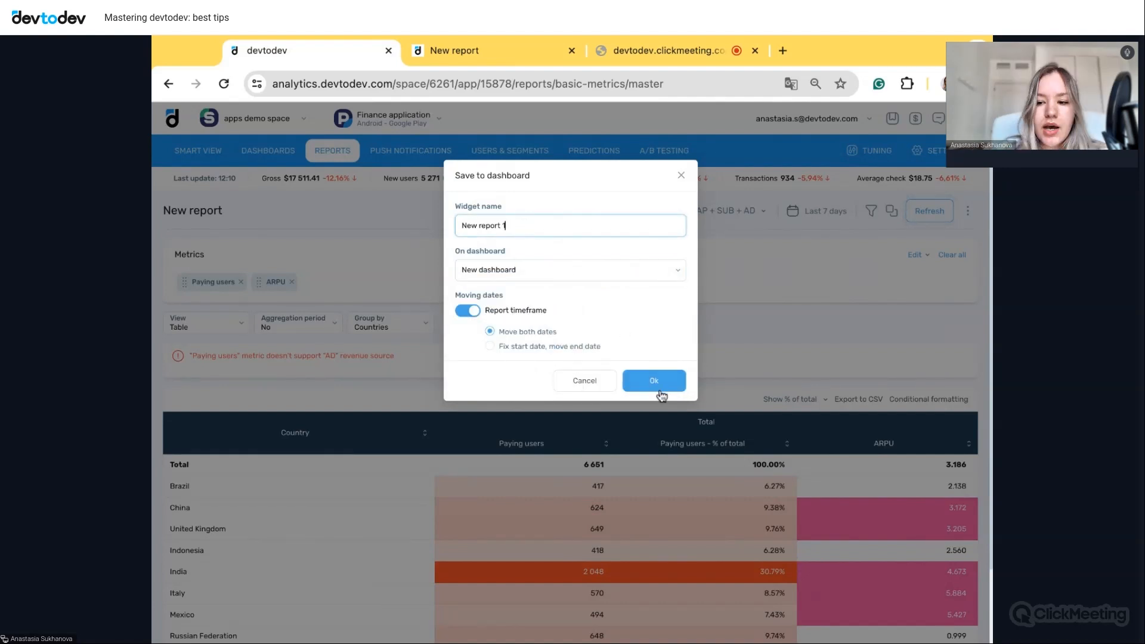
left_click(654, 382)
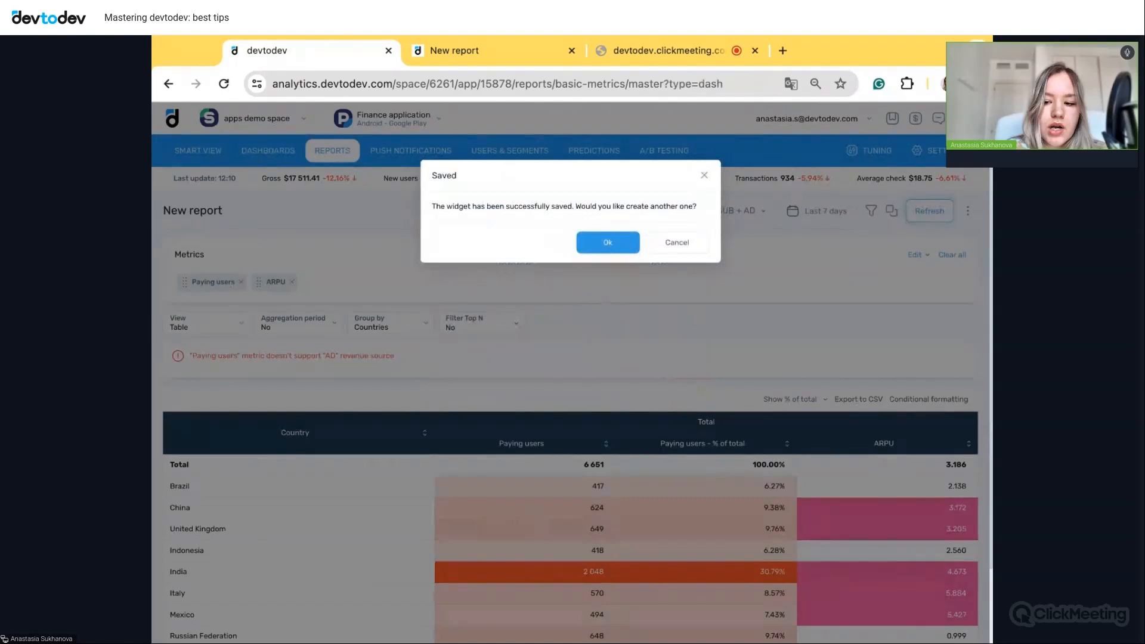
- Agree to create another widget and add the ARPU metric to the empty report
left_click(608, 243)
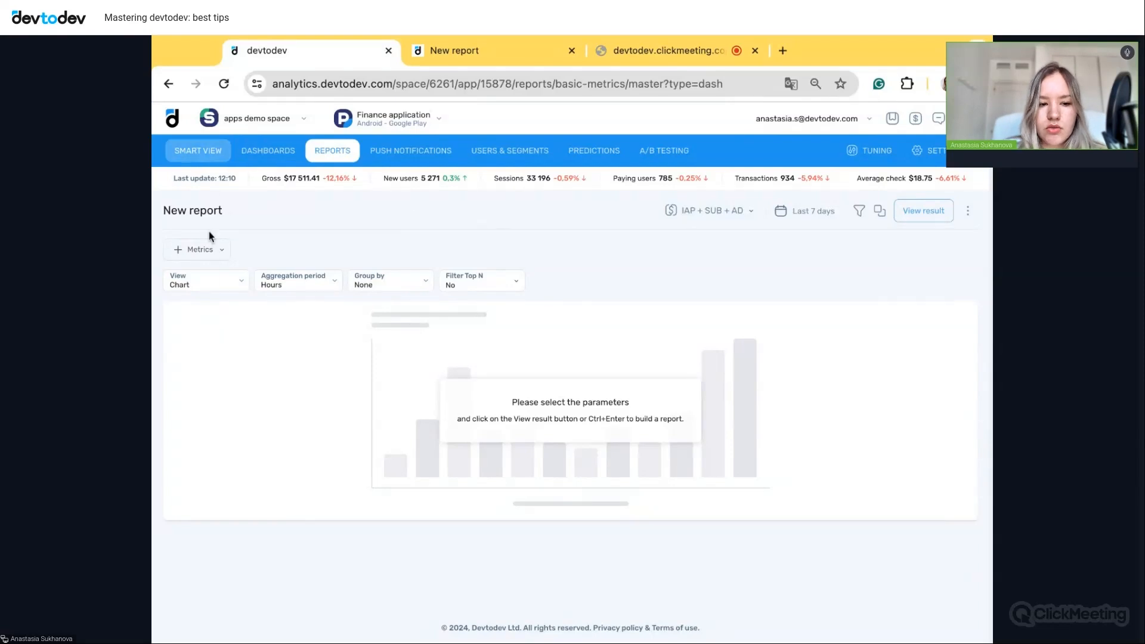
left_click(196, 249)
left_click(182, 306)
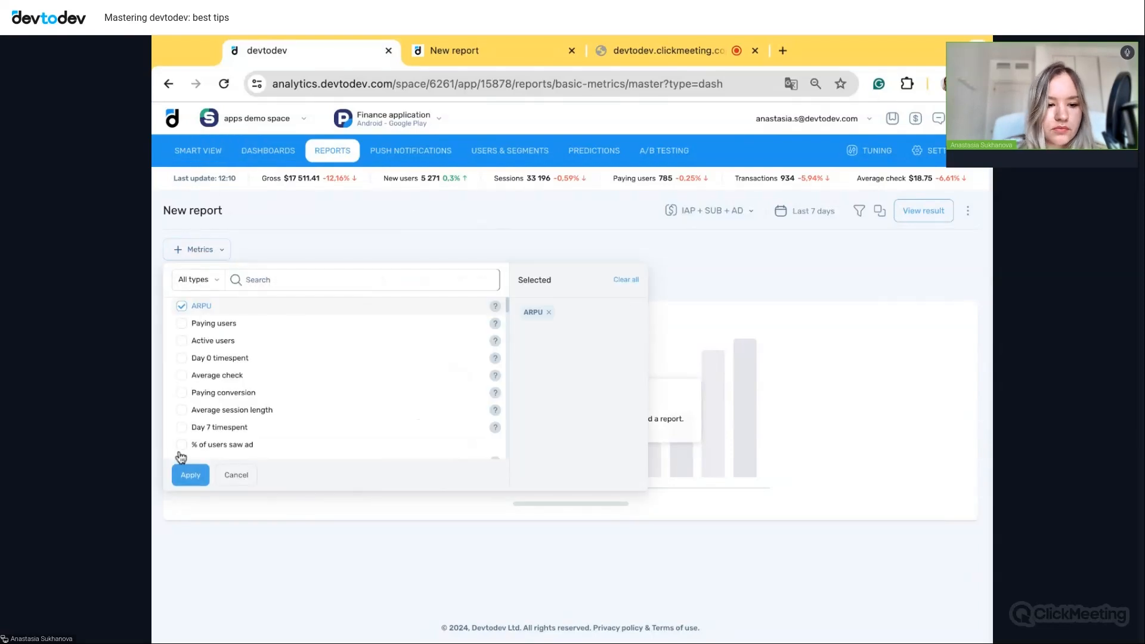
left_click(190, 475)
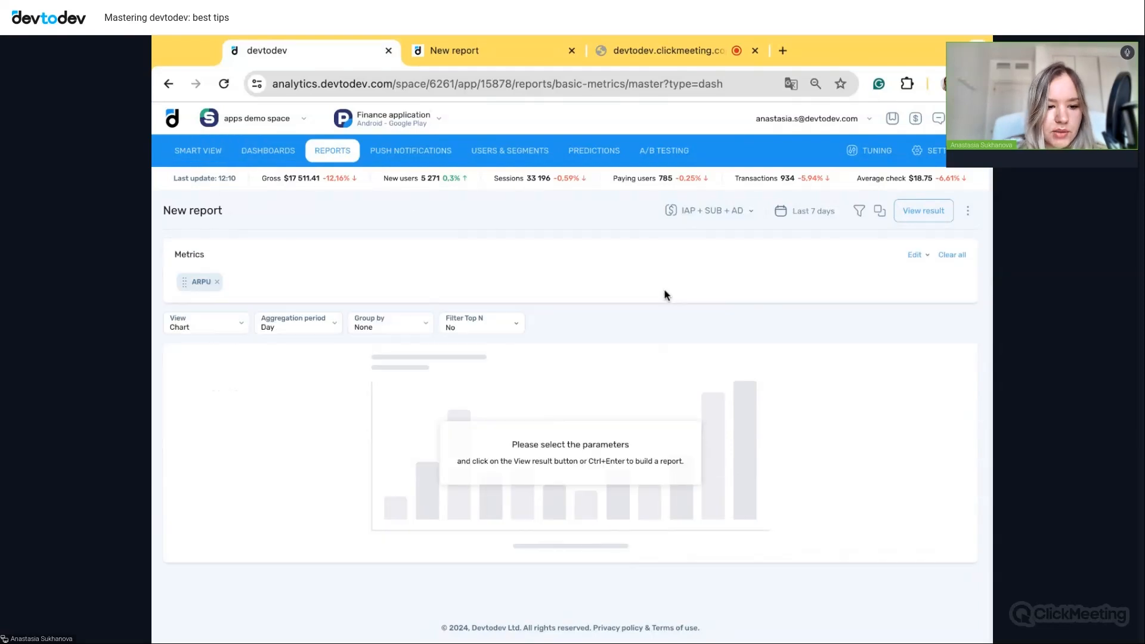
- Build the ARPU report as a daily chart for the last 7 days and view the result
left_click(929, 216)
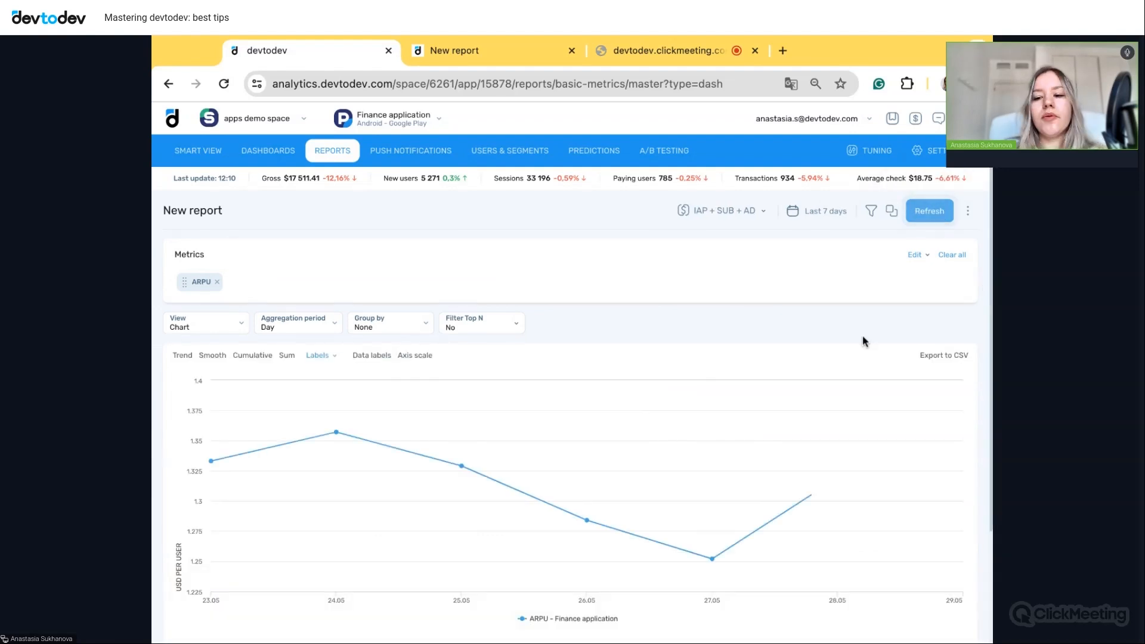
scroll(850, 345, "down", 2)
scroll(968, 245, "up", 2)
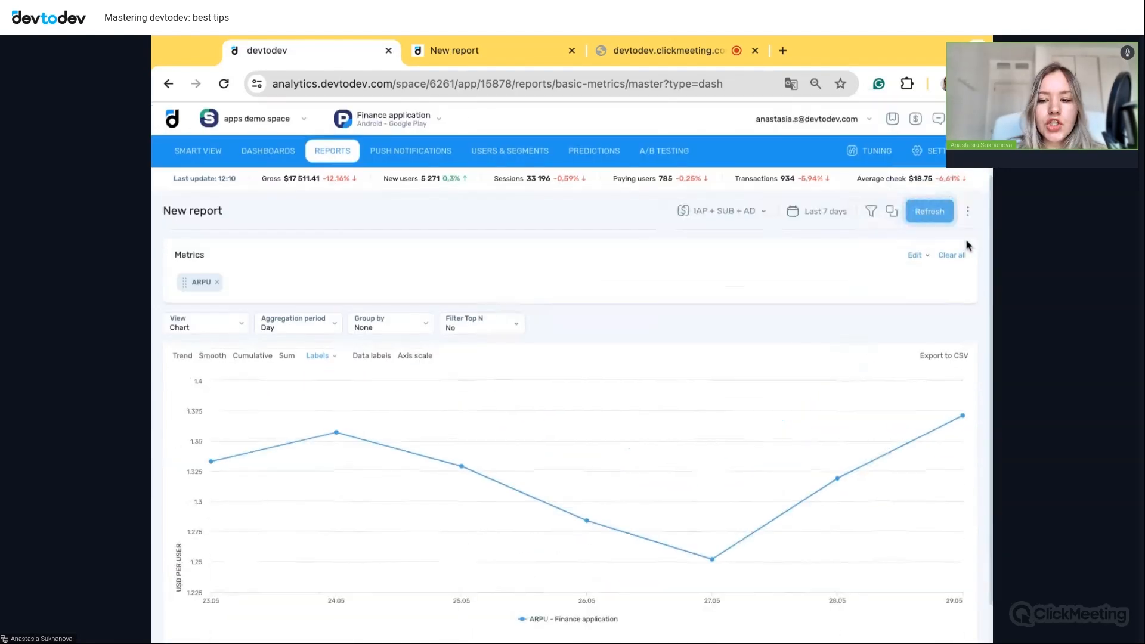
- Copy the ARPU report's URL, check it by opening it in a new browser tab, and close that tab
left_click(967, 213)
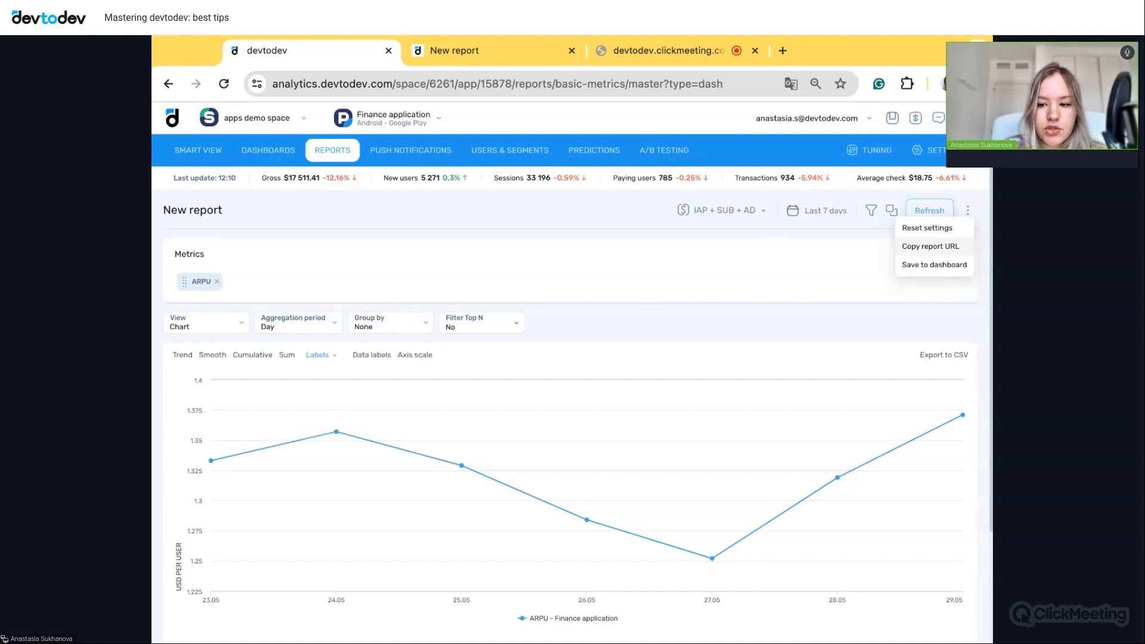
left_click(930, 246)
left_click(696, 255)
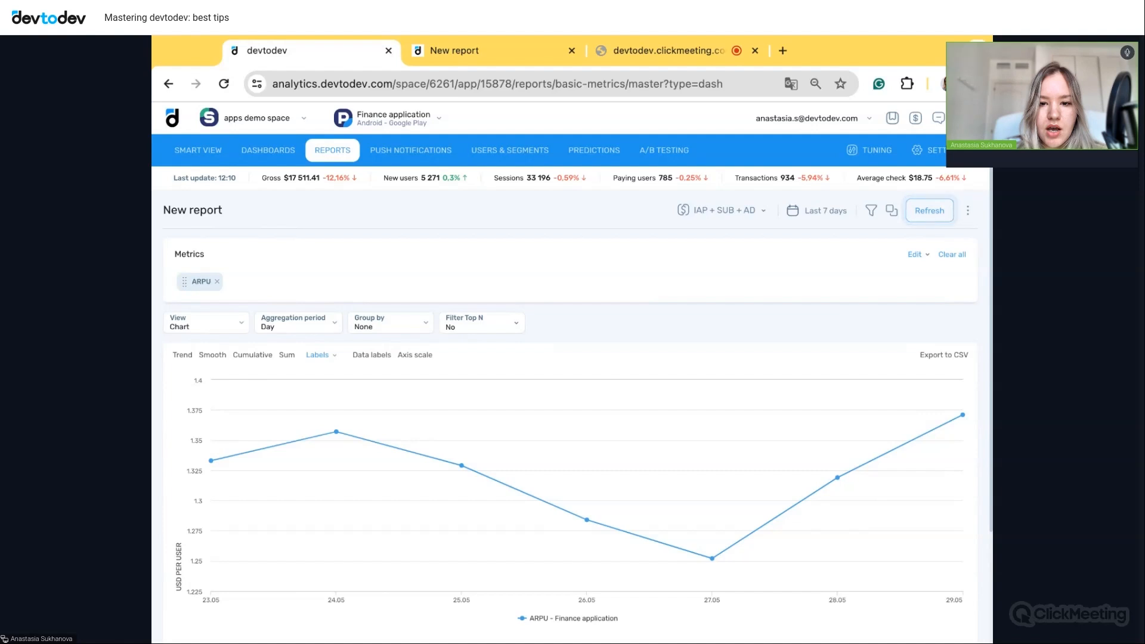
left_click(783, 51)
key("ctrl+v")
key("Return")
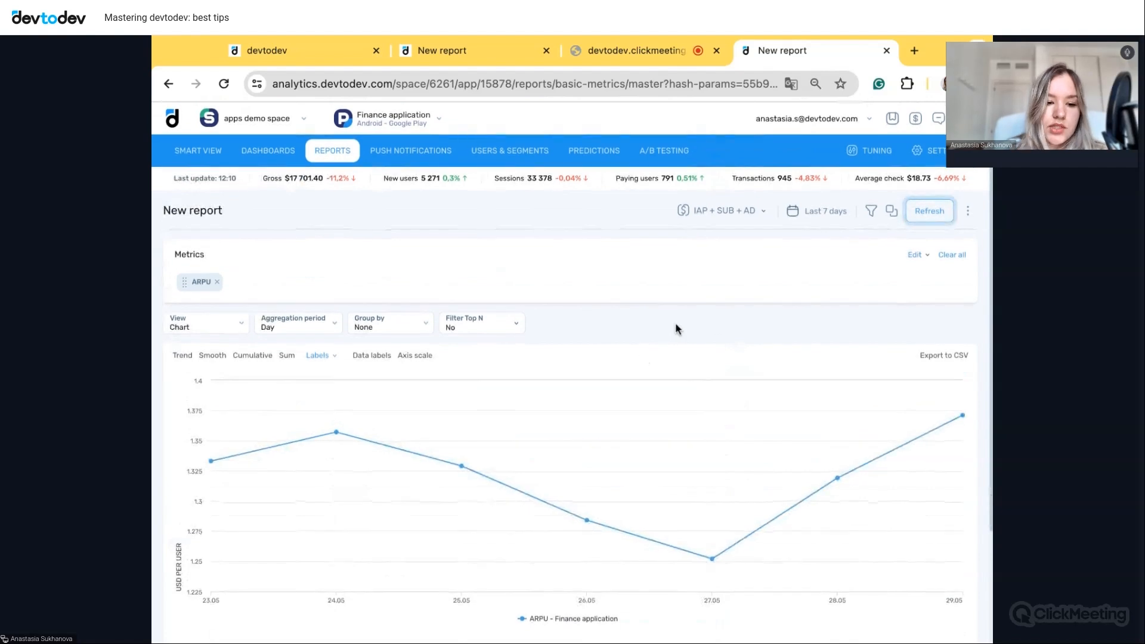
left_click(887, 52)
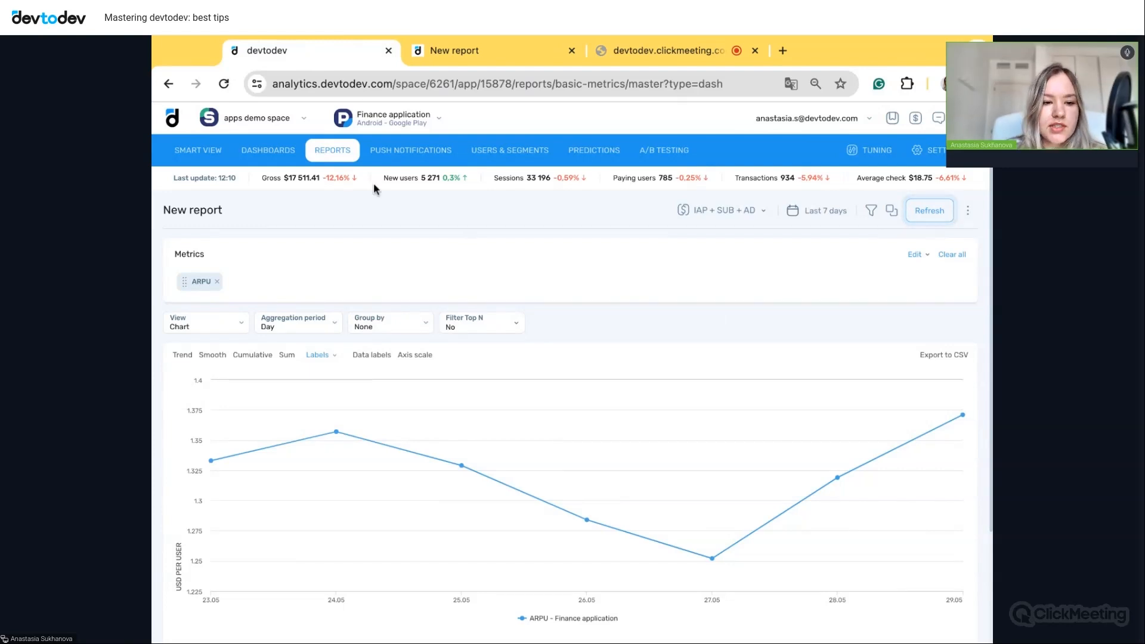
- Start a new custom events report and select money transfer as event a
left_click(340, 156)
left_click(378, 269)
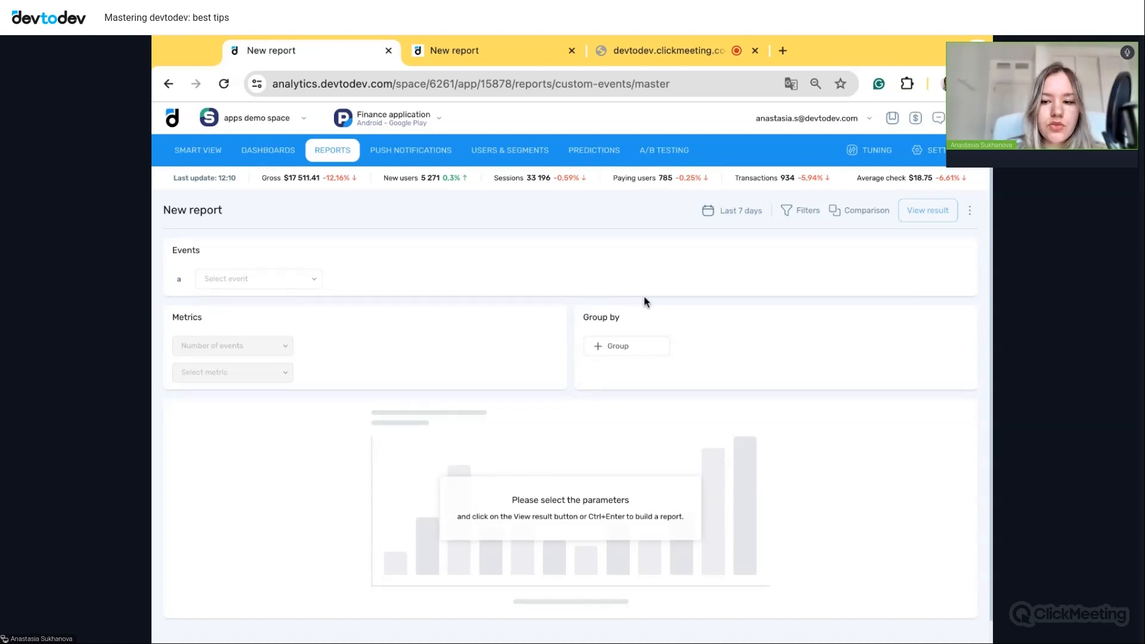
left_click(241, 280)
scroll(267, 372, "down", 5)
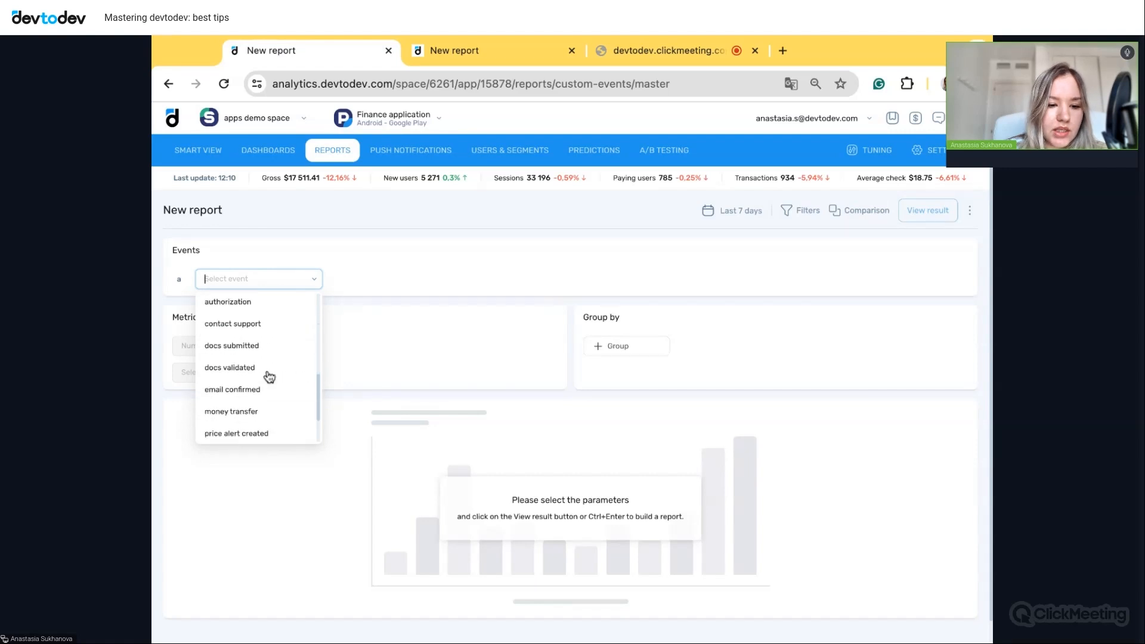
scroll(269, 376, "down", 2)
left_click(245, 369)
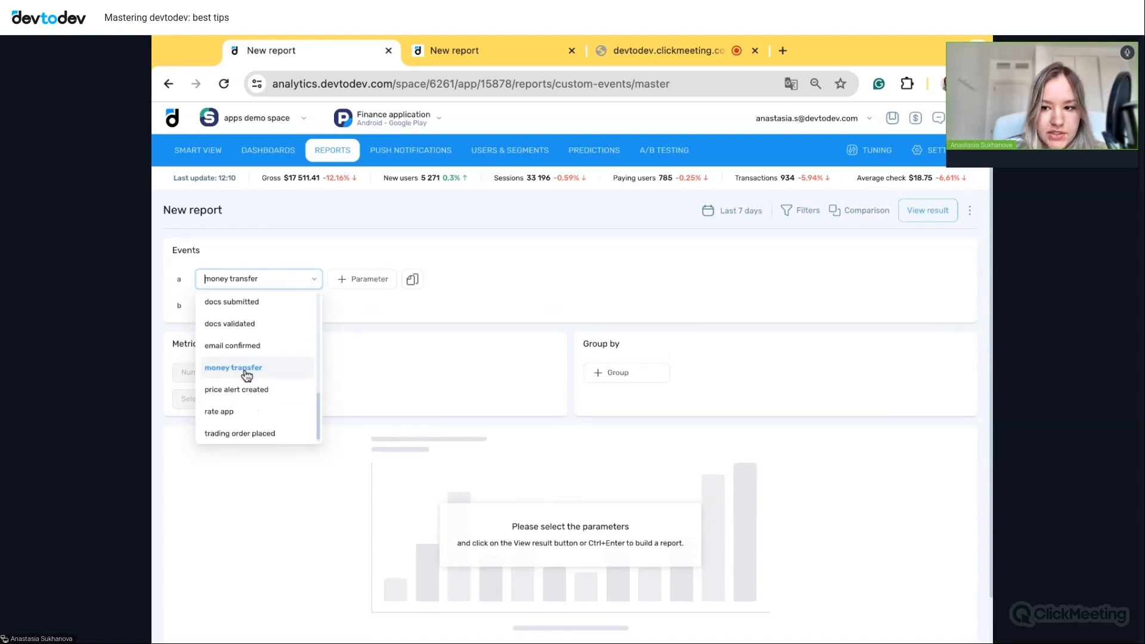
- Set the report metric to Average parameter value of the amount parameter
left_click(247, 372)
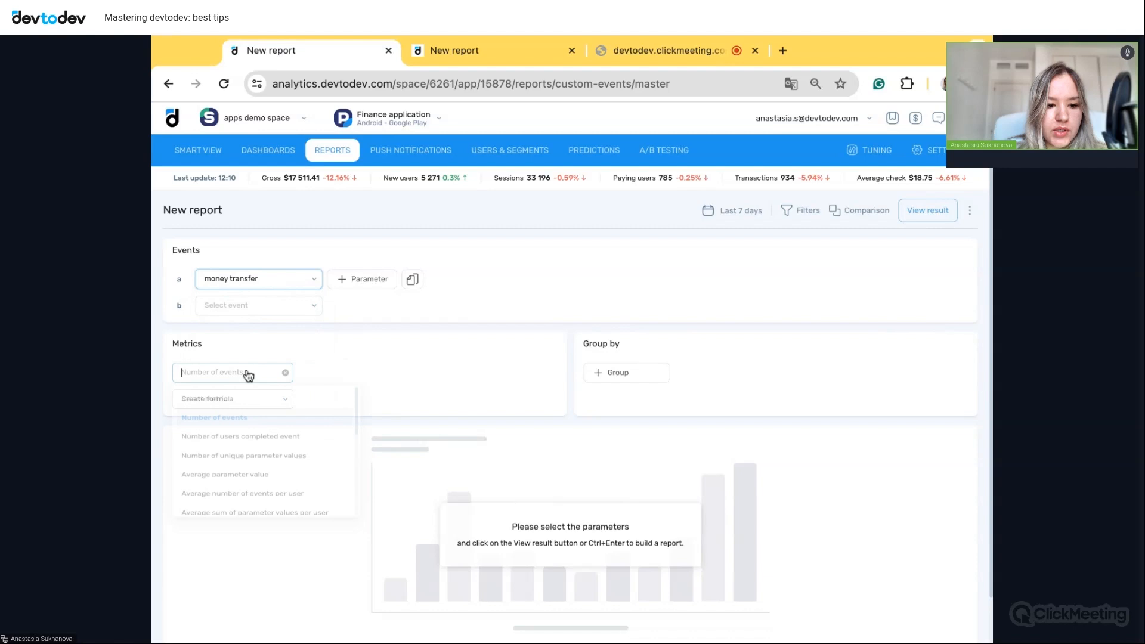
scroll(259, 470, "down", 2)
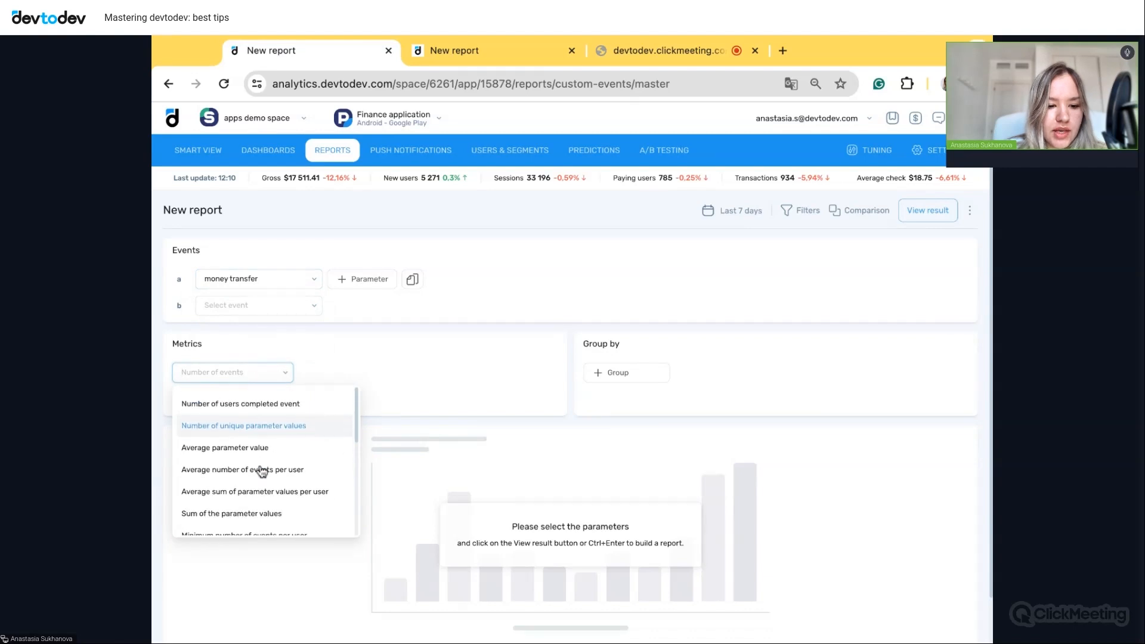
left_click(227, 448)
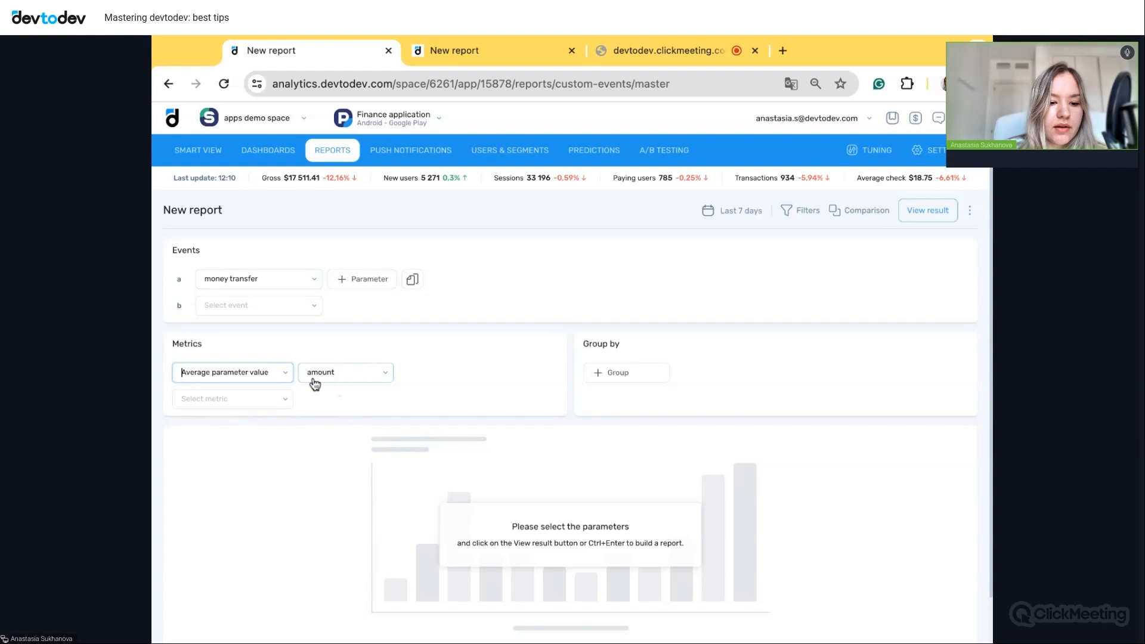
left_click(334, 376)
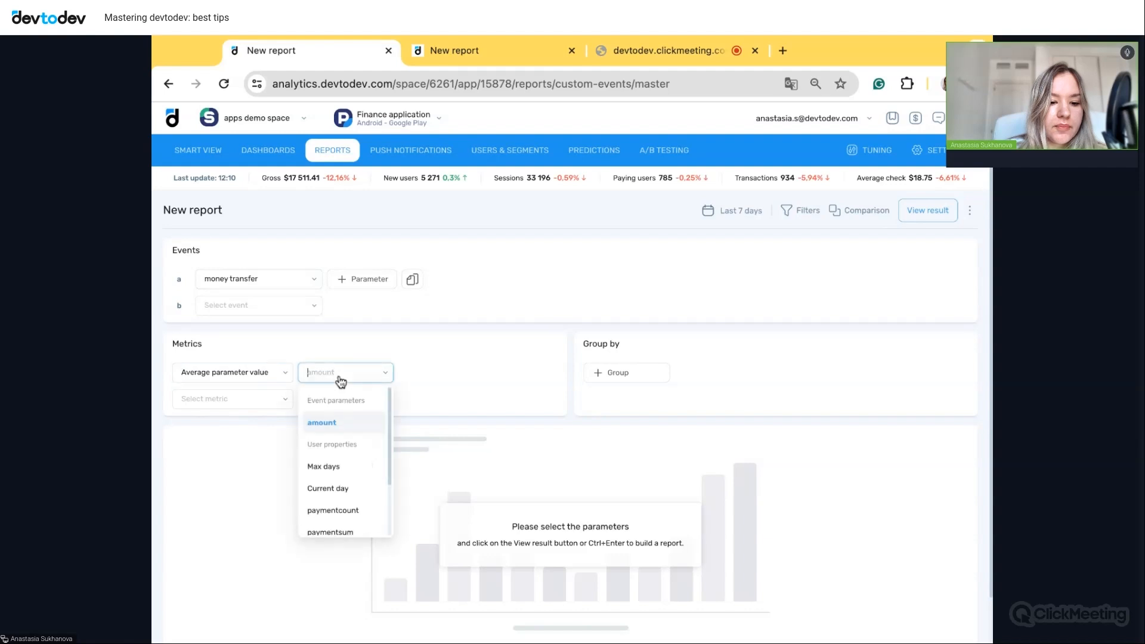
left_click(325, 424)
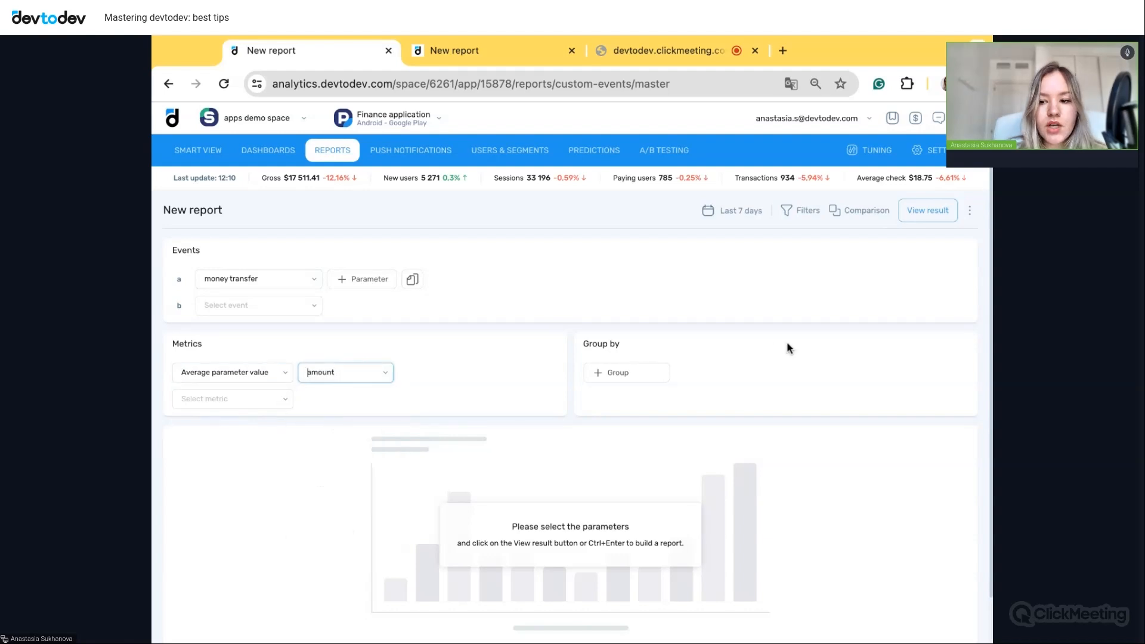
- Group the report by Countries limited to the top 10 values, and build the result
left_click(638, 380)
left_click(632, 376)
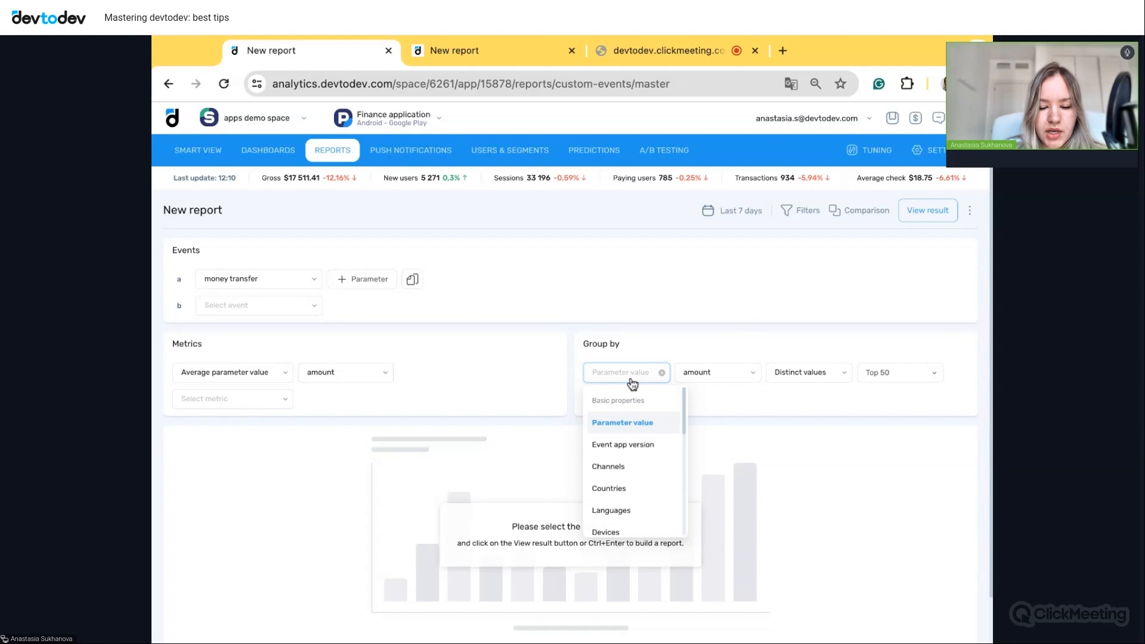
left_click(633, 491)
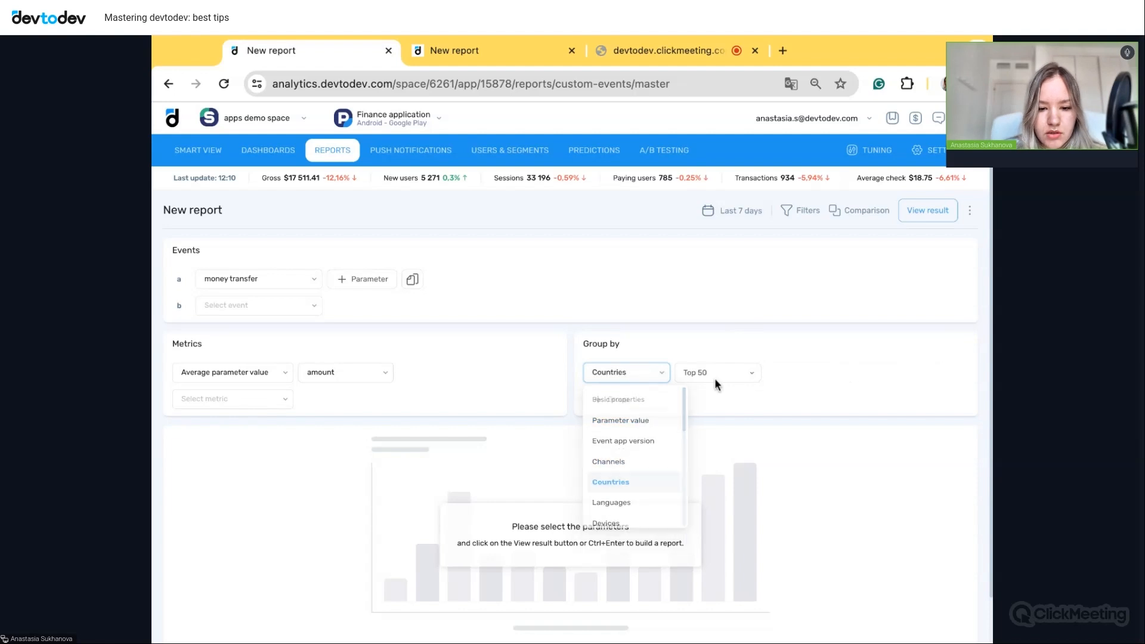
left_click(745, 375)
left_click_drag(827, 405, 810, 408)
type("10")
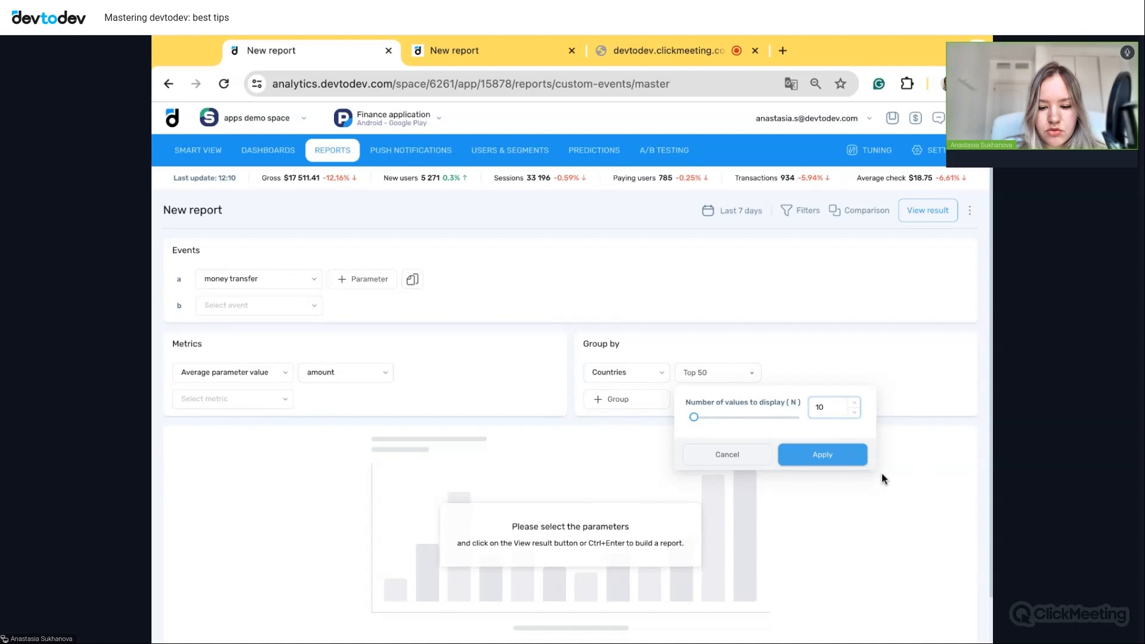
left_click(829, 459)
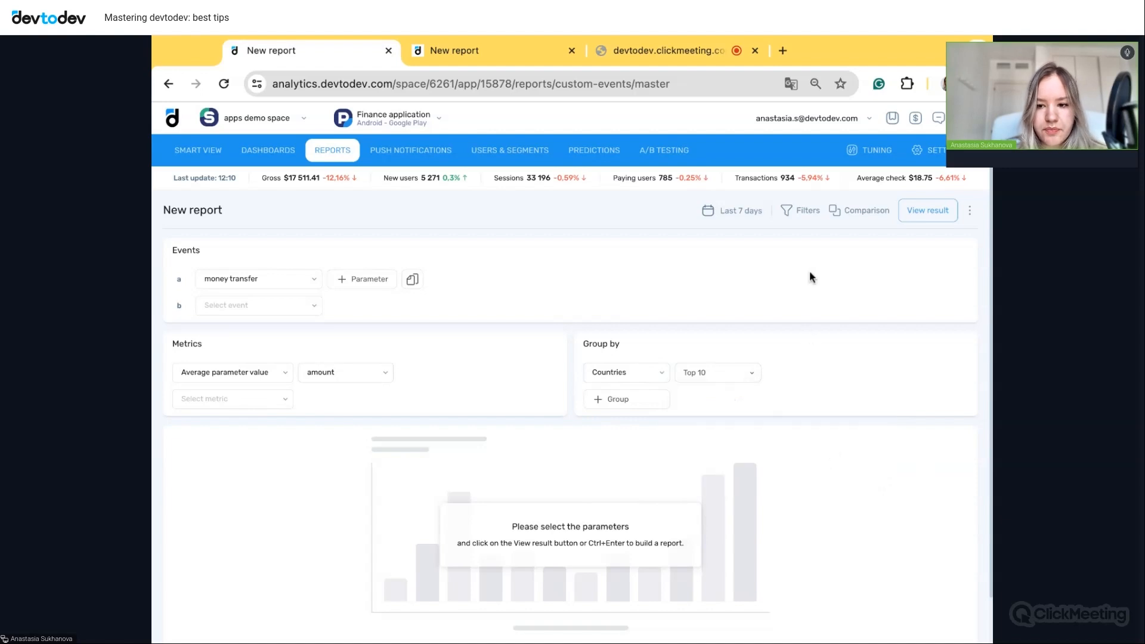
left_click(926, 210)
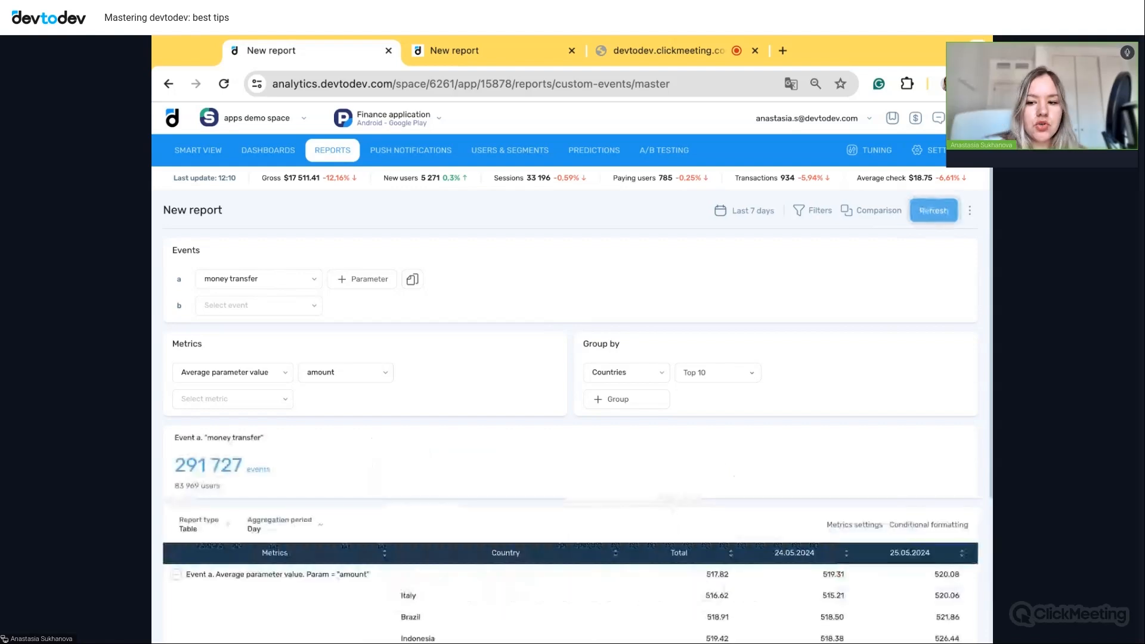
- Add an event filter for users who performed the money transfer event
left_click(811, 212)
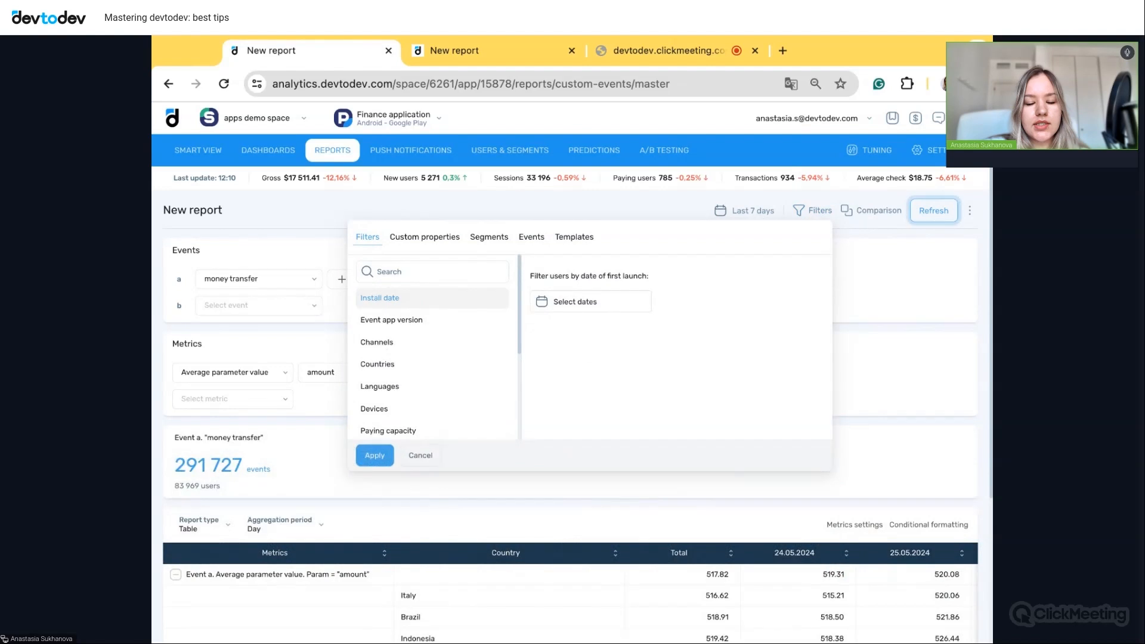
left_click(531, 237)
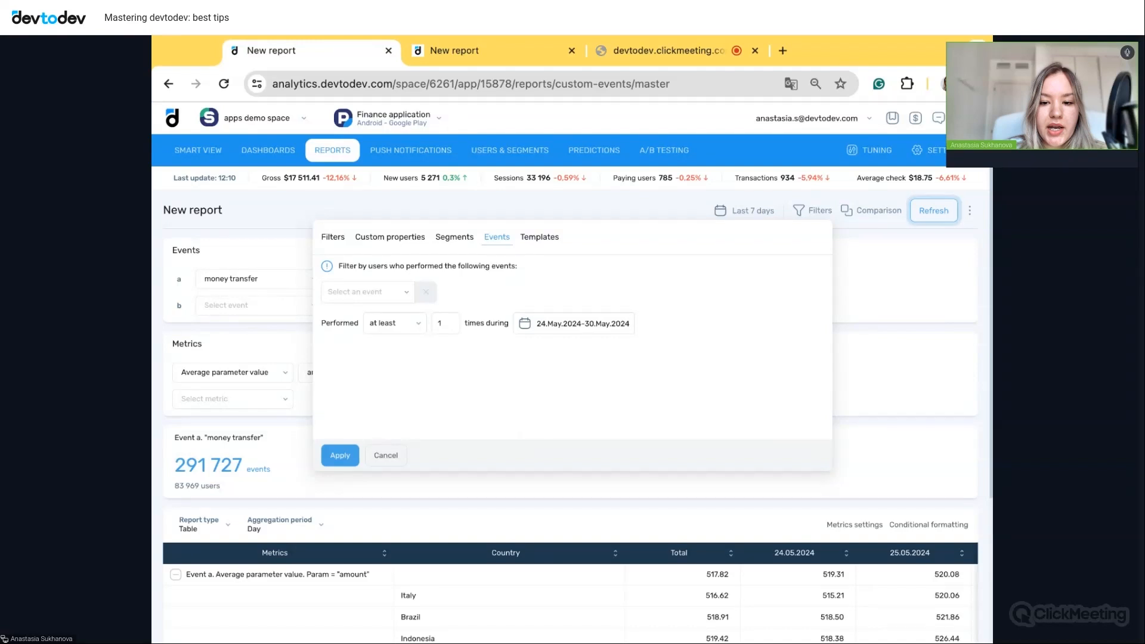
left_click(369, 297)
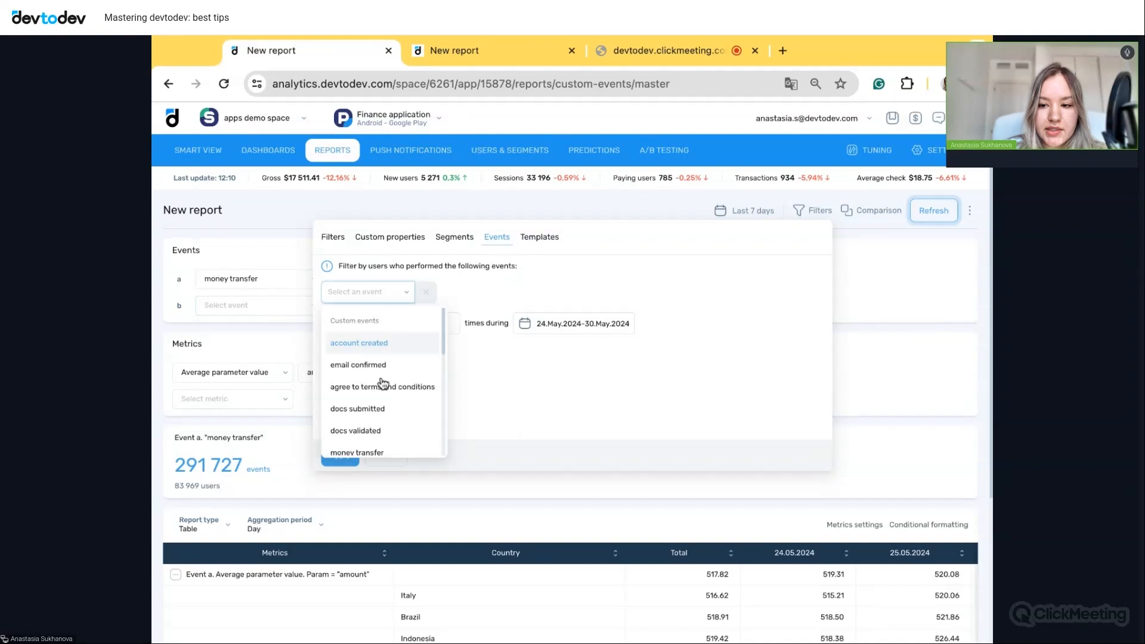
scroll(388, 411, "down", 2)
scroll(389, 411, "down", 1)
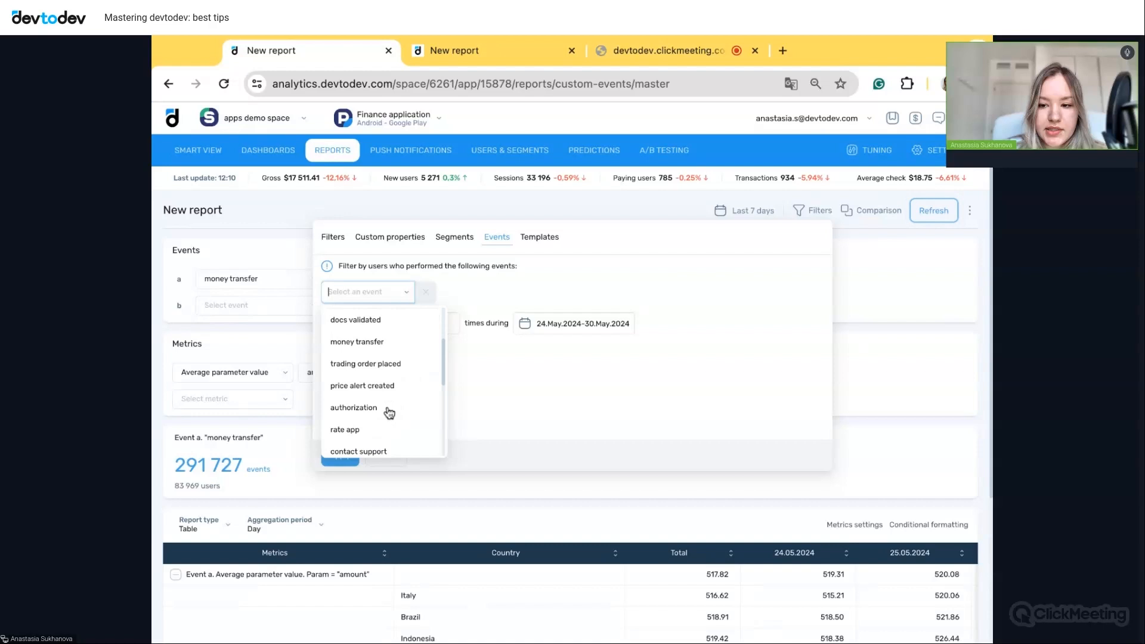
left_click(387, 347)
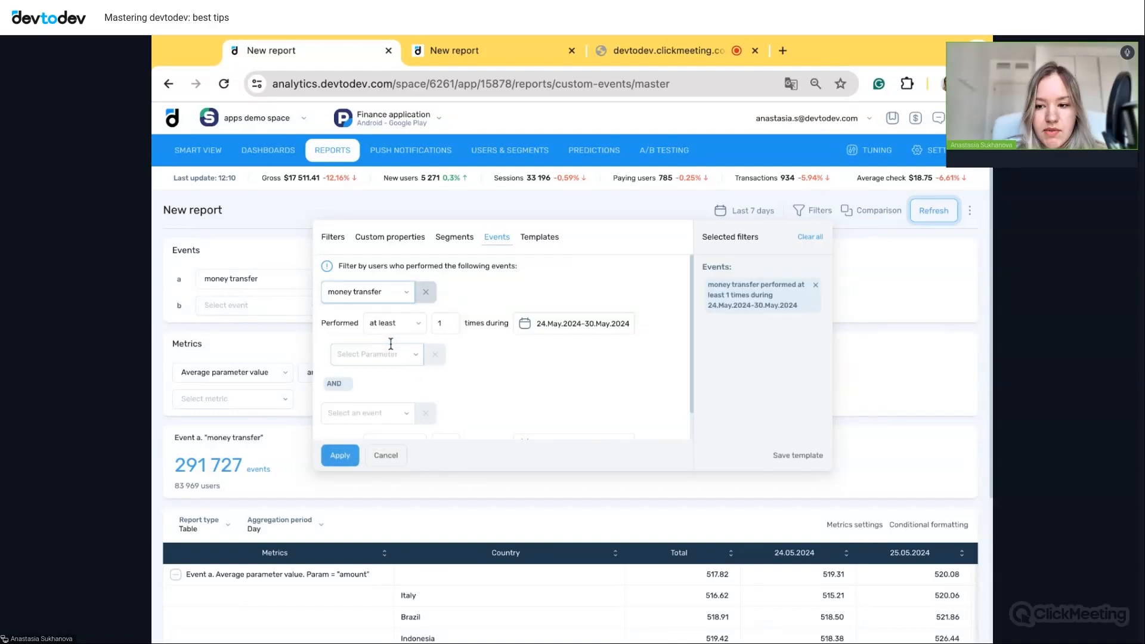
- Restrict the filter's money transfer event to type Is deposit, apply the filter and refresh the report
left_click(393, 355)
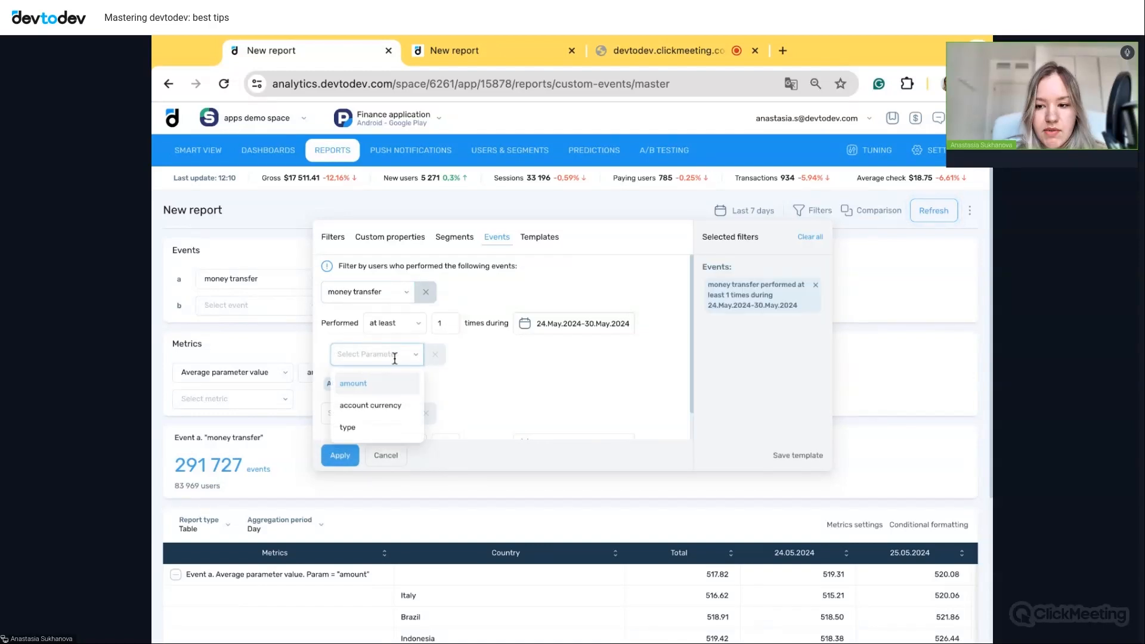
left_click(357, 427)
left_click(490, 355)
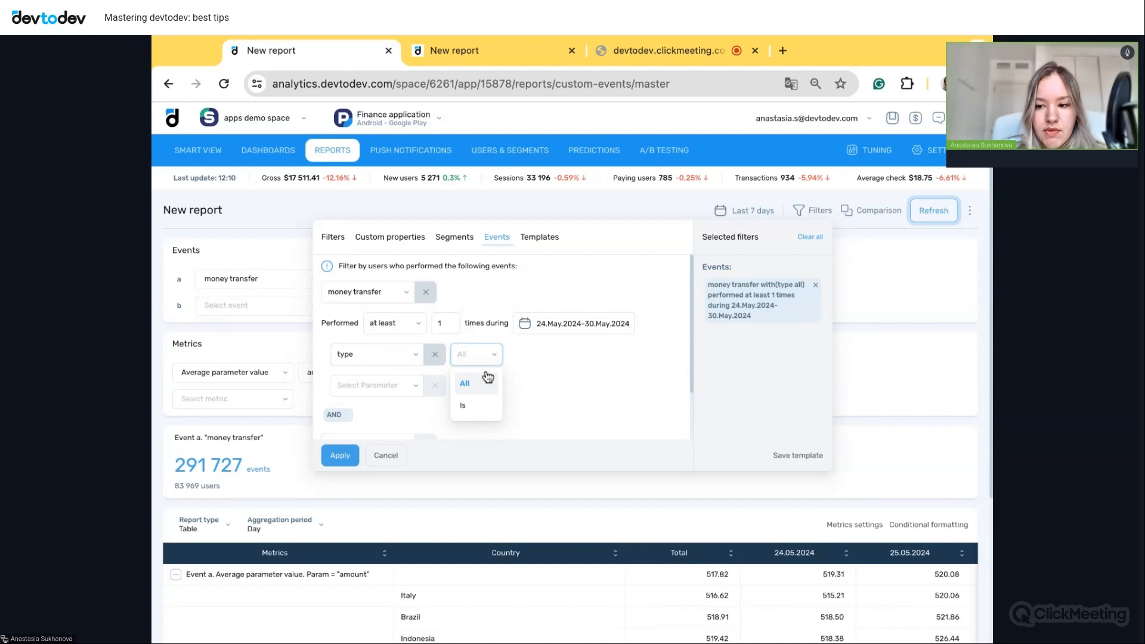
left_click(547, 356)
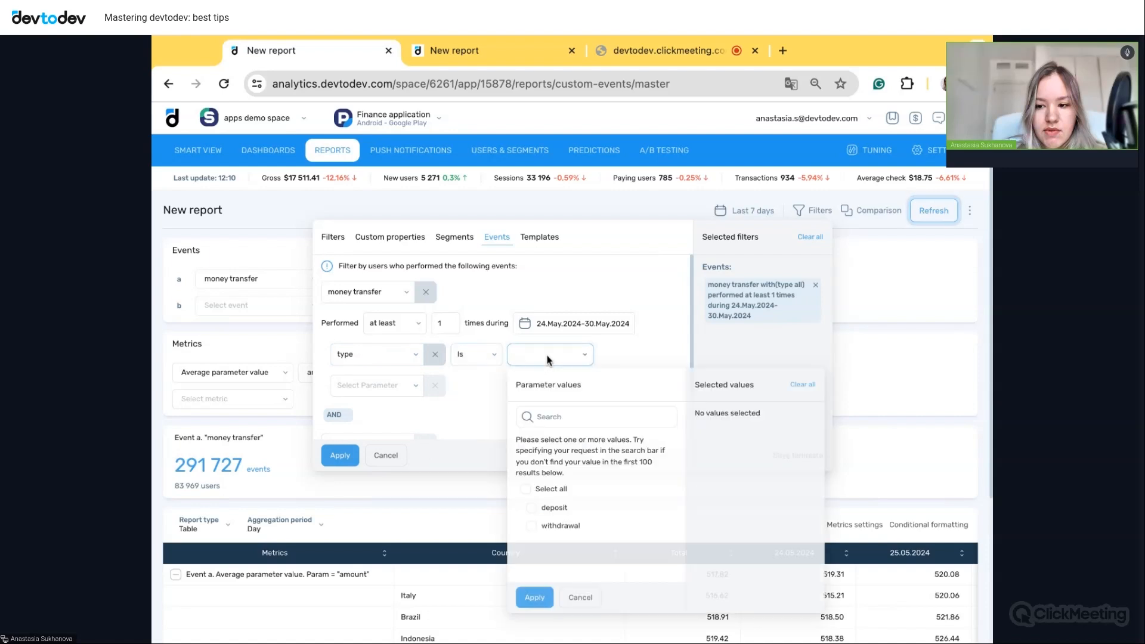
left_click(531, 511)
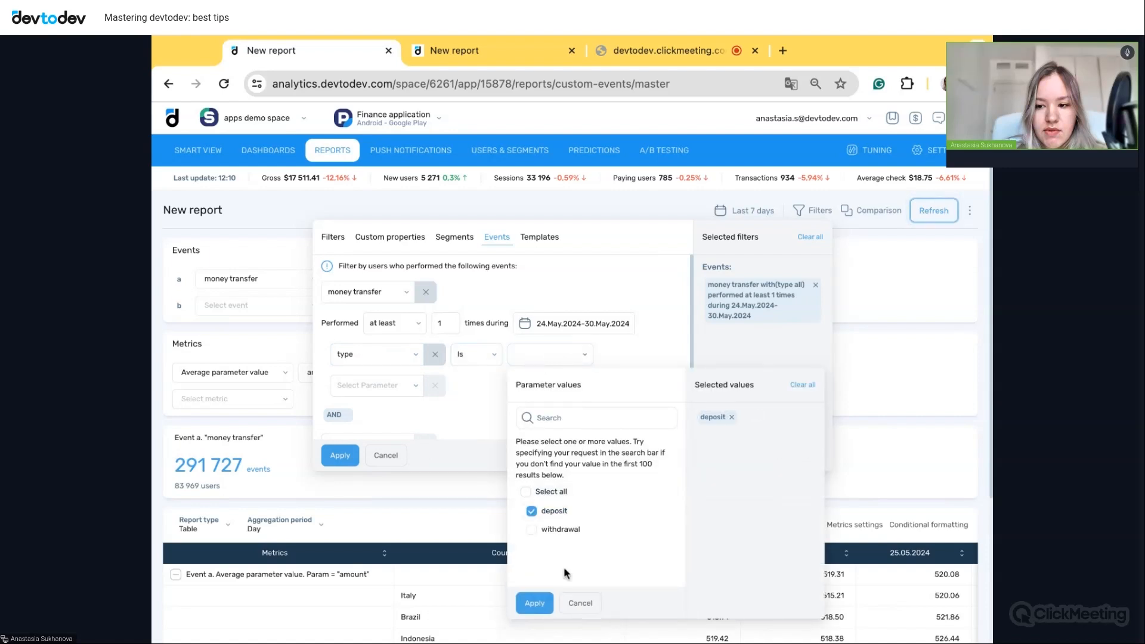
scroll(565, 574, "down", 1)
left_click(536, 560)
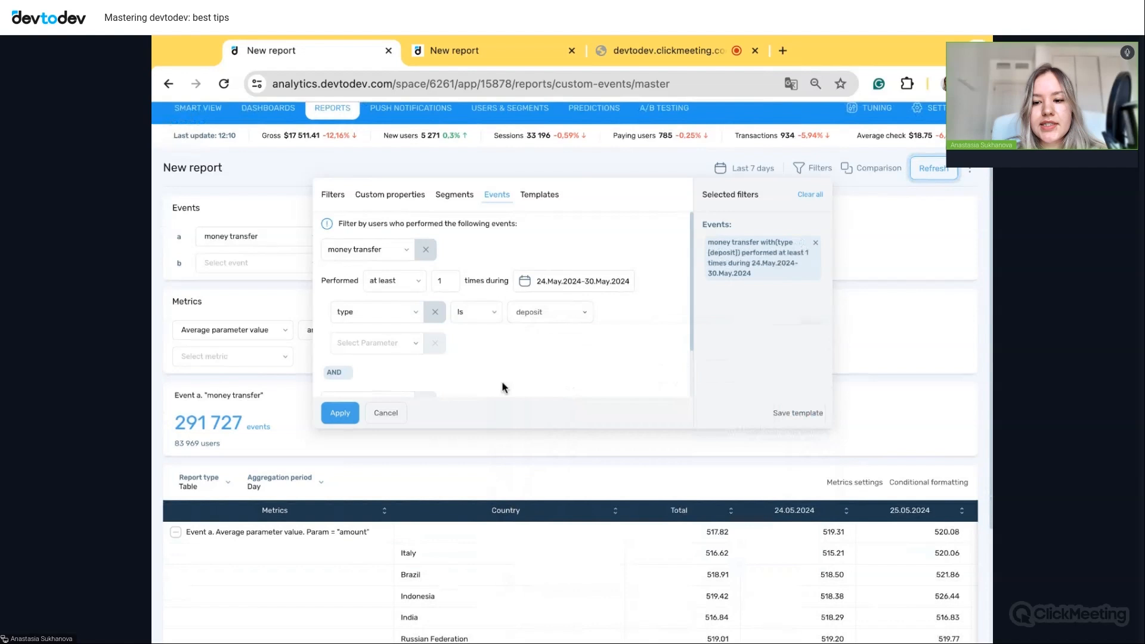
left_click(359, 415)
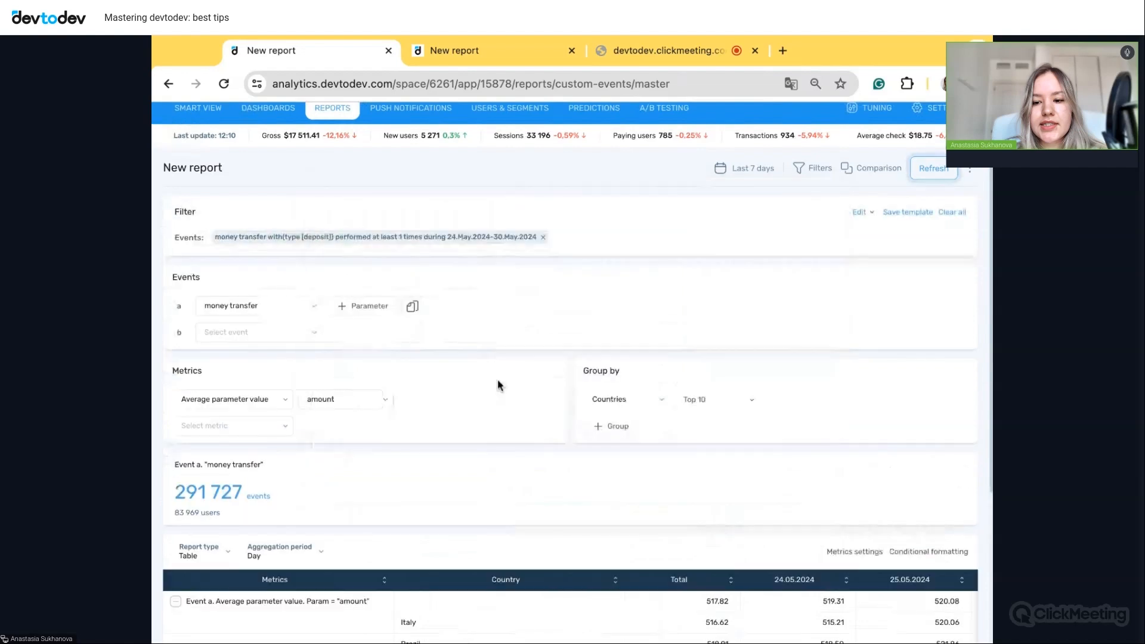
left_click(949, 171)
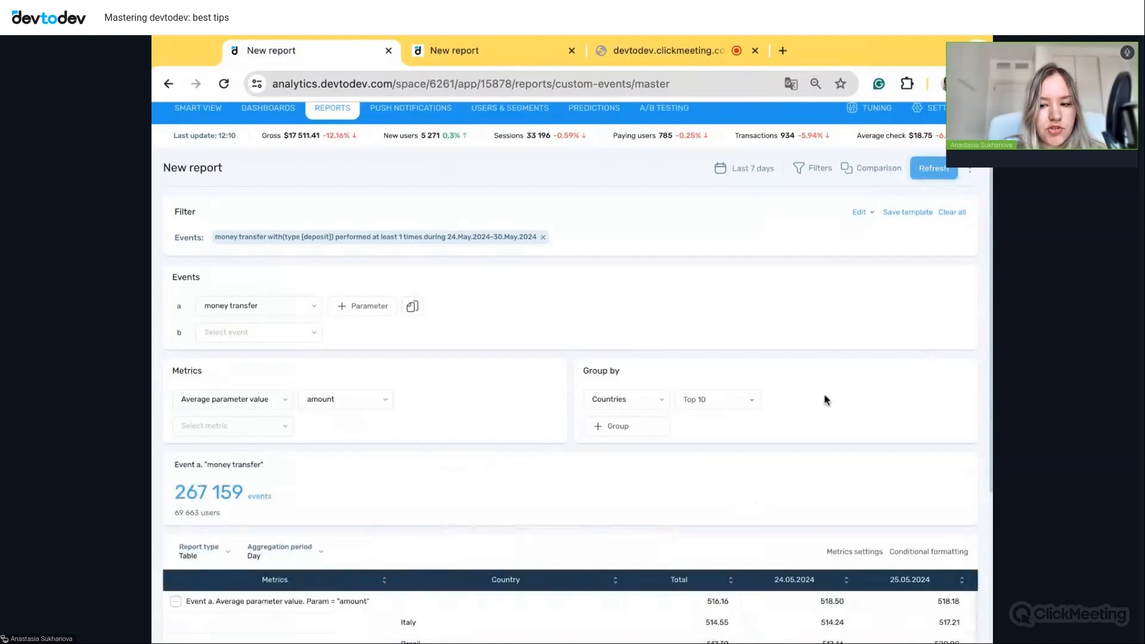
- Review the filtered table and change the report type to Stacked bar chart
scroll(811, 459, "down", 1)
scroll(812, 465, "down", 1)
scroll(812, 465, "up", 2)
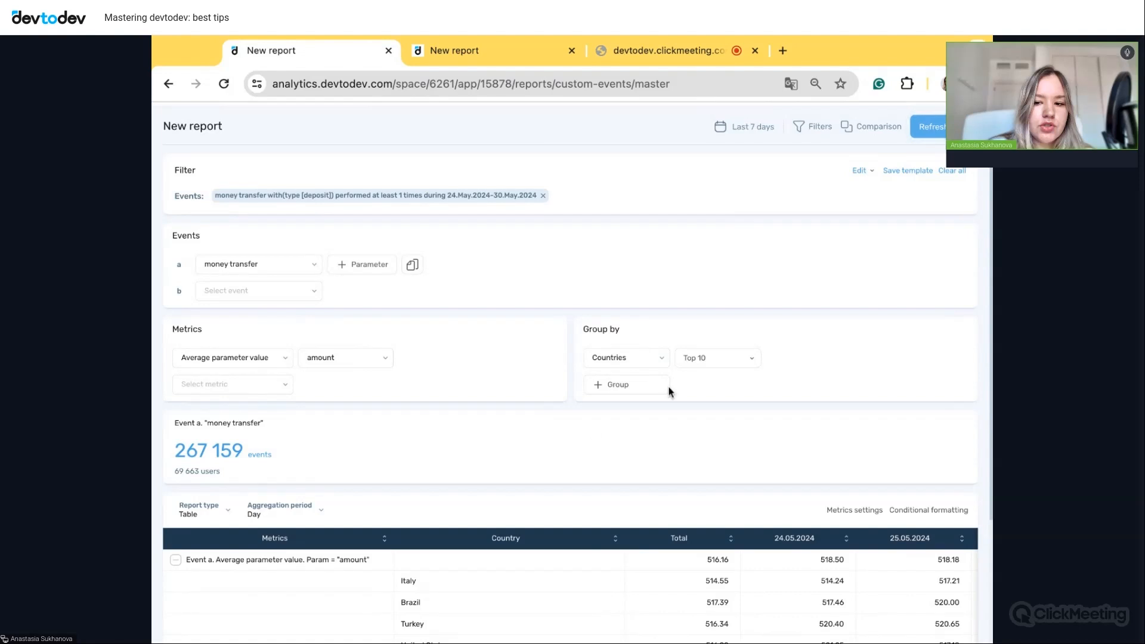
scroll(591, 427, "down", 2)
left_click(194, 425)
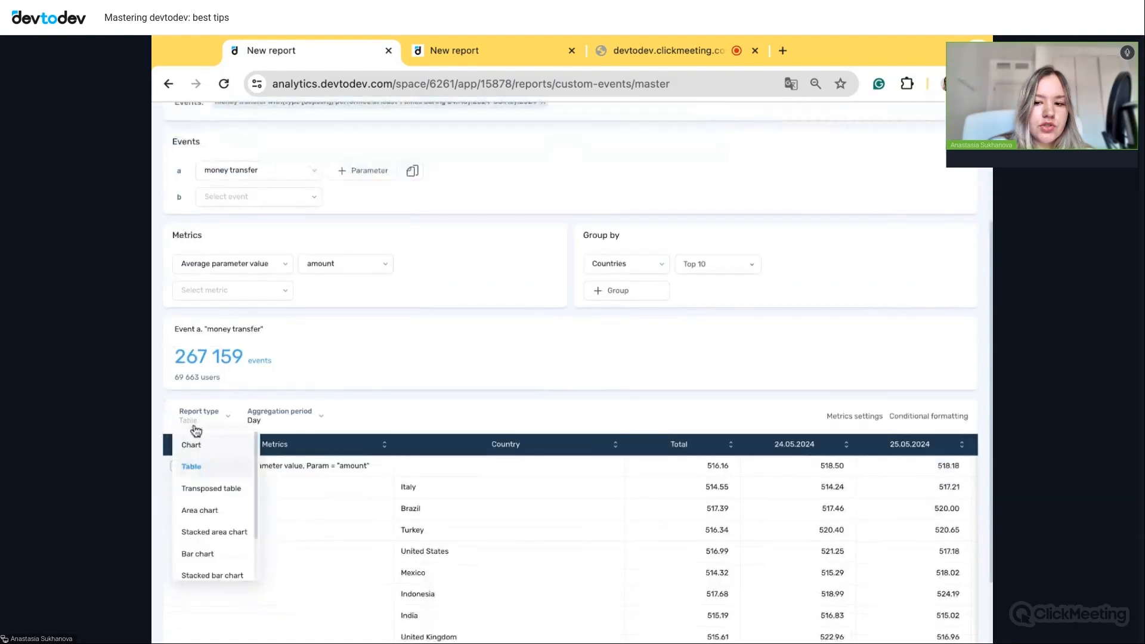
scroll(207, 499, "down", 2)
left_click(216, 533)
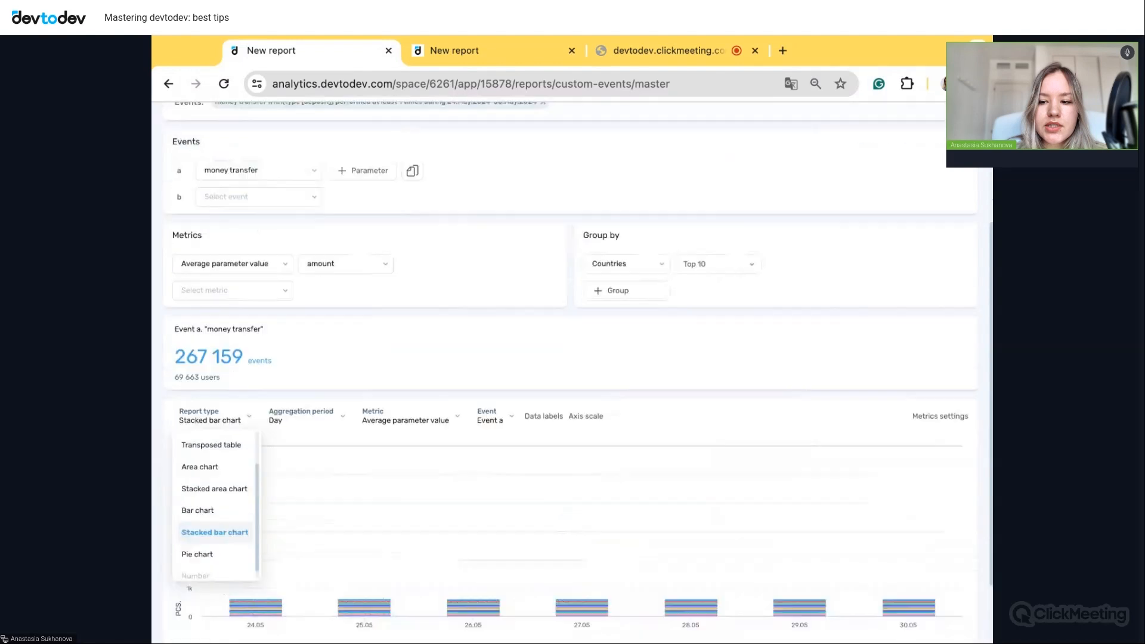
scroll(884, 409, "down", 2)
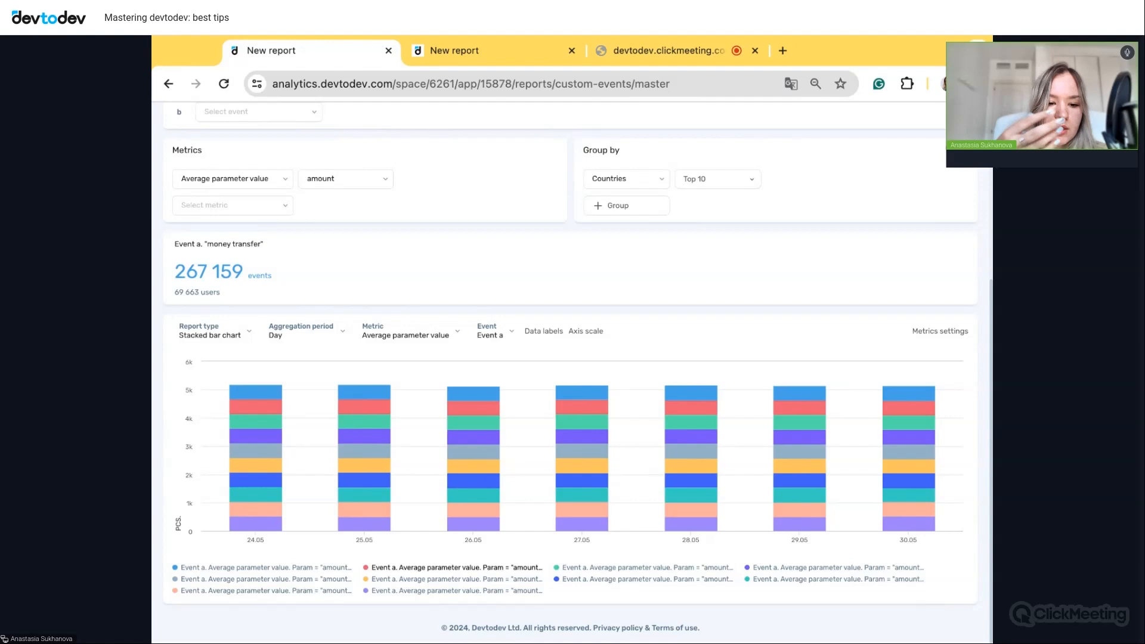
- Save the report to New dashboard as a widget named New report 2, declining to create another widget
scroll(587, 584, "up", 5)
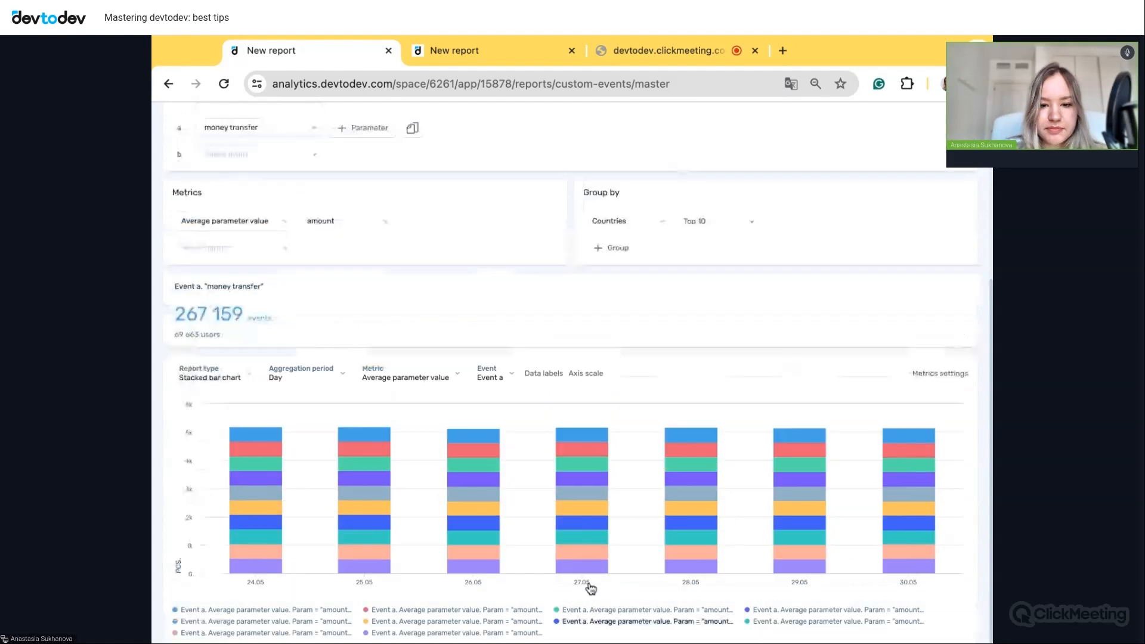
left_click(971, 169)
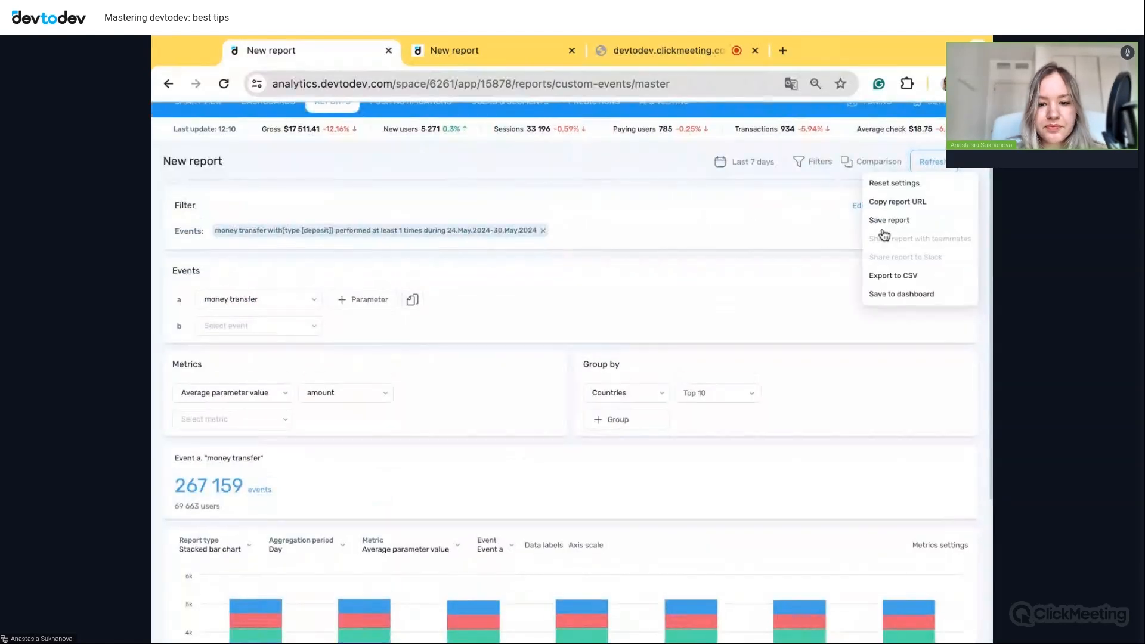
left_click(879, 295)
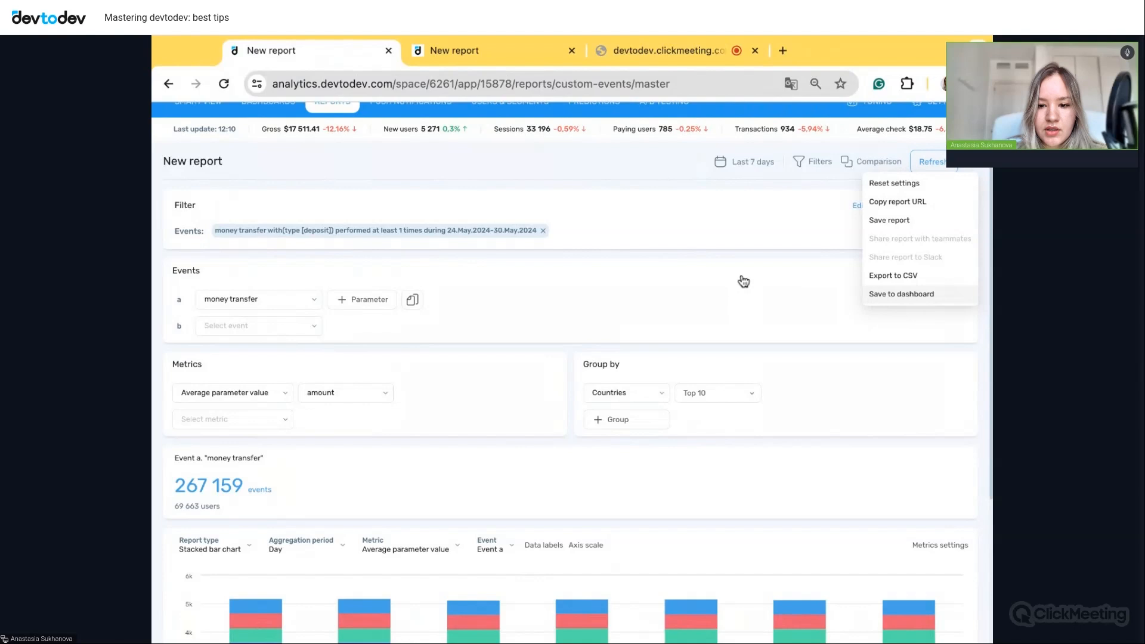
left_click(547, 268)
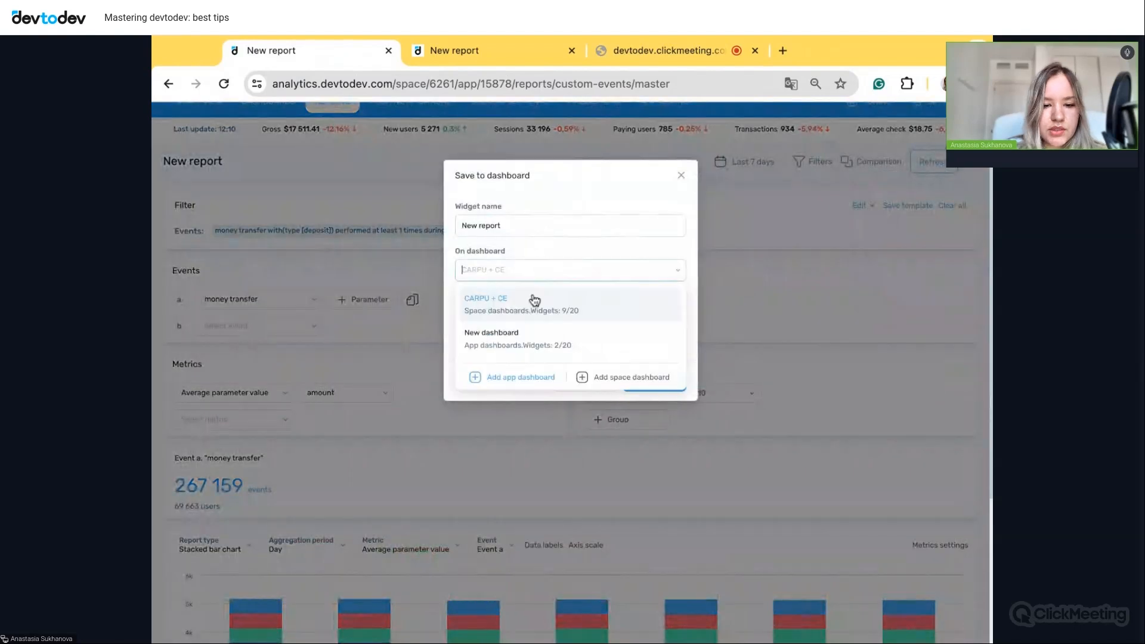
left_click(563, 244)
left_click(554, 224)
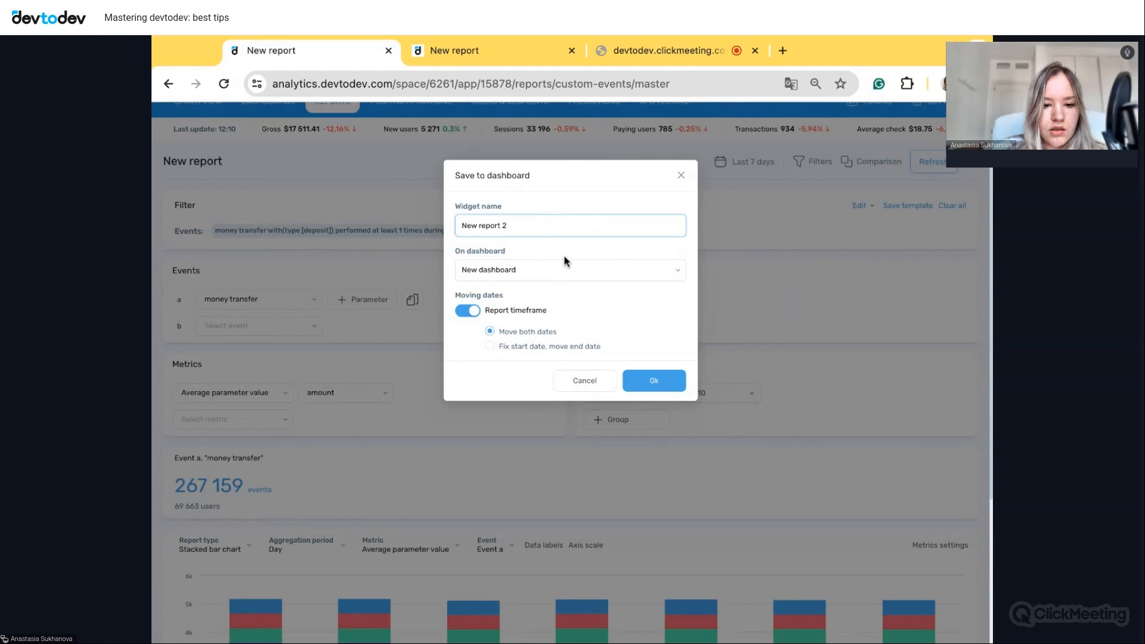
left_click(653, 385)
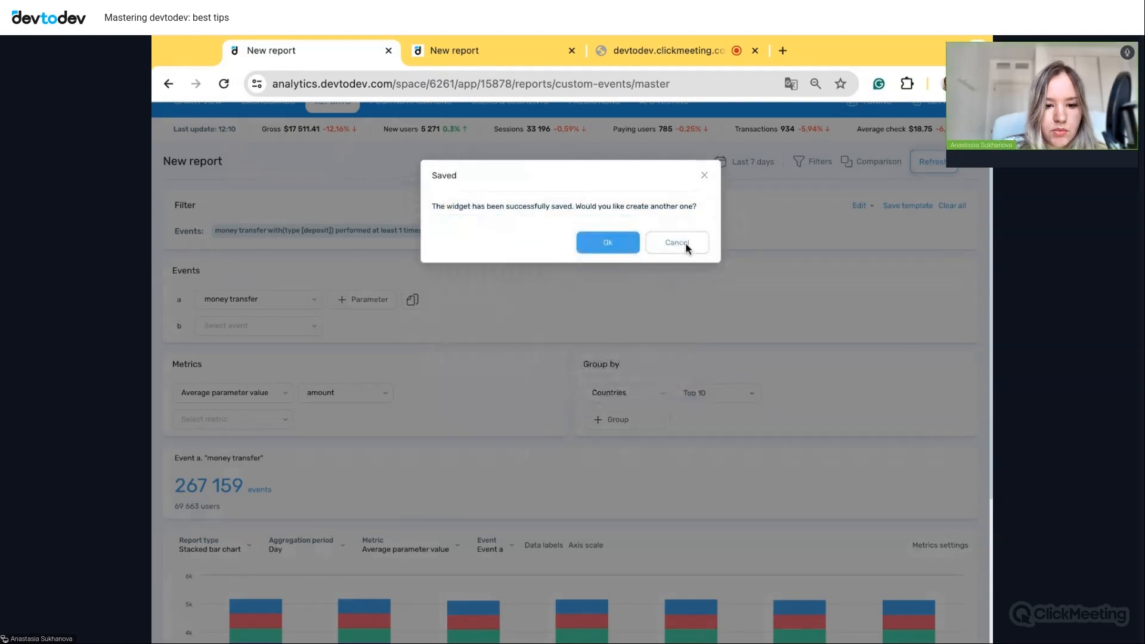
left_click(677, 242)
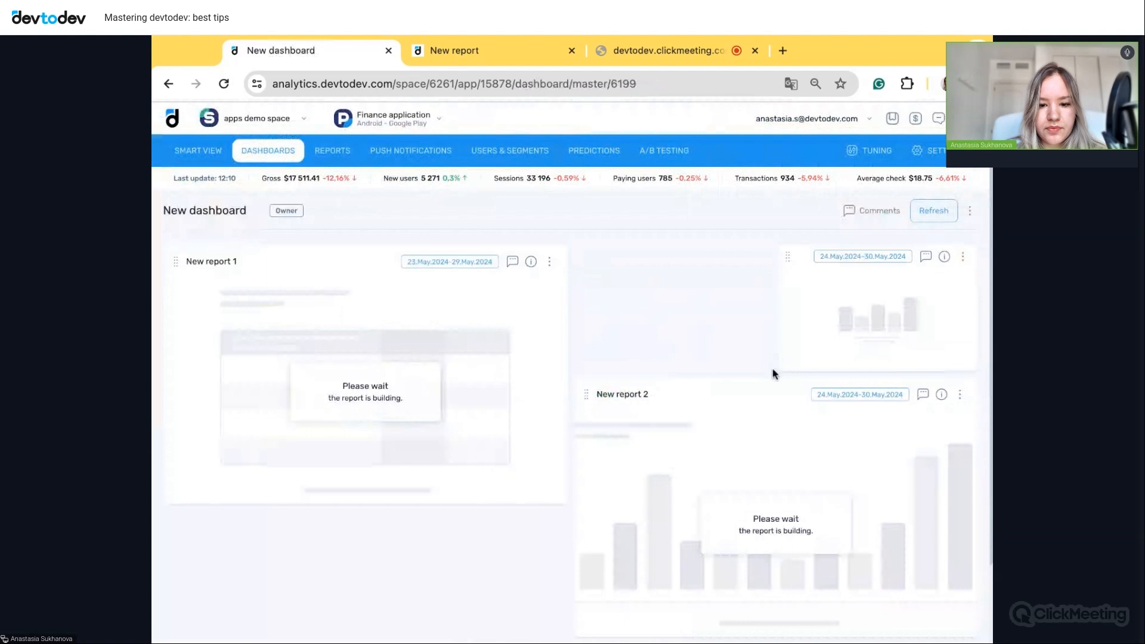
- Widen the New report 1 widget to three quarters of the dashboard and place New report 2 directly beneath it at the left edge
scroll(771, 373, "down", 2)
left_click_drag(584, 308, 606, 376)
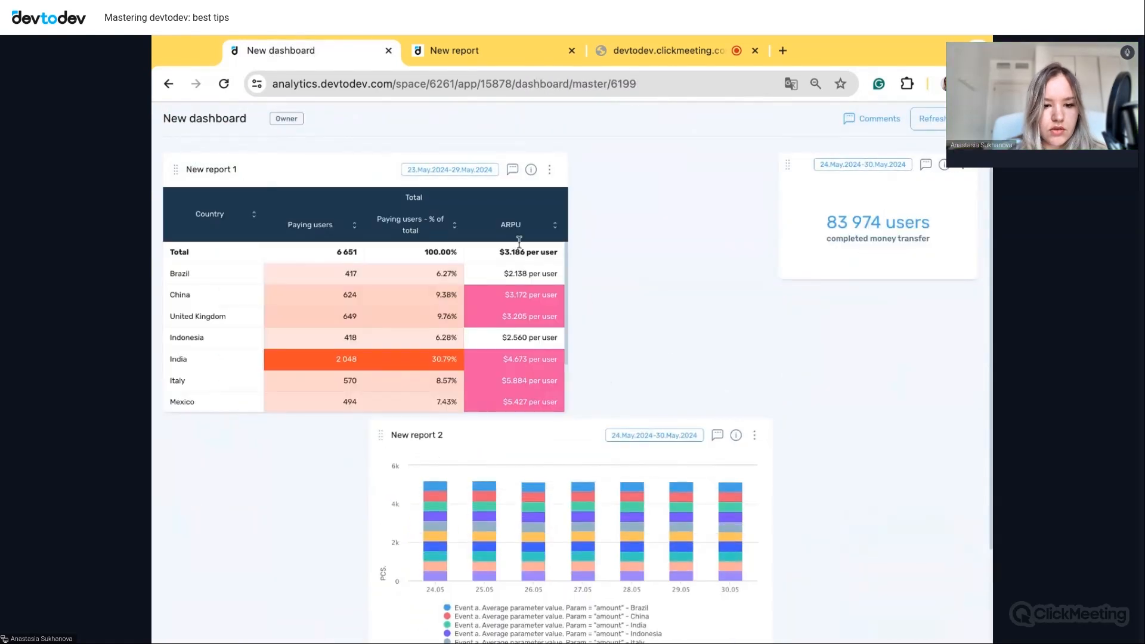
left_click_drag(554, 400, 555, 402)
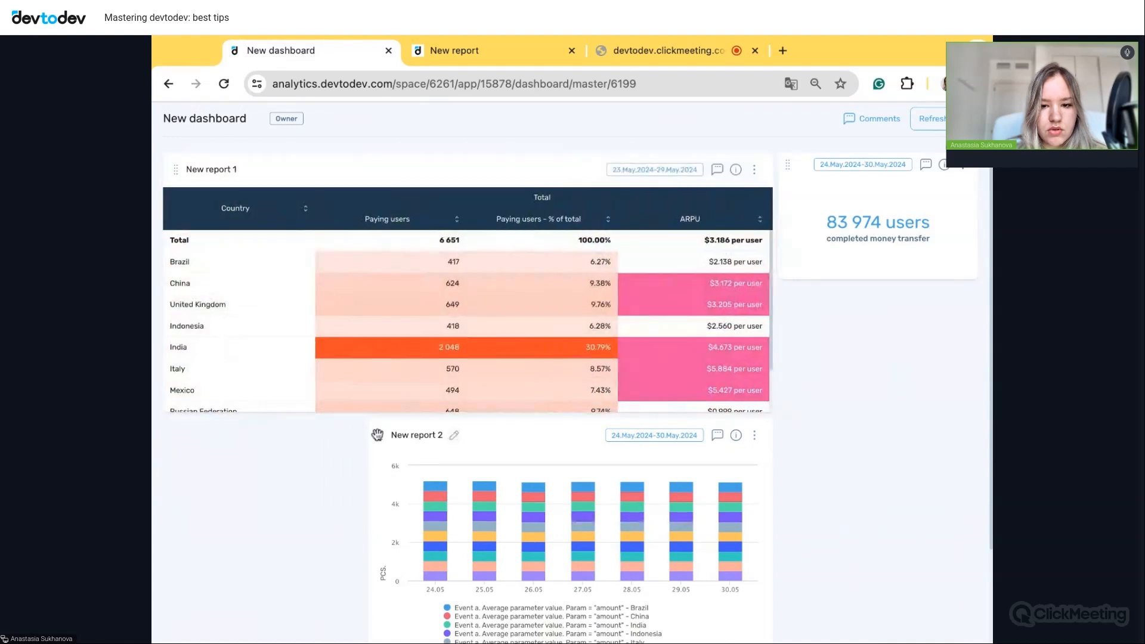
left_click_drag(379, 435, 378, 435)
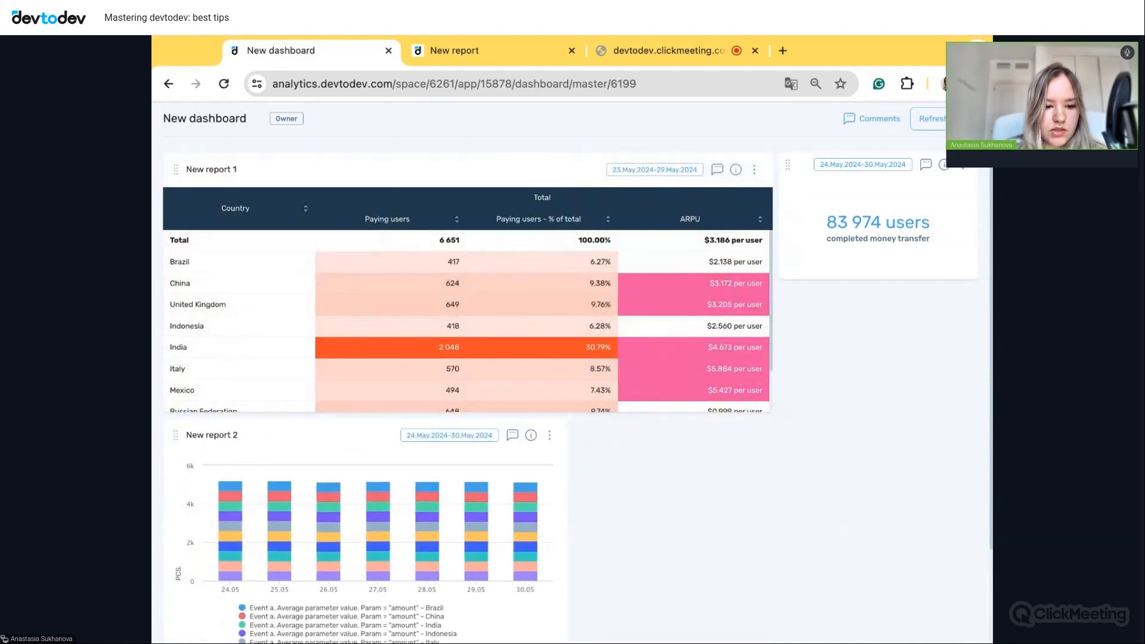
- Page through the New report 2 widget's legend to its last page and open the widget's report for editing
scroll(749, 444, "down", 3)
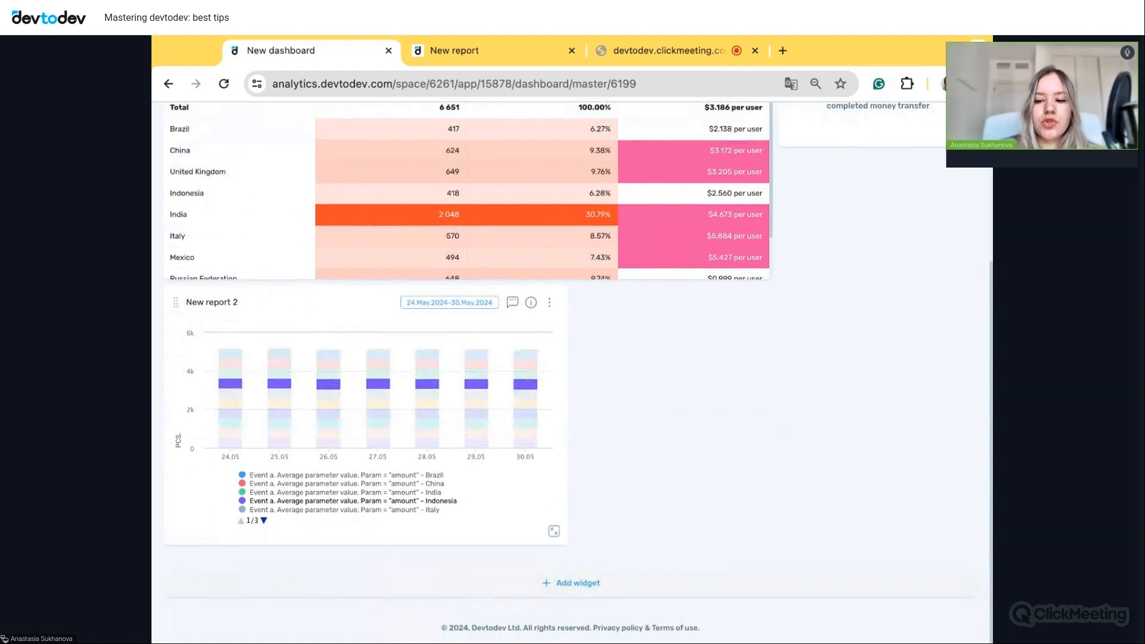
left_click(264, 521)
left_click(264, 521)
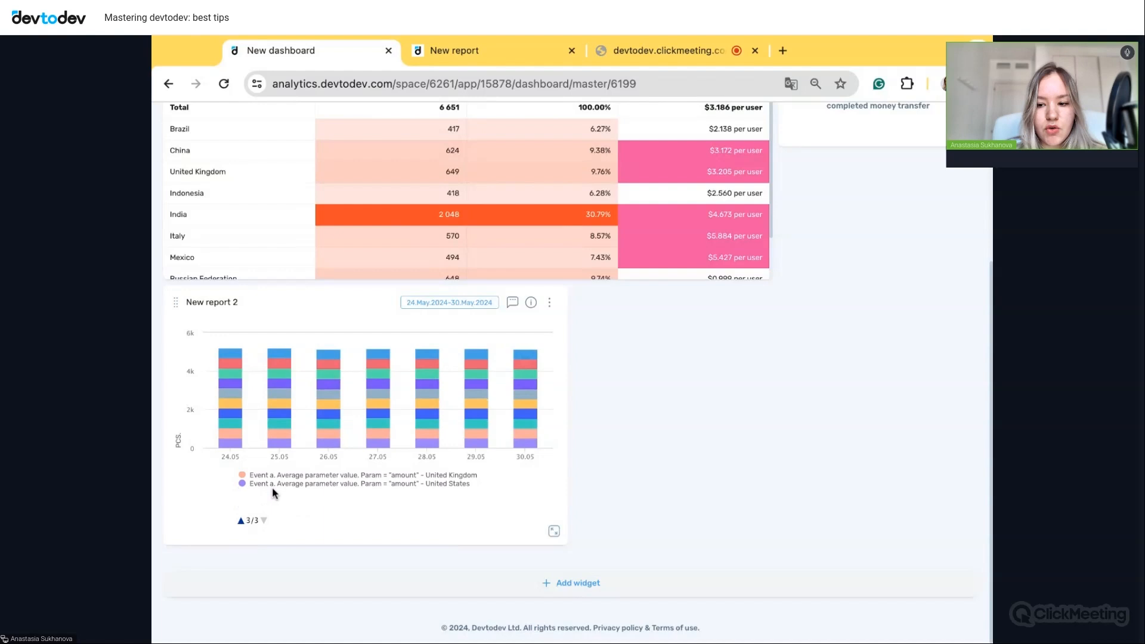
left_click(555, 306)
left_click(519, 334)
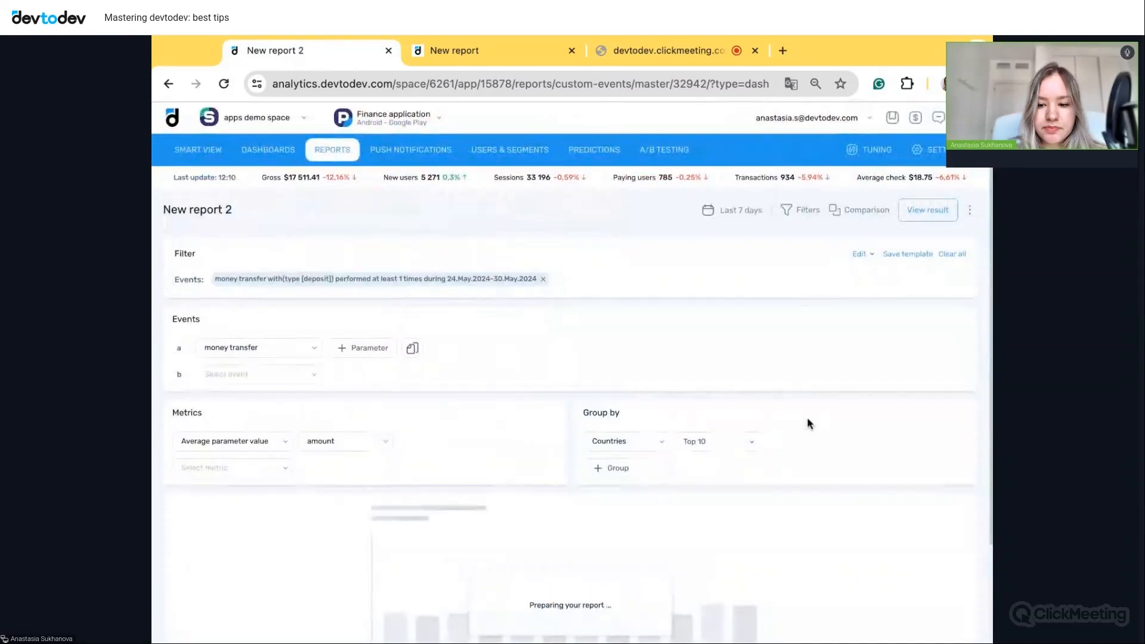
- Rename the report's metric as "average transfer amount" in the metrics settings
scroll(806, 423, "down", 5)
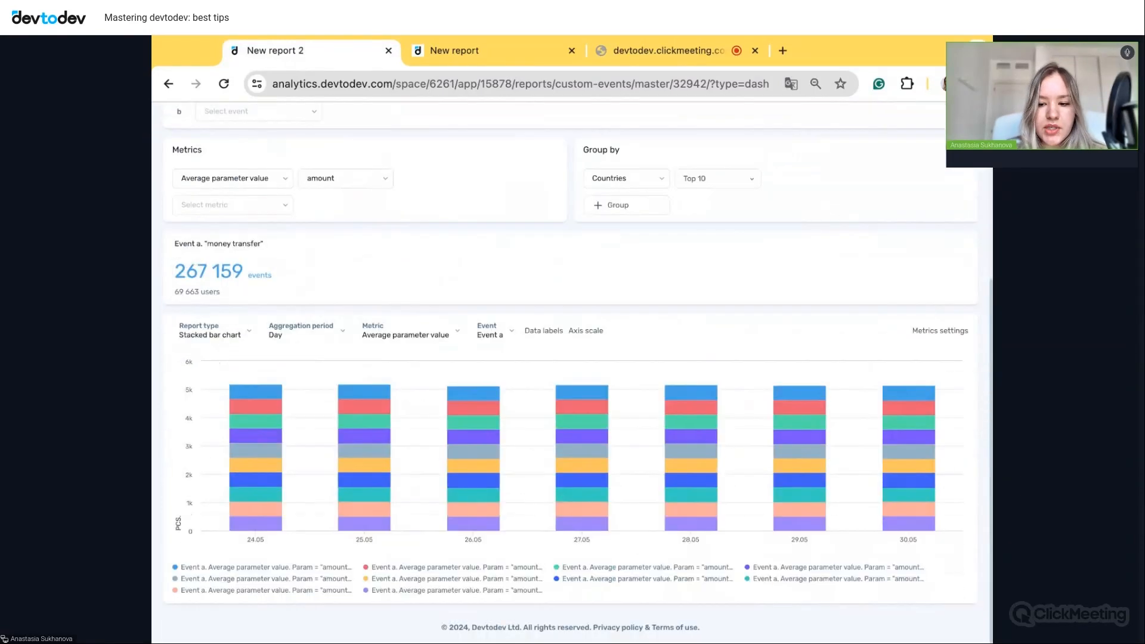
left_click(949, 337)
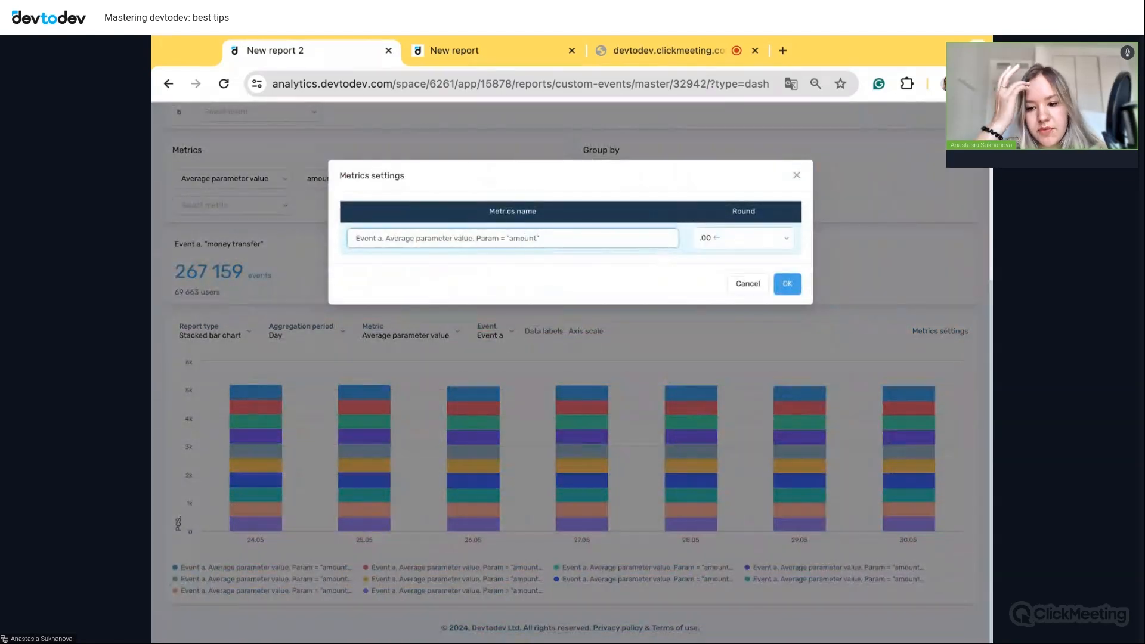
key("ctrl+a")
type("average")
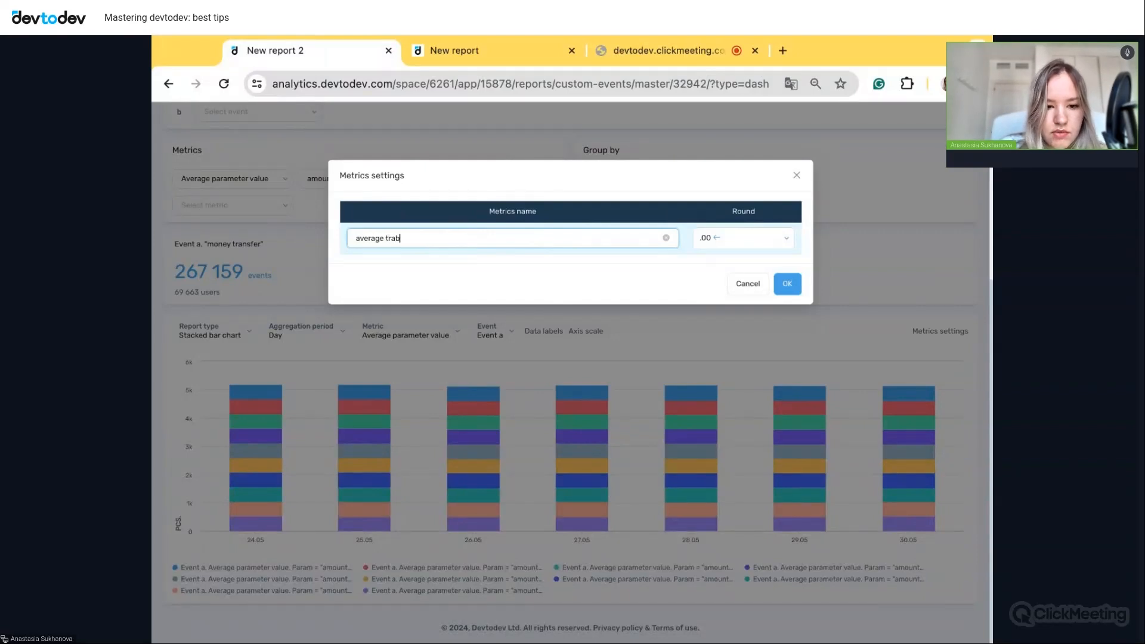
type(" transfer amou")
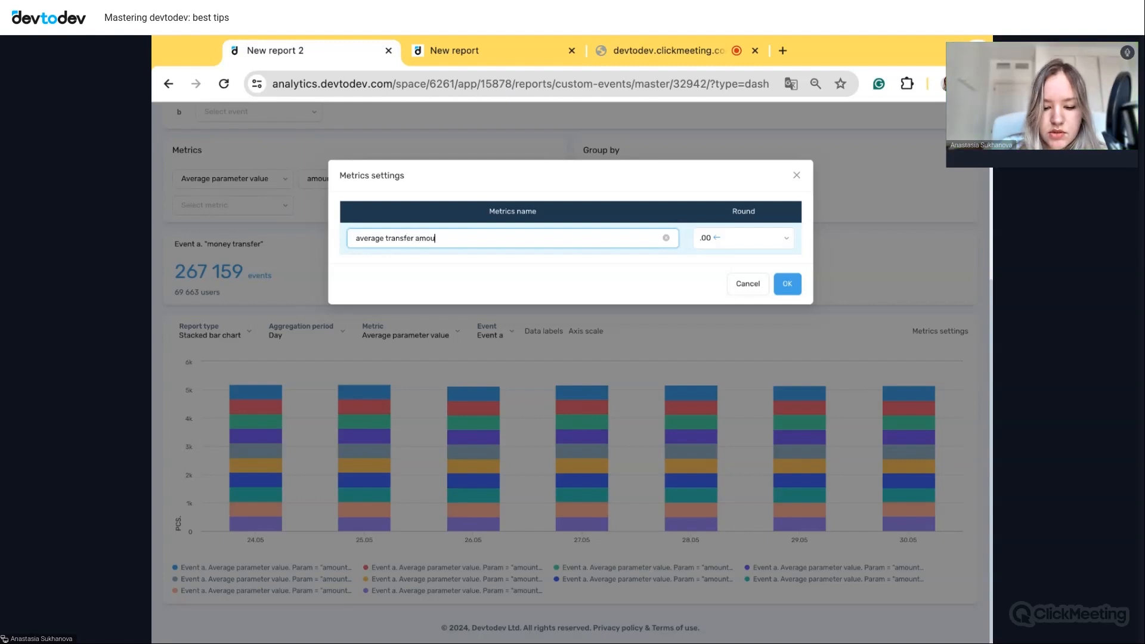
left_click(787, 284)
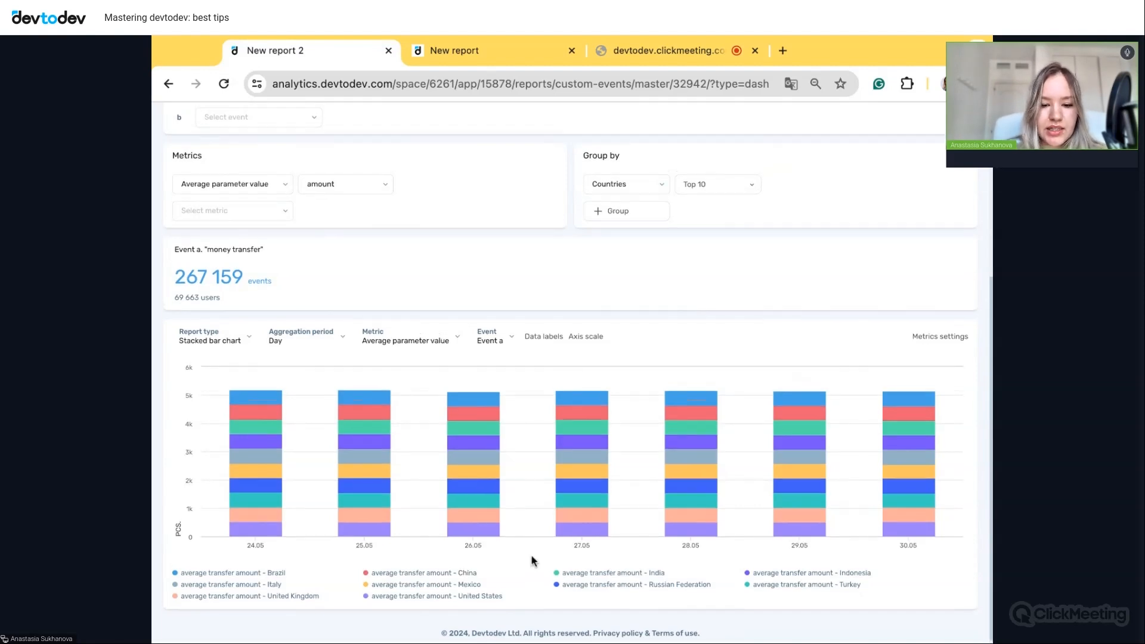
- Save the edited report to New dashboard as a new widget named New report 3, without creating another widget
scroll(530, 554, "up", 5)
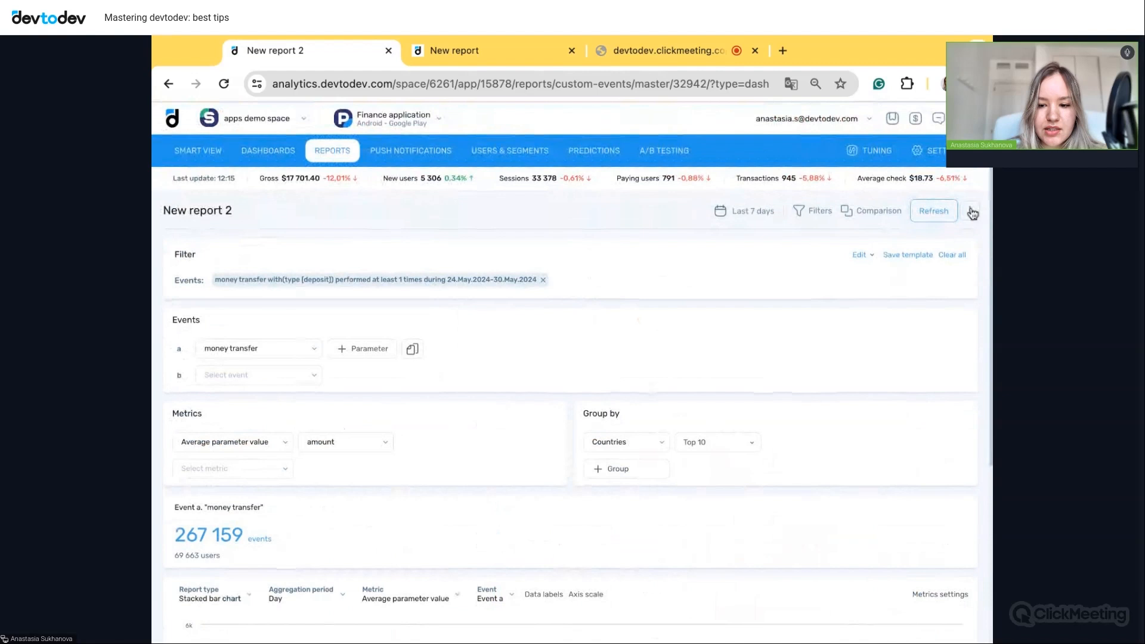
left_click(970, 211)
left_click(932, 288)
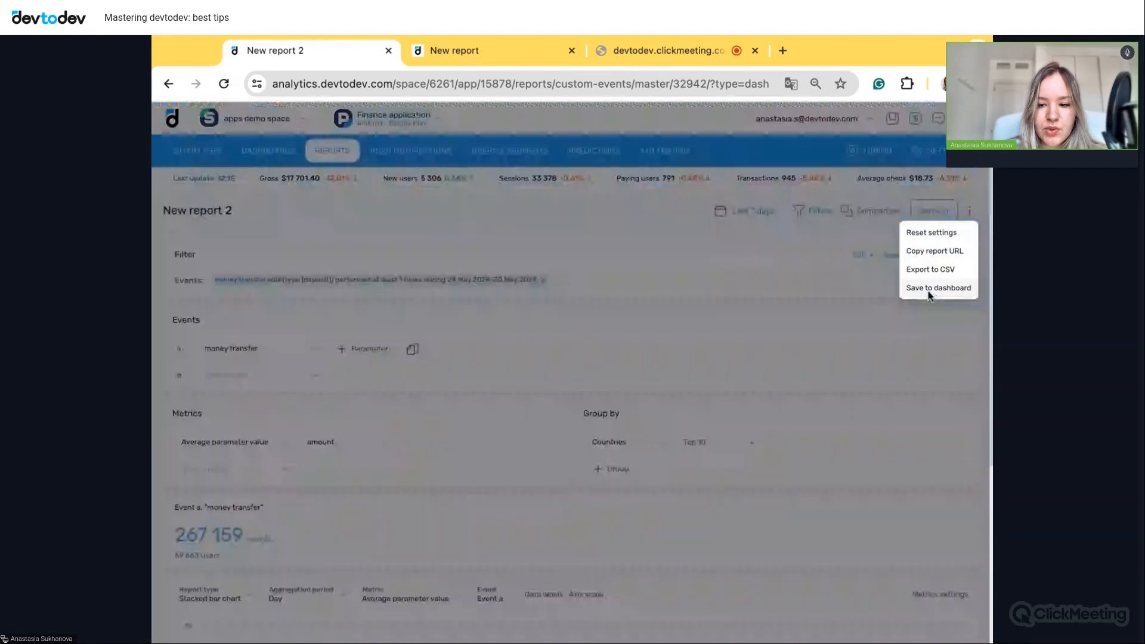
left_click(480, 242)
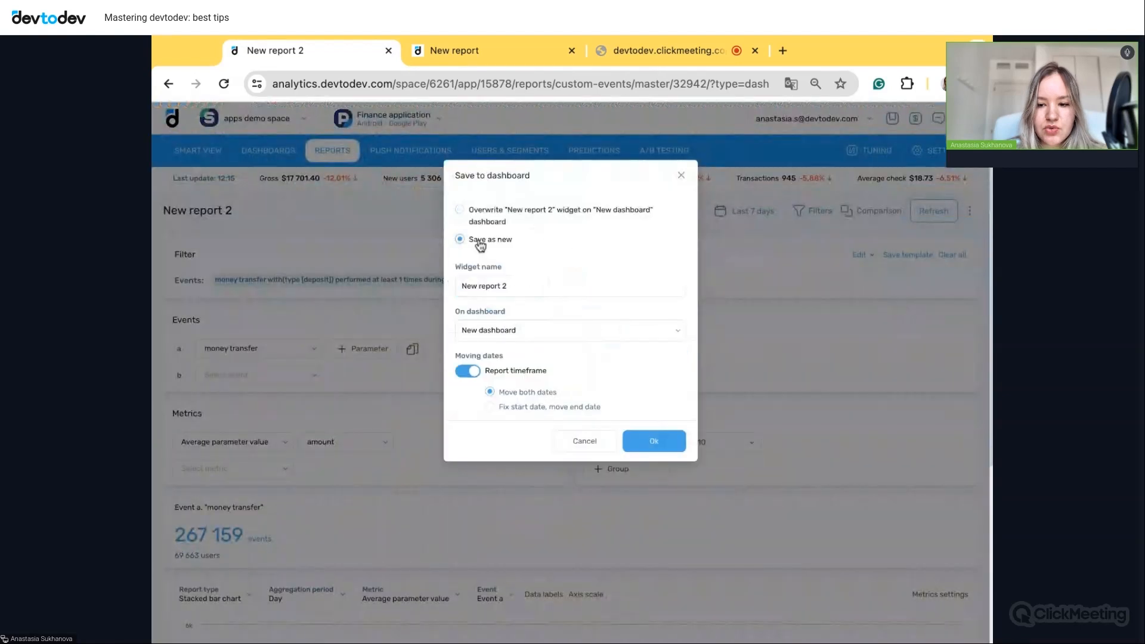
left_click(560, 286)
type("3")
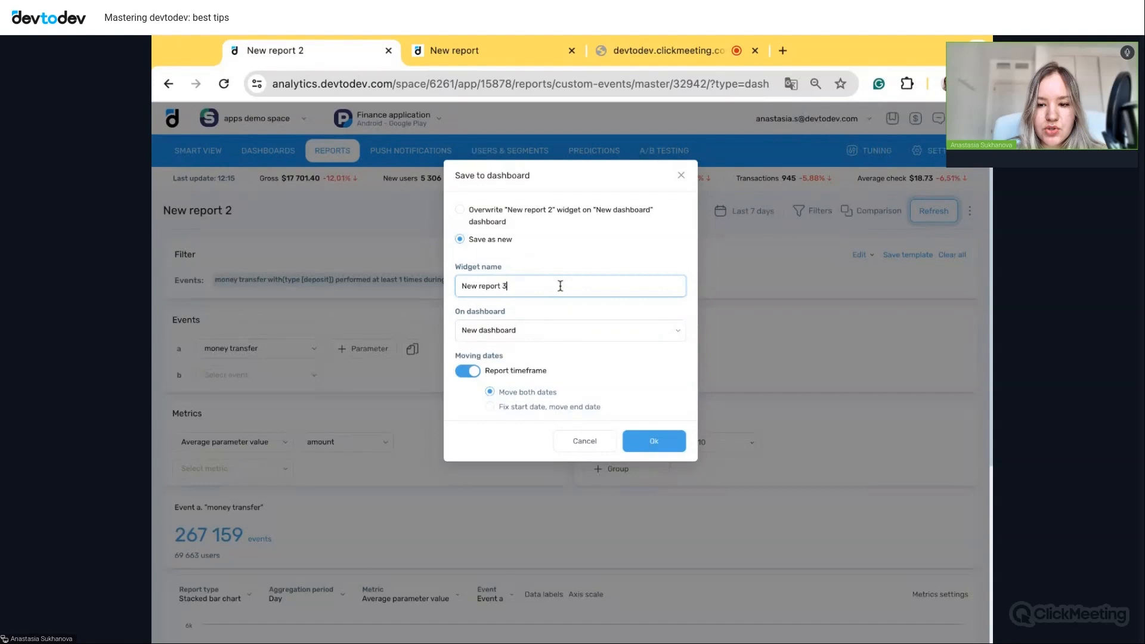
left_click(649, 451)
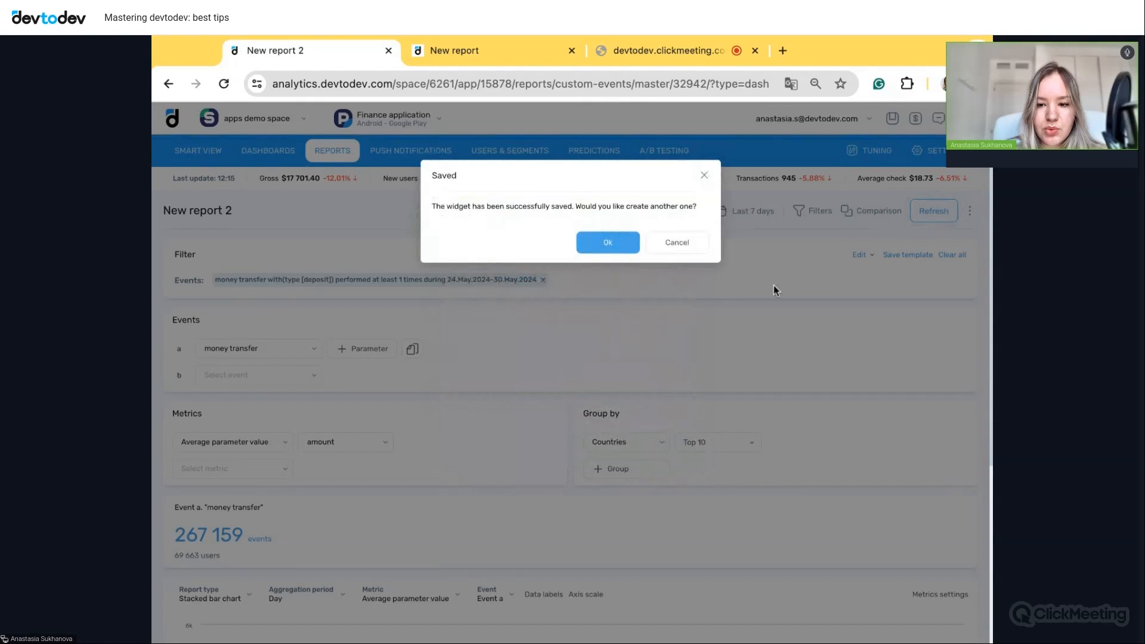
left_click(686, 250)
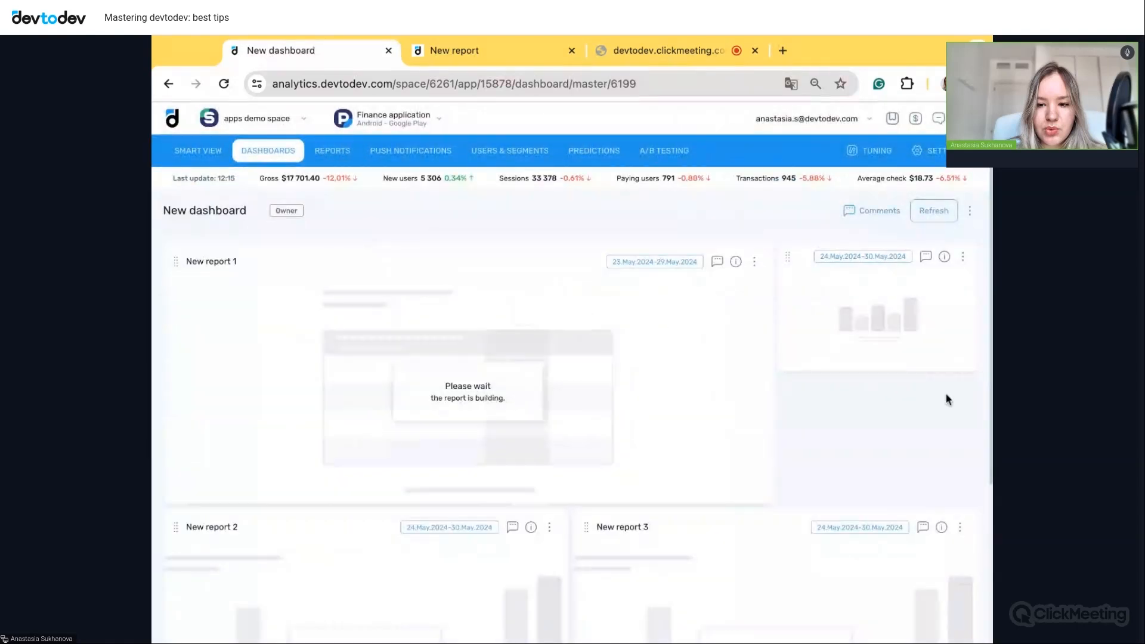
- Compare the New report 2 and New report 3 widgets on the dashboard and start a new Custom events report
scroll(881, 427, "down", 4)
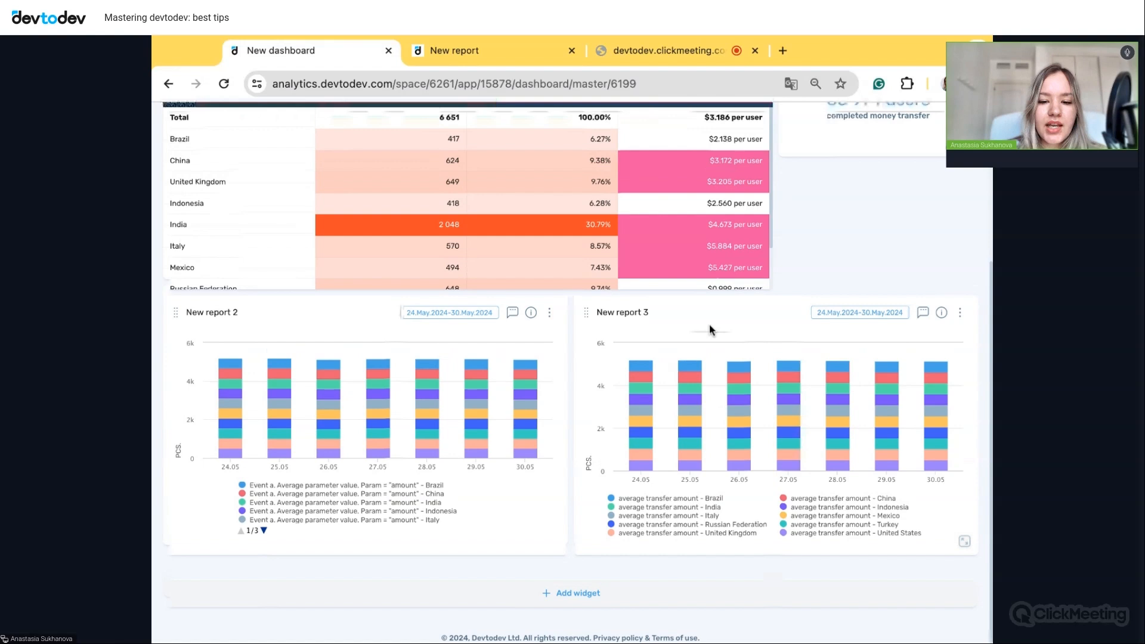
scroll(709, 325, "up", 4)
left_click(340, 154)
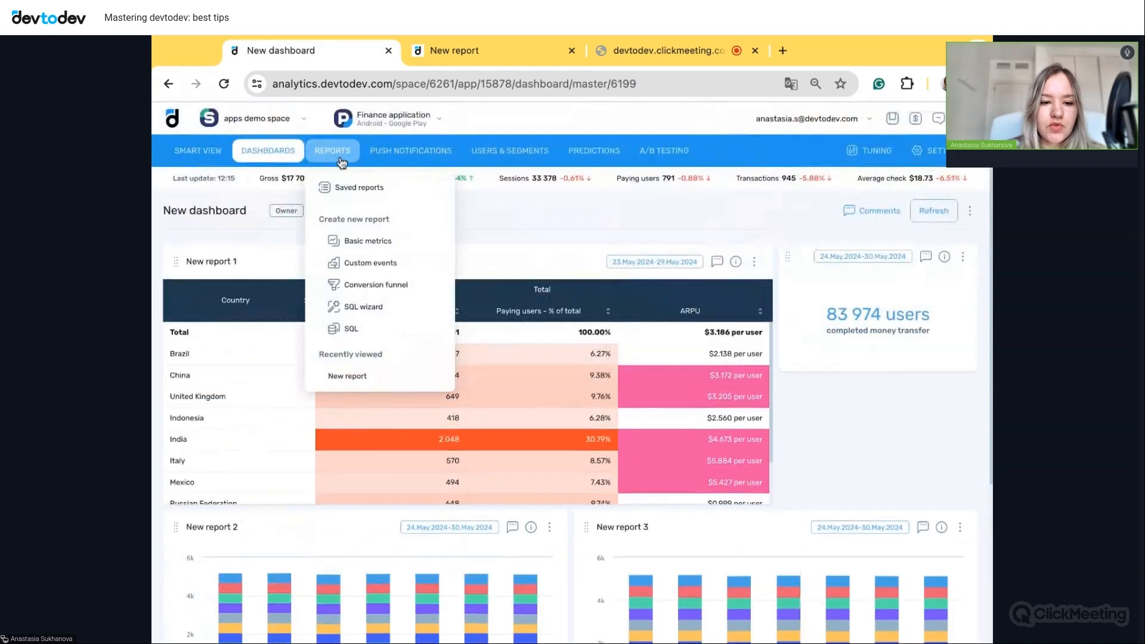
left_click(379, 268)
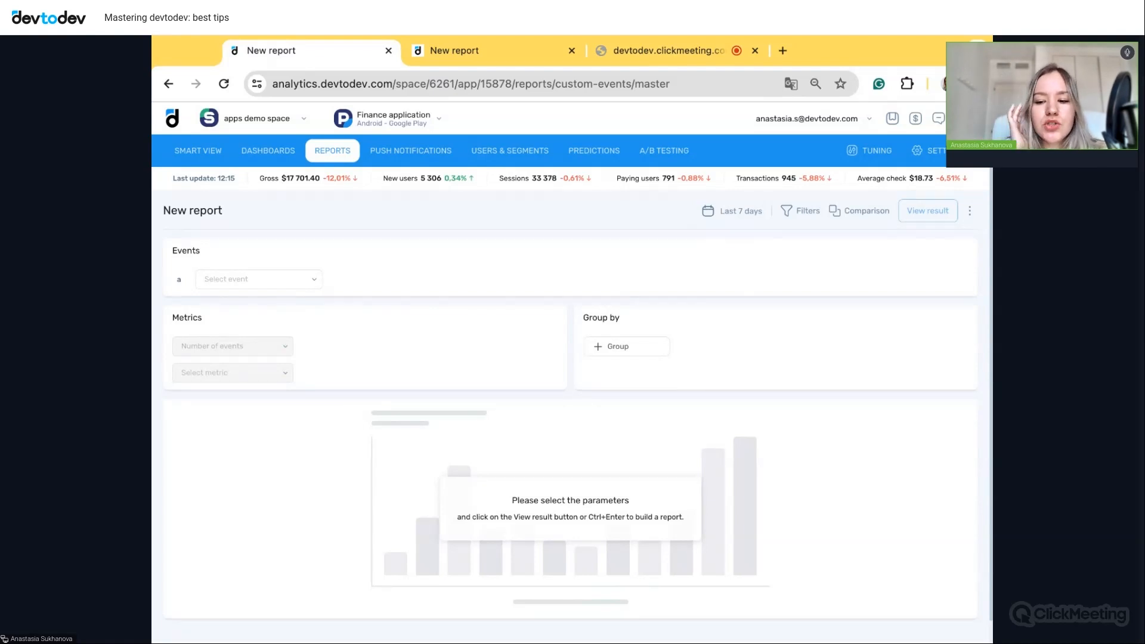
- Select the money transfer event with the Average parameter value metric for amount, and build the report
left_click(217, 285)
scroll(242, 375, "down", 2)
scroll(242, 375, "down", 6)
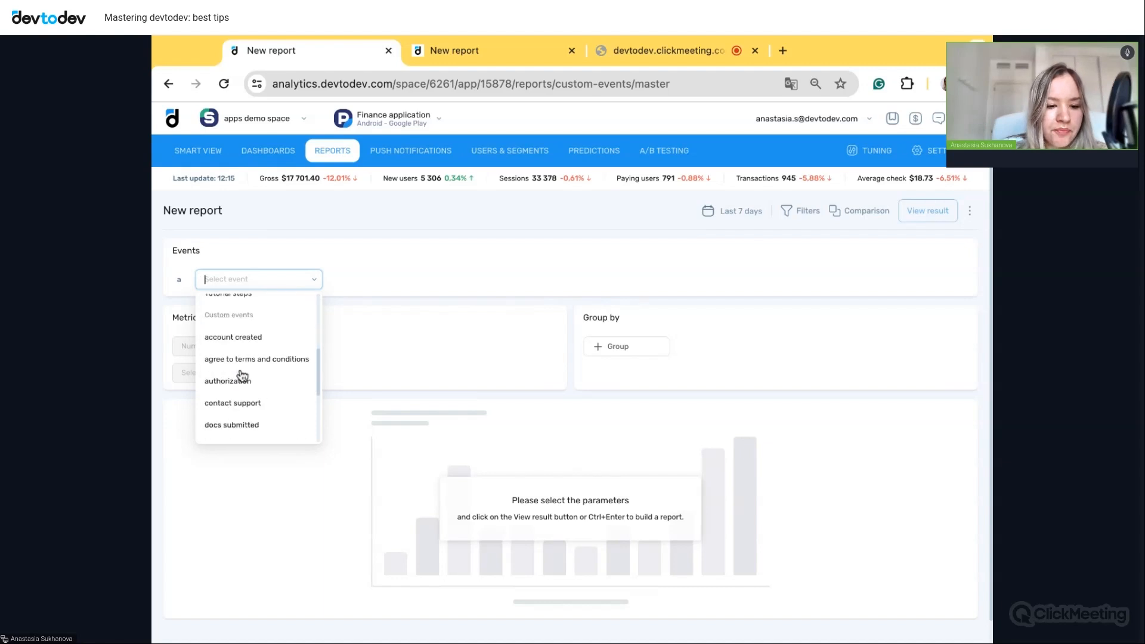
left_click(247, 397)
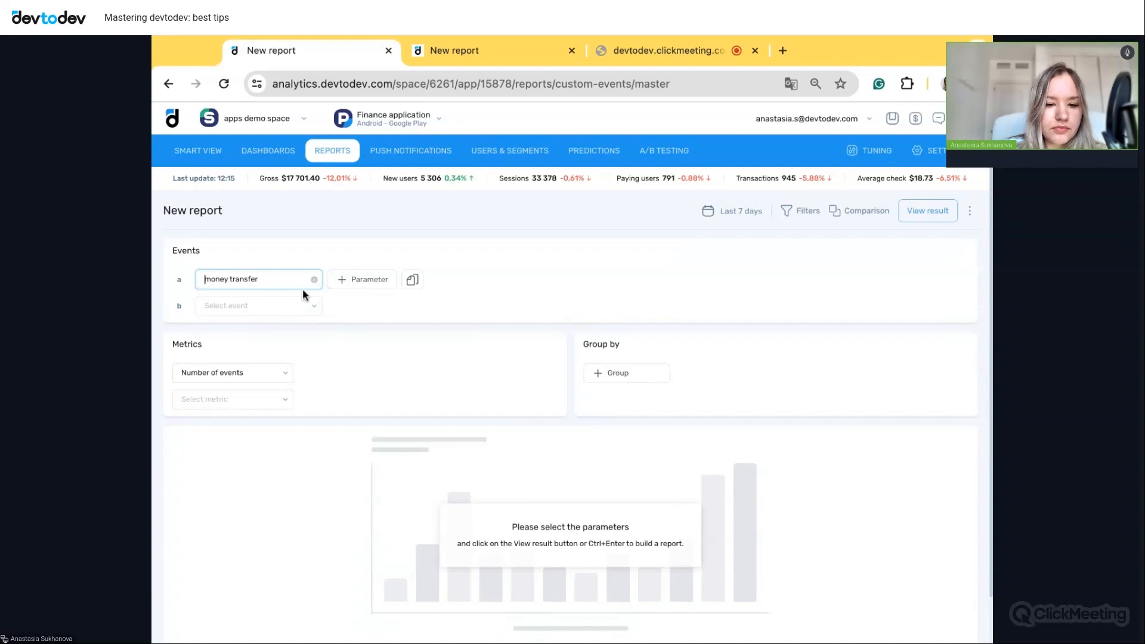
left_click(287, 372)
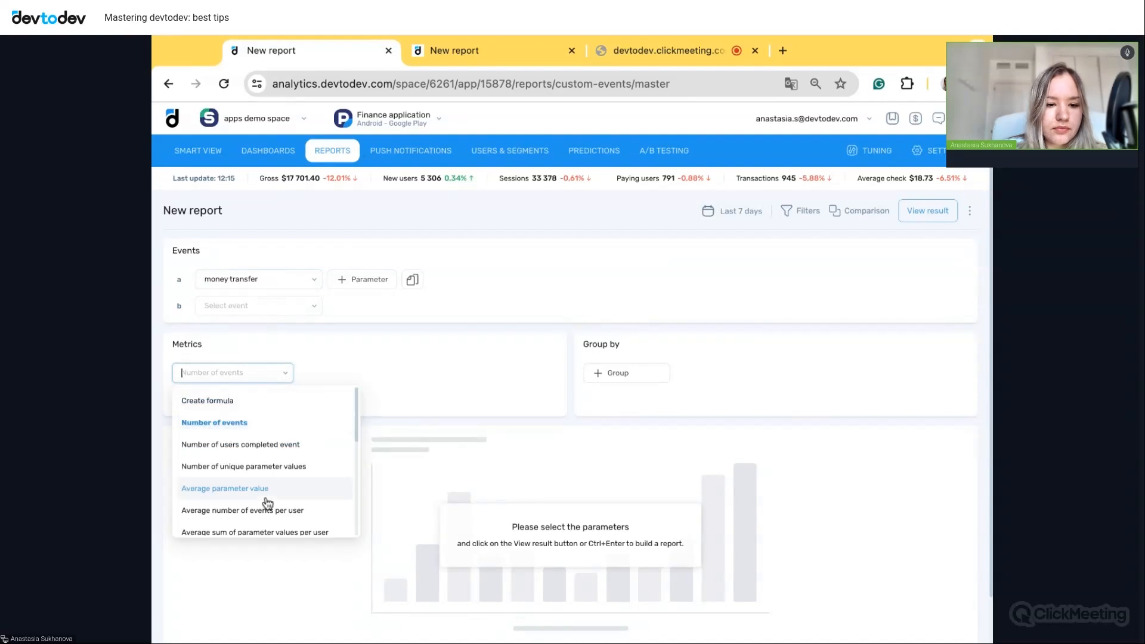
left_click(238, 494)
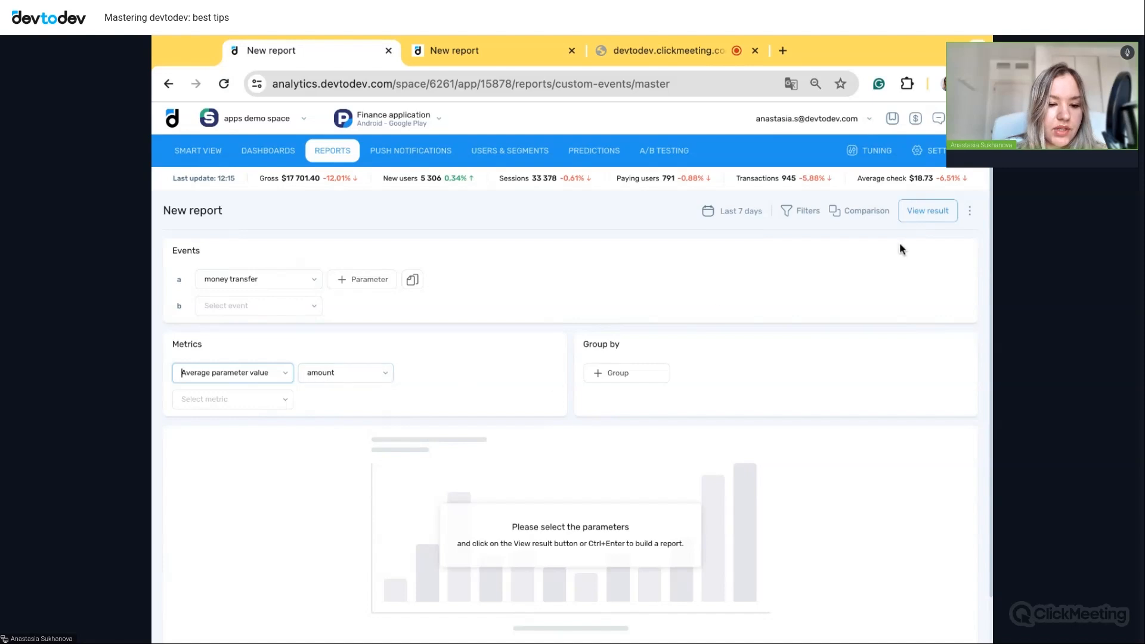
left_click(932, 220)
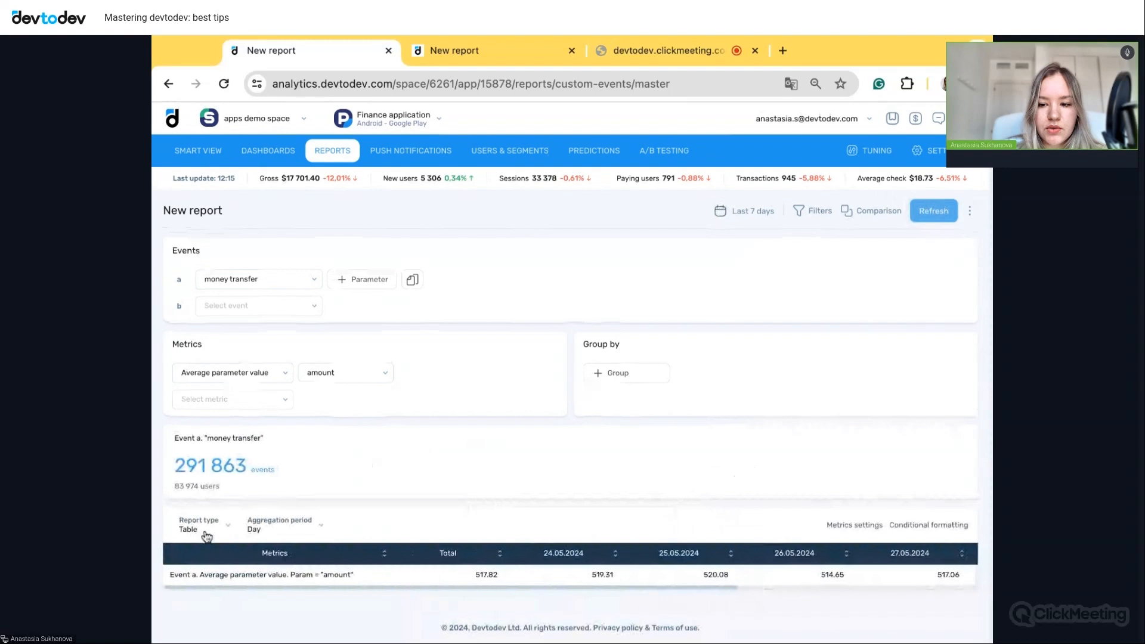
- Change the report type to Number and review the resulting value
left_click(199, 533)
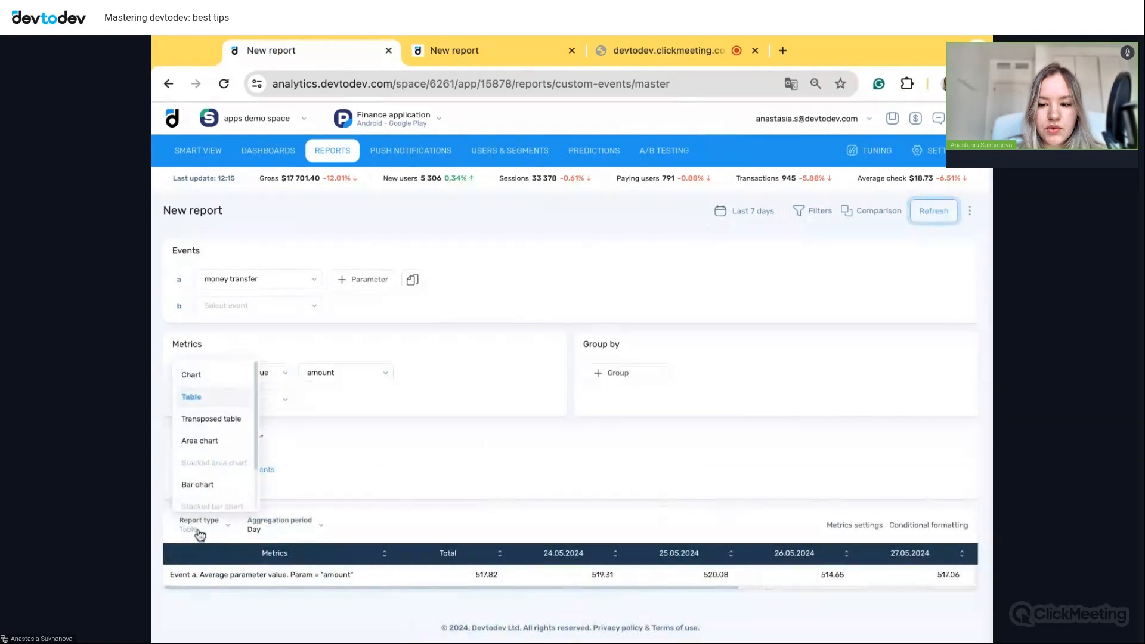
scroll(207, 484, "down", 2)
left_click(199, 498)
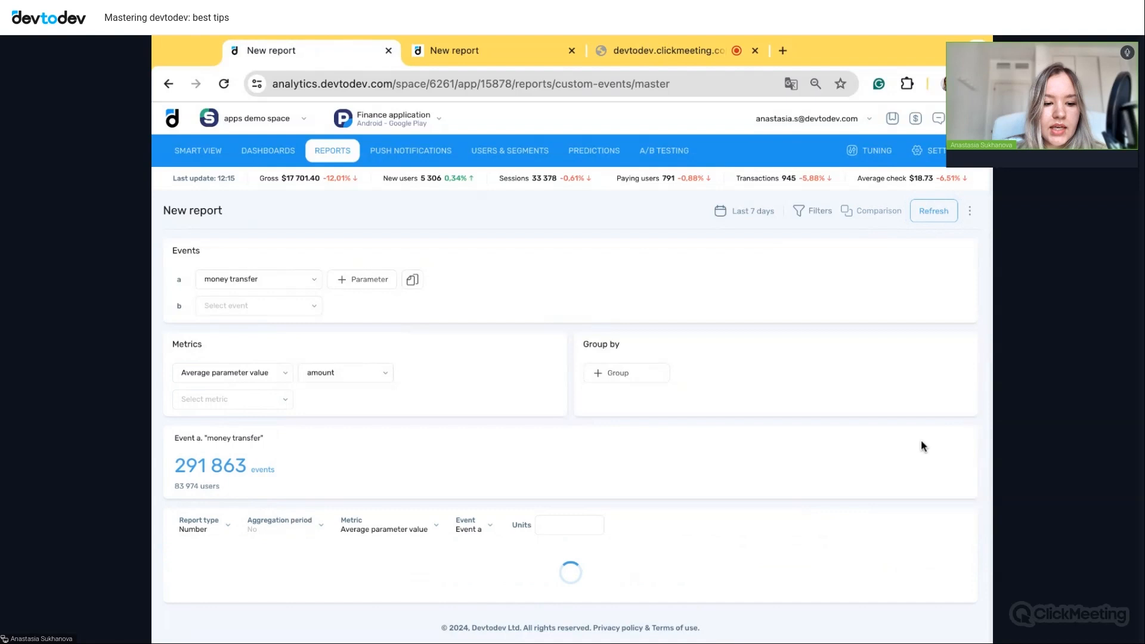
scroll(921, 446, "down", 2)
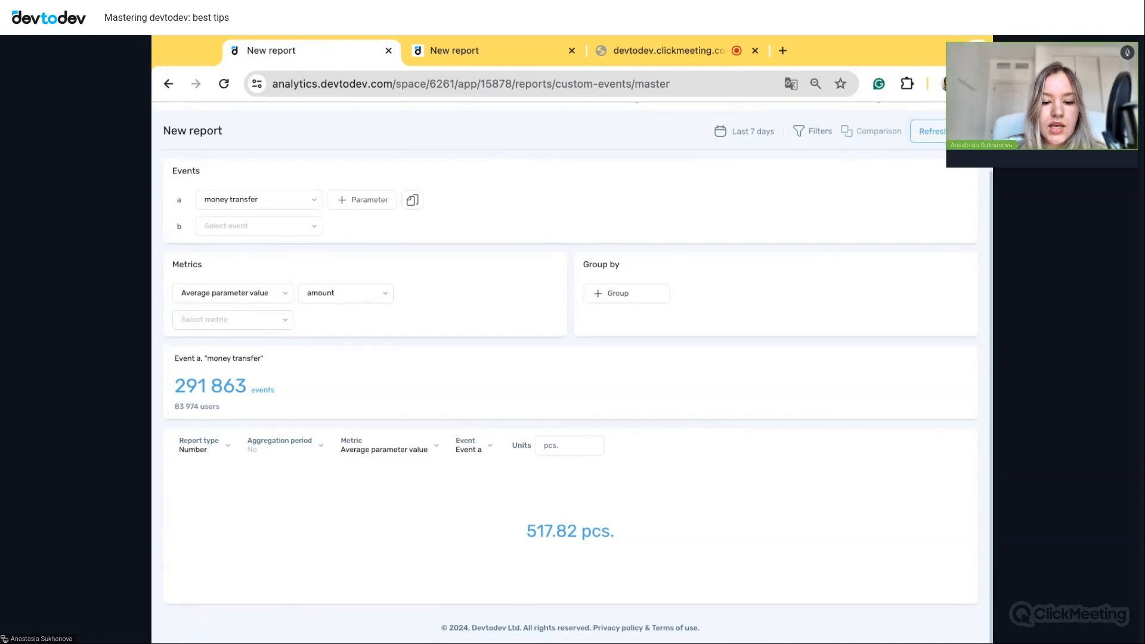
- Set the units of the average money transfer amount report to usd
left_click(570, 447)
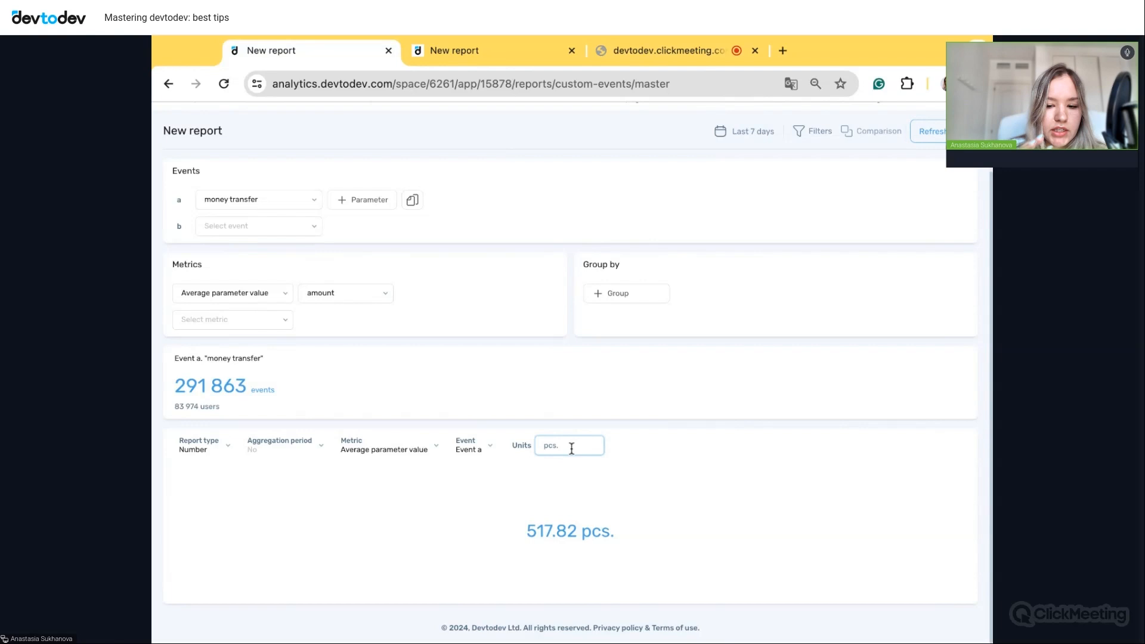
type("usd")
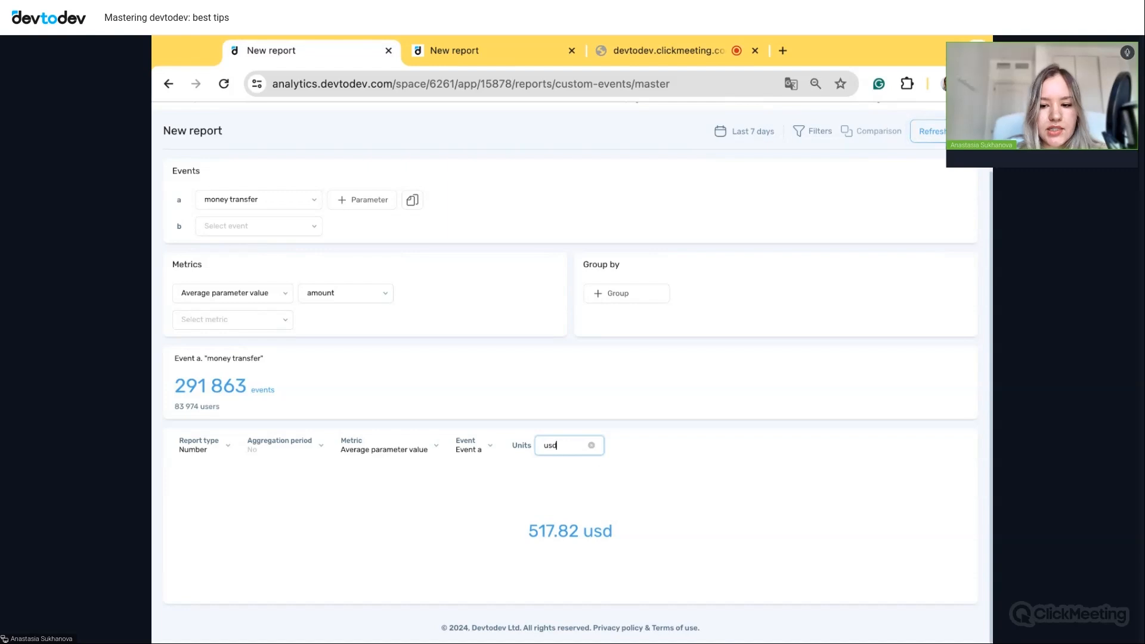
scroll(564, 370, "up", 1)
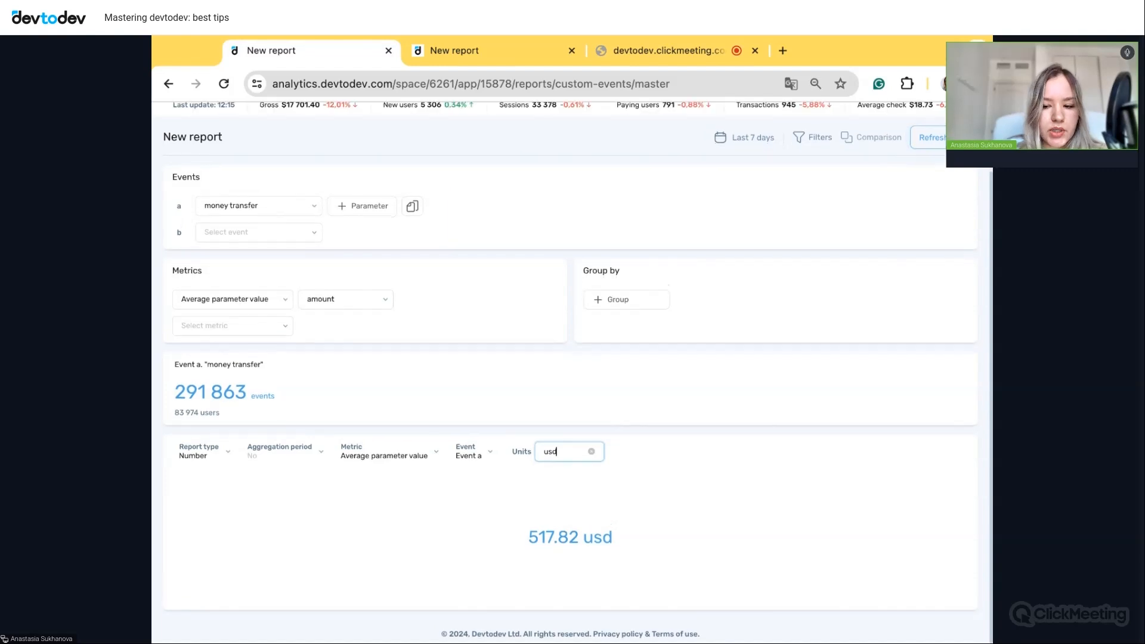
scroll(655, 396, "up", 2)
- Save the report to New dashboard as a widget named average amount and open that dashboard
left_click(969, 210)
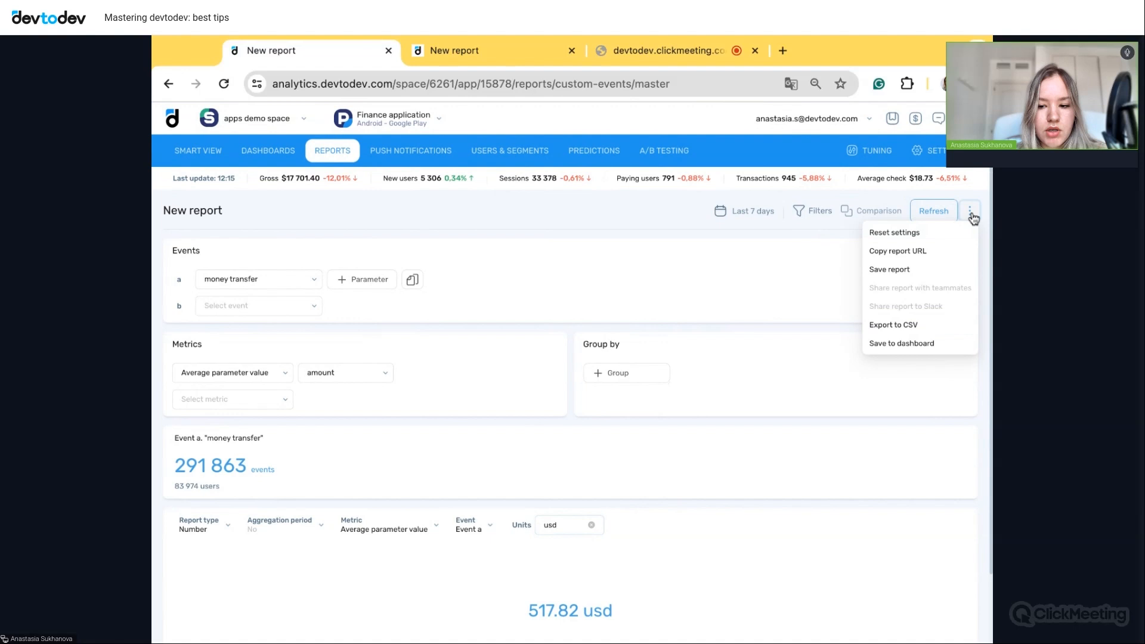
left_click(901, 344)
left_click(595, 278)
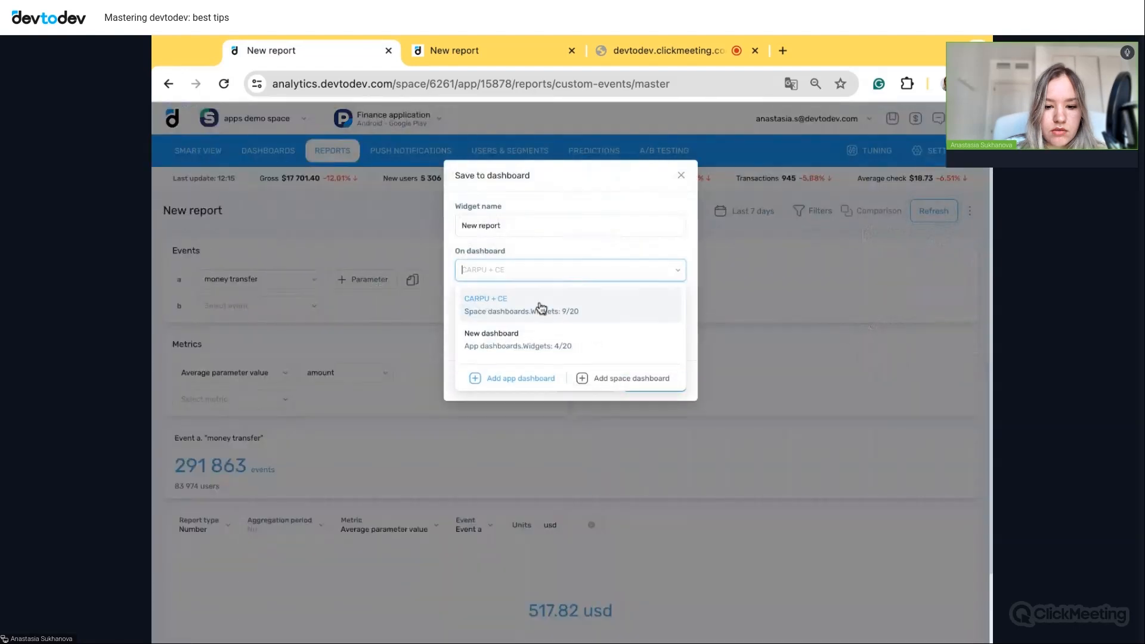
left_click(527, 349)
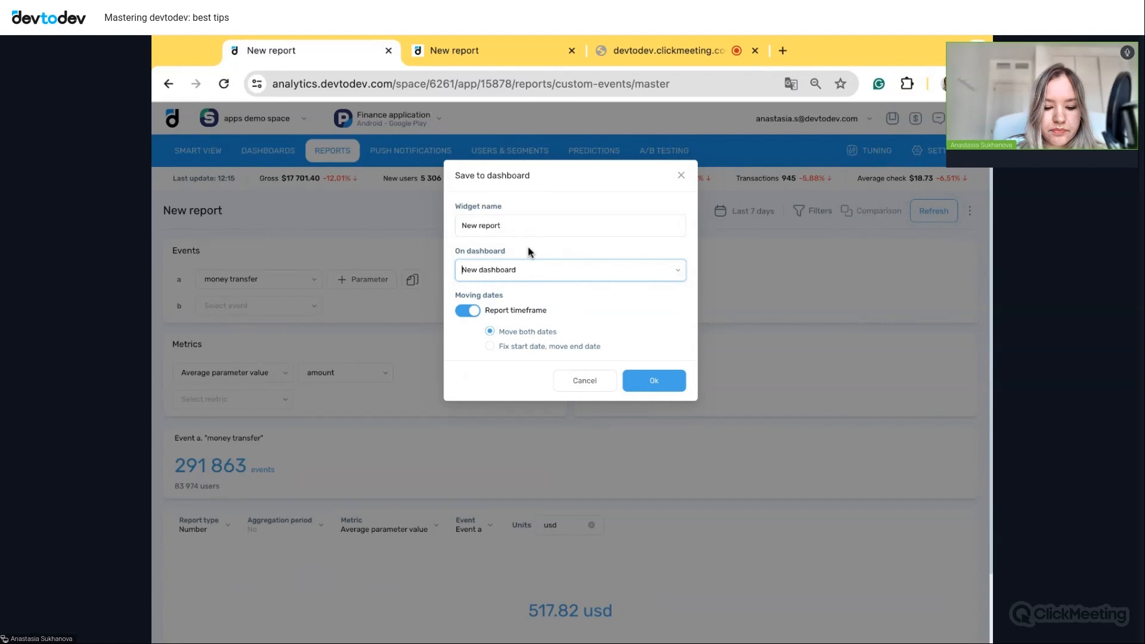
left_click(527, 231)
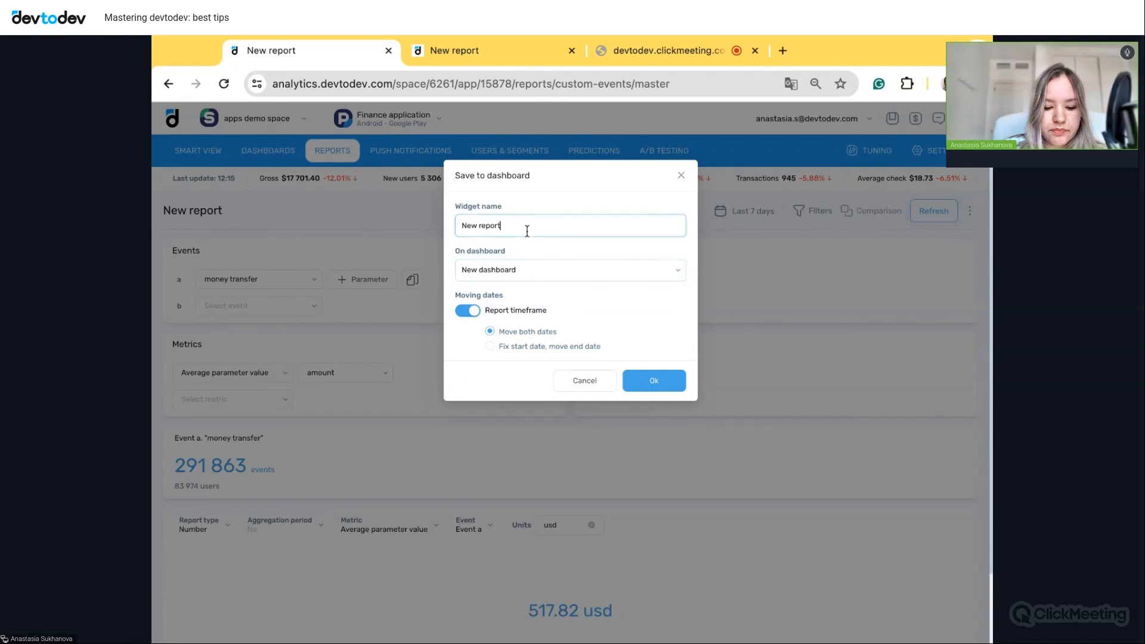
key("ctrl+a")
type("average amont")
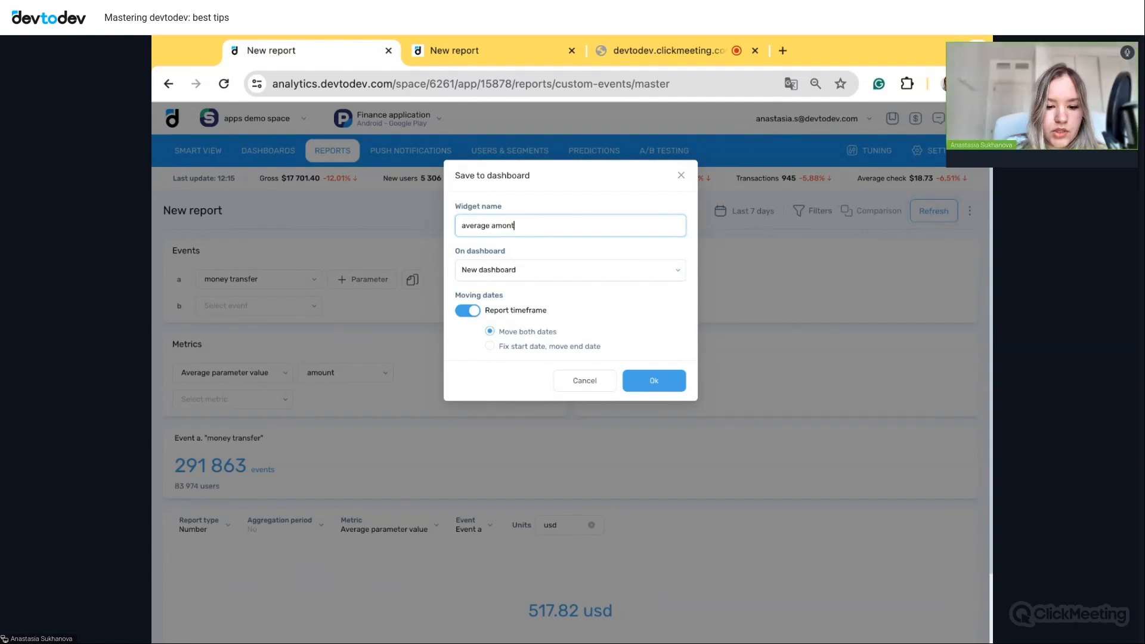
key("BackSpace")
key("BackSpace")
left_click(655, 381)
left_click(680, 242)
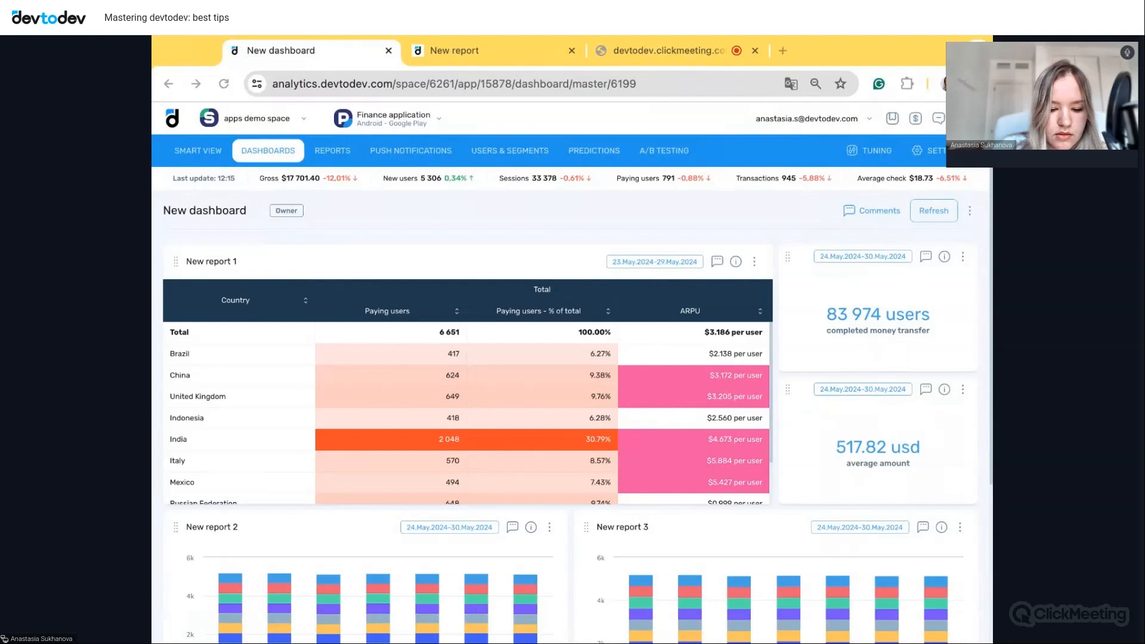
- Review the widgets arranged on New dashboard and start a new Conversion funnel report
scroll(564, 370, "down", 2)
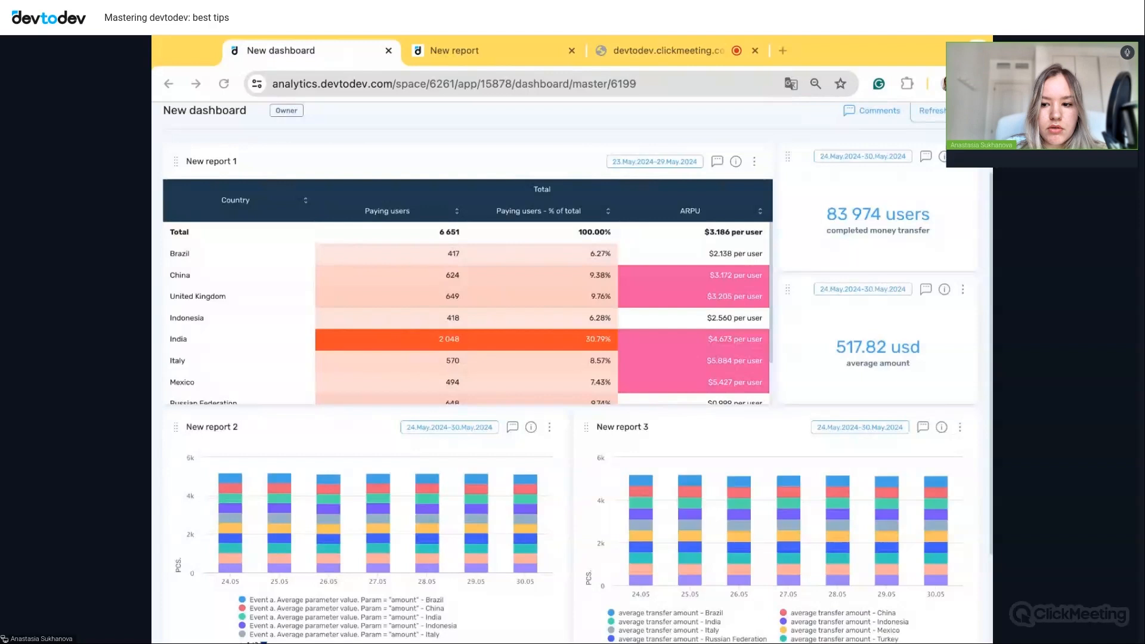
scroll(571, 369, "up", 2)
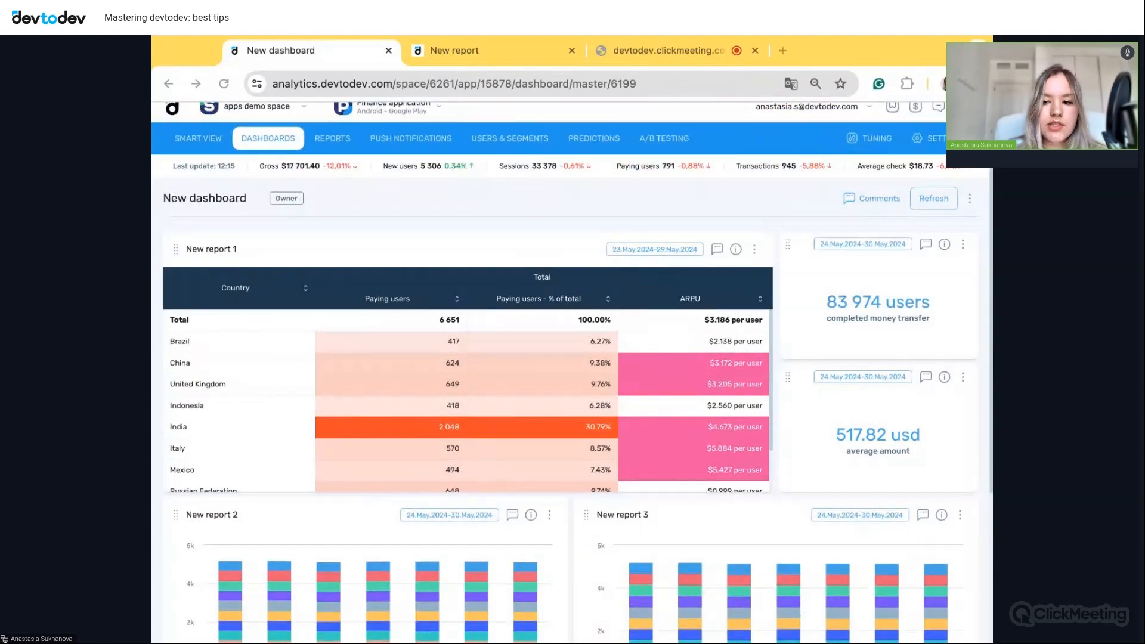
scroll(566, 373, "up", 1)
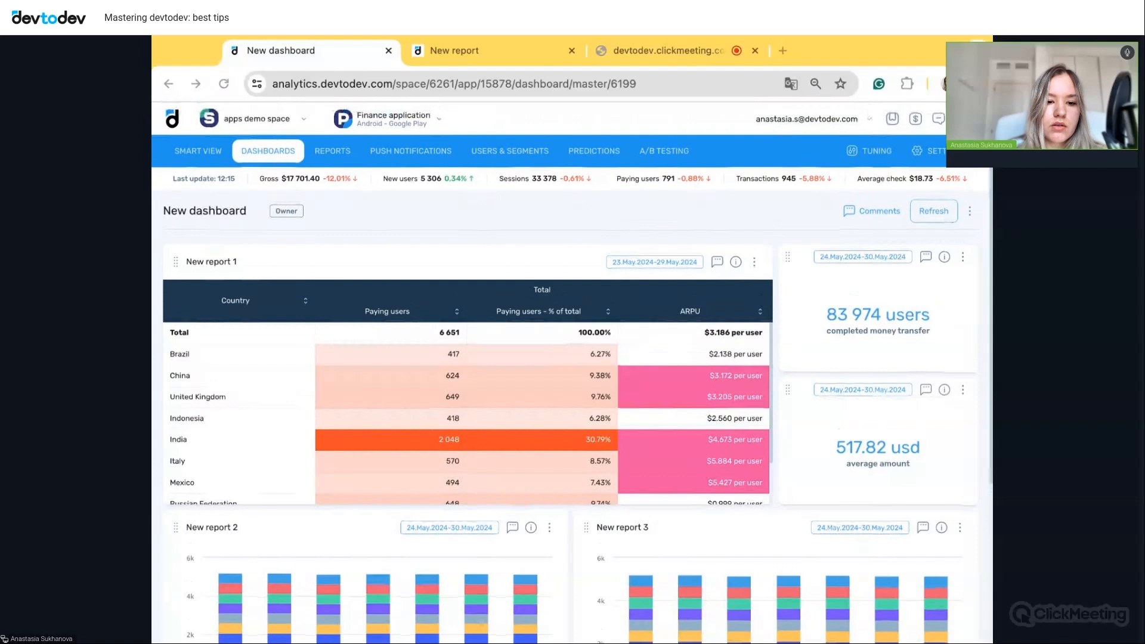
left_click(333, 151)
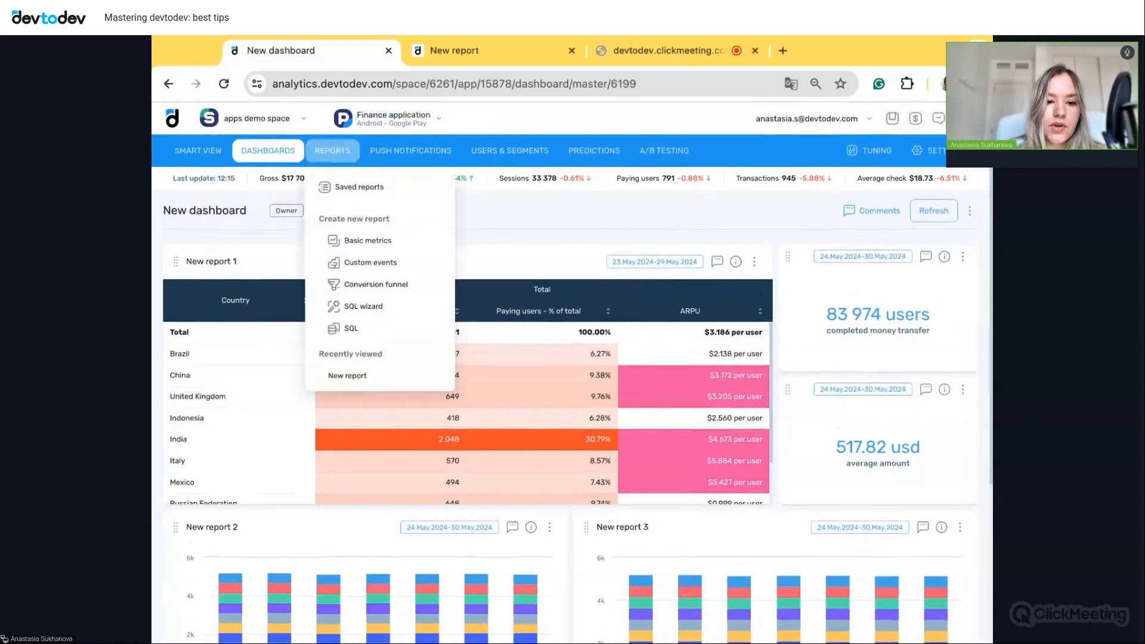
left_click(383, 286)
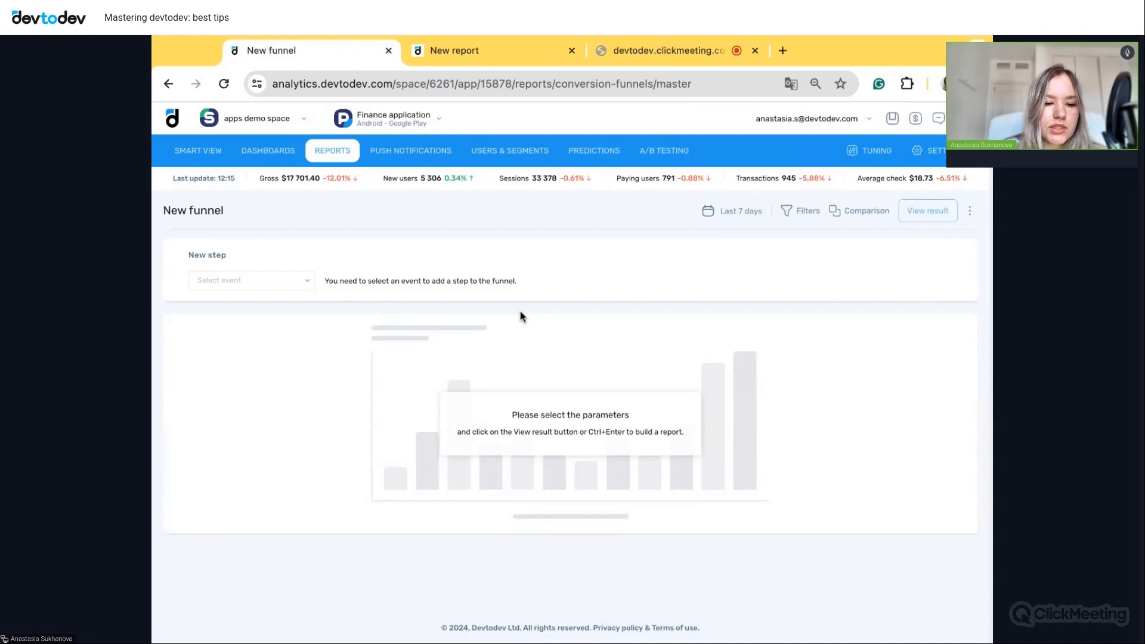
- Add Install as the funnel's first step and account created as its second step
left_click(307, 282)
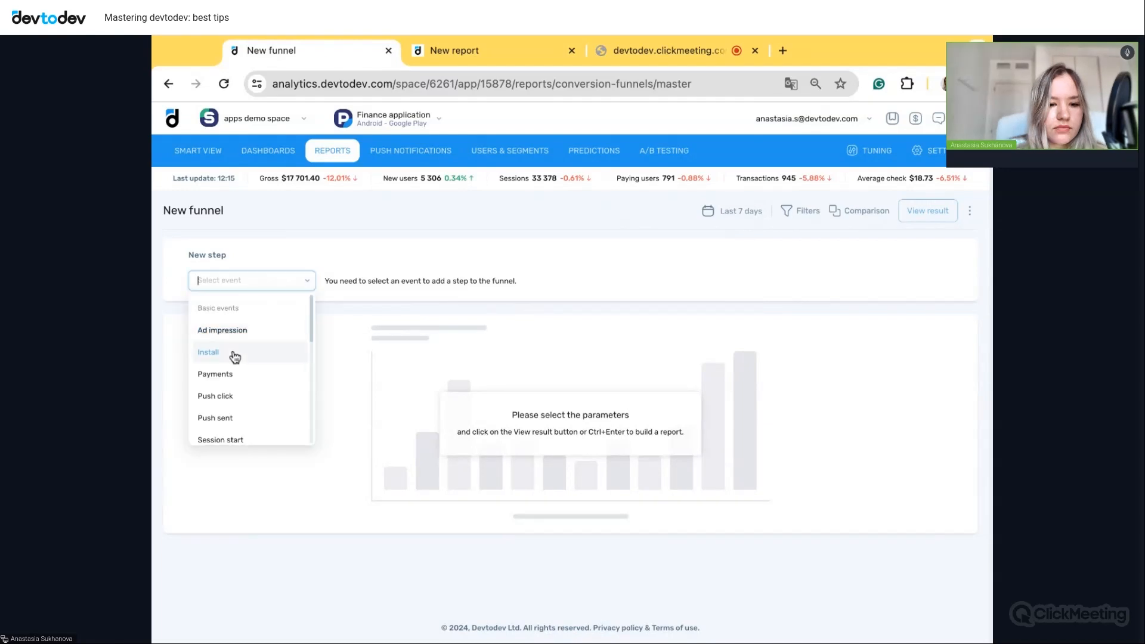
left_click(235, 356)
left_click(288, 347)
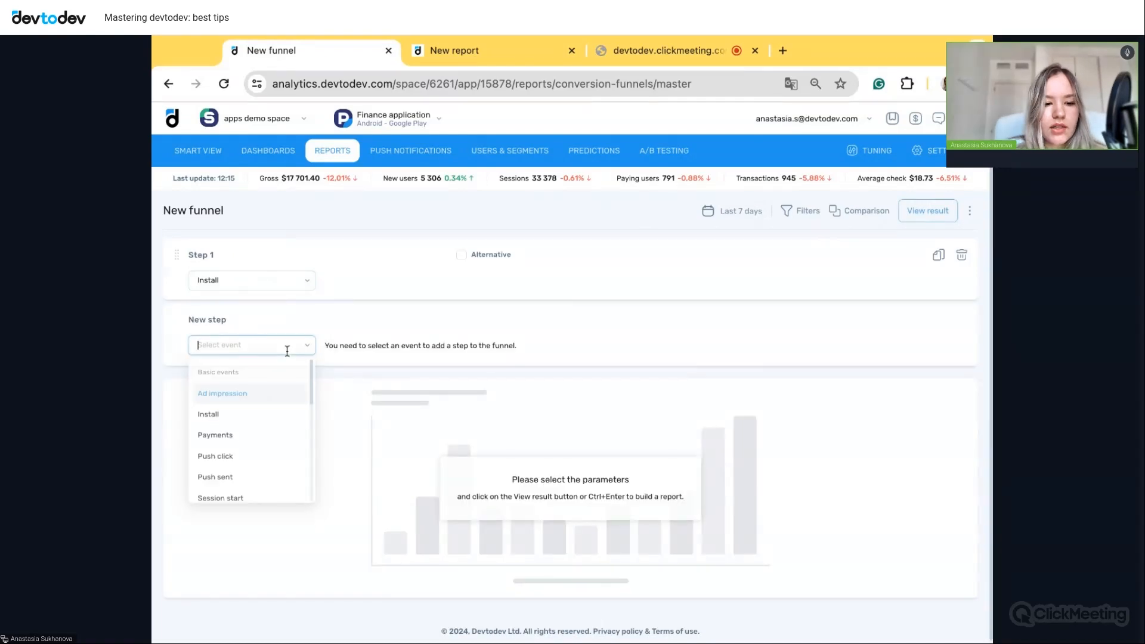
scroll(284, 440, "down", 5)
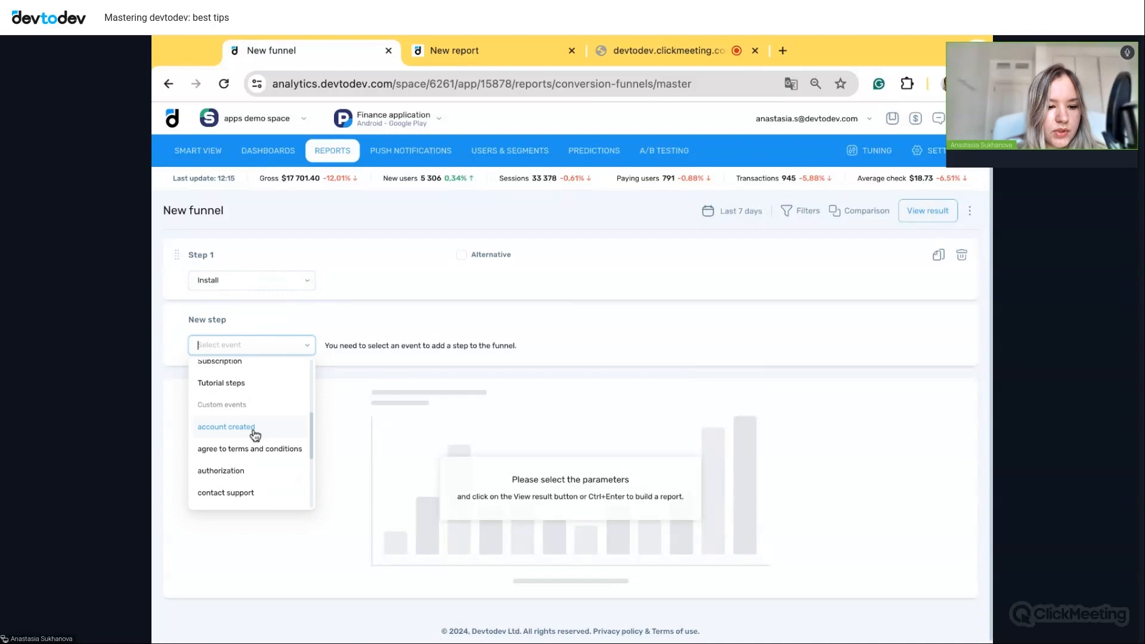
left_click(253, 430)
- Add docs submitted as the funnel's third step and docs validated as its fourth step
scroll(318, 424, "down", 1)
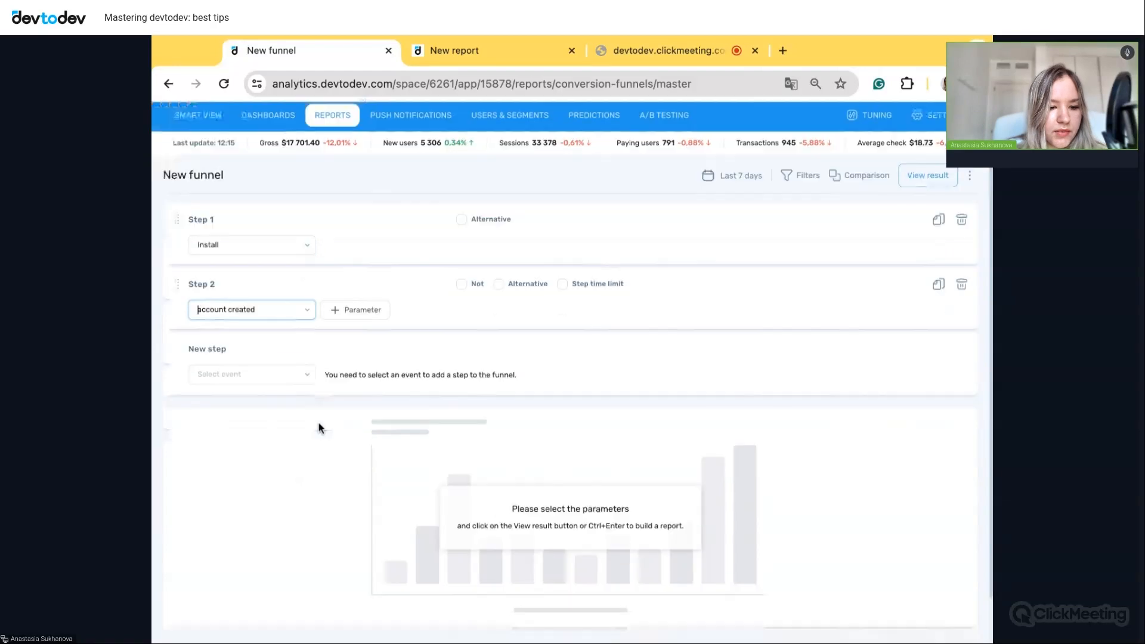
left_click(301, 375)
scroll(282, 512, "down", 3)
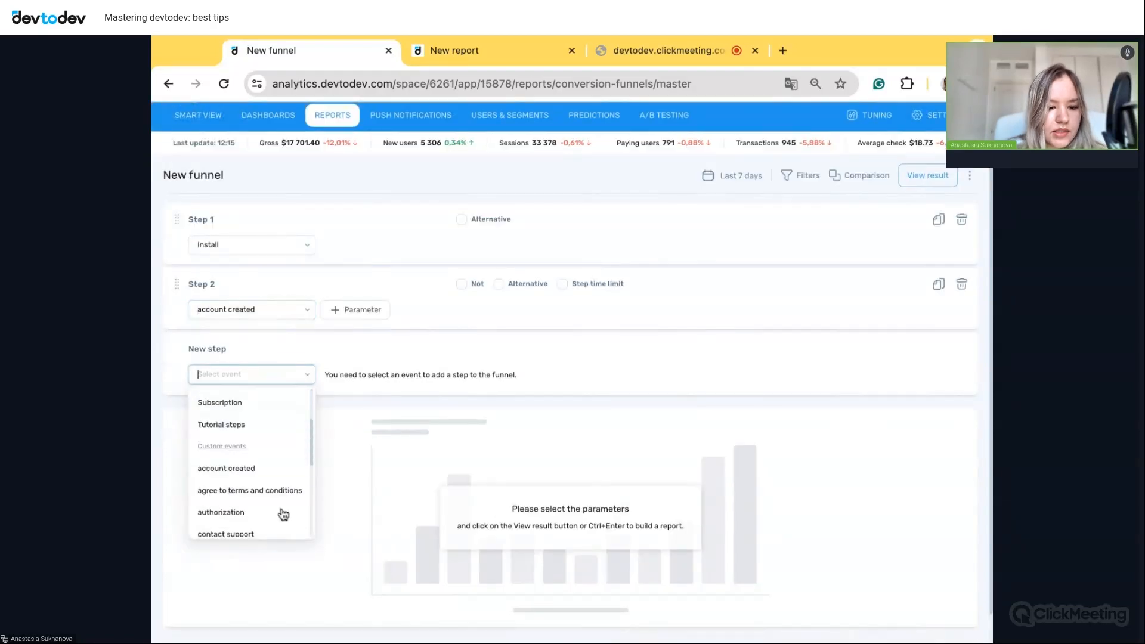
scroll(283, 514, "down", 3)
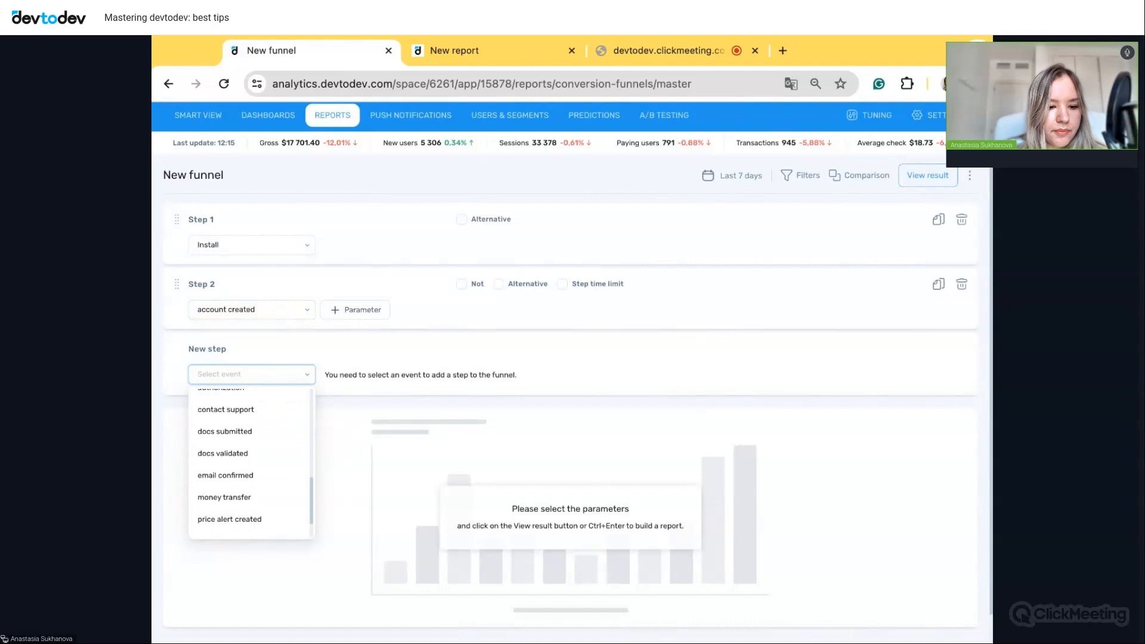
scroll(251, 465, "up", 1)
left_click(238, 454)
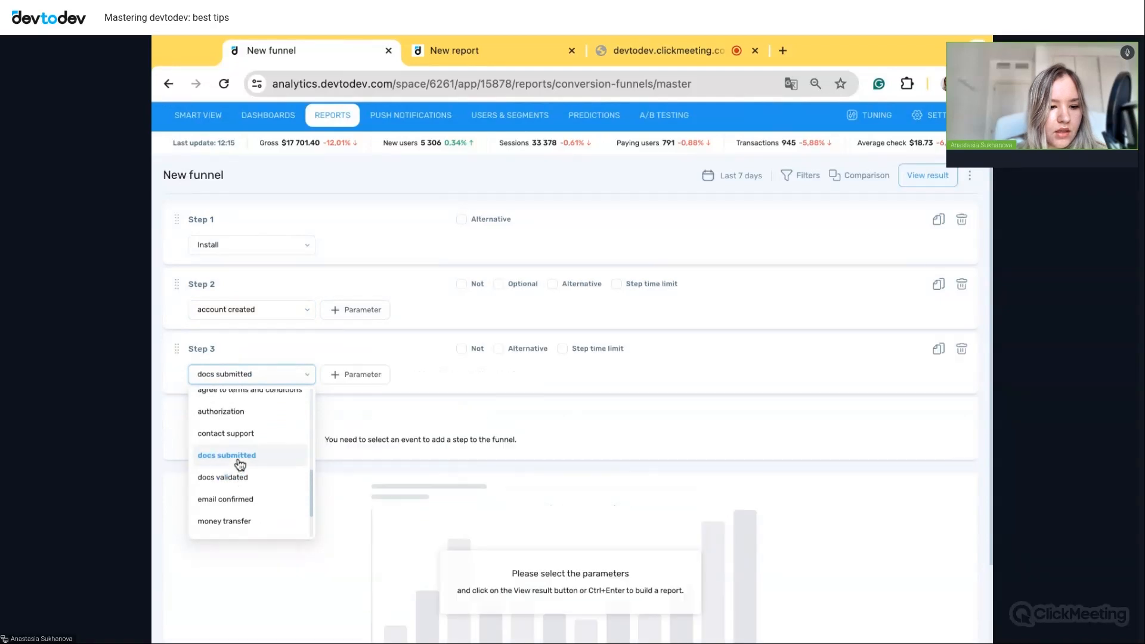
left_click(281, 439)
scroll(266, 530, "down", 2)
scroll(267, 531, "down", 3)
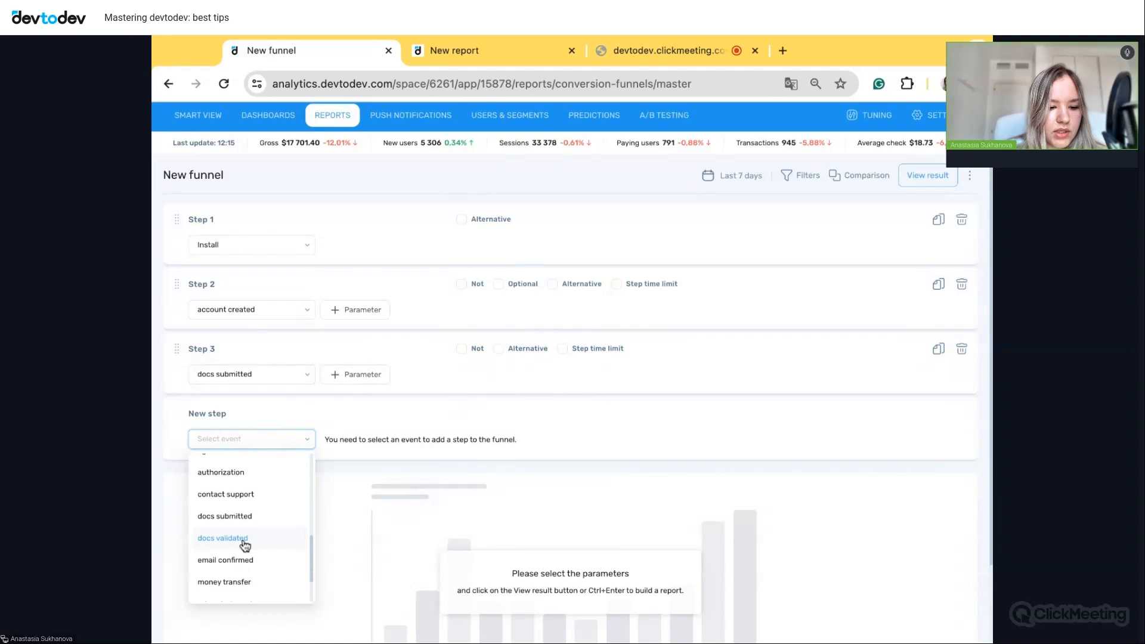
left_click(242, 540)
left_click(434, 467)
- Add the money transfer event as the funnel's fifth step
scroll(434, 468, "down", 1)
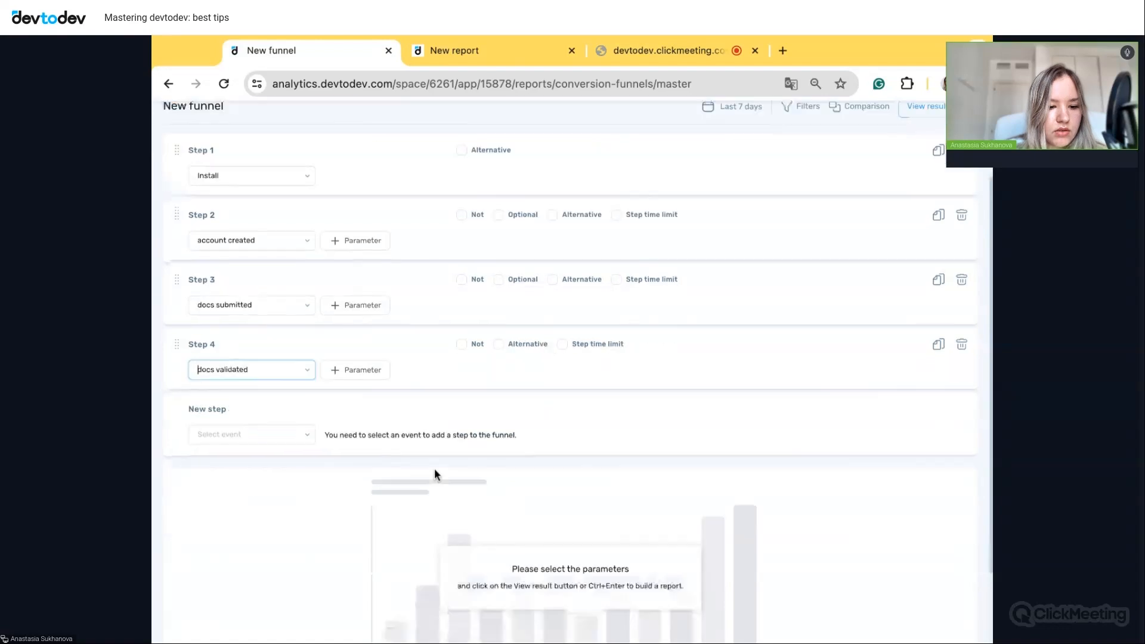
left_click(297, 429)
scroll(267, 516, "down", 4)
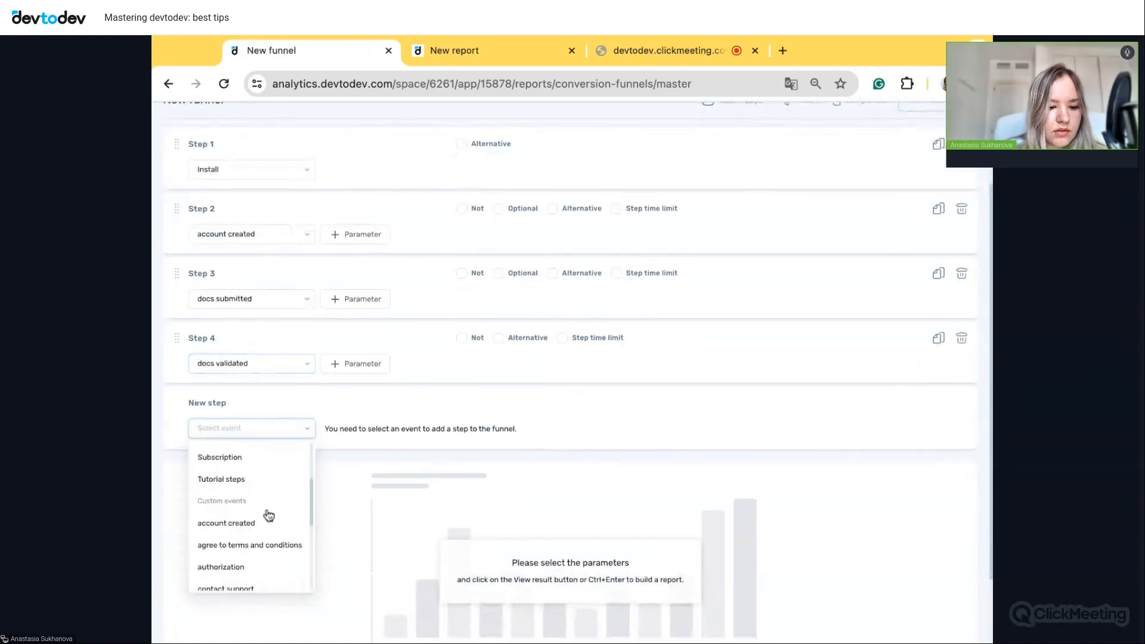
scroll(269, 514, "down", 4)
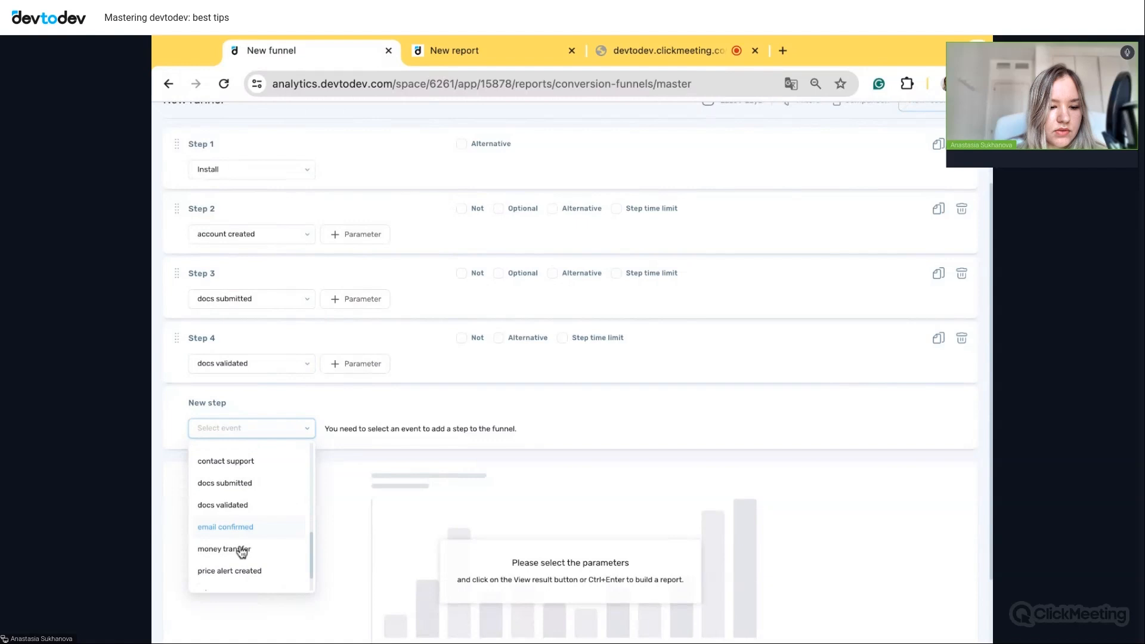
left_click(238, 551)
- Restrict the money transfer step with a parameter condition where type Is deposit
left_click(355, 431)
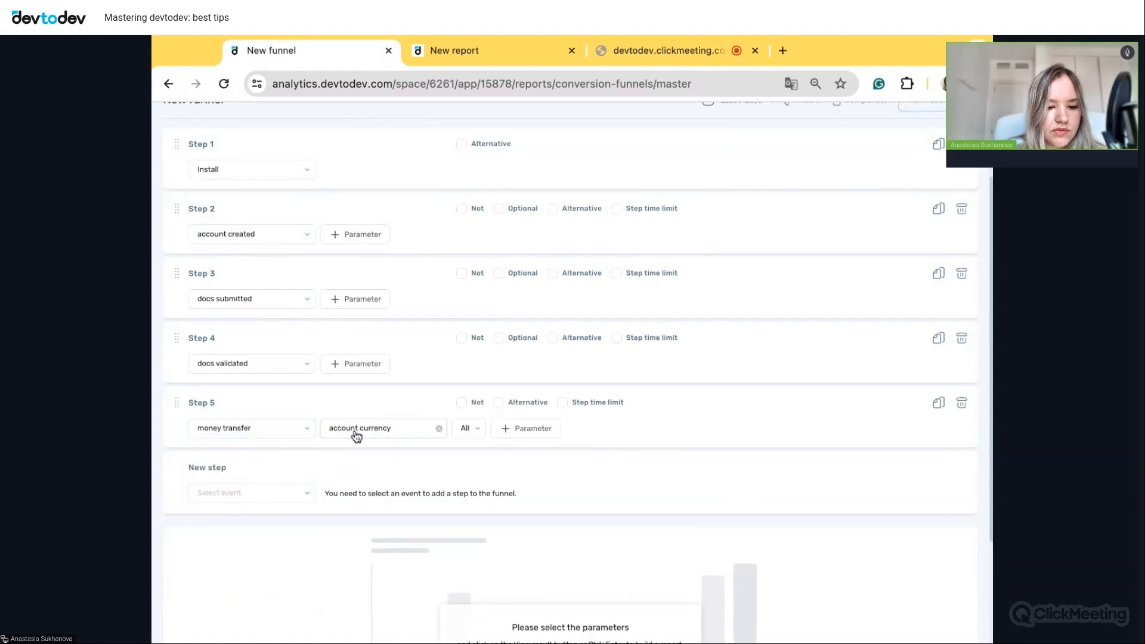
left_click(398, 440)
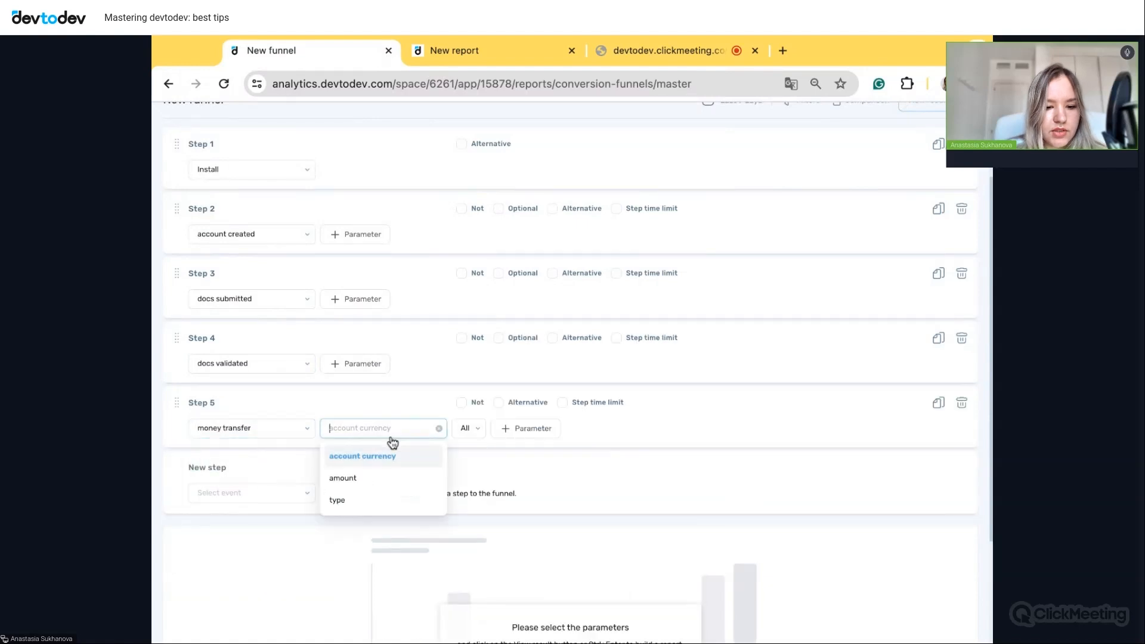
left_click(360, 502)
left_click(471, 429)
left_click(473, 480)
left_click(543, 434)
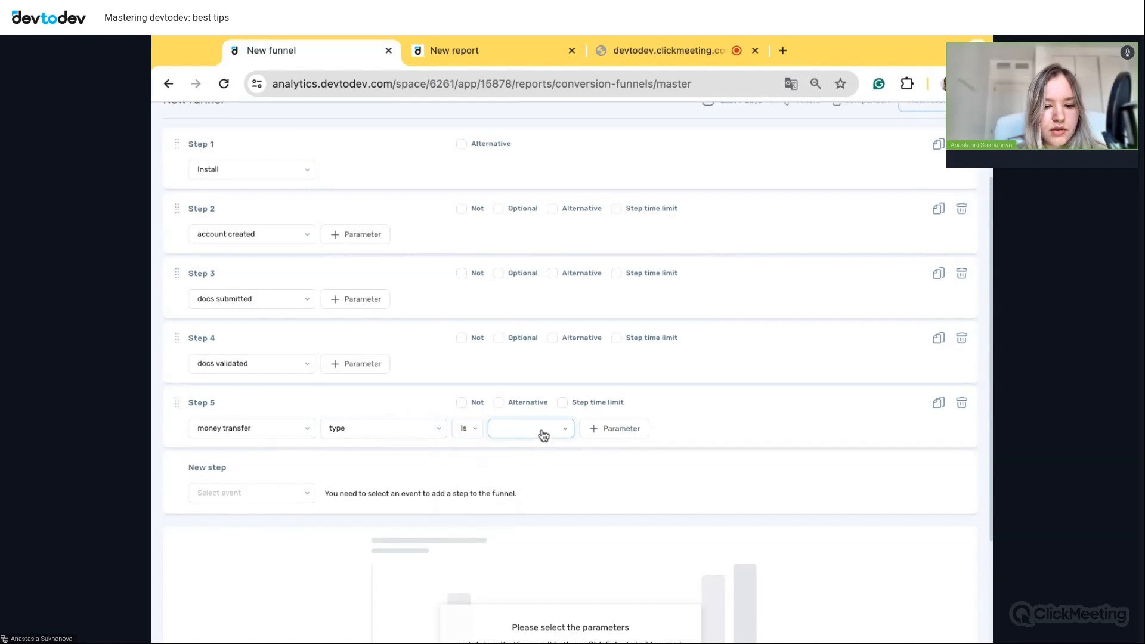
scroll(589, 533, "down", 2)
left_click(513, 495)
left_click(515, 567)
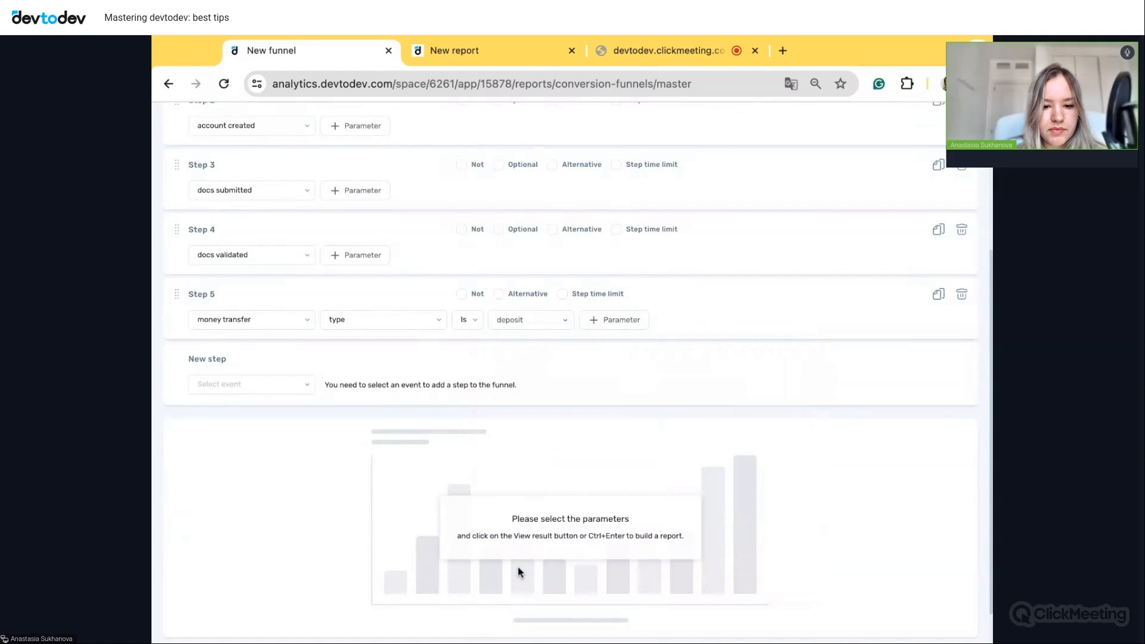
- Build the five-step funnel for the last 7 days and check its result
scroll(765, 321, "up", 2)
scroll(765, 321, "up", 1)
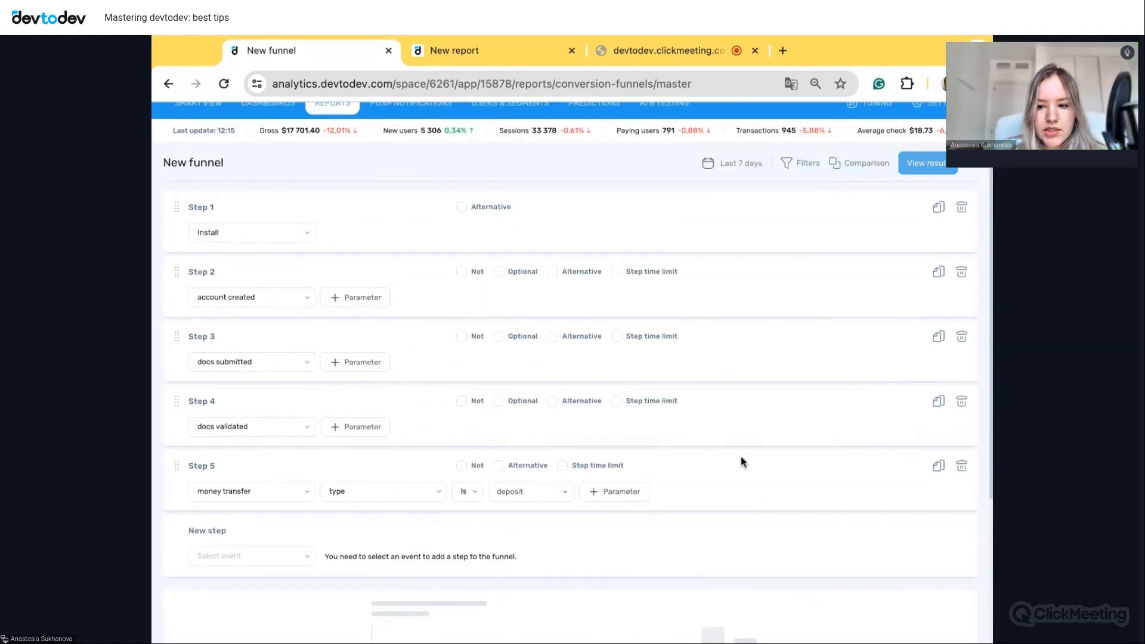
scroll(741, 456, "down", 4)
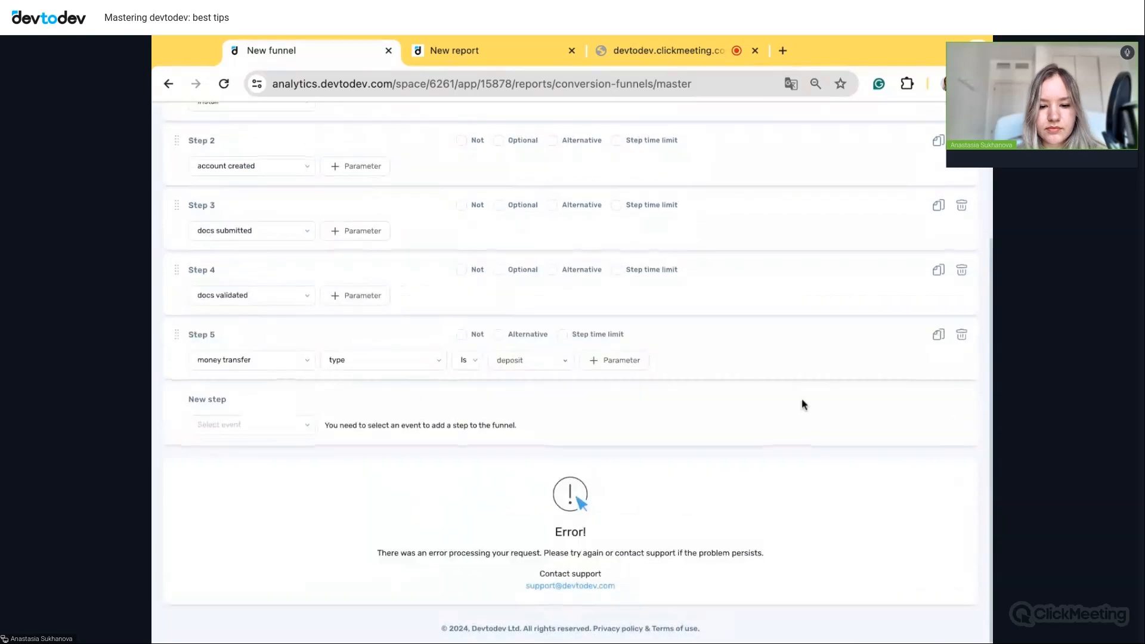
- Try to refresh the five-step funnel report and recheck its result
scroll(803, 404, "up", 2)
scroll(823, 322, "up", 1)
left_click(933, 167)
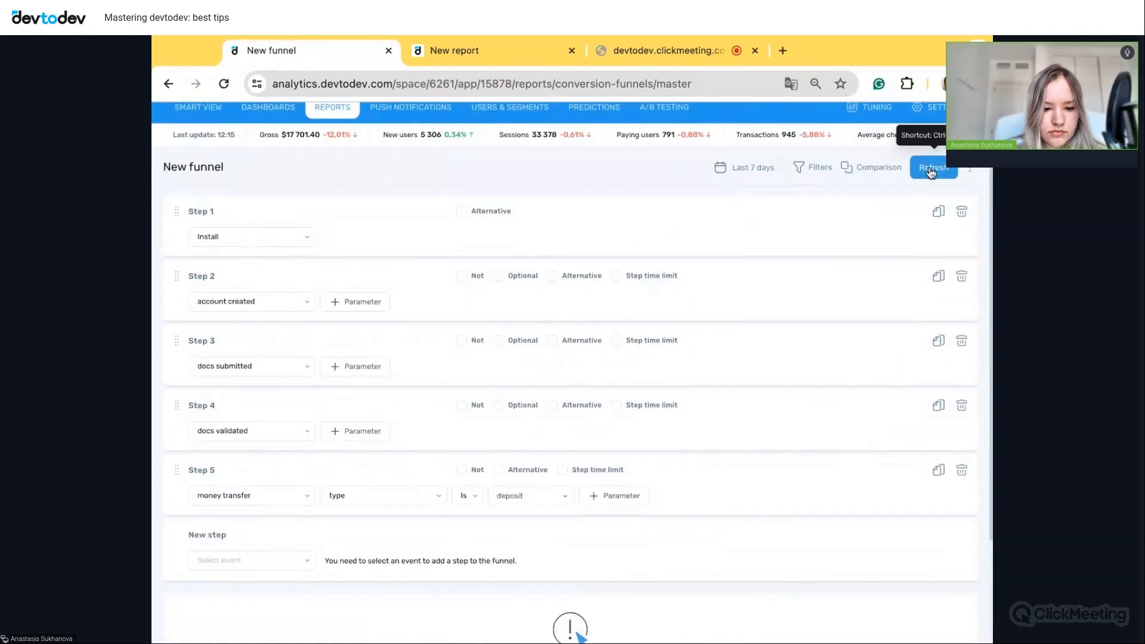
scroll(808, 371, "down", 3)
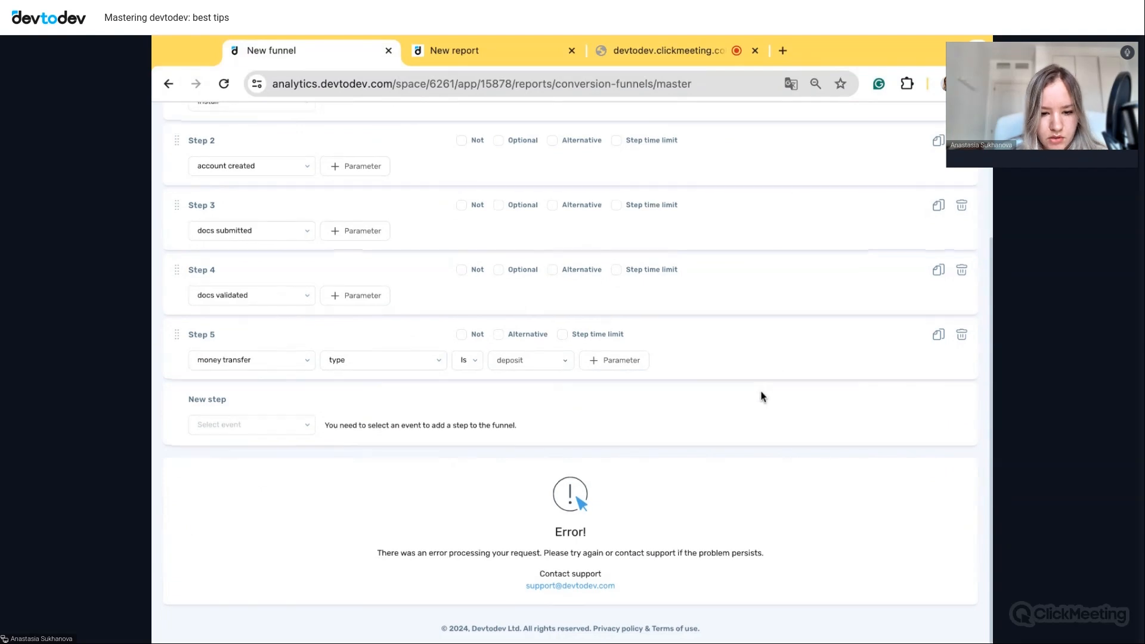
scroll(760, 394, "up", 1)
scroll(761, 396, "up", 1)
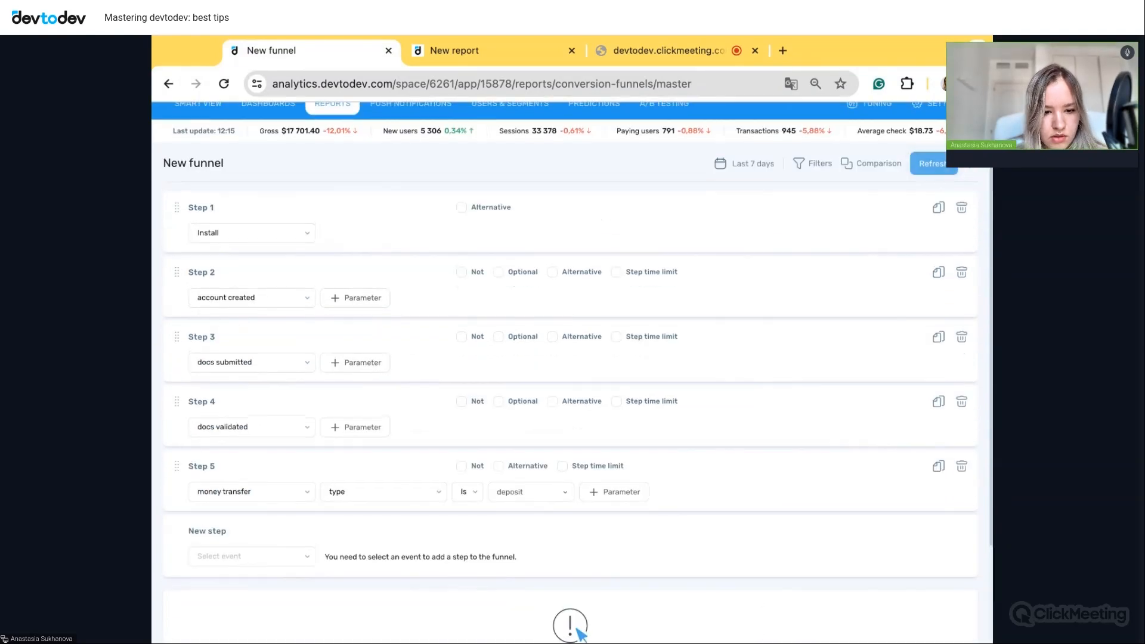
scroll(805, 294, "up", 2)
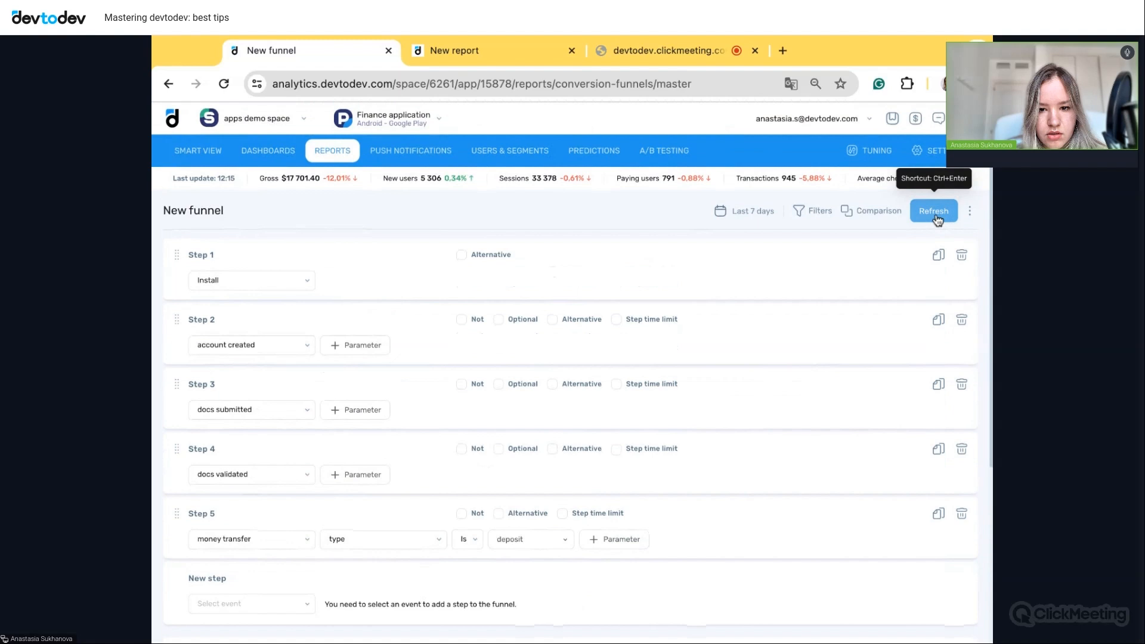
scroll(805, 294, "down", 1)
scroll(805, 294, "down", 2)
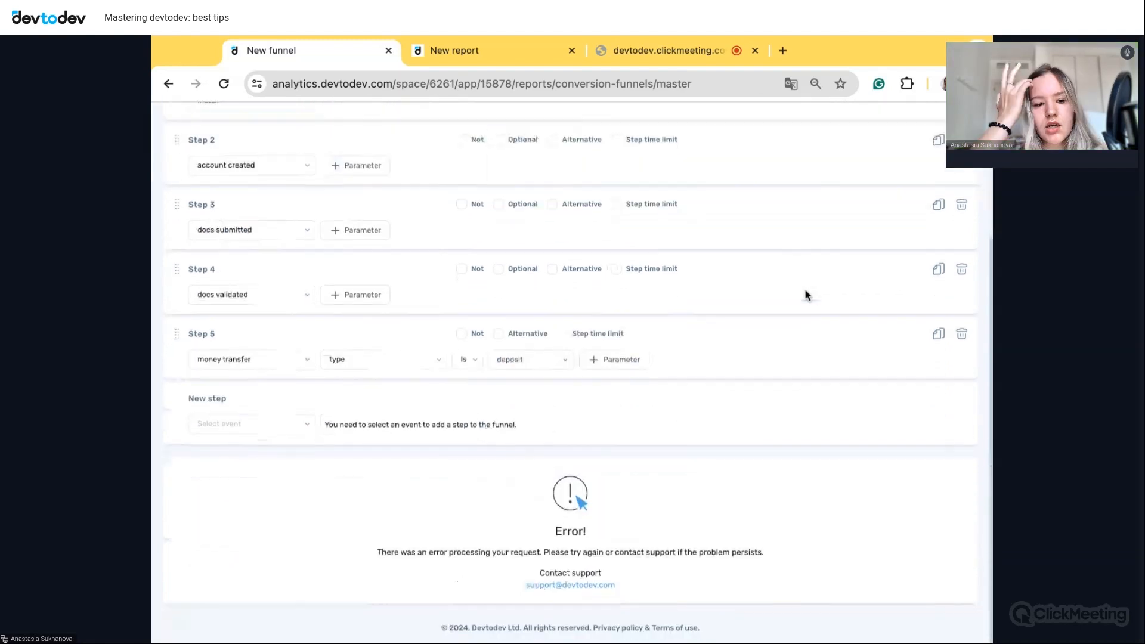
scroll(774, 371, "up", 3)
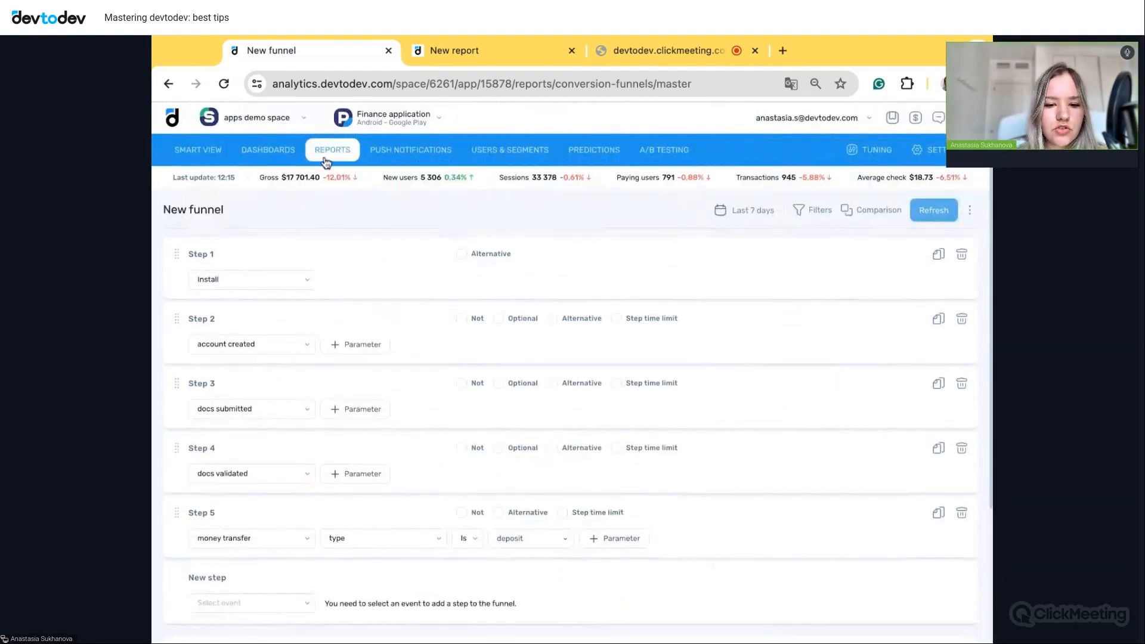
- Reset the conversion funnel report's settings to start again from an empty funnel
mouse_move(325, 158)
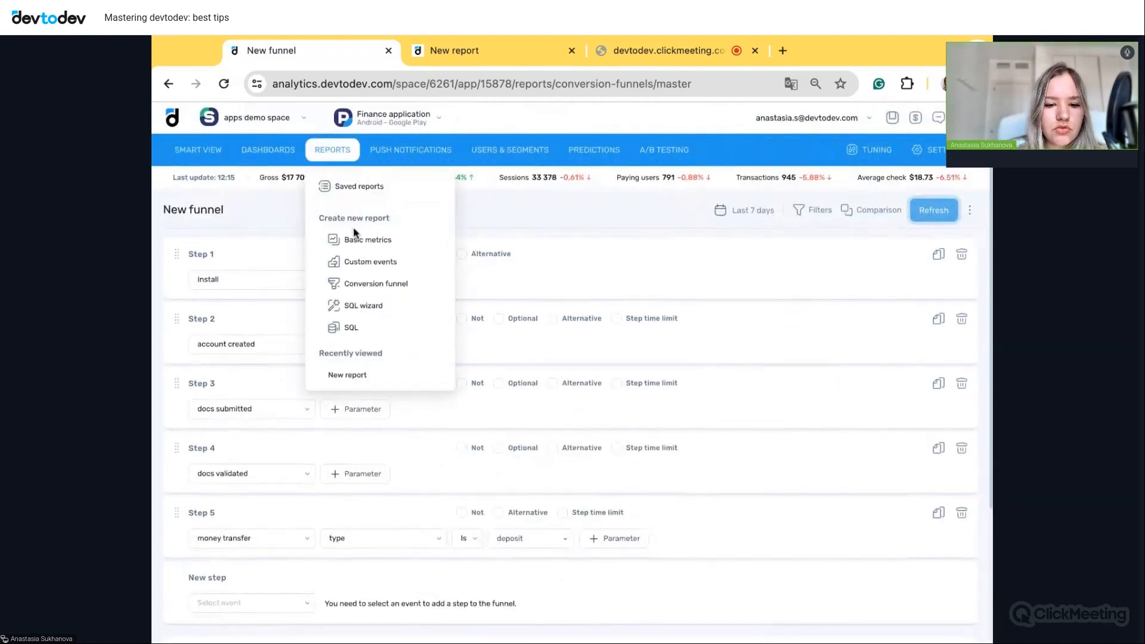
left_click(388, 285)
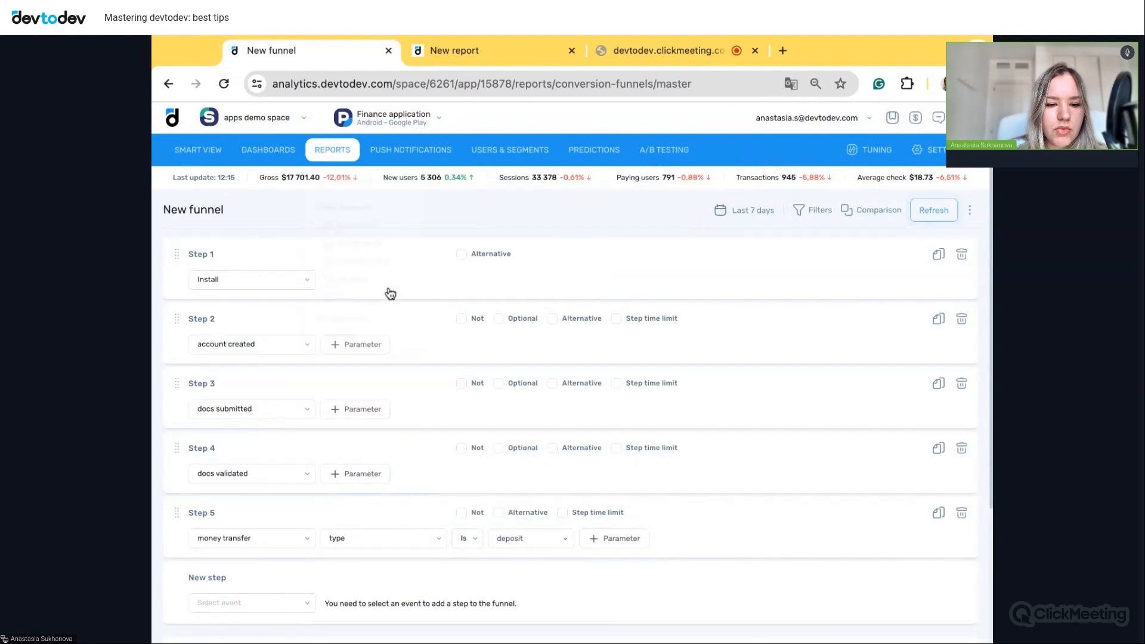
left_click(970, 210)
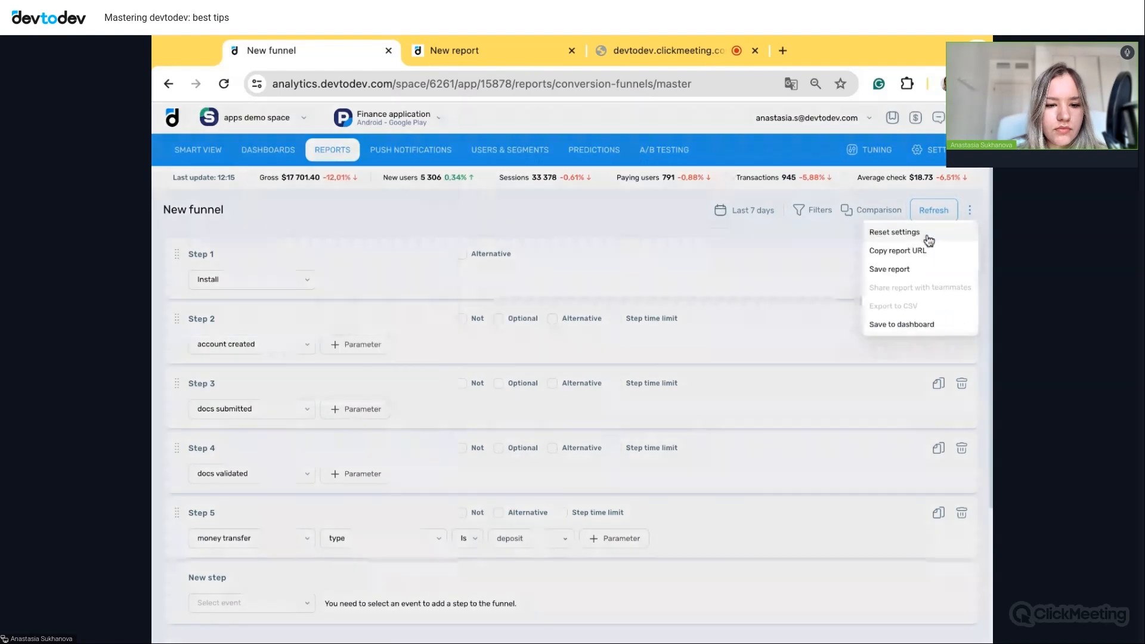
left_click(927, 238)
left_click(699, 241)
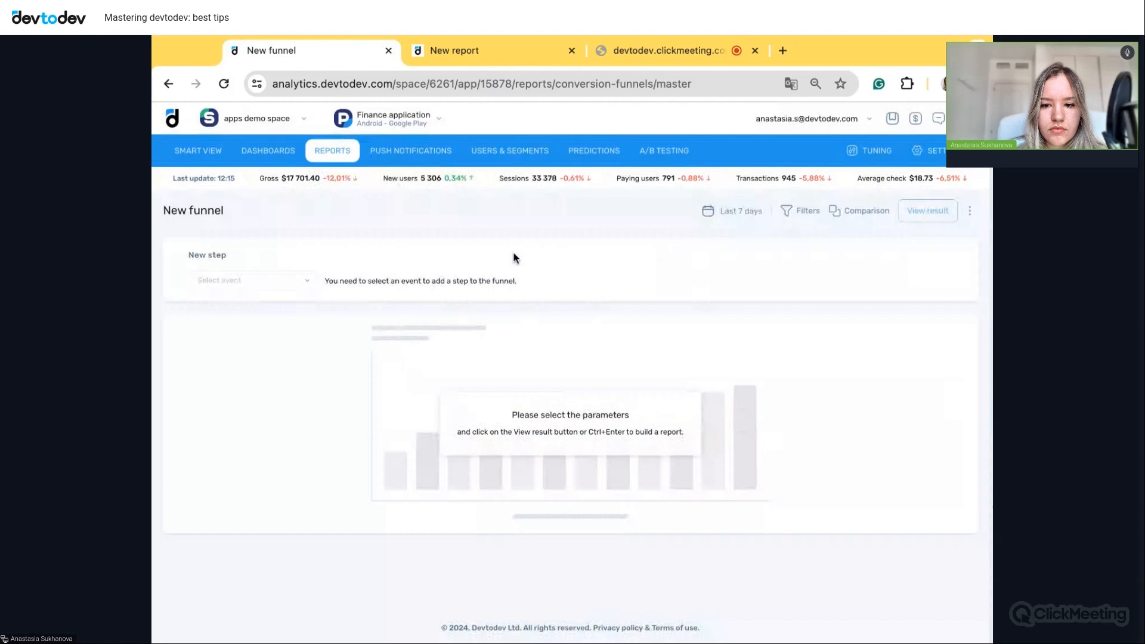
- Add Install as the funnel's first step and account created as its second step
left_click(301, 289)
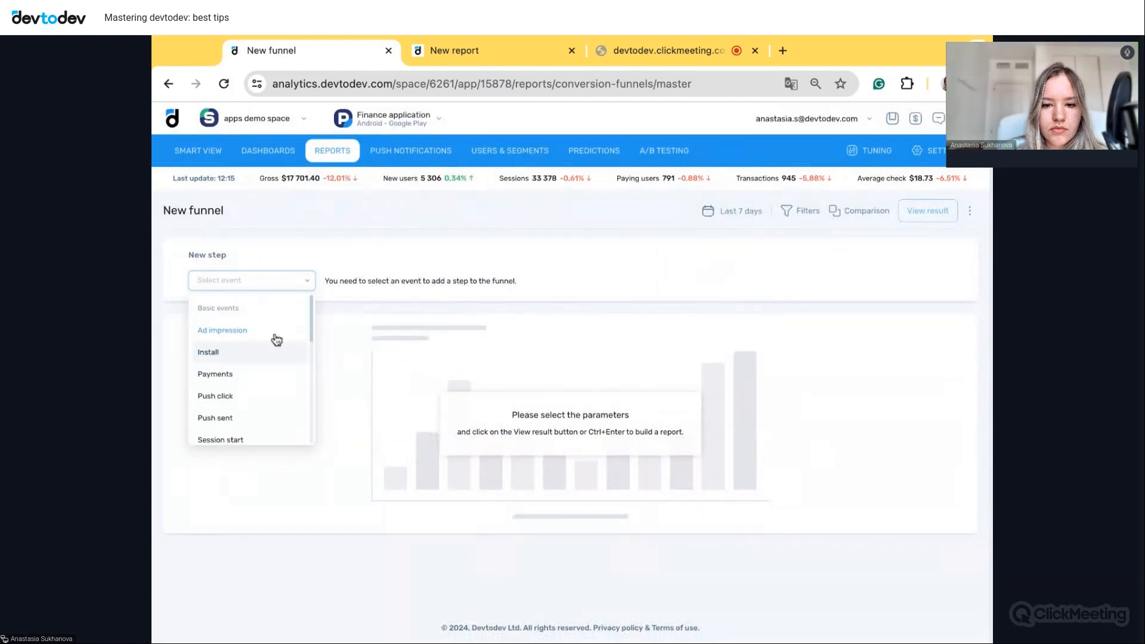
left_click(253, 353)
left_click(285, 346)
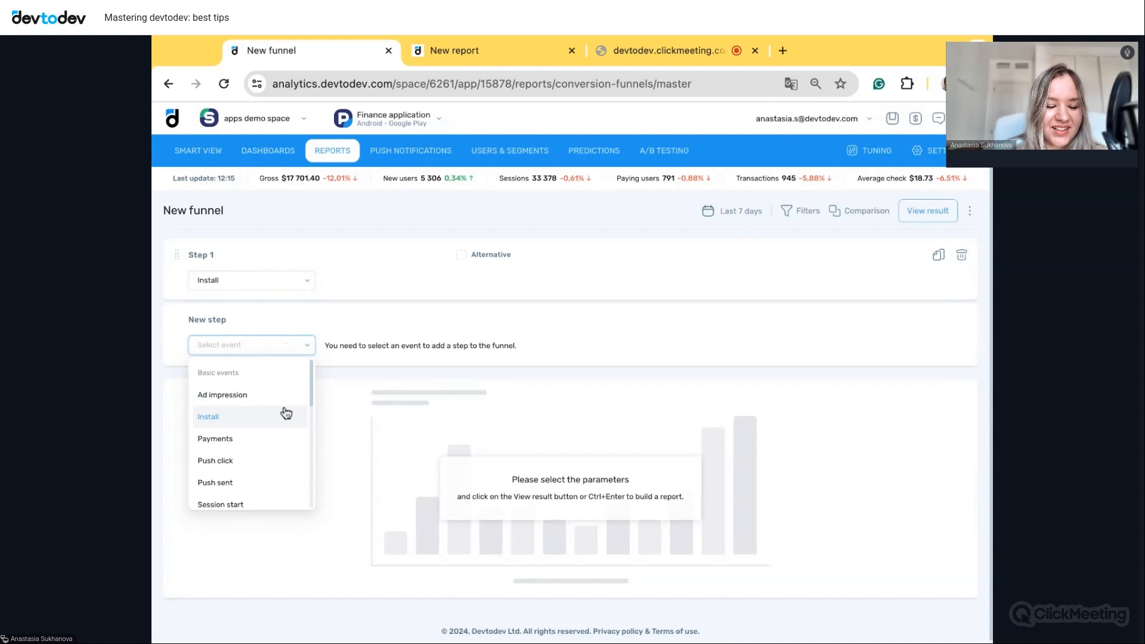
scroll(296, 457, "down", 1)
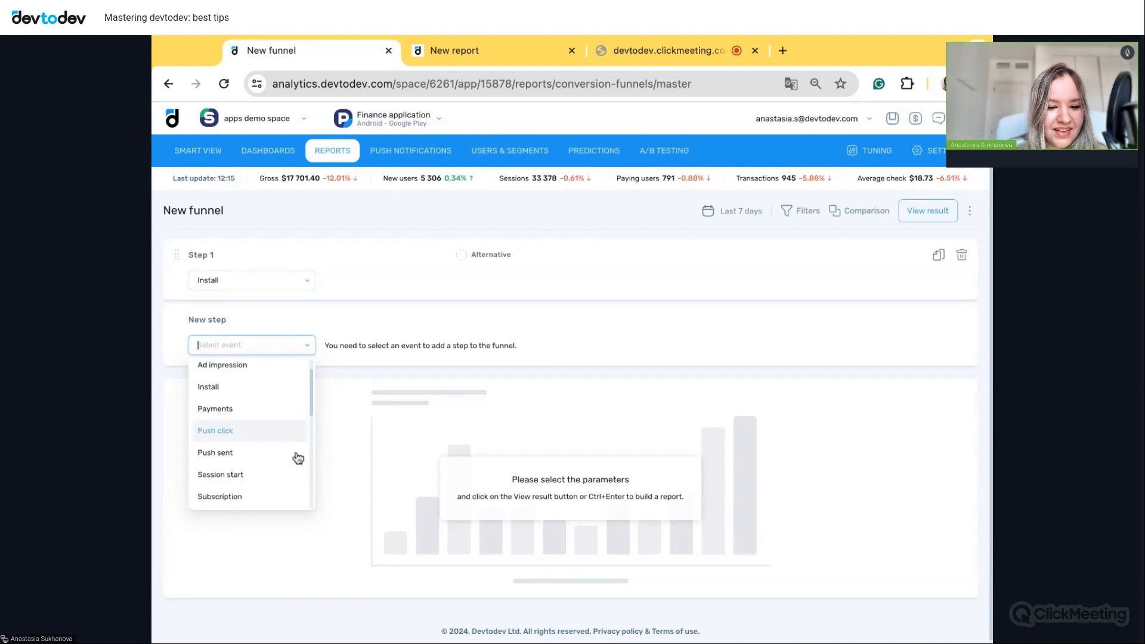
scroll(280, 454, "down", 4)
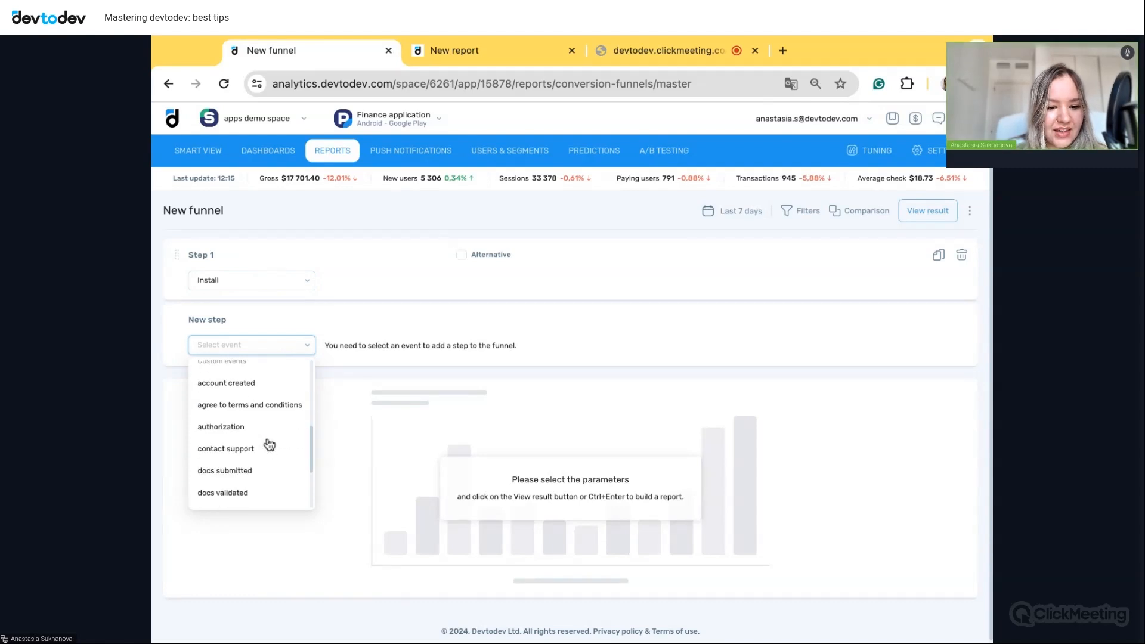
left_click(251, 392)
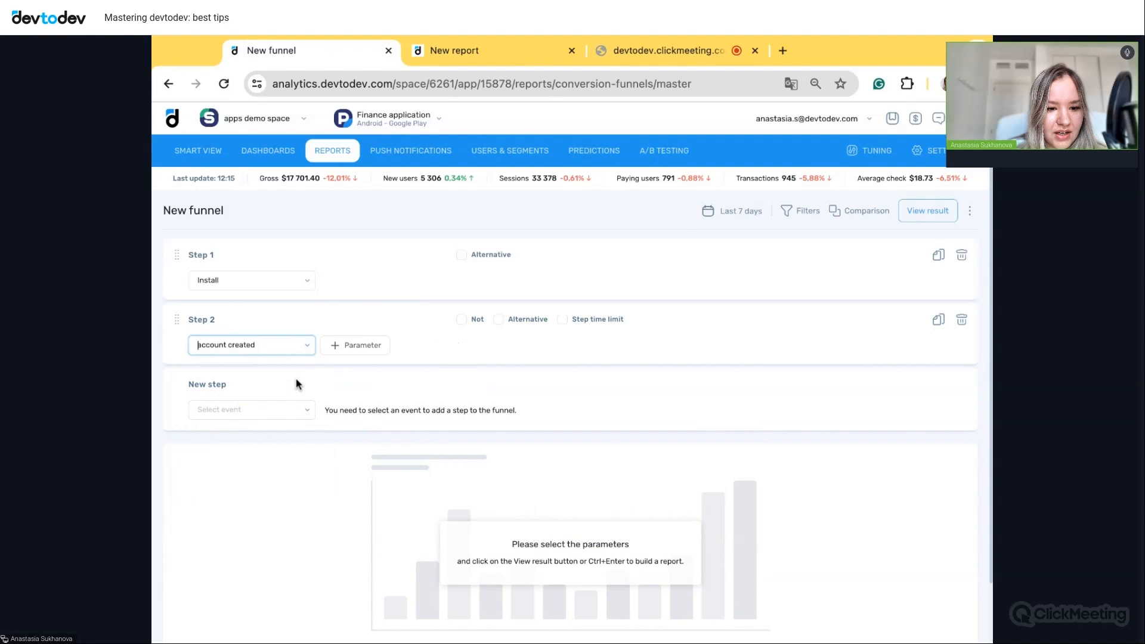
- Add docs submitted as the third funnel step and docs validated as the fourth
left_click(285, 408)
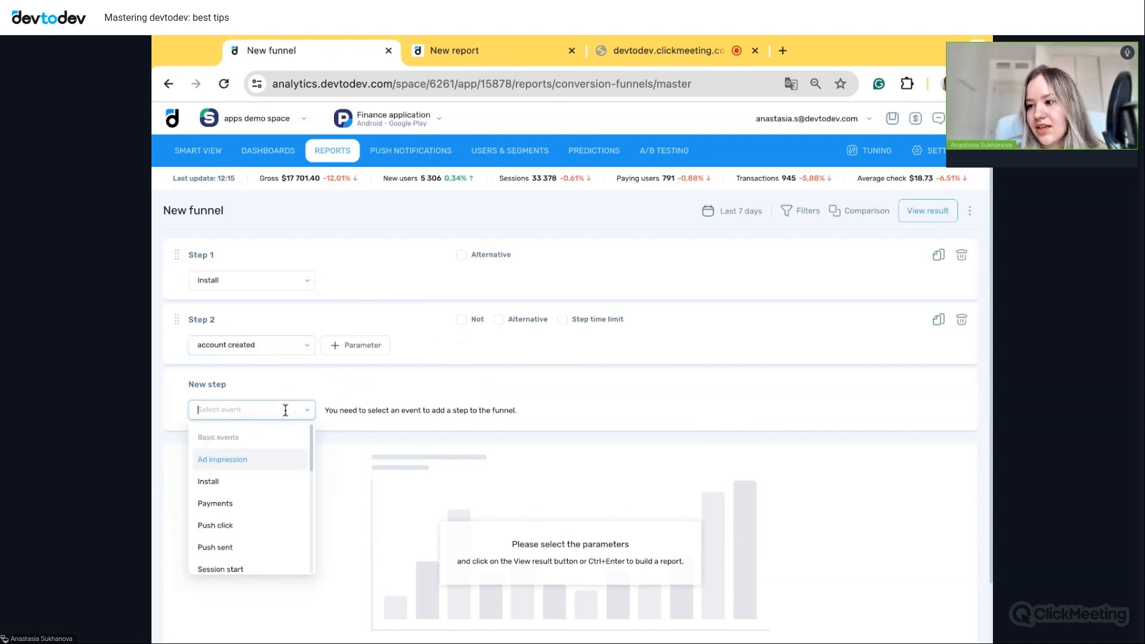
scroll(279, 483, "down", 5)
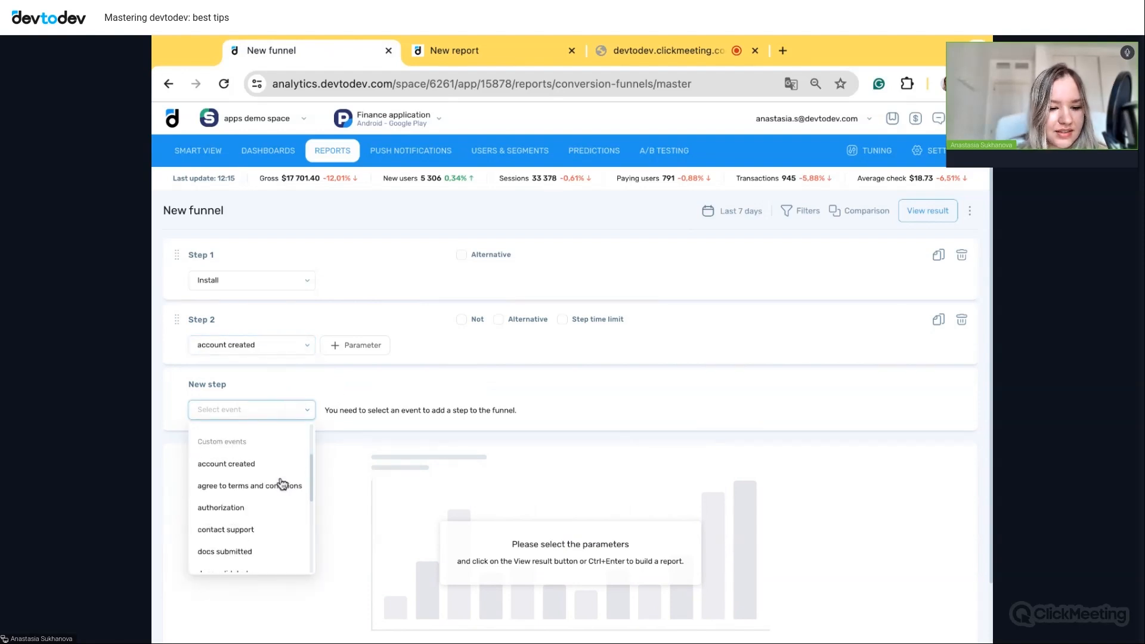
scroll(262, 530, "down", 1)
left_click(255, 528)
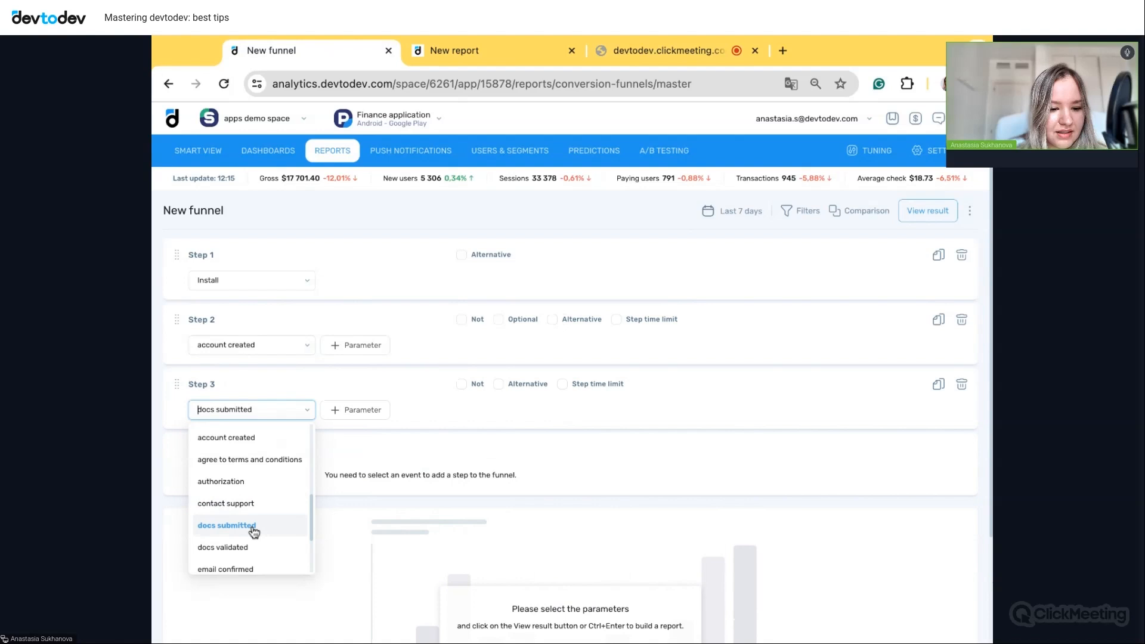
left_click(289, 475)
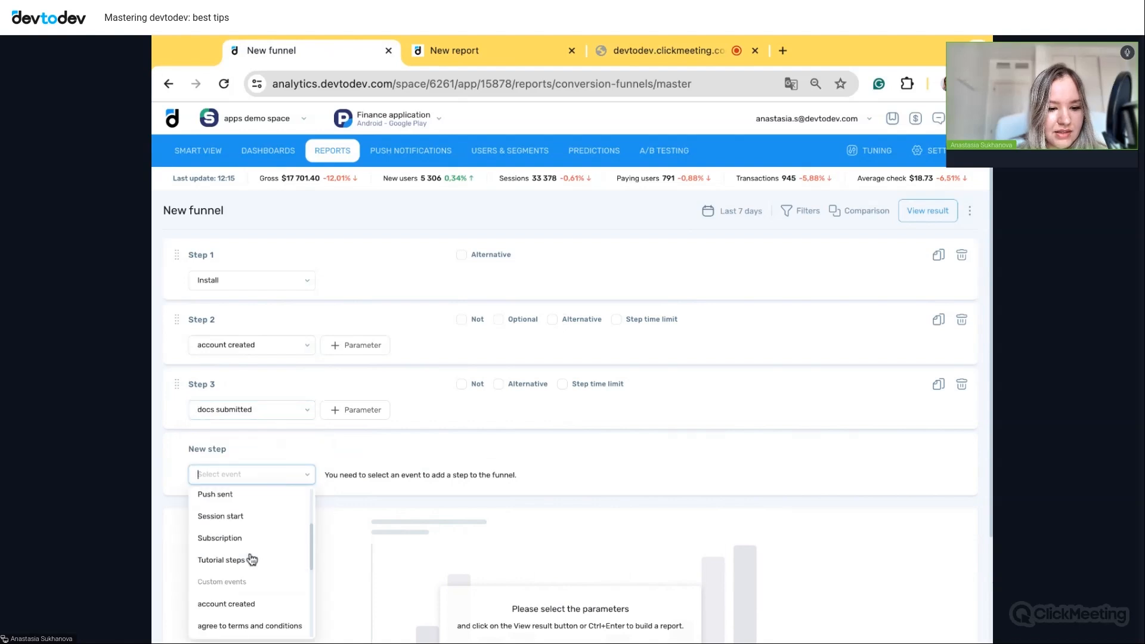
scroll(251, 560, "down", 2)
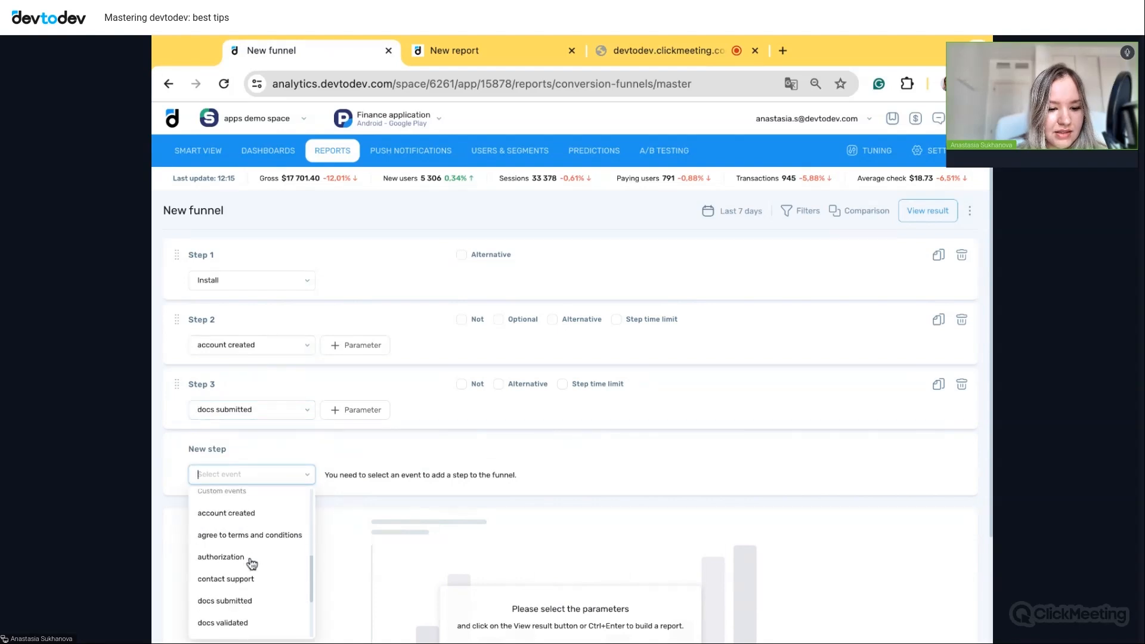
left_click(250, 623)
- Add money transfer as the fifth step of the rebuilt funnel
scroll(358, 453, "down", 2)
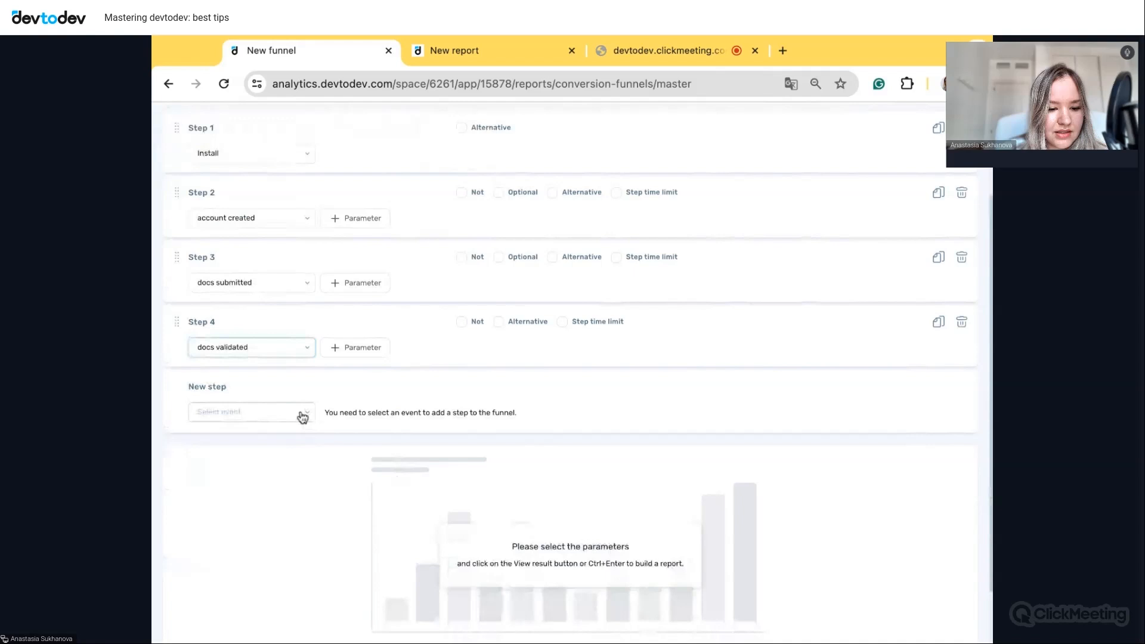
left_click(298, 413)
scroll(278, 539, "down", 4)
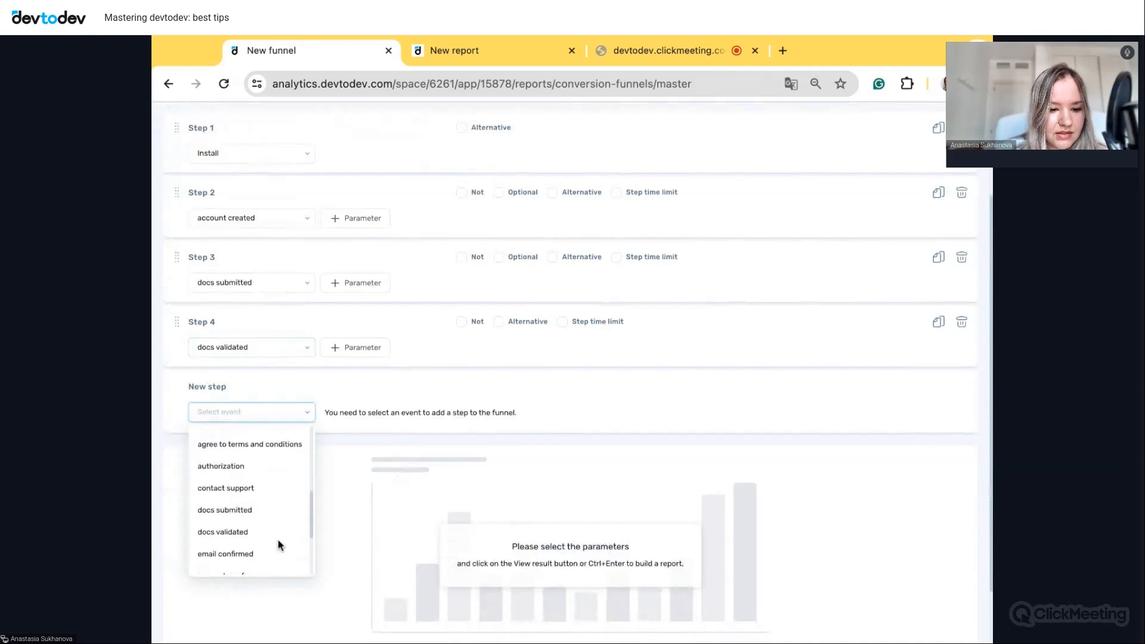
scroll(277, 538, "down", 3)
scroll(277, 538, "up", 4)
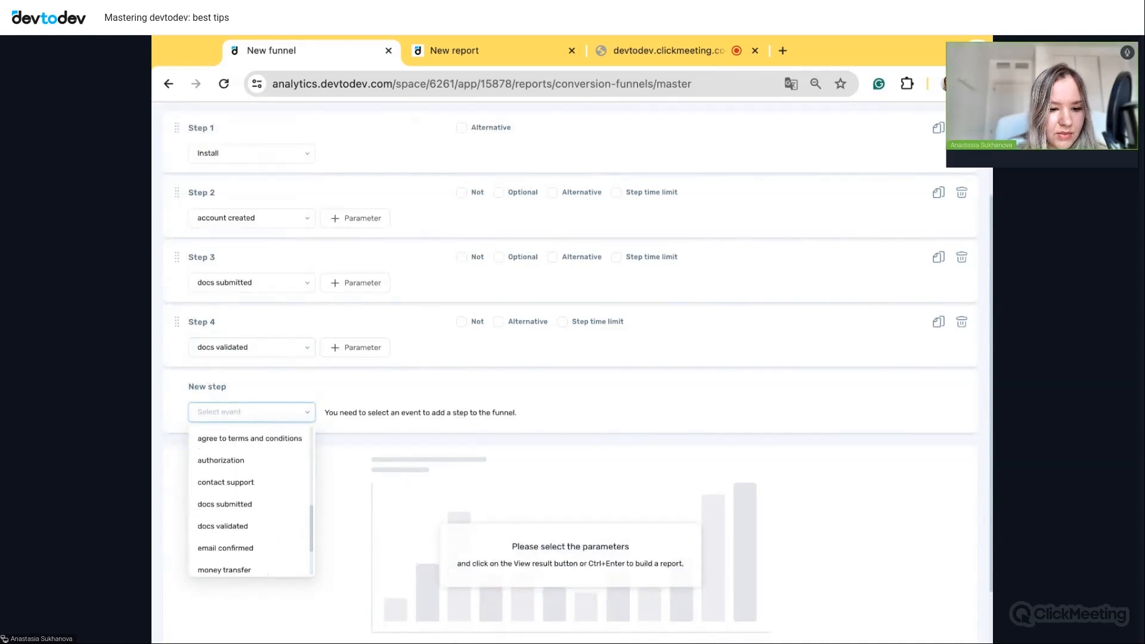
scroll(275, 480, "down", 6)
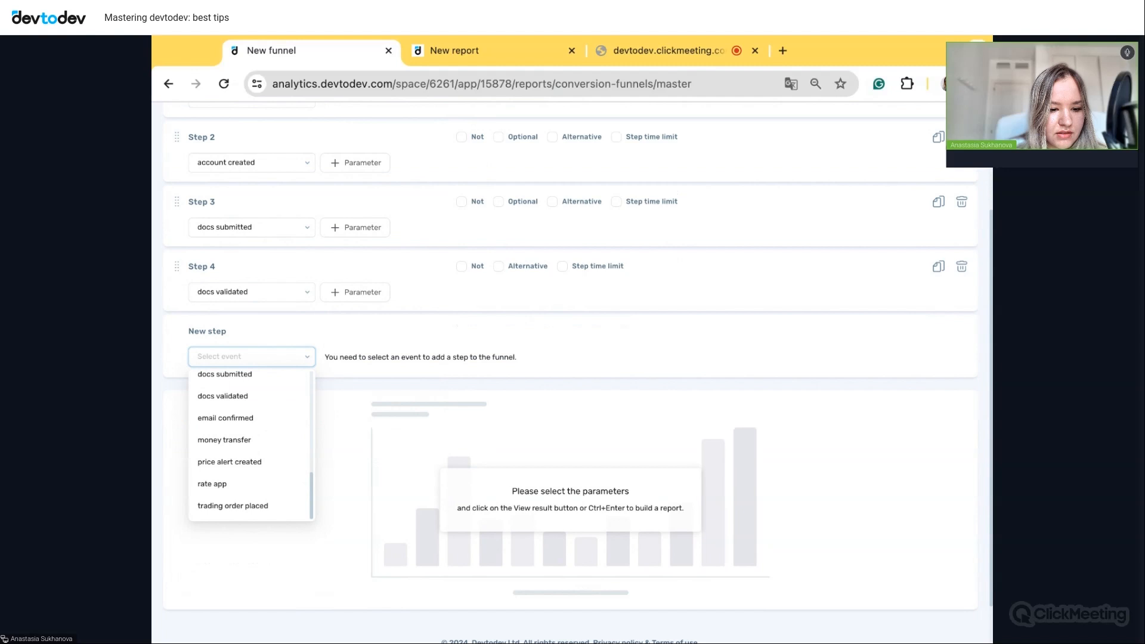
left_click(250, 426)
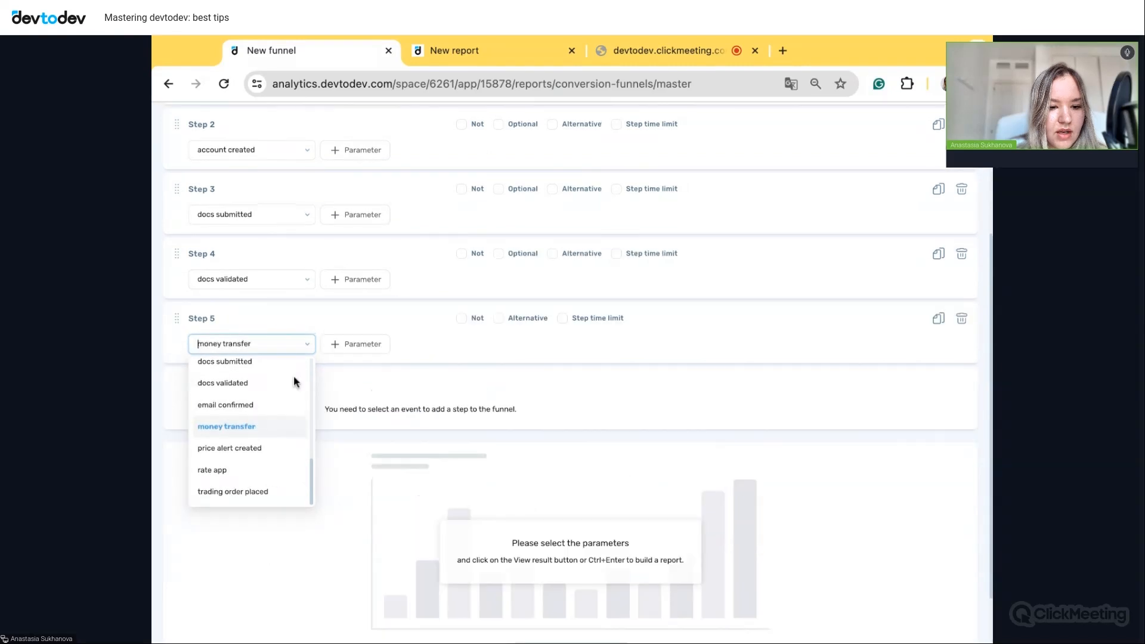
- Add a parameter condition to the money transfer step where type Is deposit
left_click(358, 350)
left_click(365, 350)
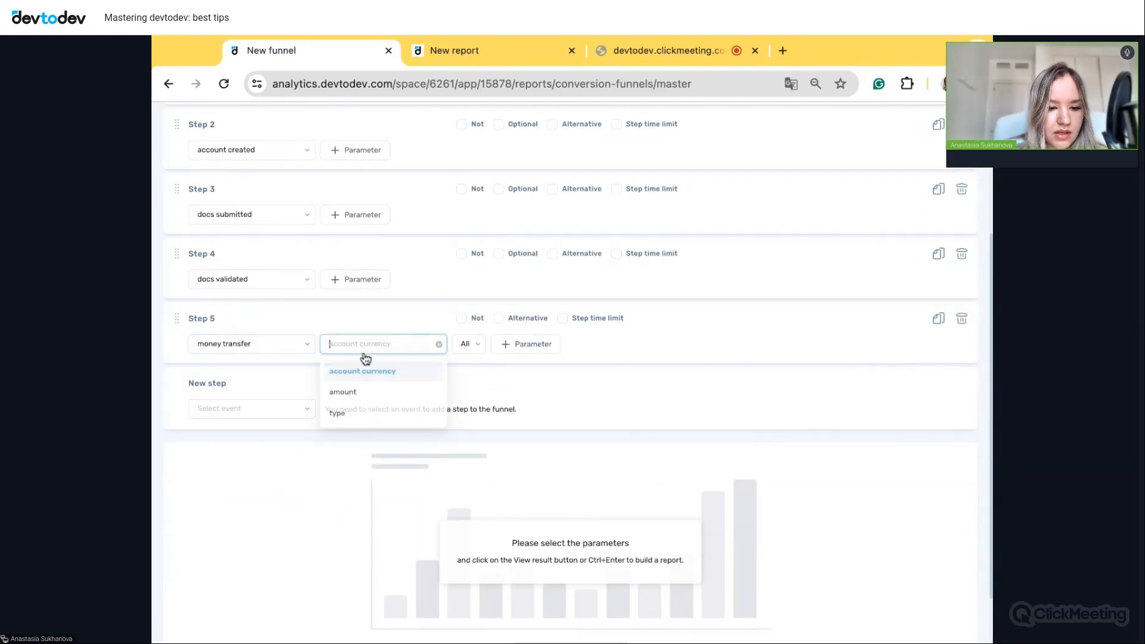
left_click(356, 423)
left_click(474, 352)
left_click(476, 395)
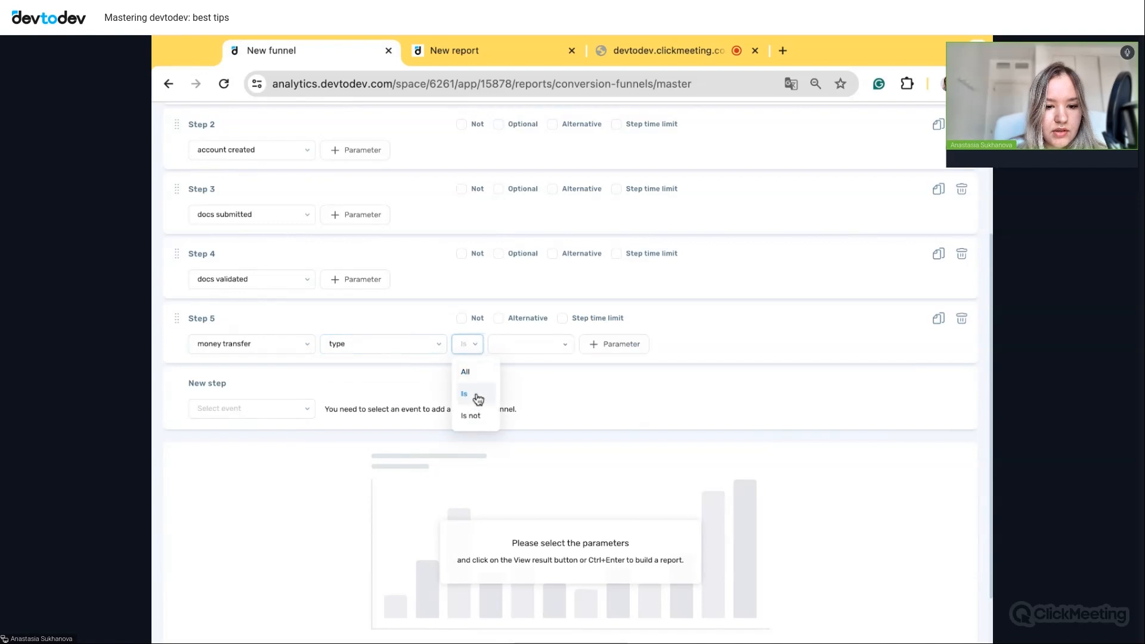
left_click(555, 351)
left_click(535, 521)
left_click(515, 592)
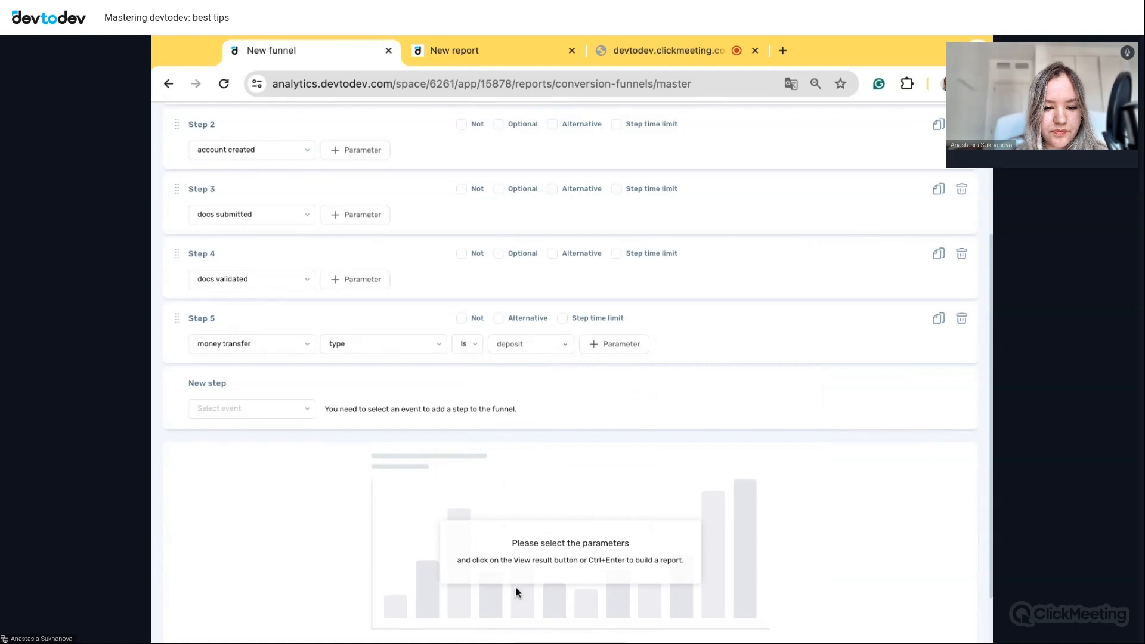
- Build the rebuilt five-step funnel for the last 7 days and view its conversion chart
scroll(687, 355, "up", 3)
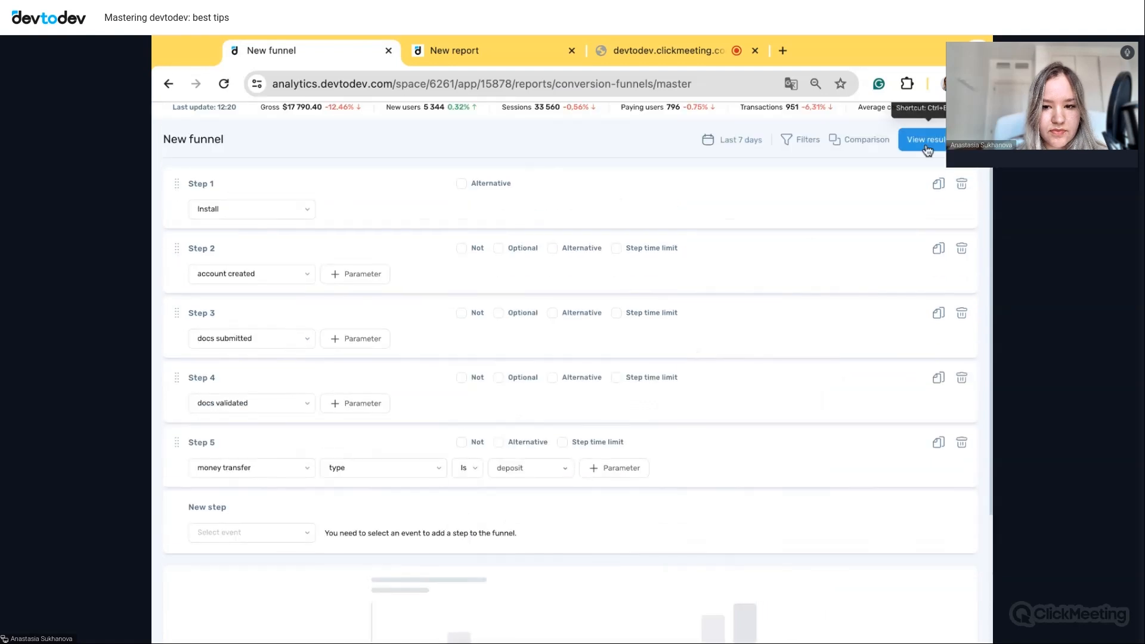
scroll(787, 336, "down", 8)
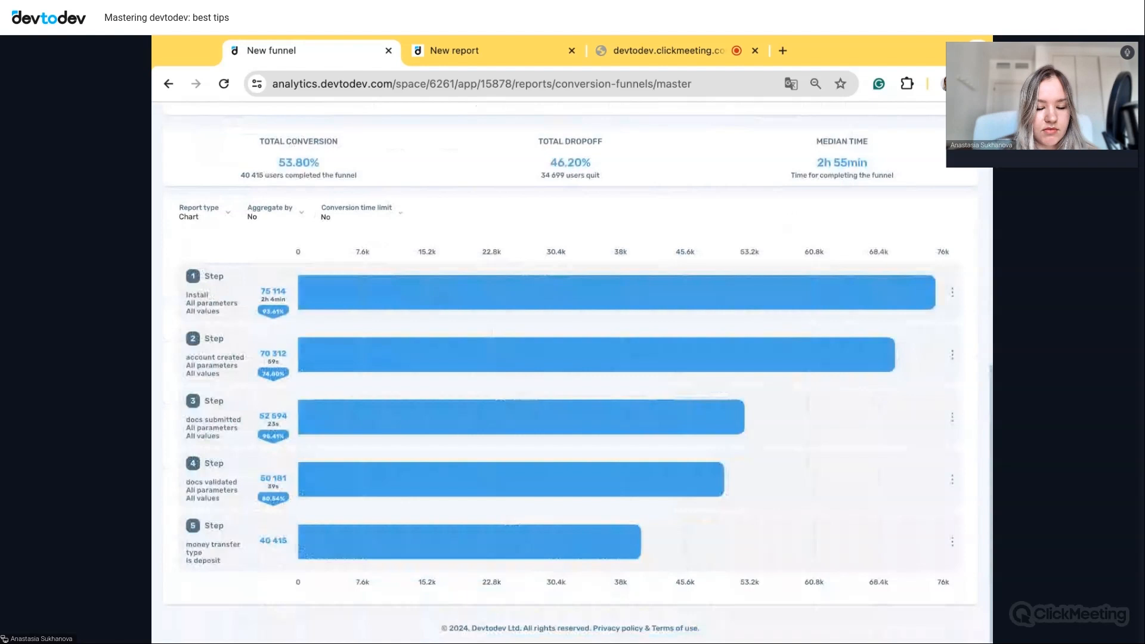
key("super+Tab")
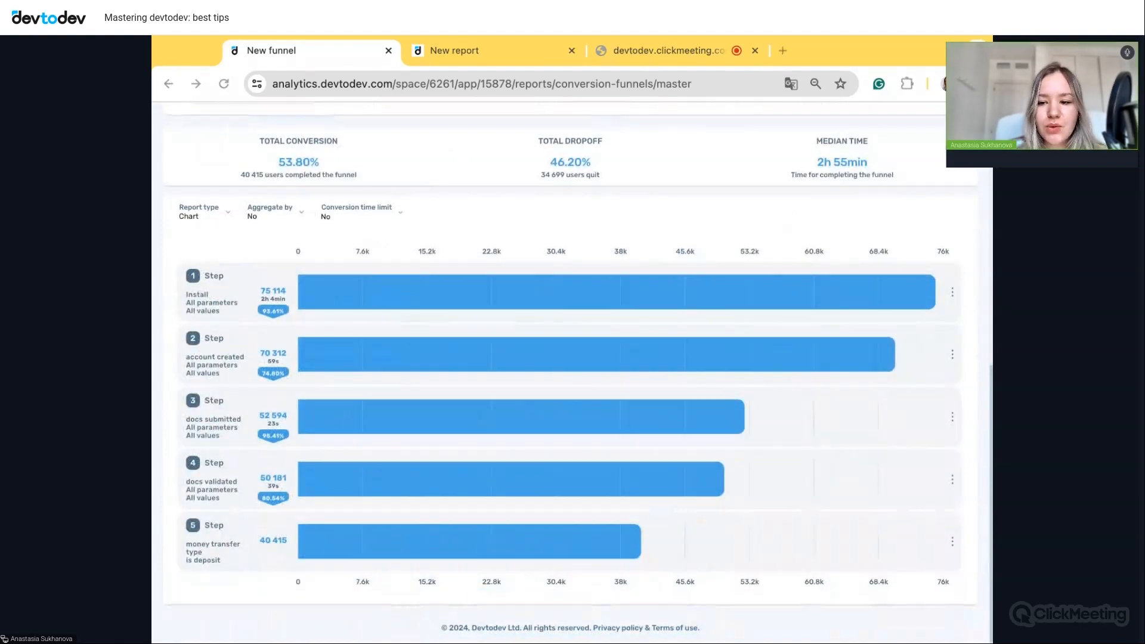
left_click(879, 407)
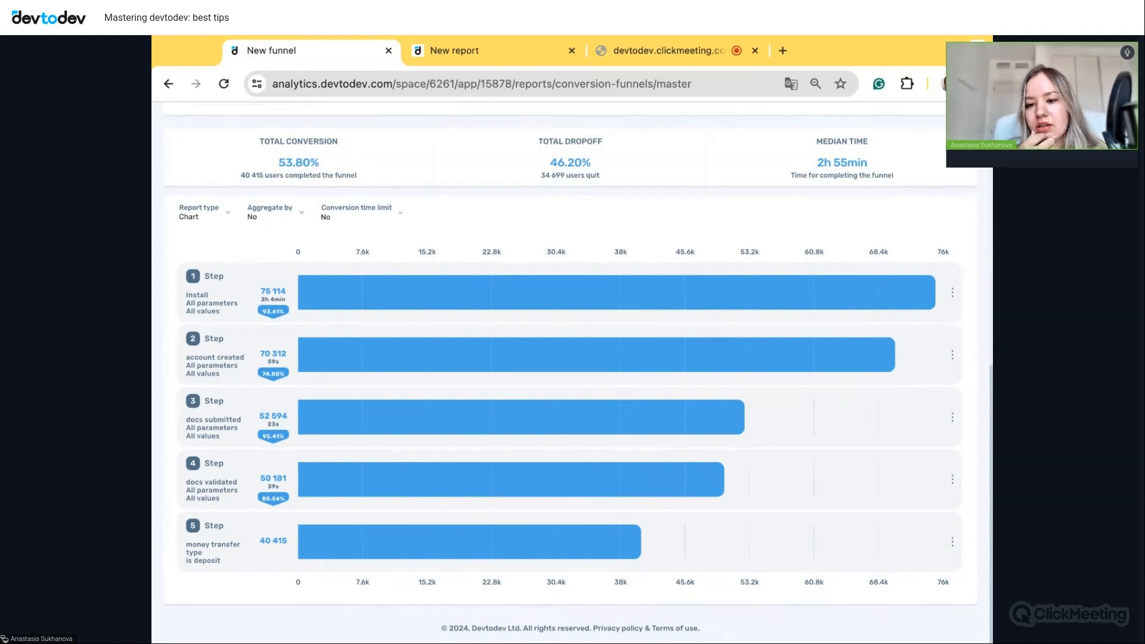
- Review the actions available for the docs submitted step in the funnel chart, without choosing one
left_click(953, 417)
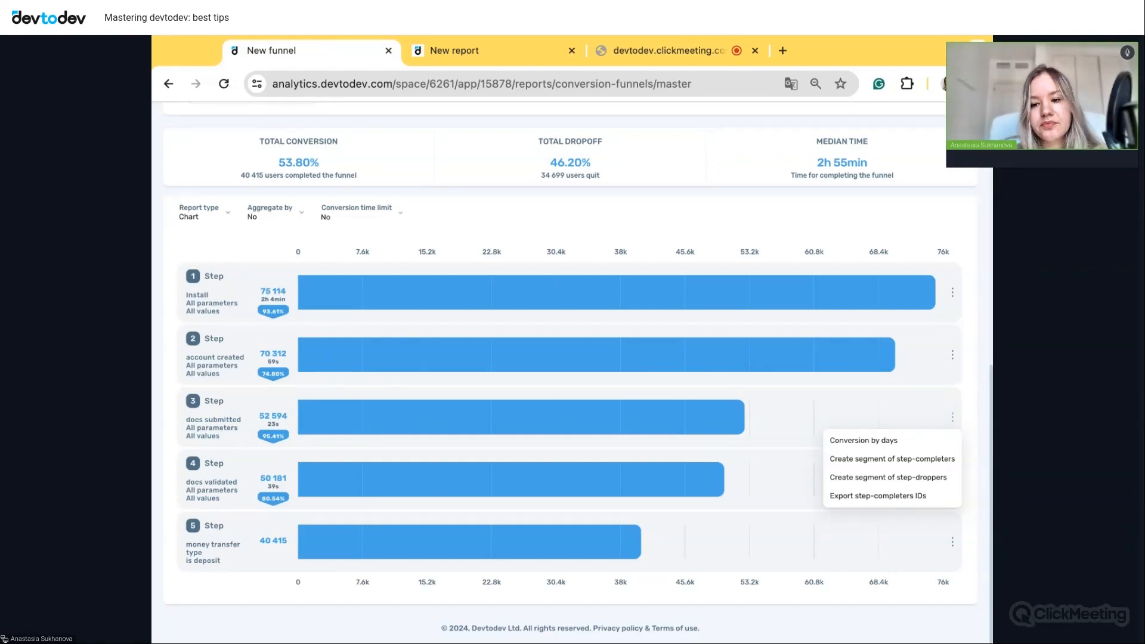
left_click(906, 382)
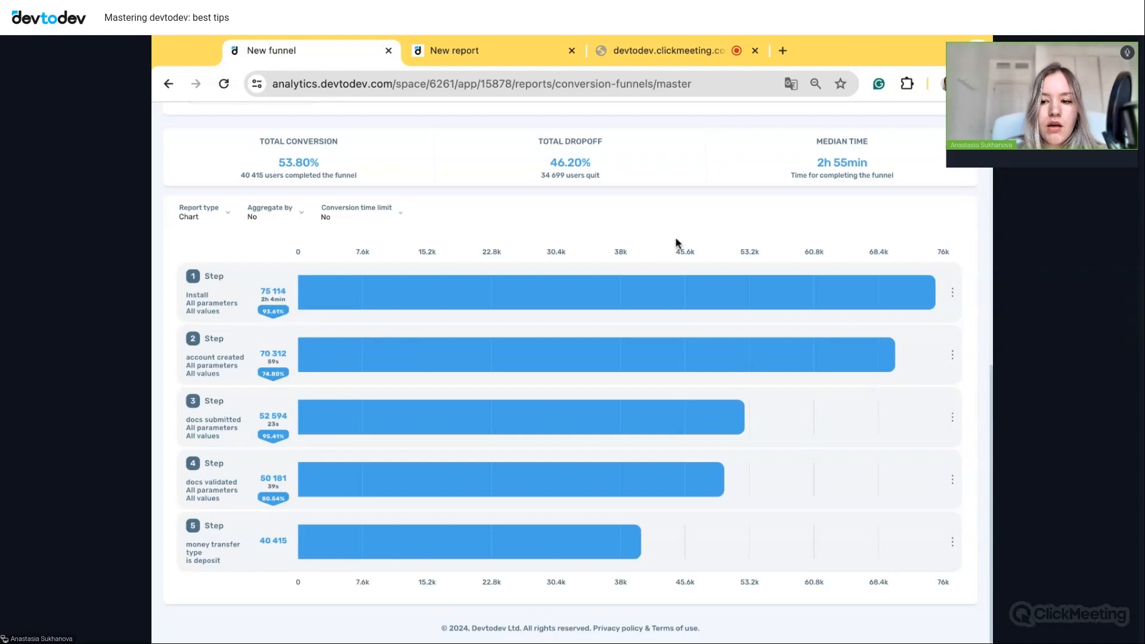
- Limit the funnel's conversion time to the first session and view the actions available for the money transfer step
left_click(352, 222)
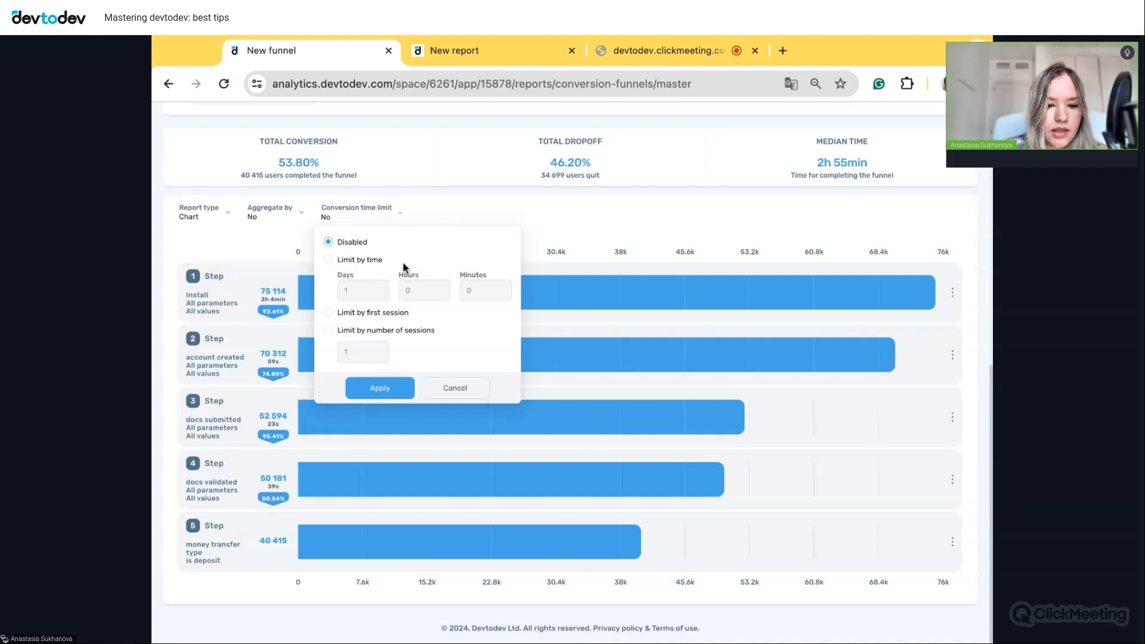
left_click(328, 313)
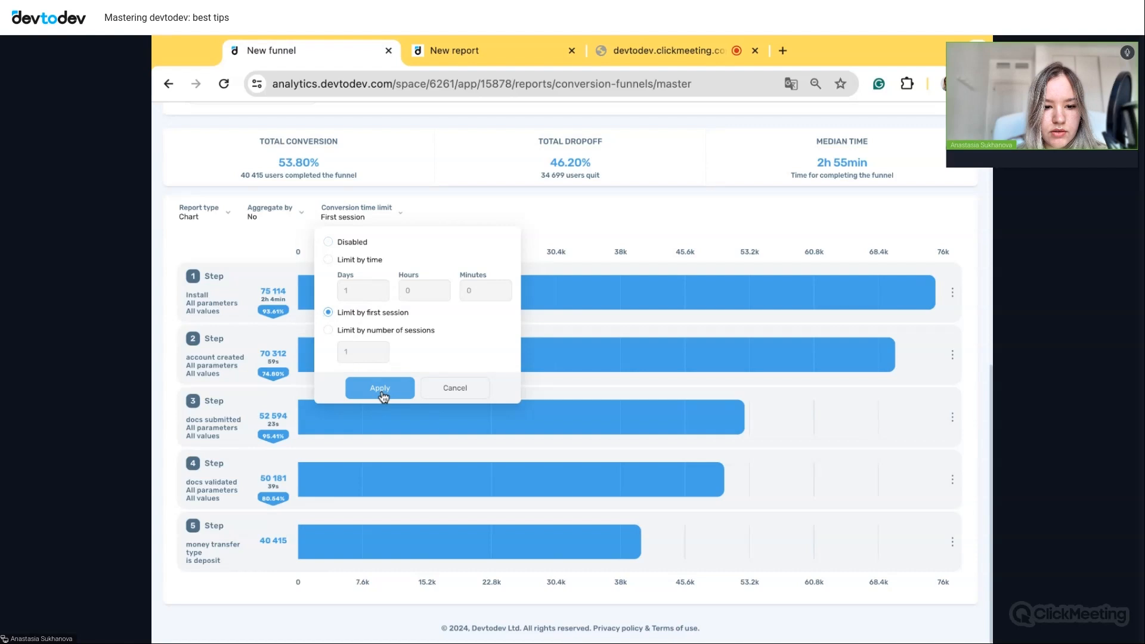
left_click(381, 388)
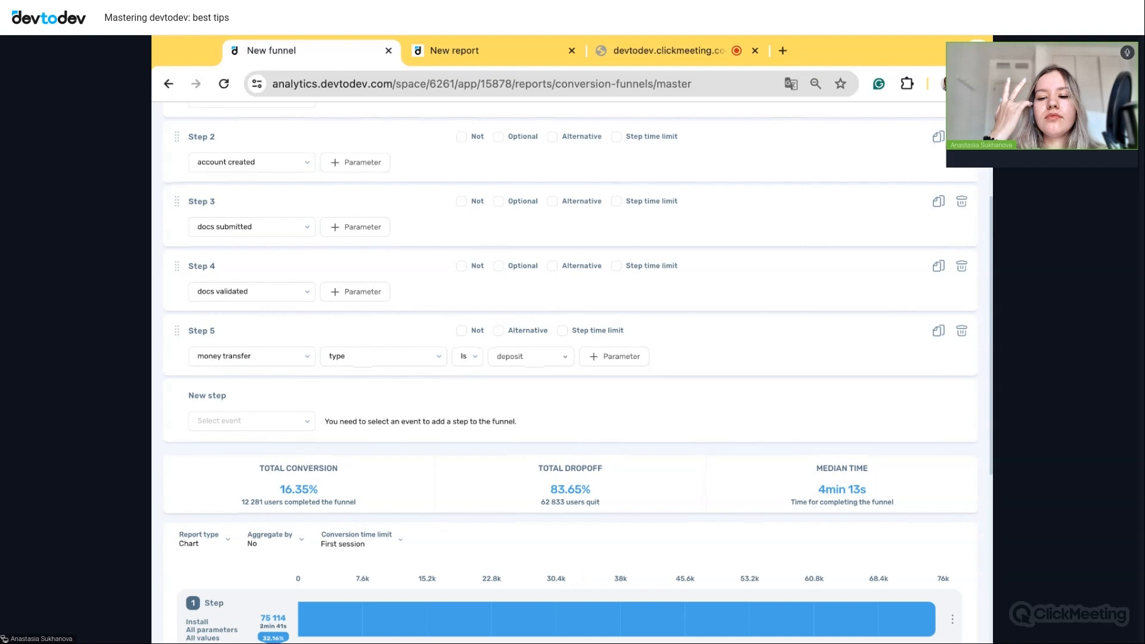
scroll(933, 367, "down", 5)
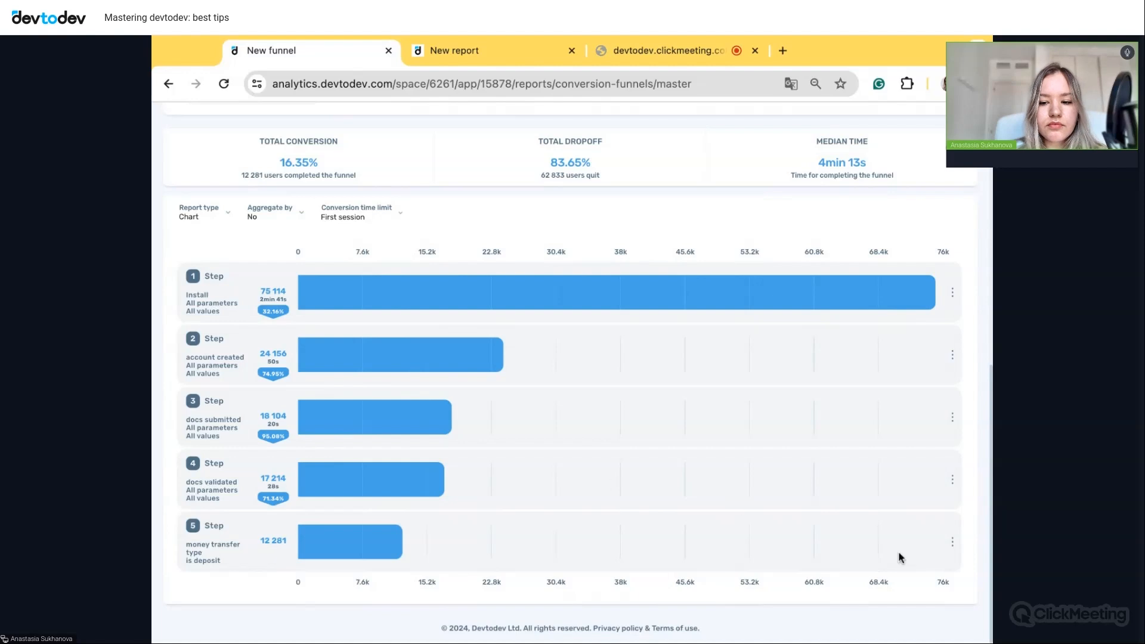
left_click(953, 543)
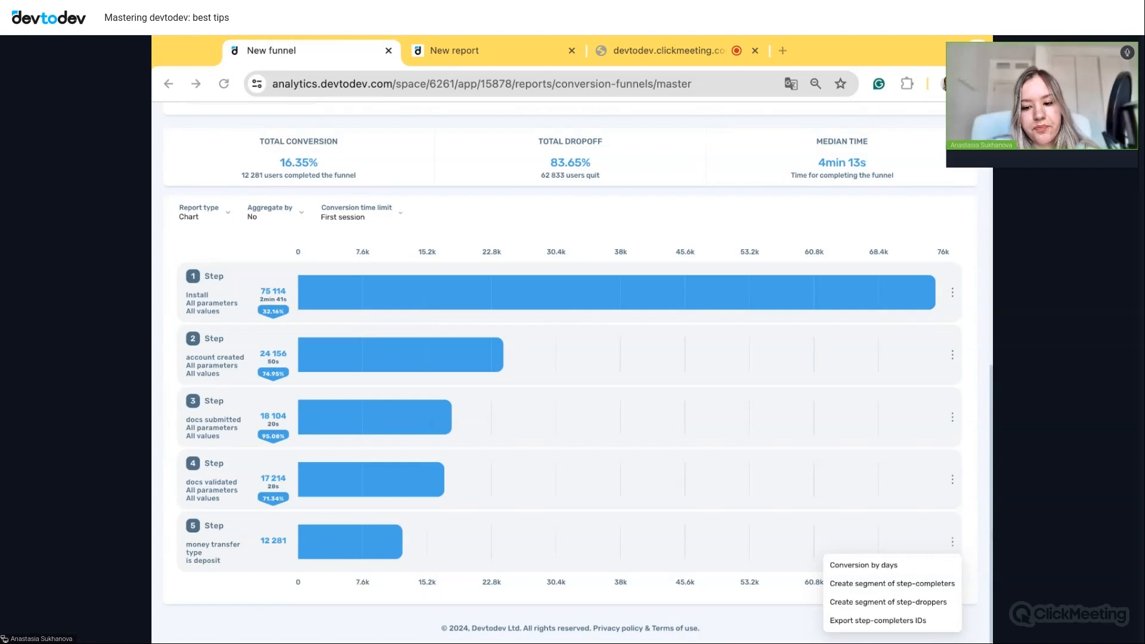
key("super+Tab")
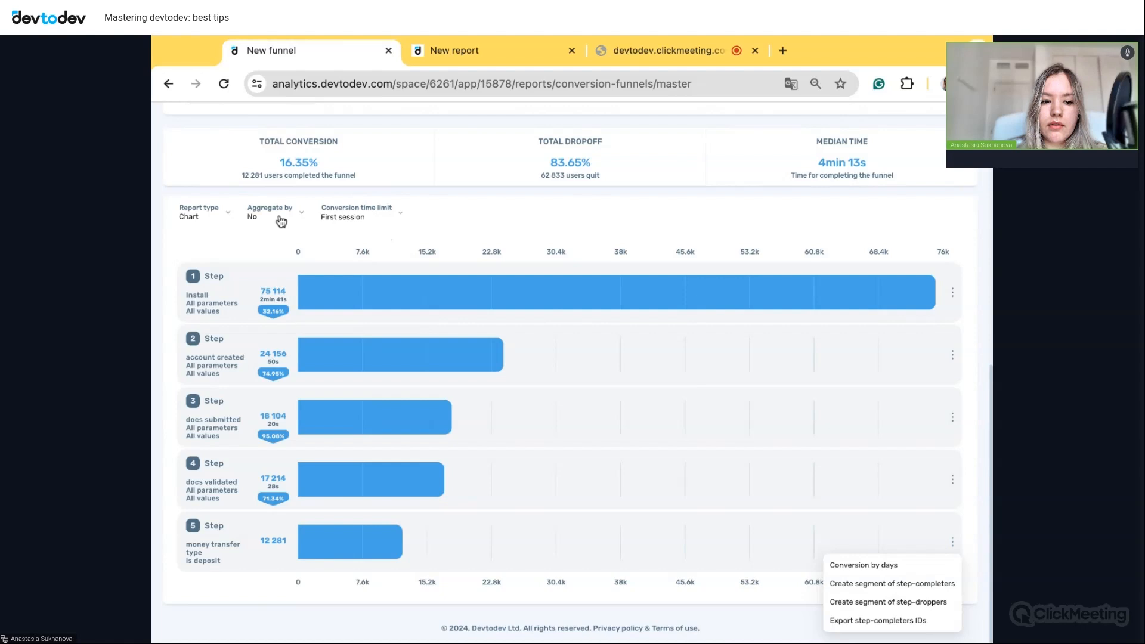
- View the funnel aggregated by day with conversion rate and number of users as the metric, and return the aggregation to No
left_click(275, 218)
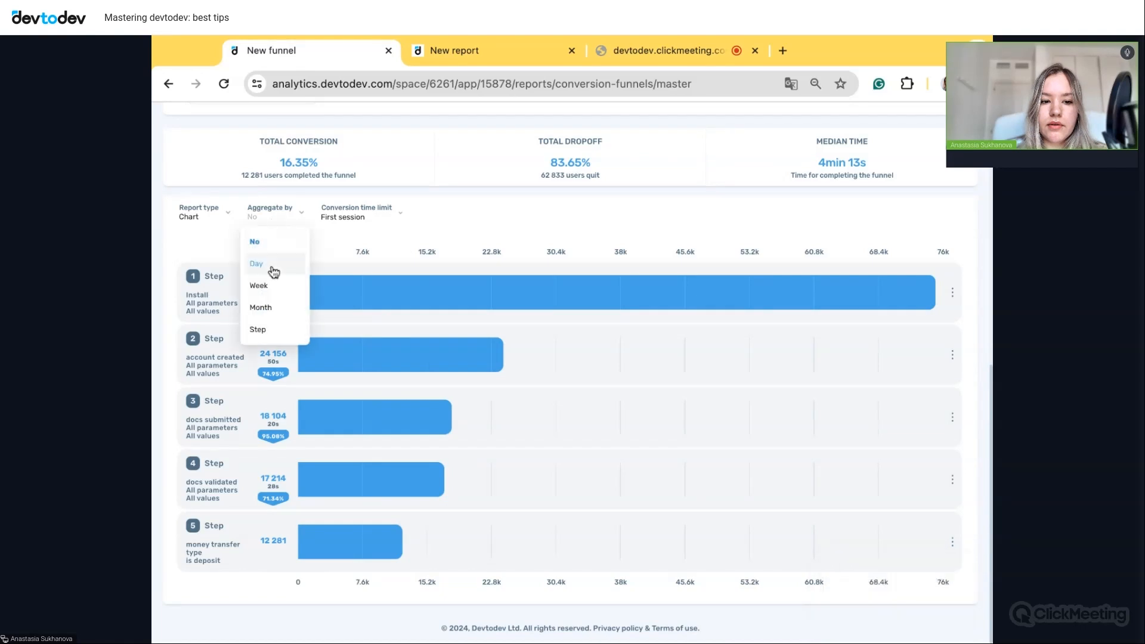
left_click(267, 264)
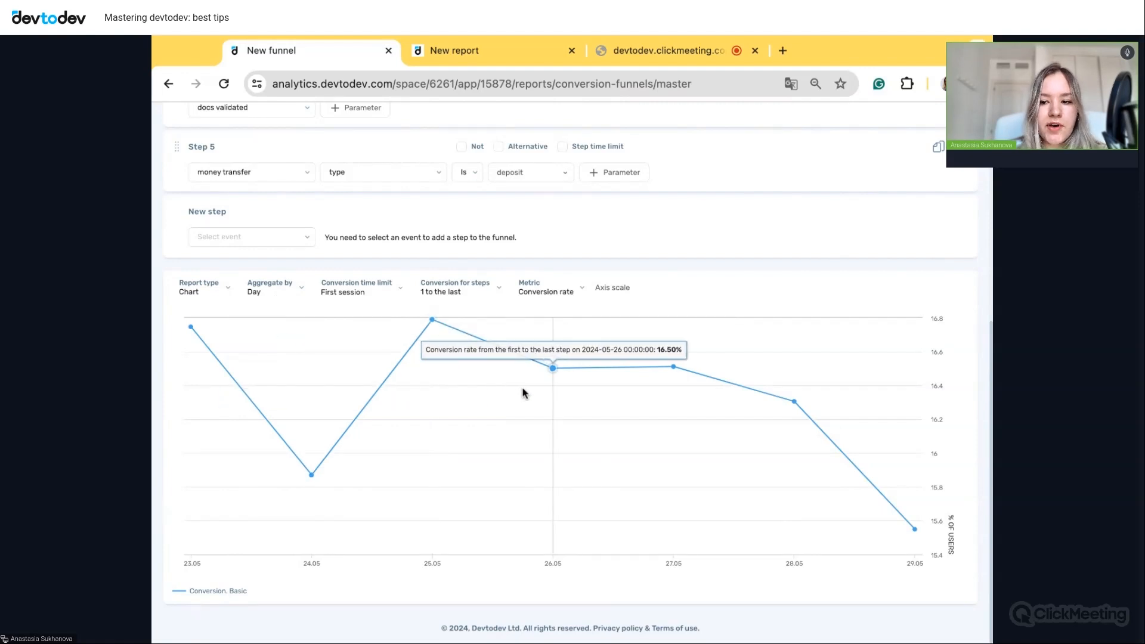
left_click(542, 299)
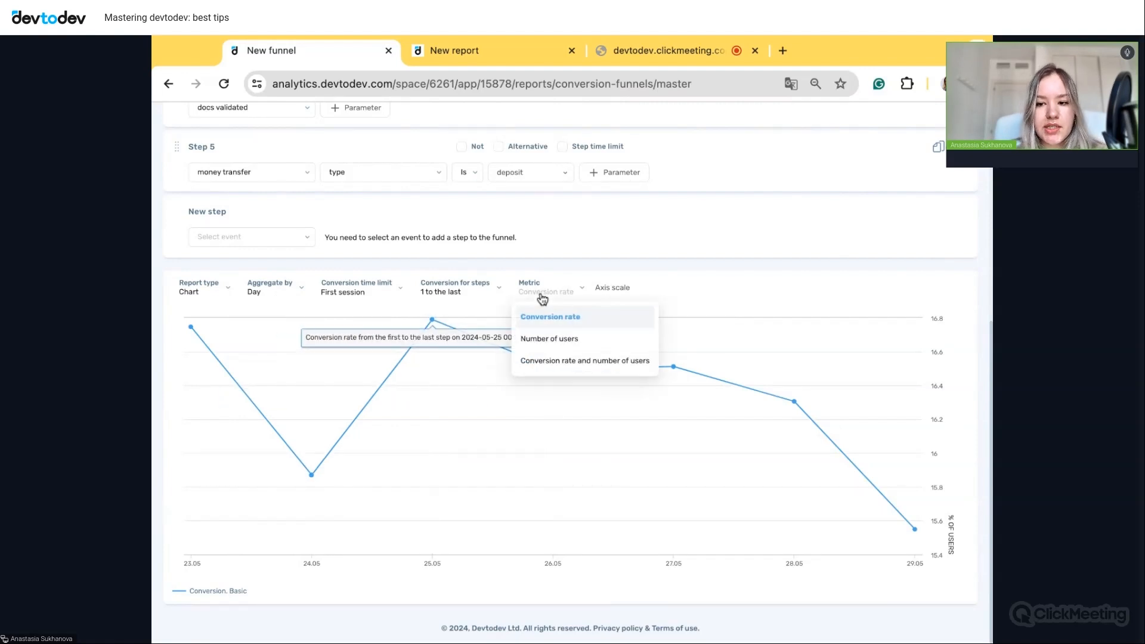
left_click(576, 371)
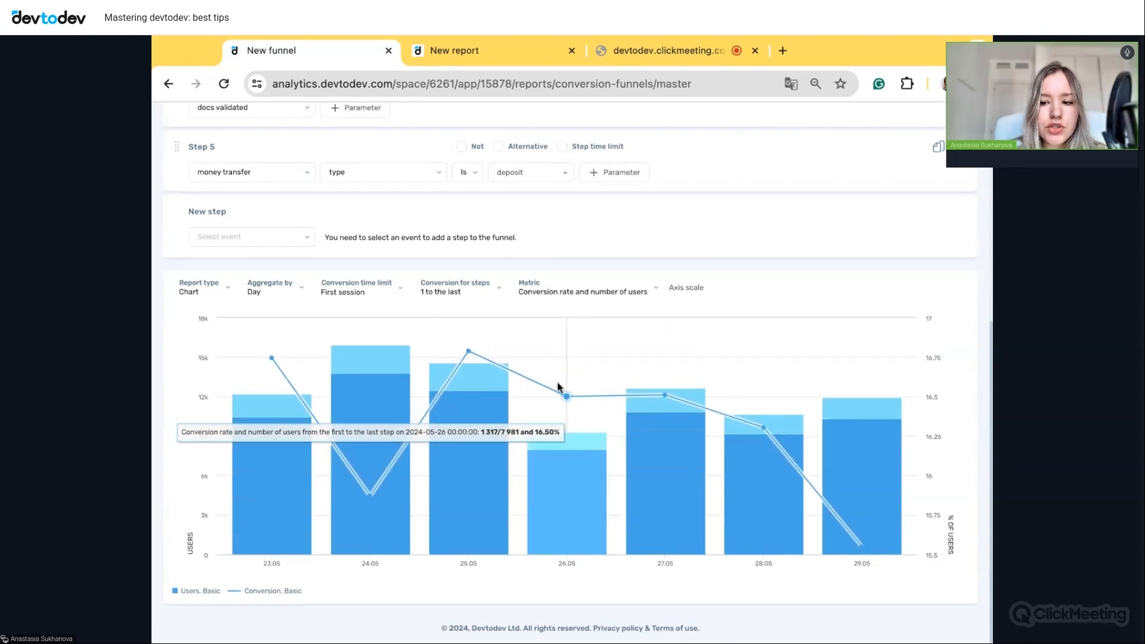
left_click(460, 295)
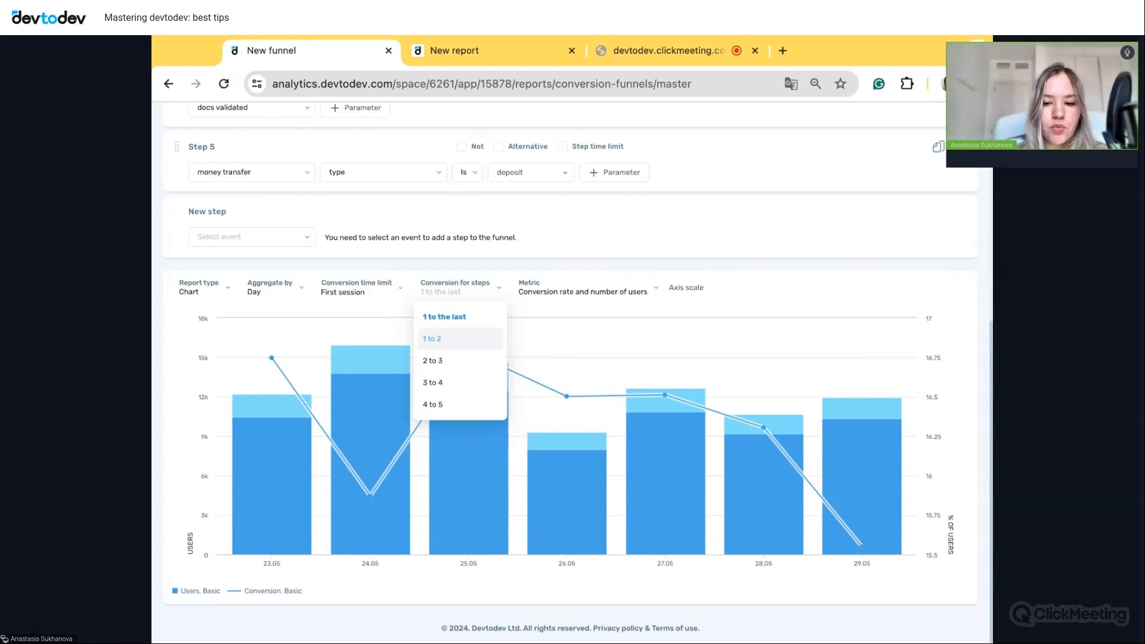
left_click(583, 335)
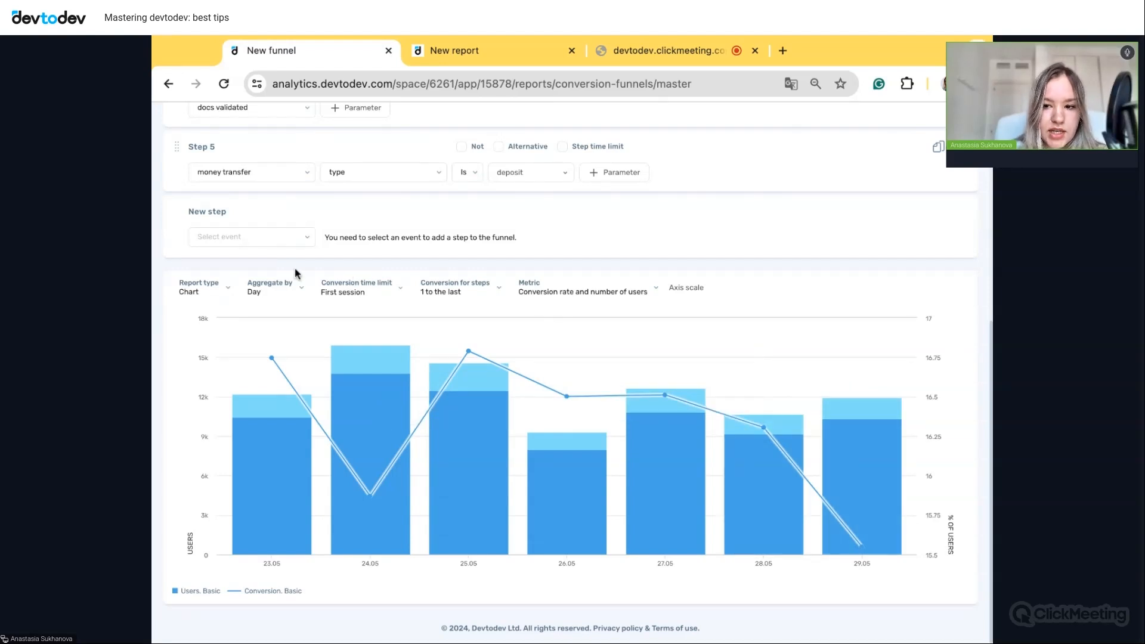
left_click(270, 287)
left_click(272, 318)
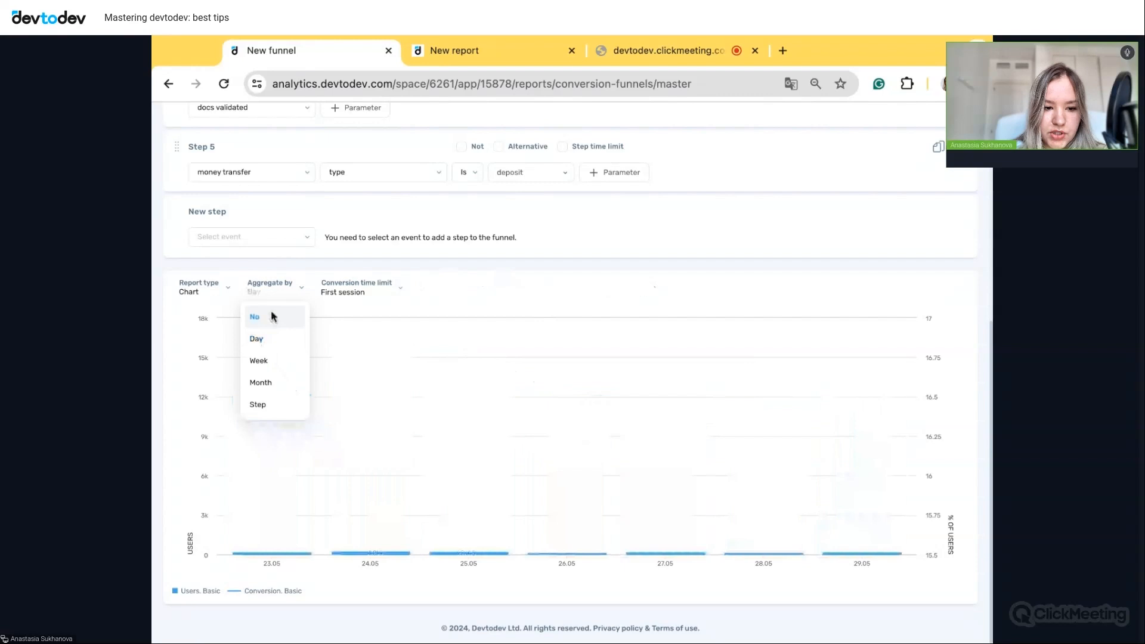
- Examine the user counts, transition times and conversion rates between the steps of the first-session funnel chart
scroll(434, 529, "down", 4)
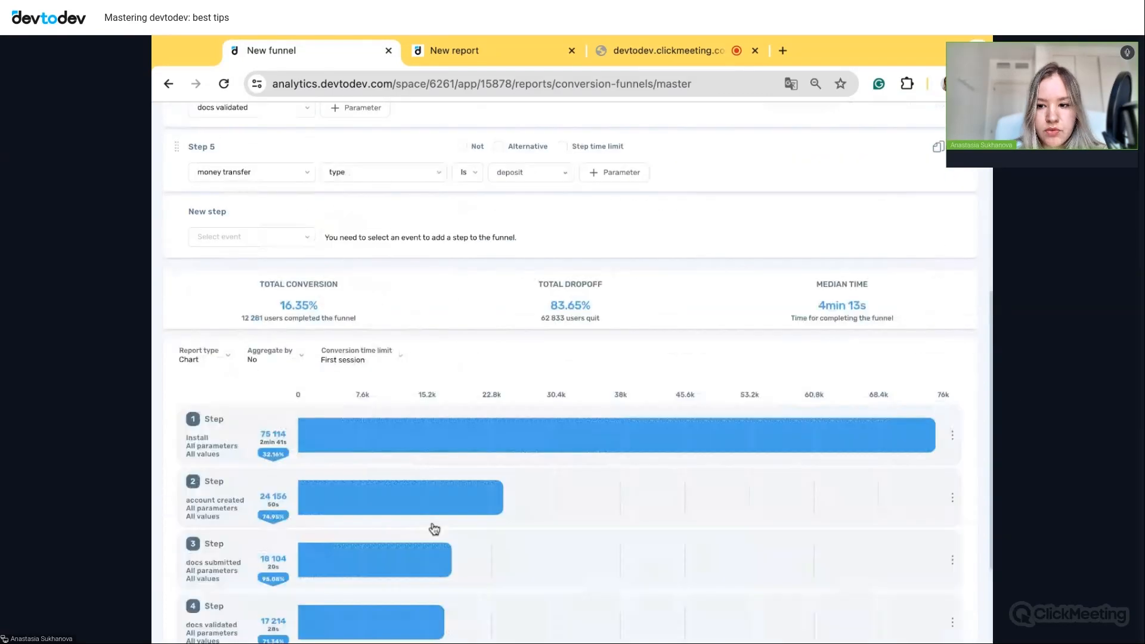
scroll(434, 529, "down", 1)
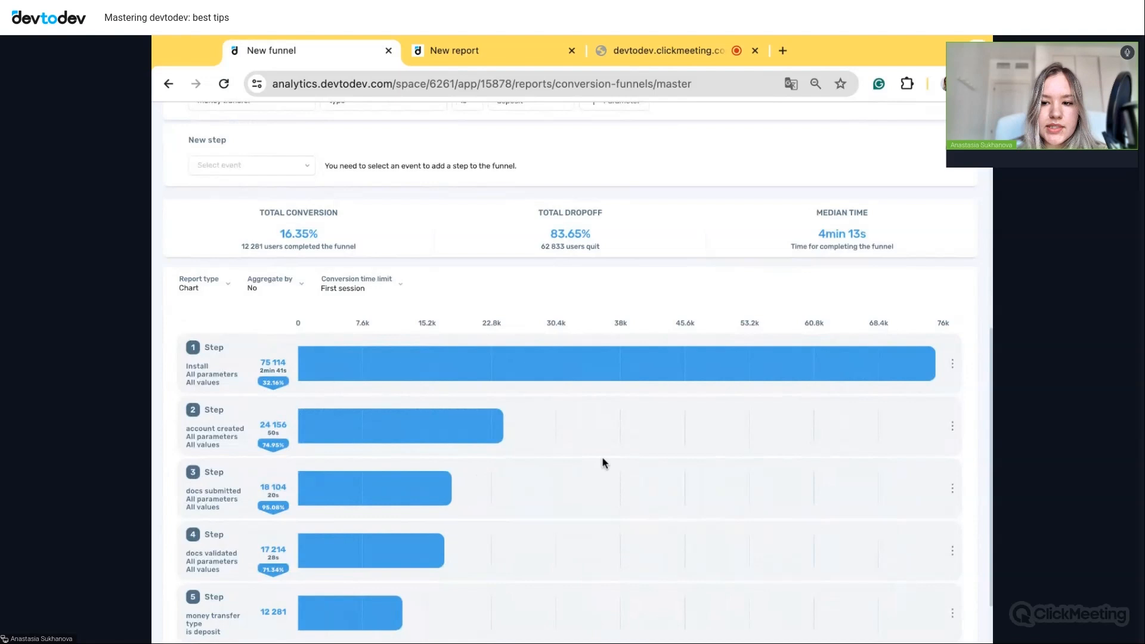
scroll(601, 458, "down", 1)
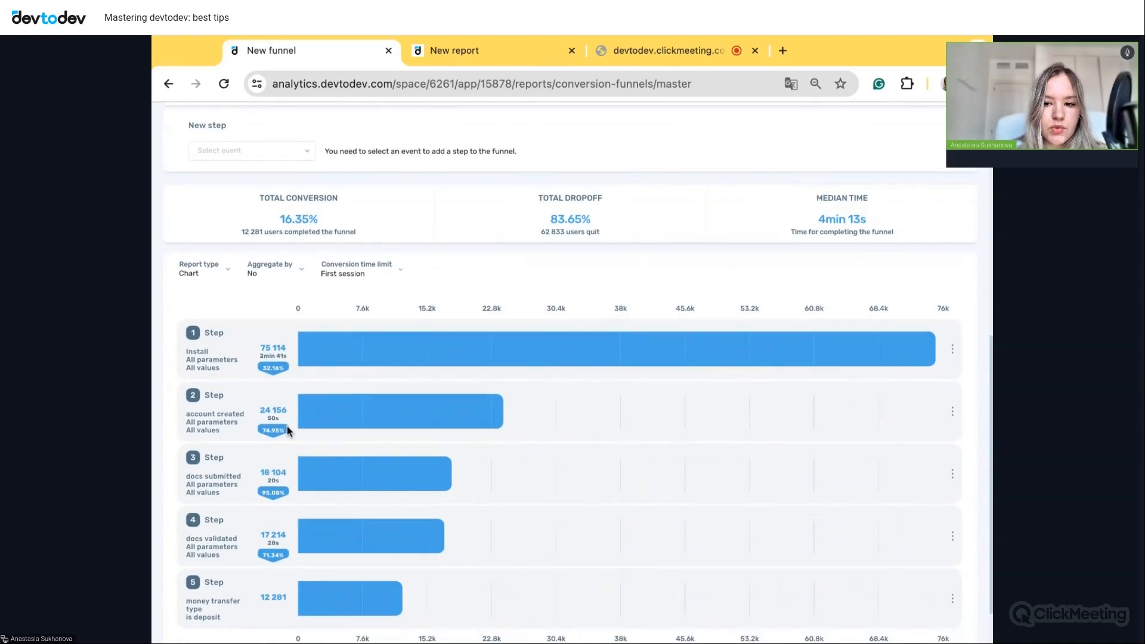
scroll(287, 430, "up", 1)
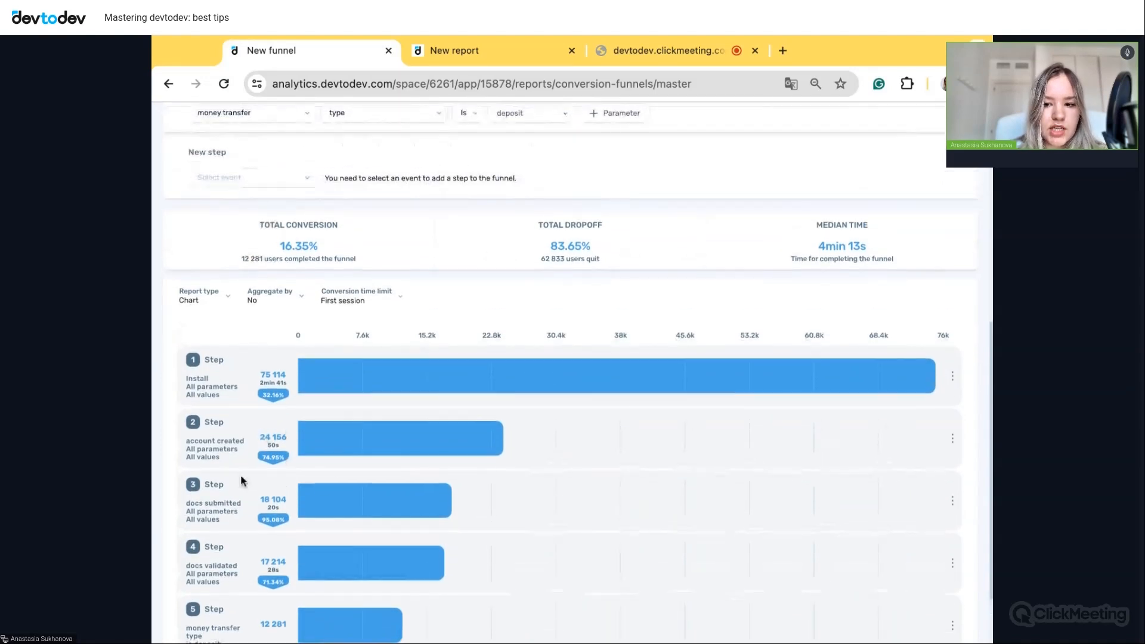
scroll(238, 498, "down", 1)
scroll(237, 498, "up", 1)
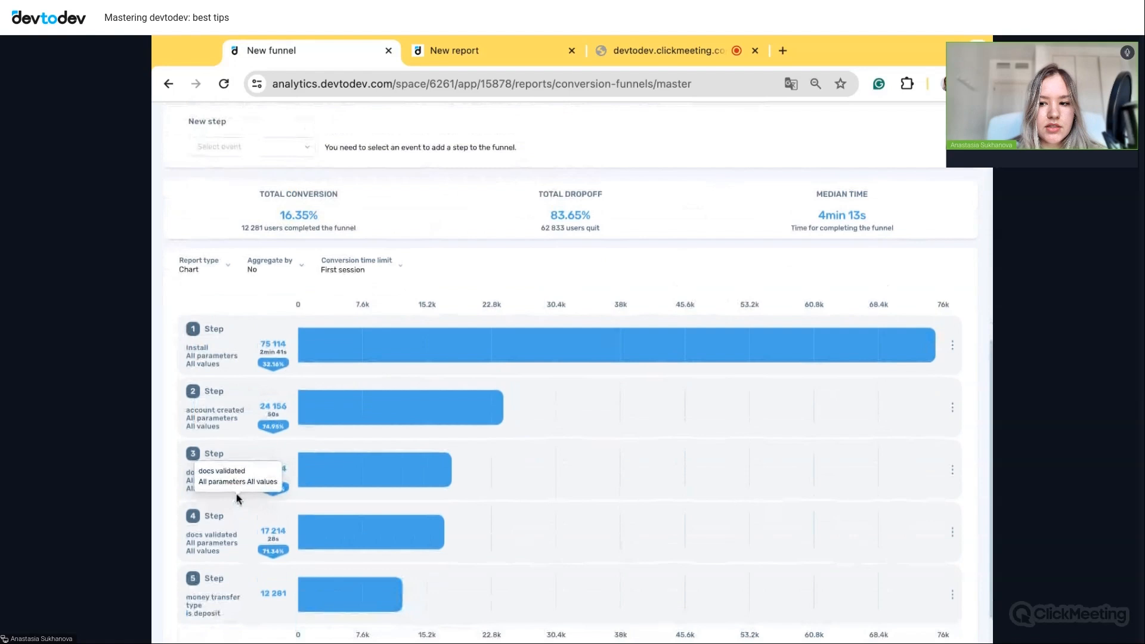
scroll(238, 507, "down", 1)
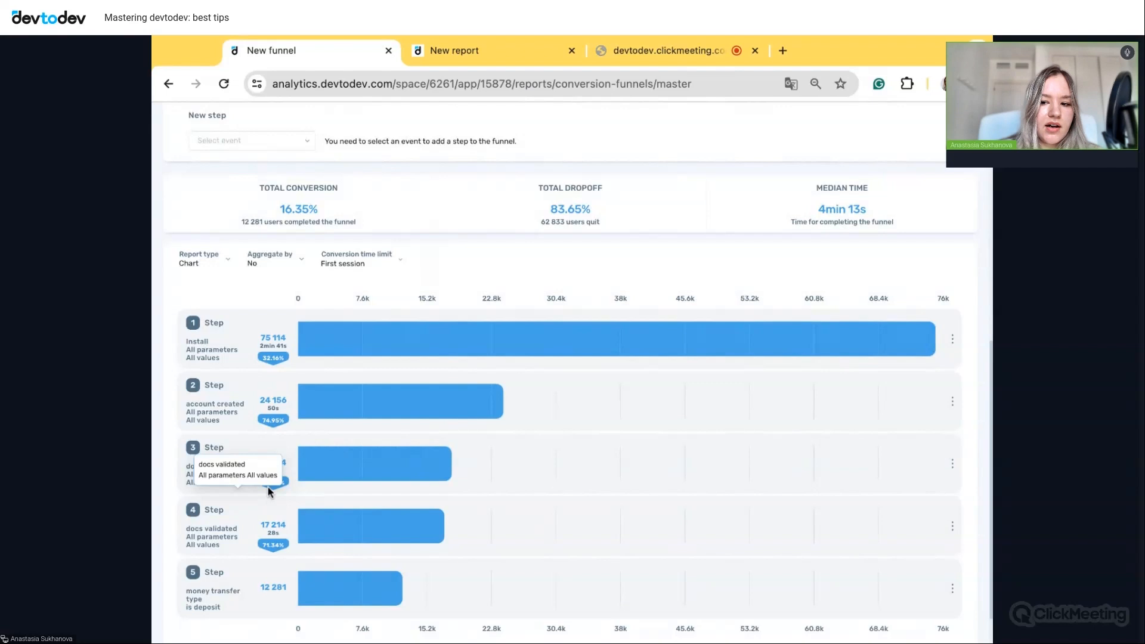
- Rename the fifth funnel step, money transfer with type Is deposit, as "money deposit"
scroll(268, 491, "up", 3)
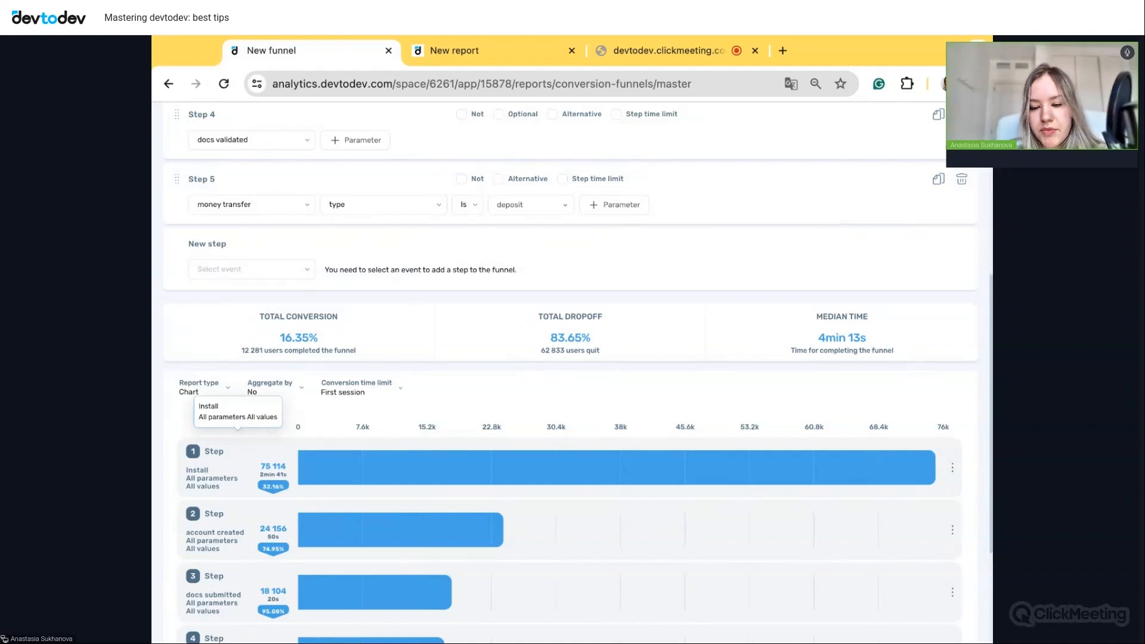
scroll(300, 424, "up", 3)
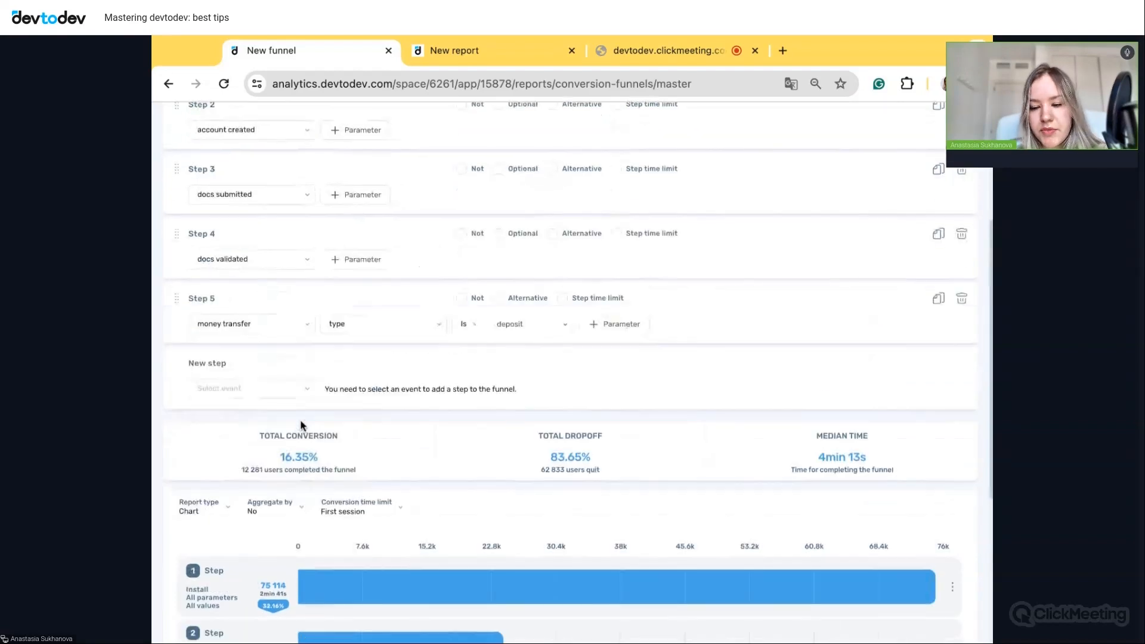
mouse_move(295, 330)
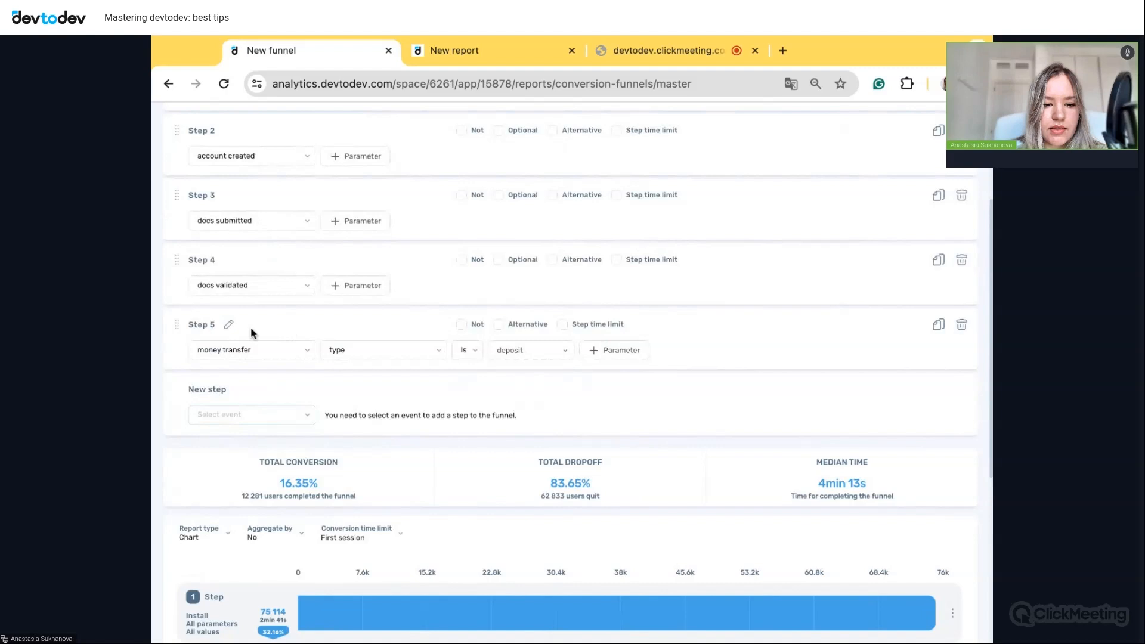
left_click(229, 327)
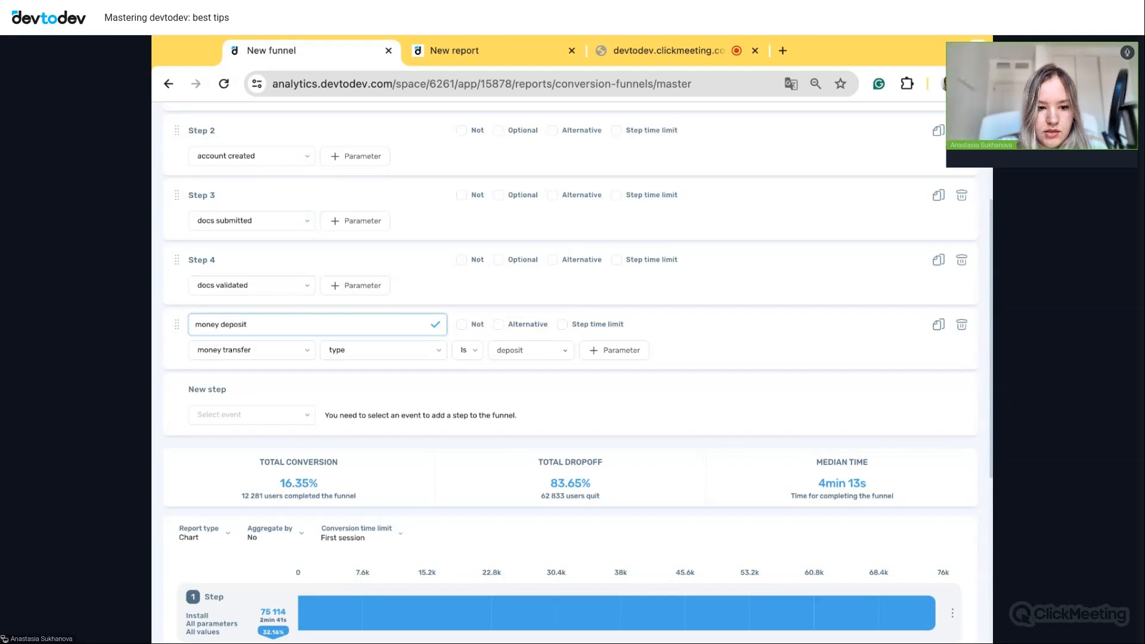
left_click(435, 324)
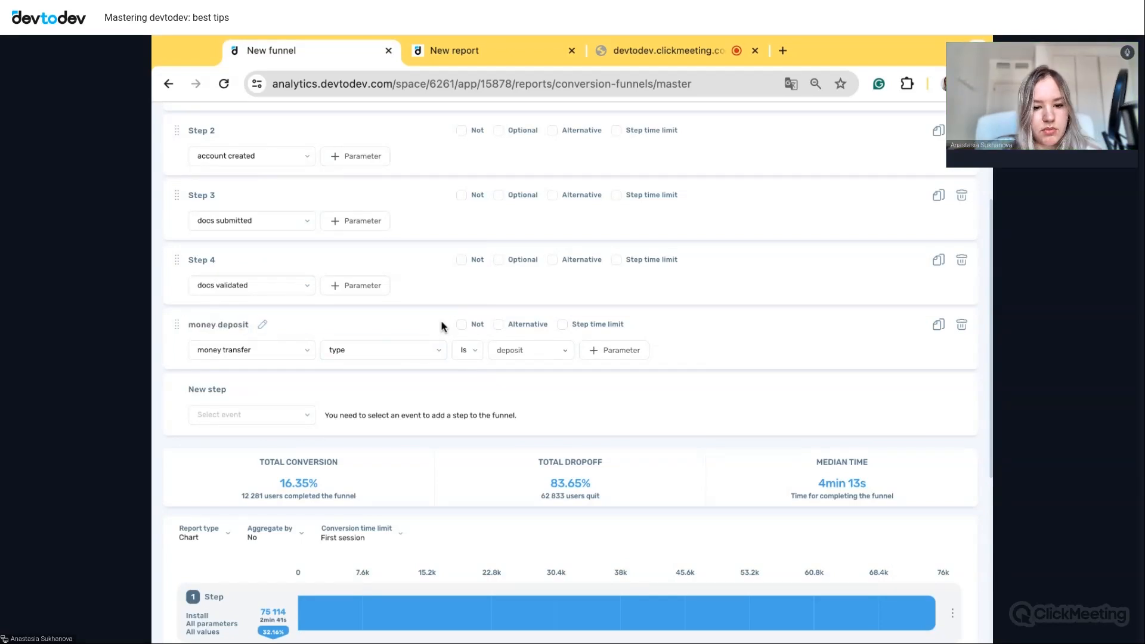
- Refresh the funnel report and check the name of the fifth step in the chart
scroll(699, 316, "up", 3)
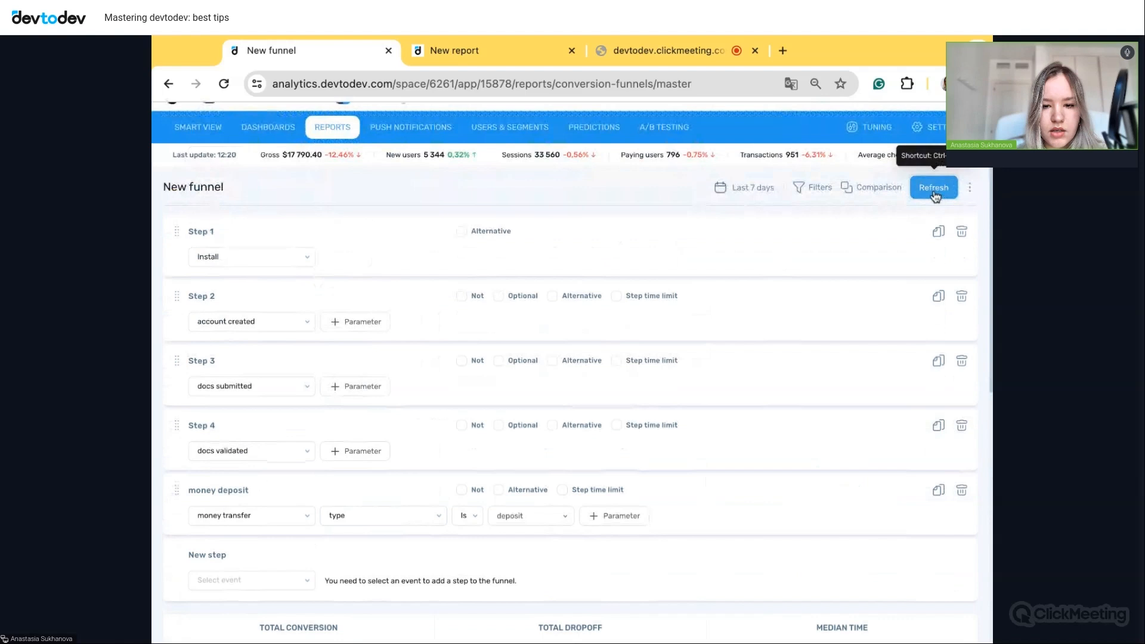
left_click(934, 188)
scroll(723, 388, "down", 8)
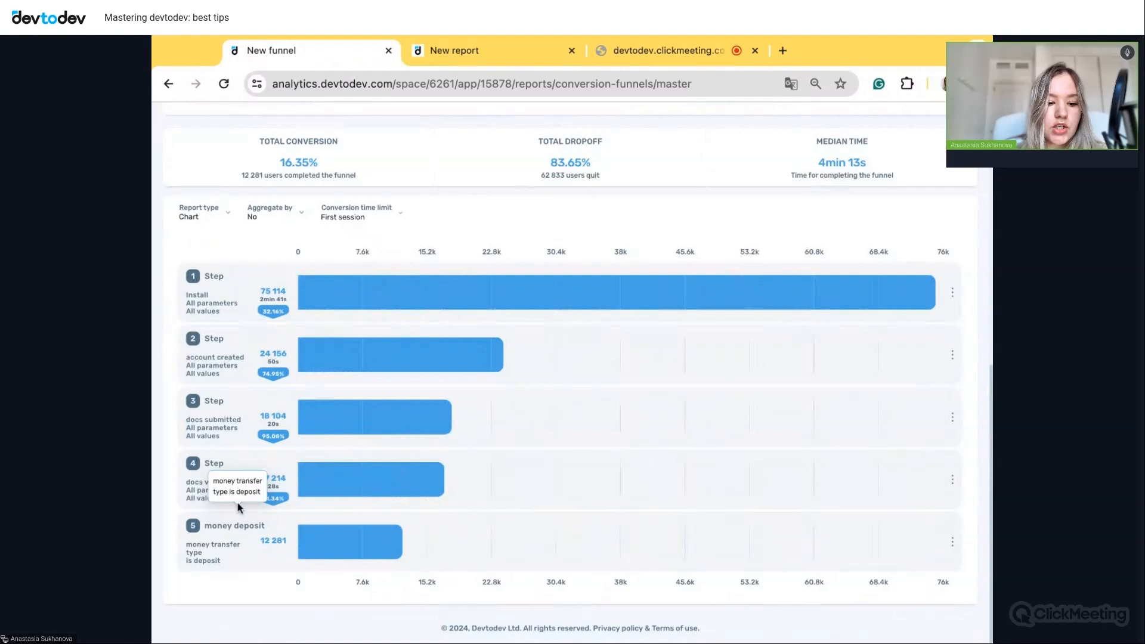
scroll(227, 405, "up", 6)
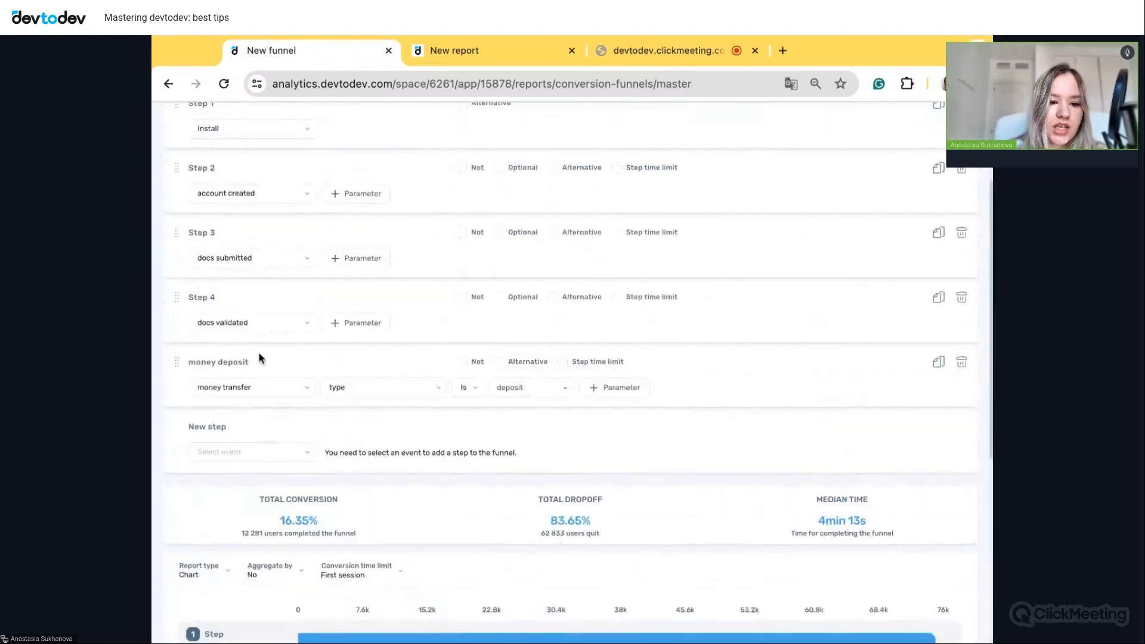
scroll(293, 471, "down", 2)
scroll(293, 472, "up", 4)
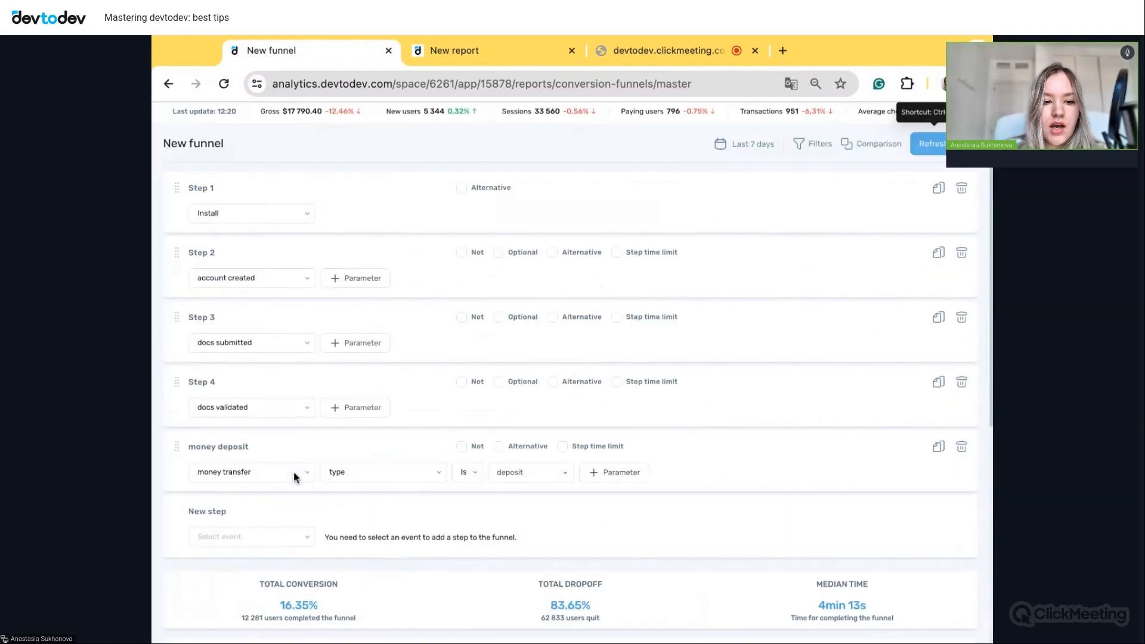
- Open the recently viewed dashboard named New dashboard
scroll(294, 471, "up", 2)
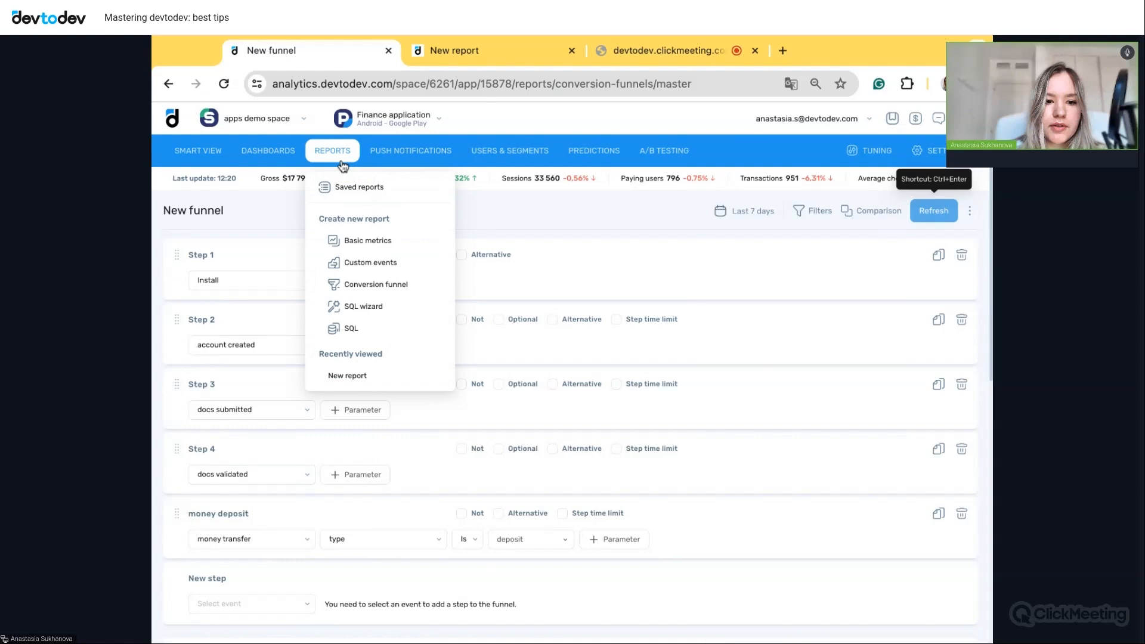
mouse_move(276, 153)
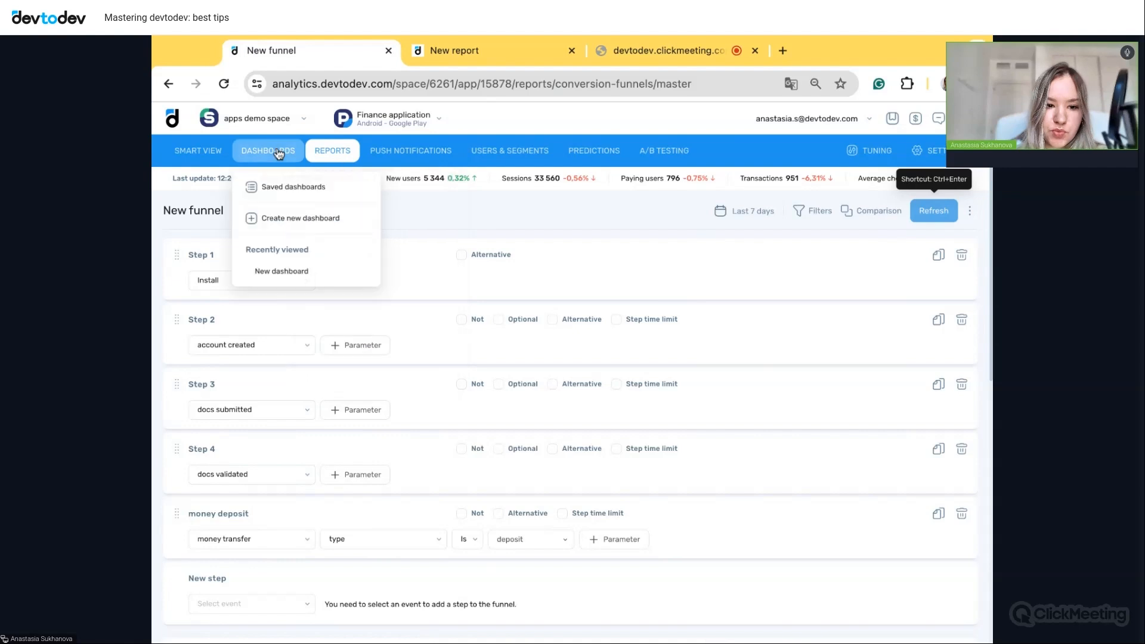
left_click(281, 276)
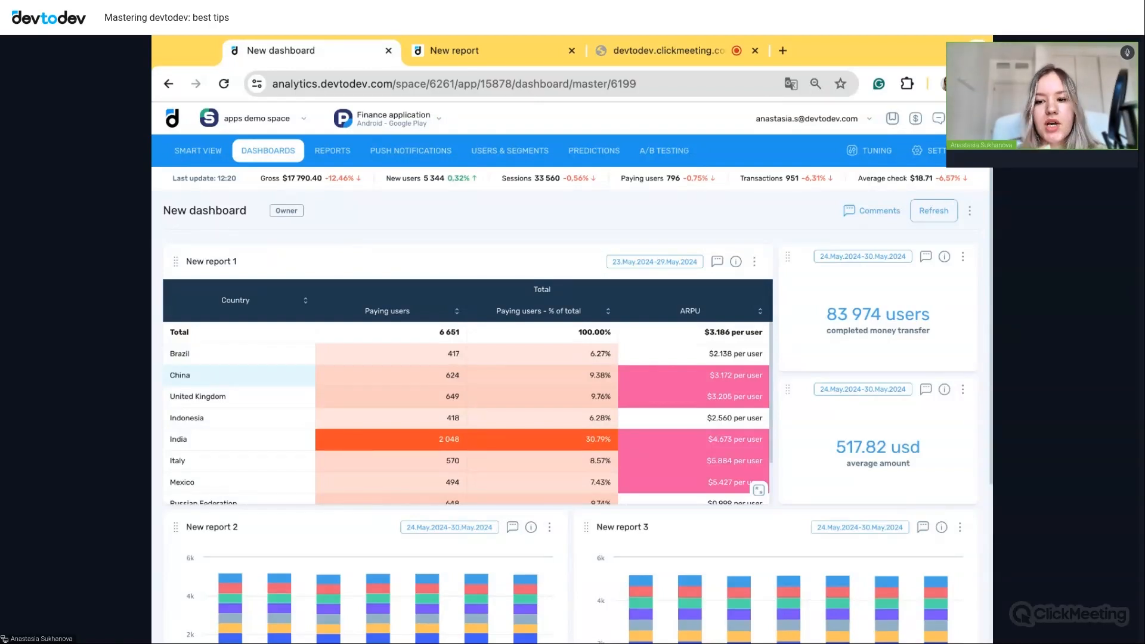
- Turn off automatic column width for the New report 1 table and narrow its Country and Paying users columns
left_click(754, 261)
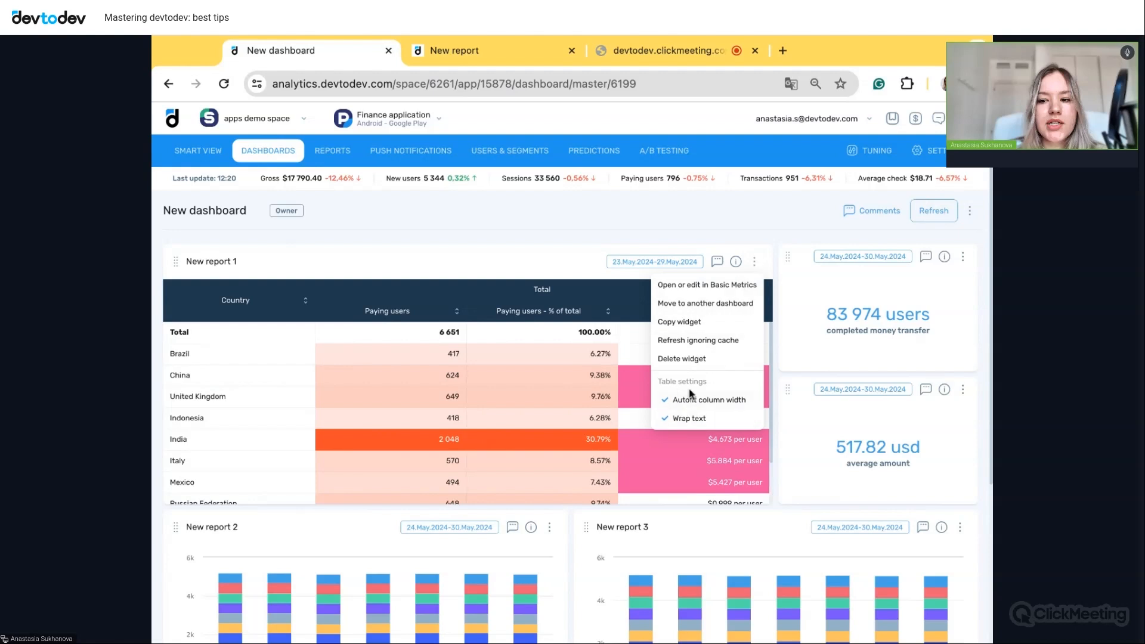
left_click(704, 400)
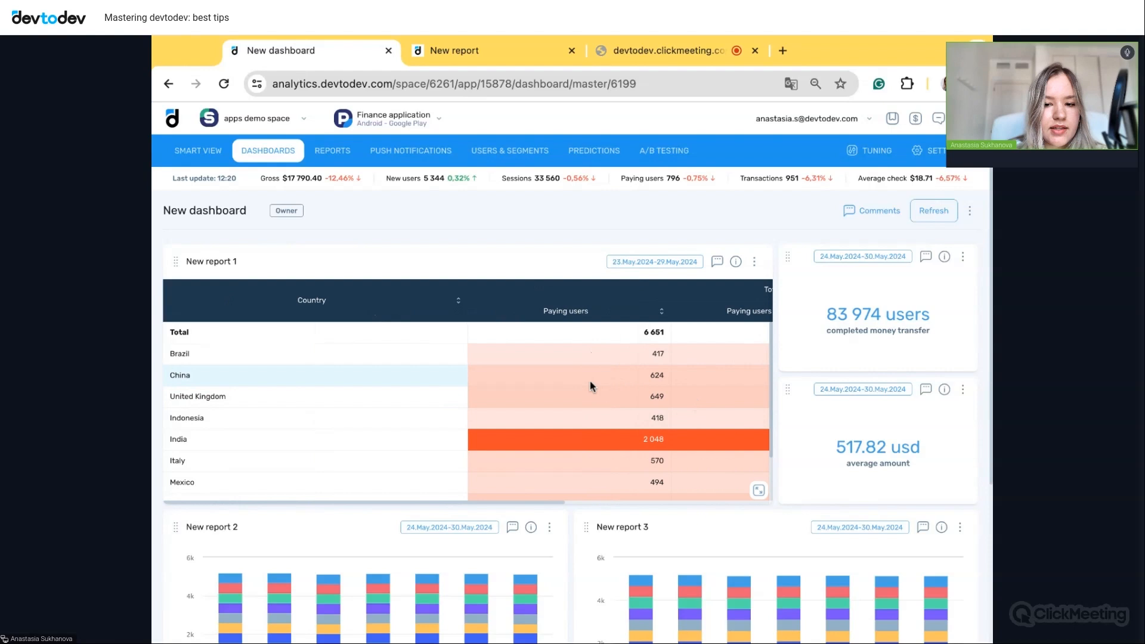
left_click_drag(469, 315, 335, 321)
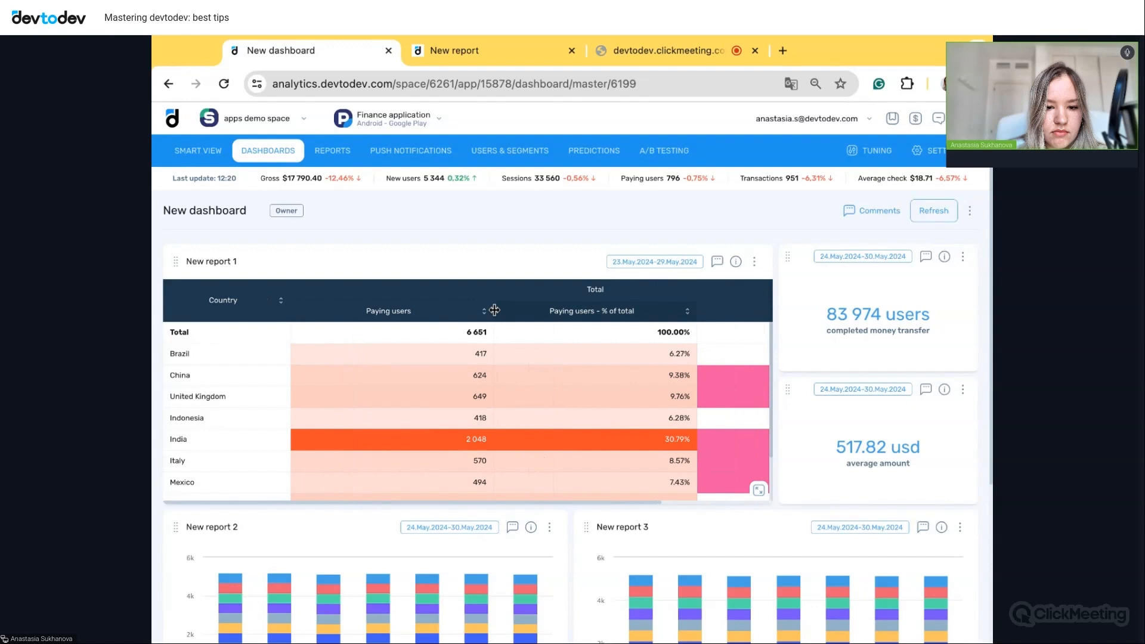
left_click_drag(494, 310, 380, 310)
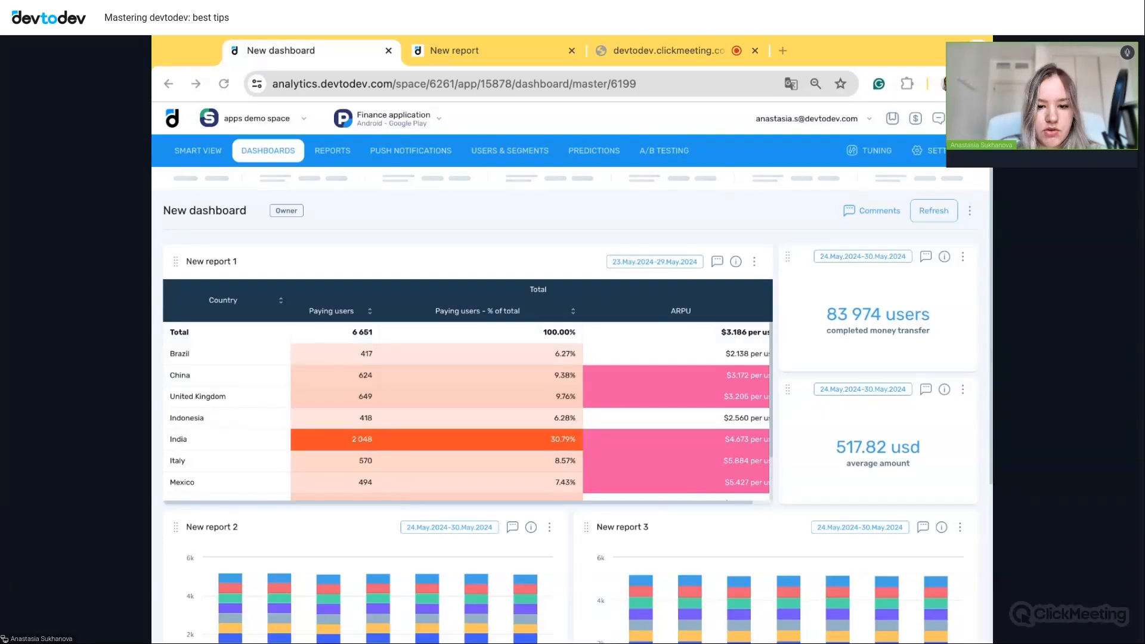
- Look over the New dashboard widgets, the actions available for the dashboard and the comments of the New report 1 widget
scroll(466, 411, "down", 1)
scroll(572, 388, "down", 3)
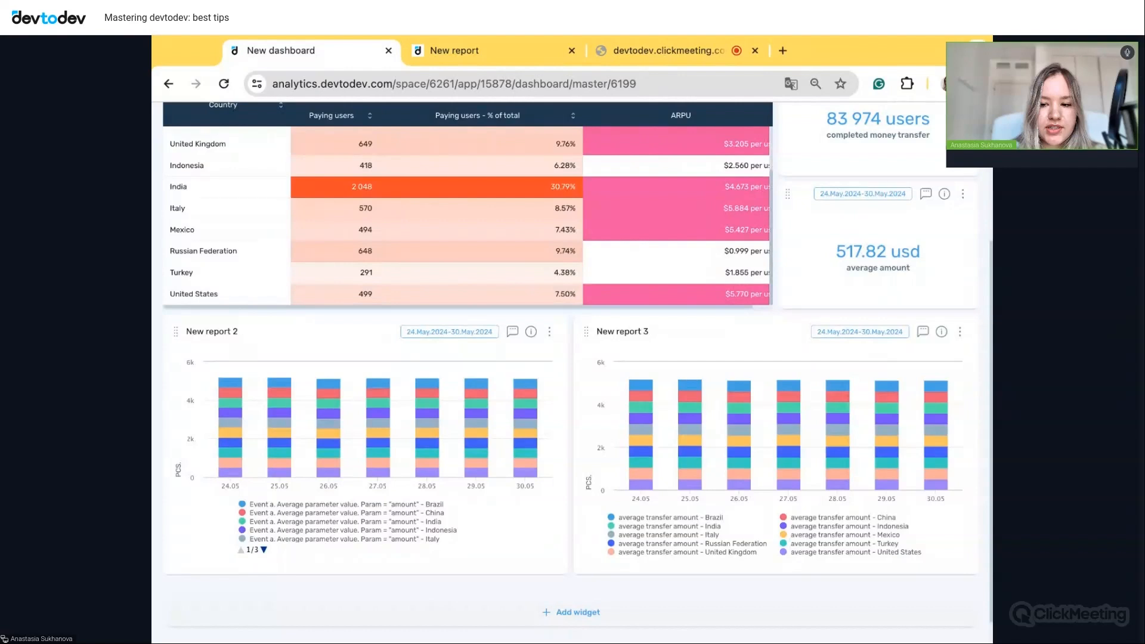
scroll(865, 417, "up", 3)
scroll(718, 353, "up", 2)
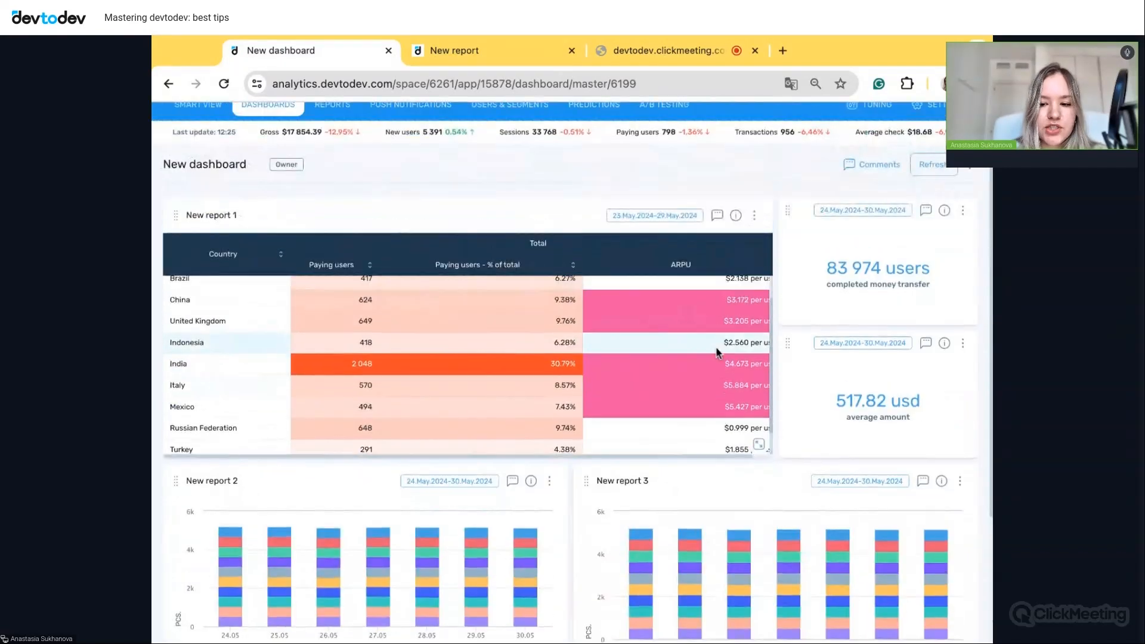
left_click(974, 171)
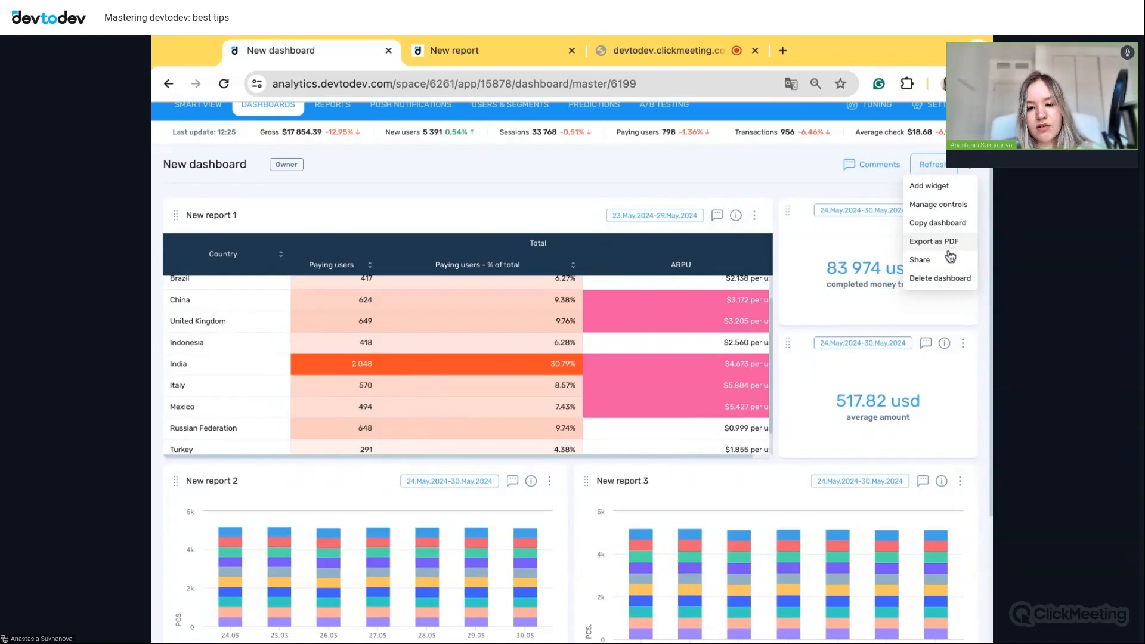
left_click(970, 166)
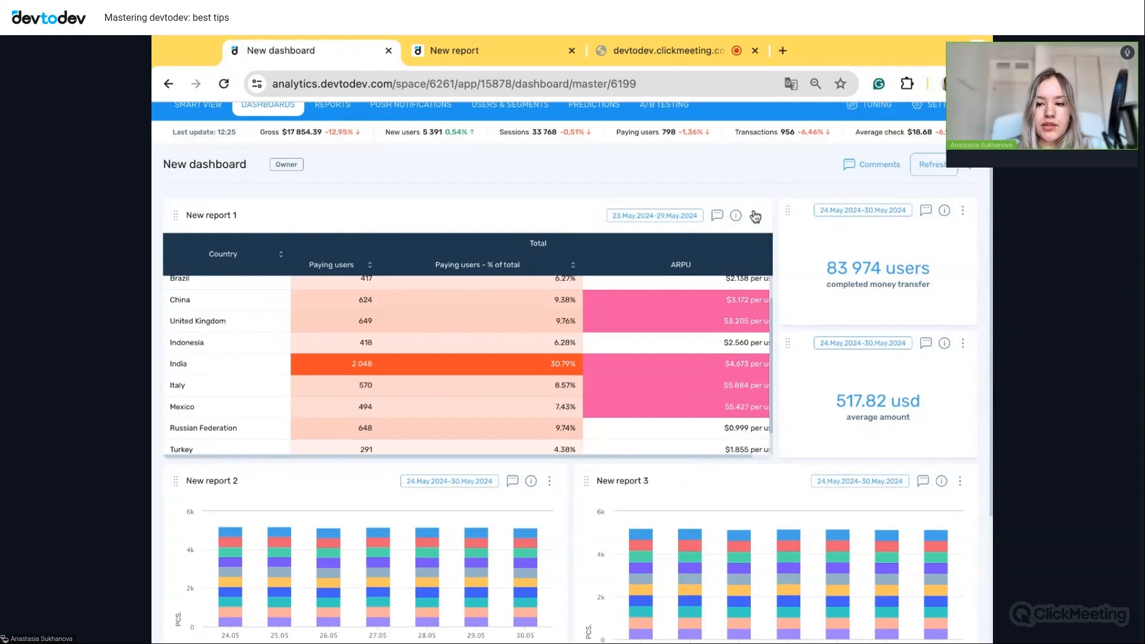
left_click(716, 216)
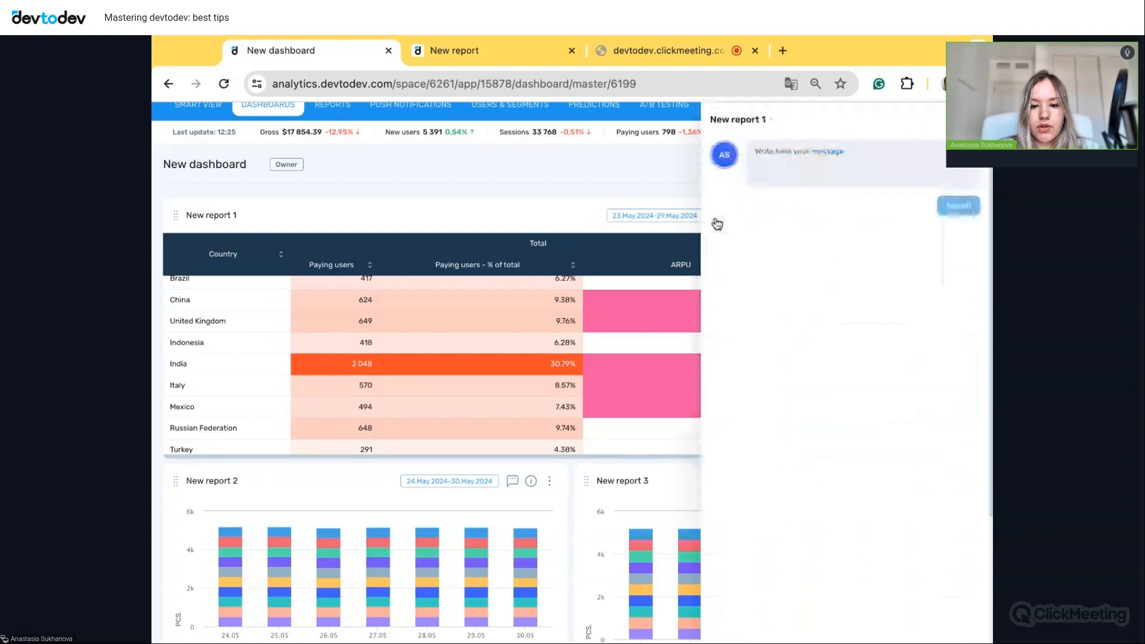
left_click(976, 119)
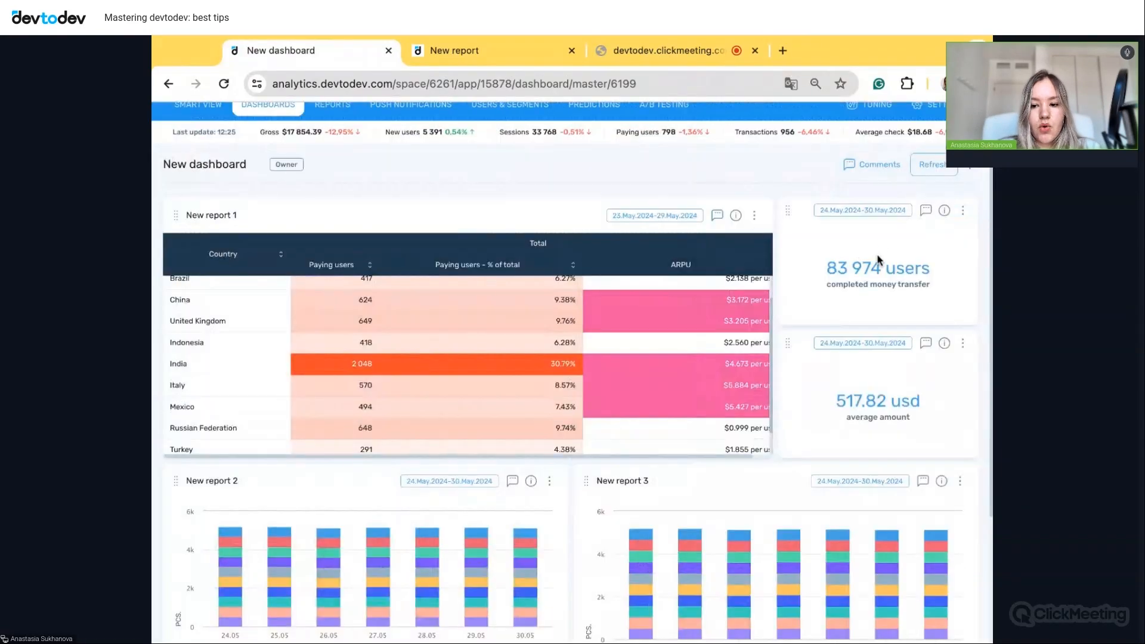
- Post a general dashboard comment that mentions a colleague with the text "please help", granting them access to the dashboard
left_click(872, 165)
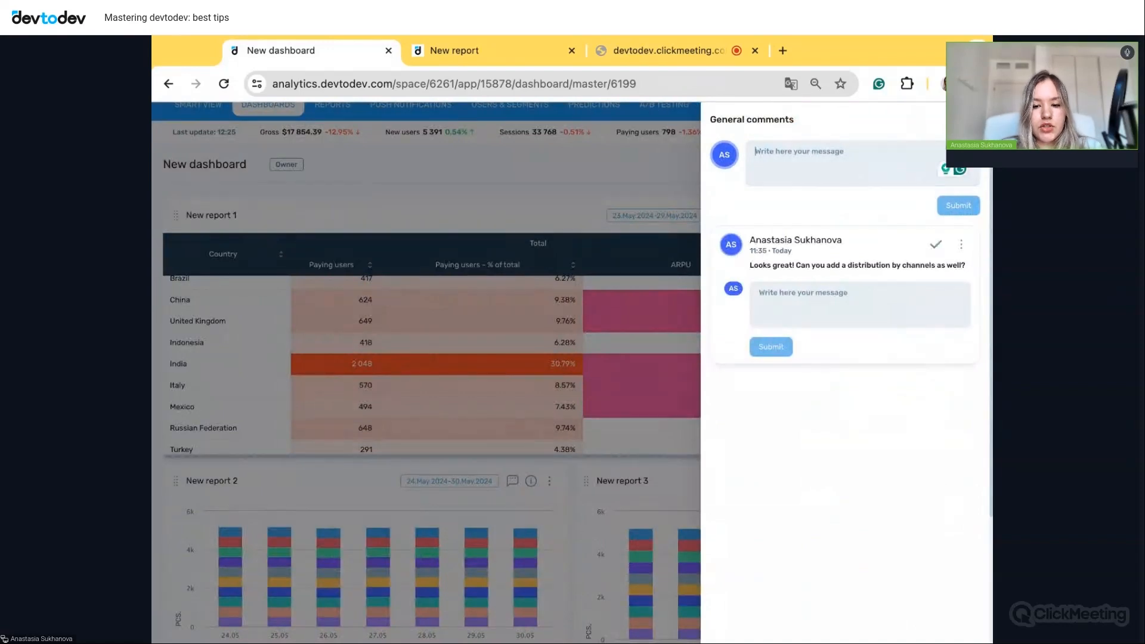
type("@na")
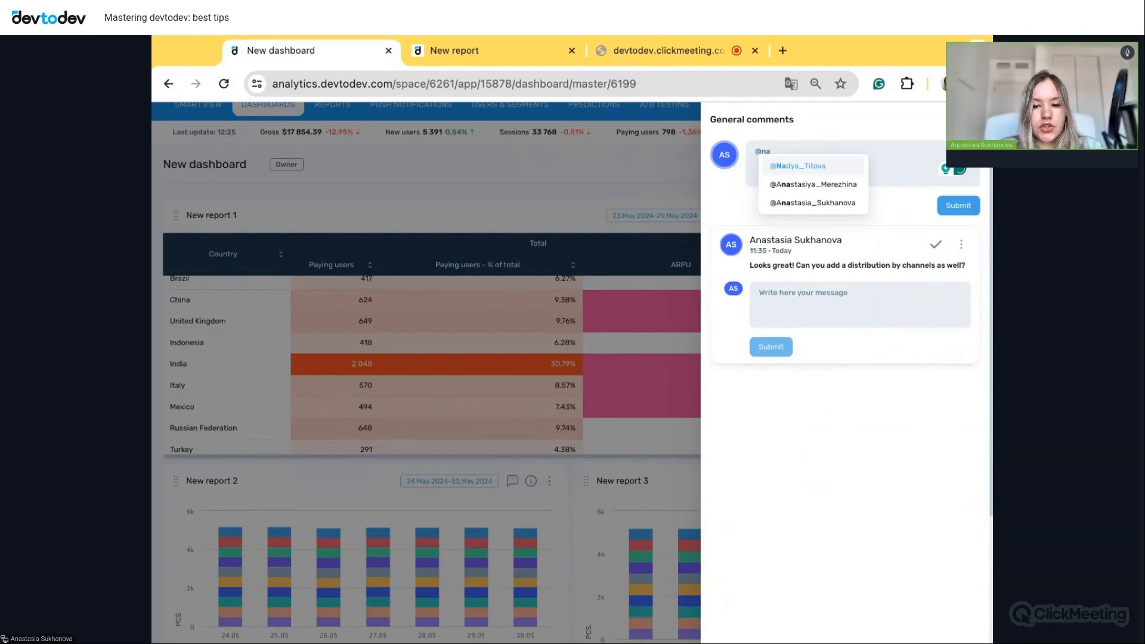
left_click(843, 168)
type("pl")
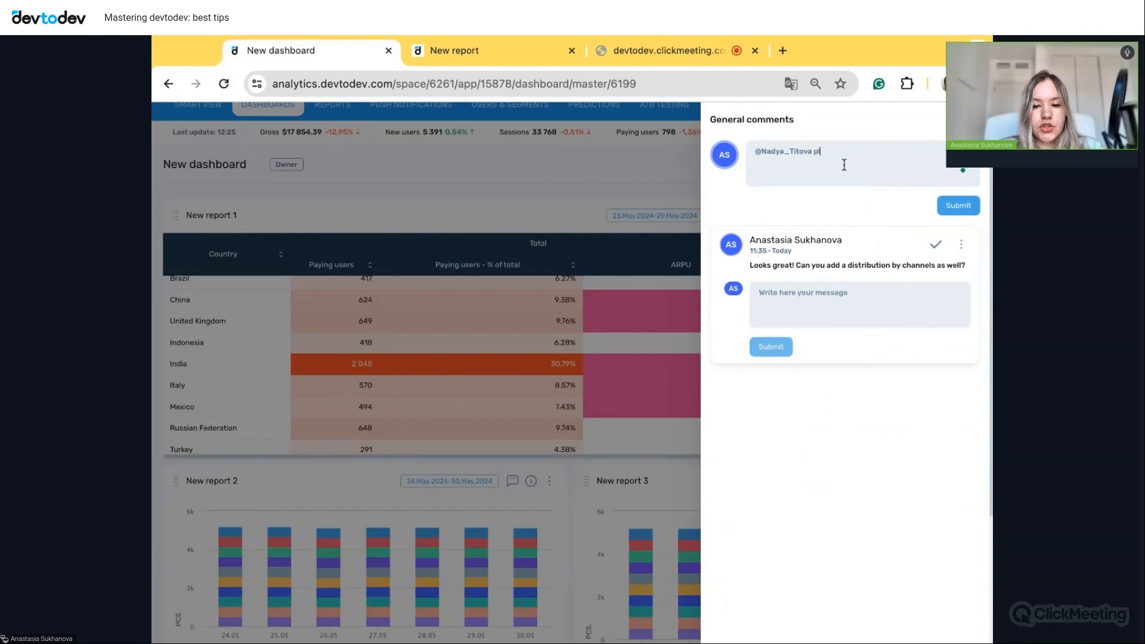
type("ease help")
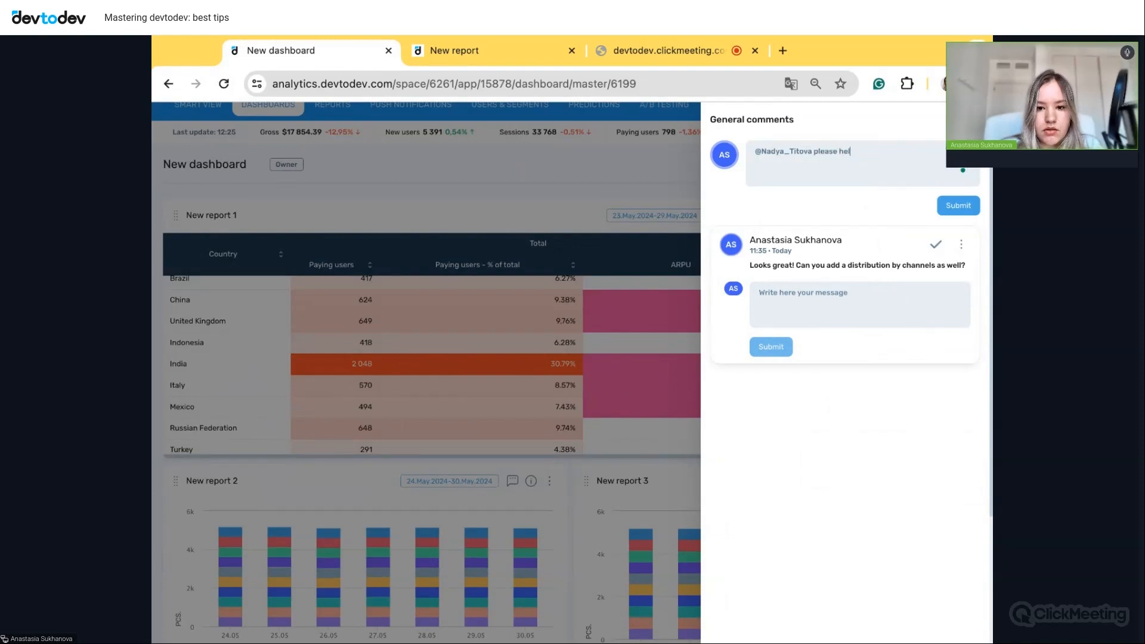
left_click(958, 205)
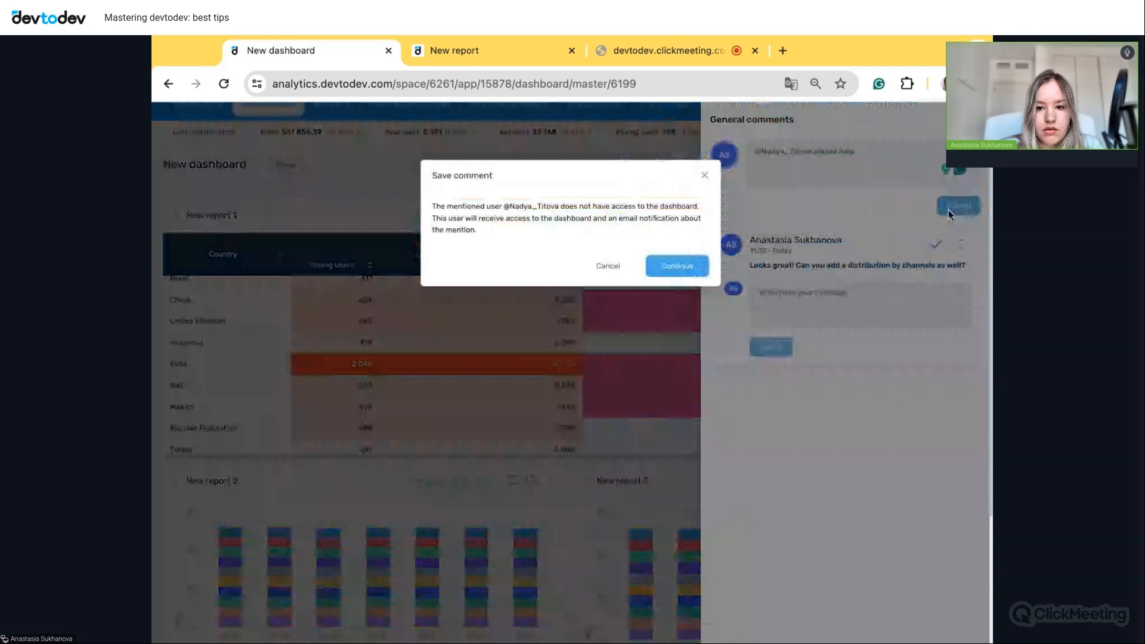
left_click(678, 267)
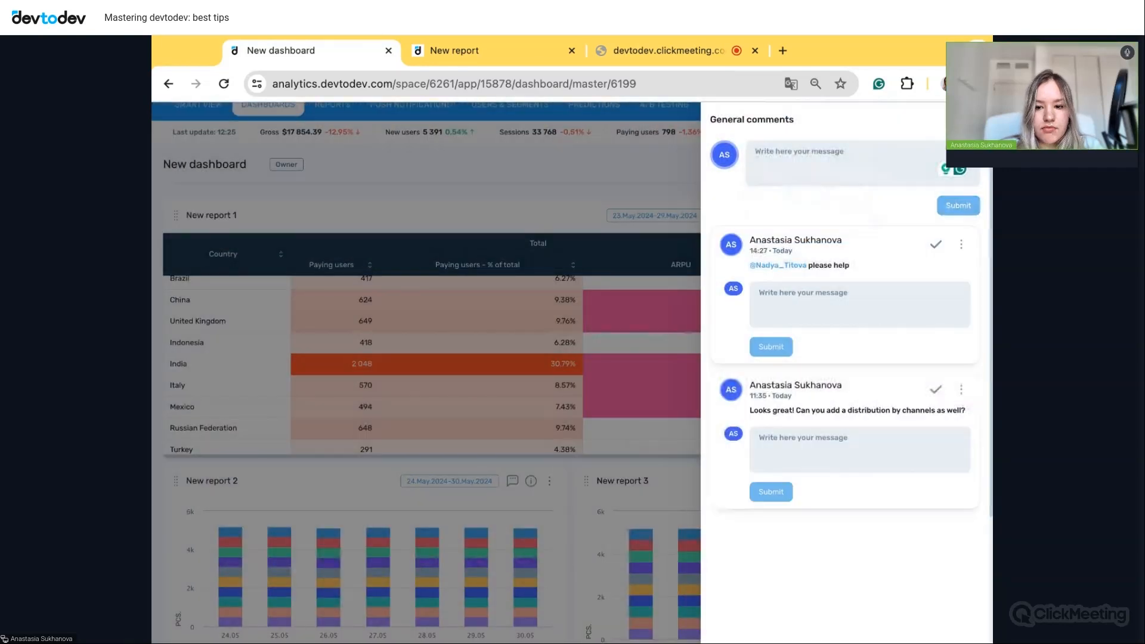
left_click(973, 119)
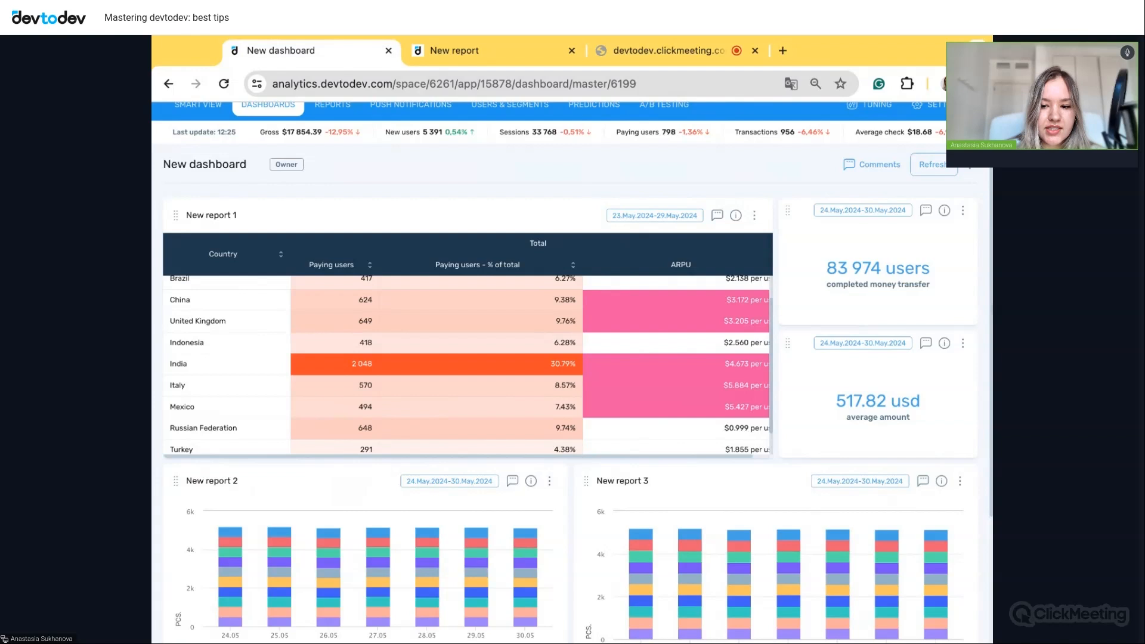
- Go to the Tuning section and show the May 2024 calendar of labels
scroll(923, 218, "up", 1)
left_click(873, 149)
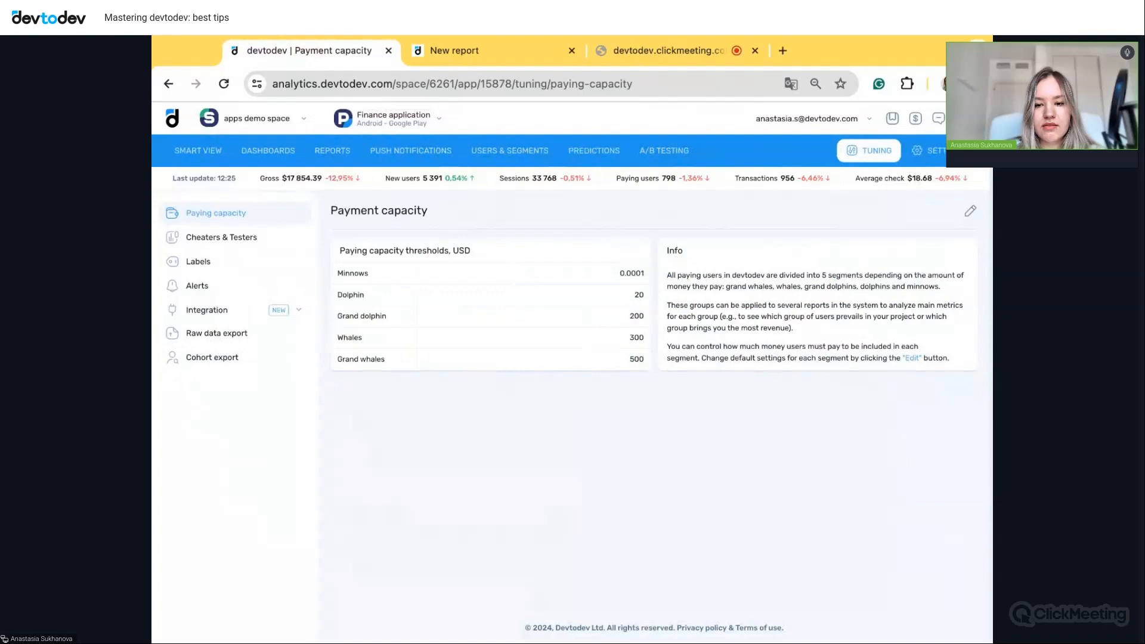
left_click(213, 267)
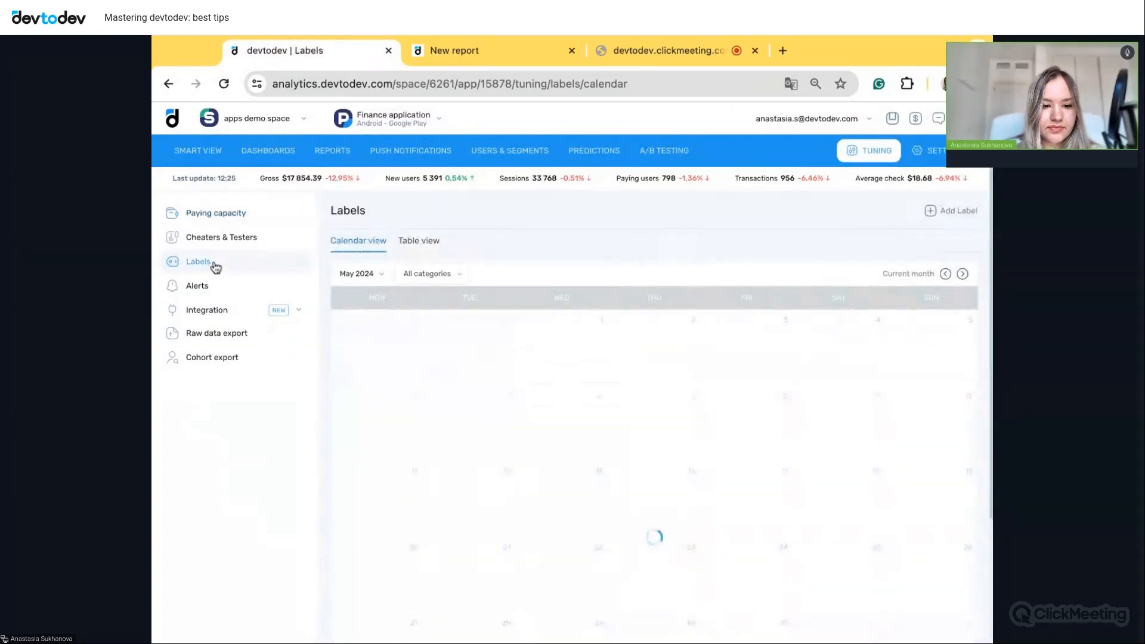
scroll(697, 449, "down", 3)
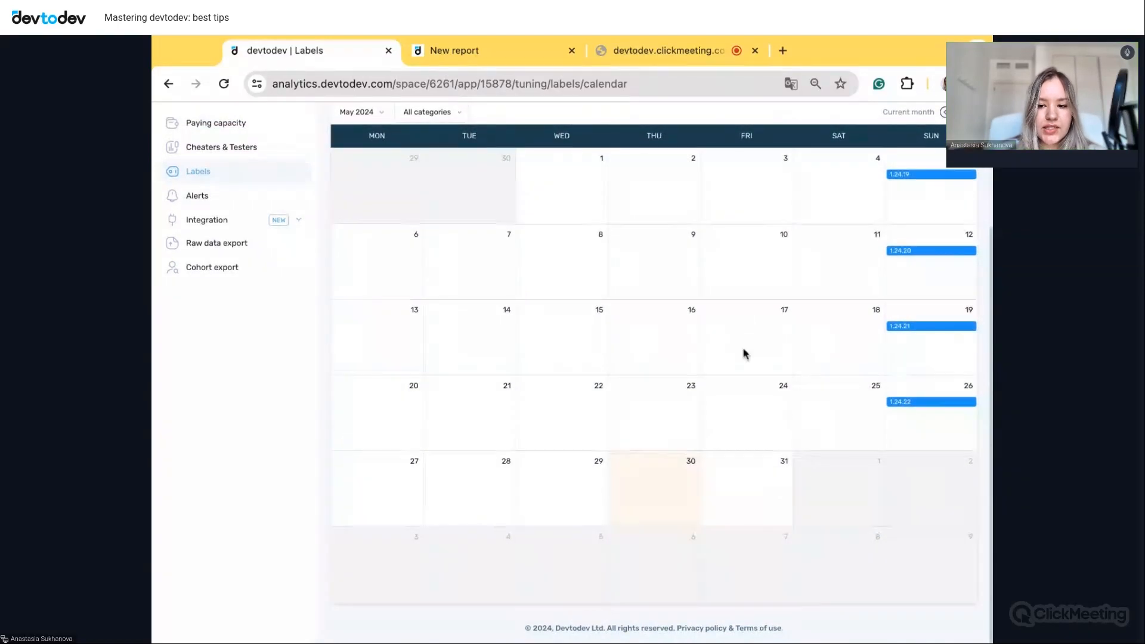
- Check the form for adding a label on 16 May and the details of the existing 1.24.22 label without changing anything
left_click(664, 341)
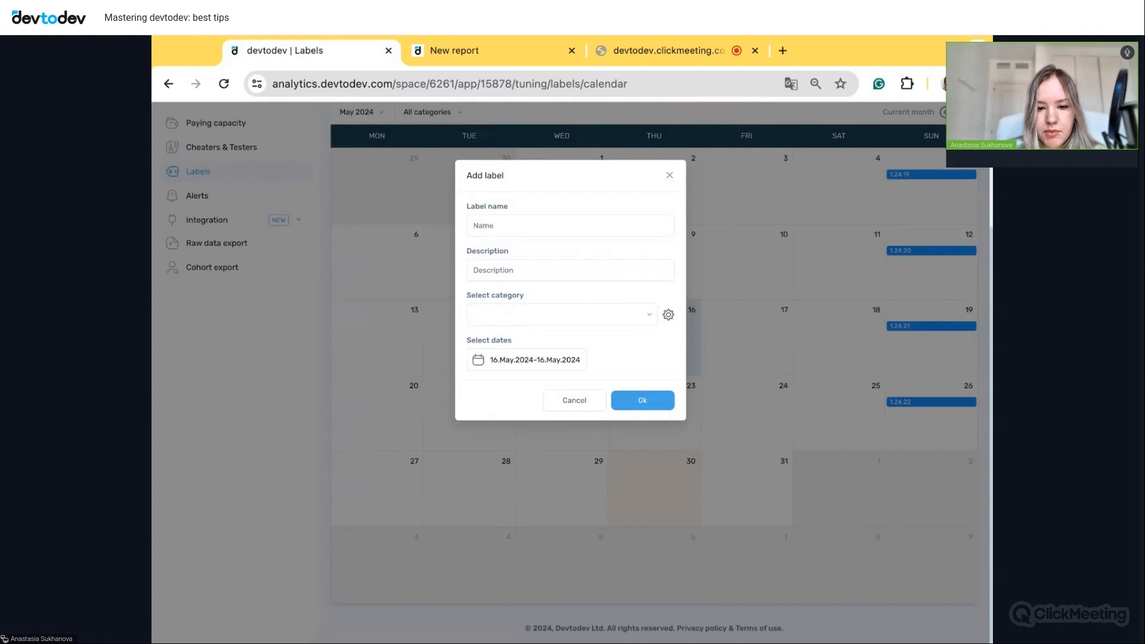
left_click(669, 176)
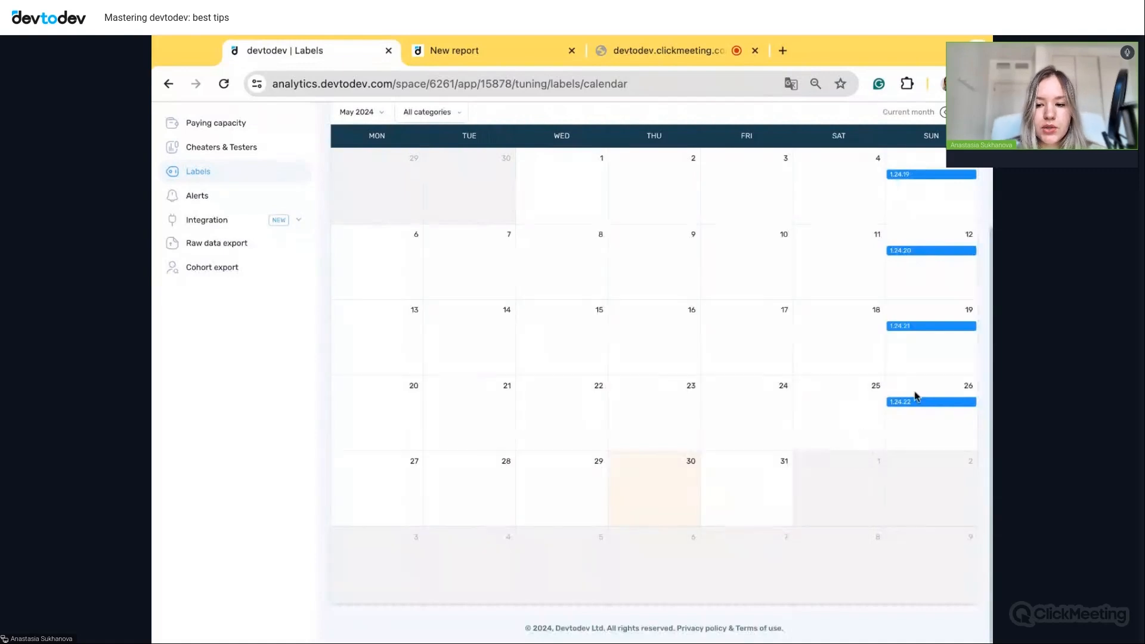
left_click(941, 403)
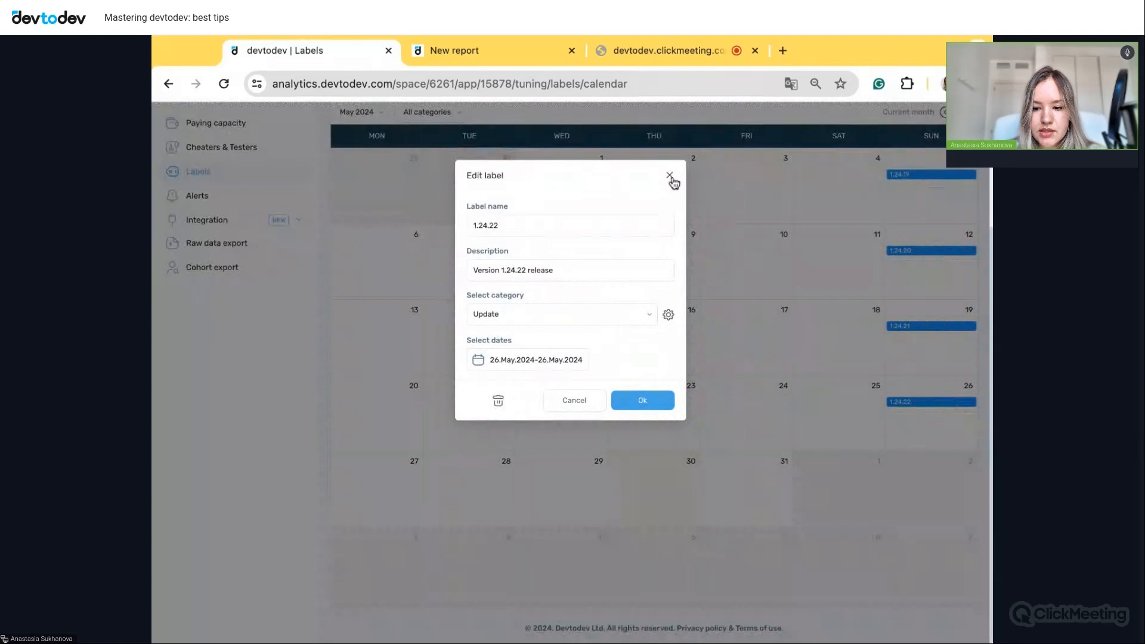
left_click(669, 176)
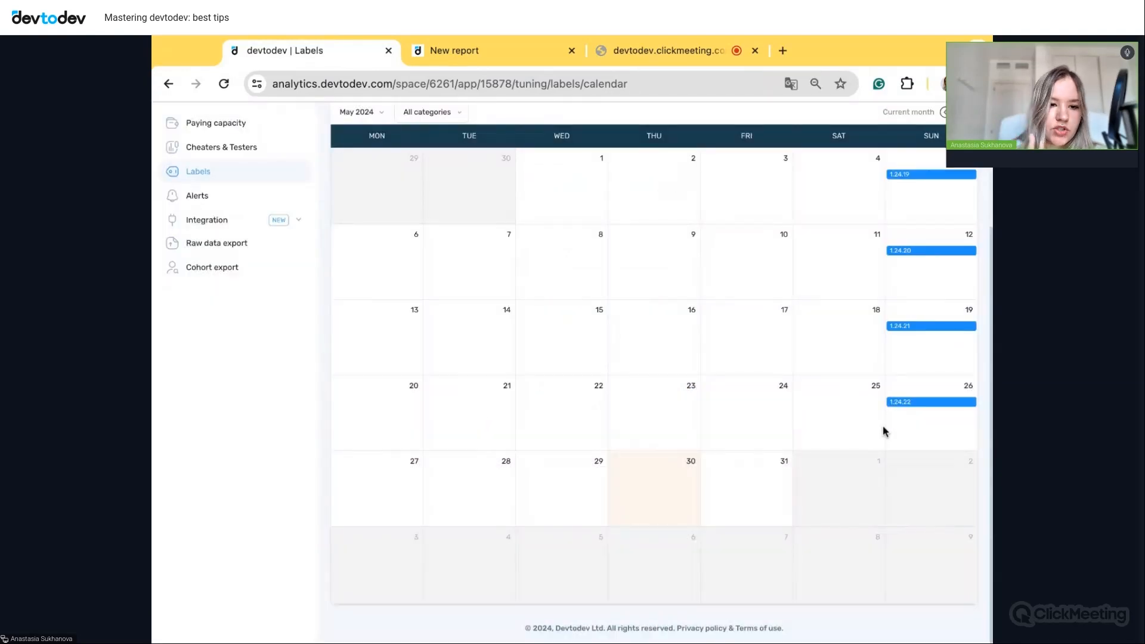
- Switch to the New report with the Day 0 timespent metric and turn on labels for its chart
left_click(500, 54)
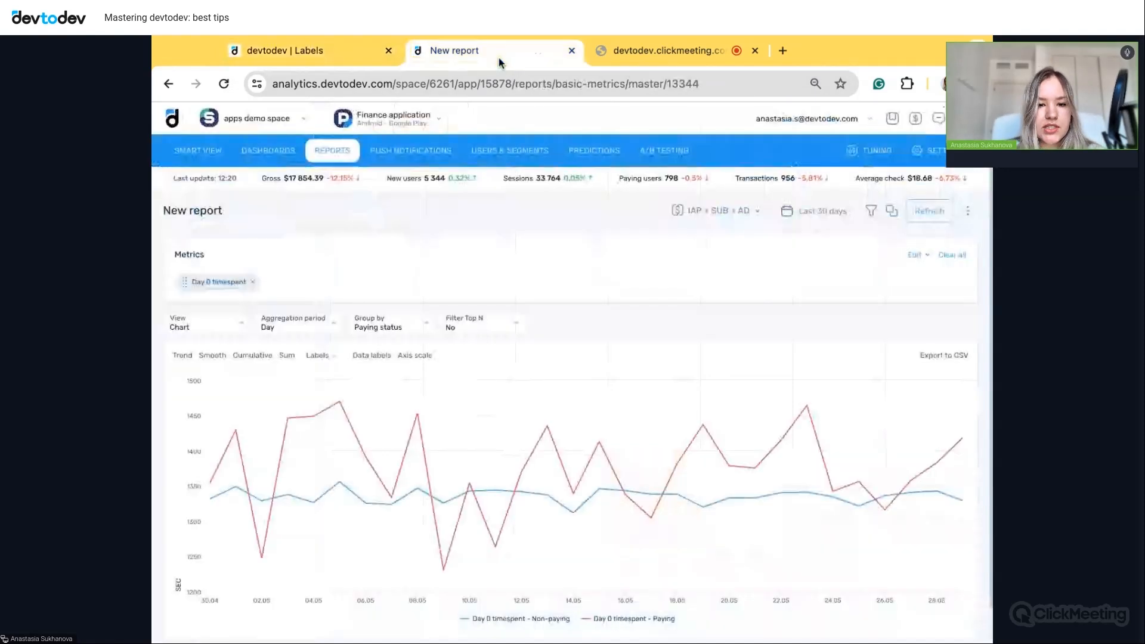
scroll(554, 286, "down", 1)
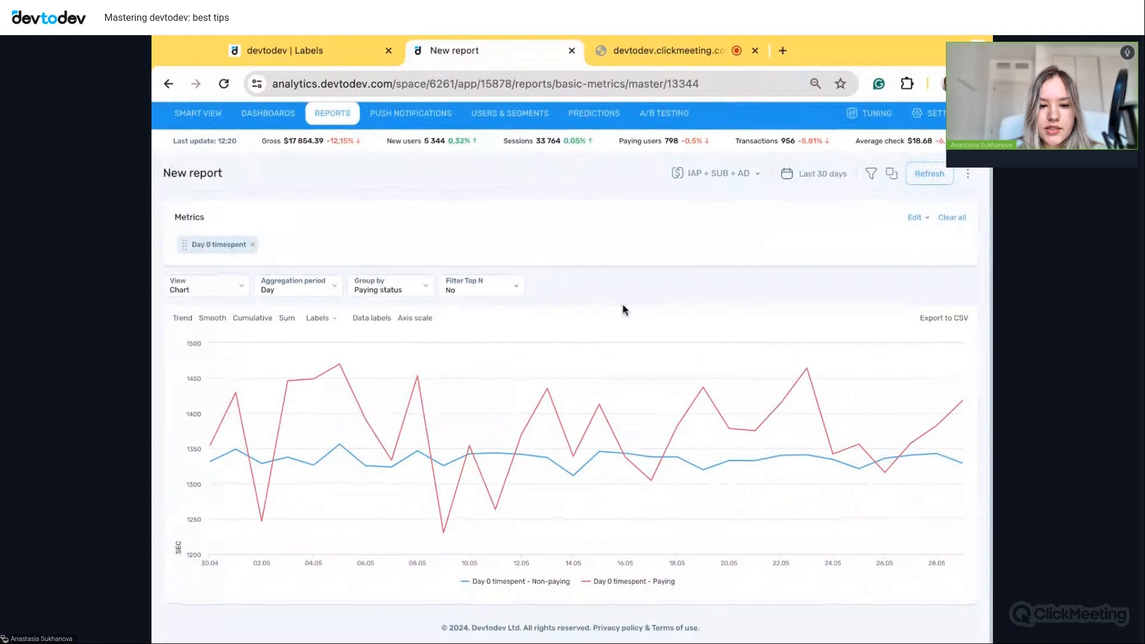
left_click(370, 319)
scroll(378, 337, "up", 1)
left_click(375, 357)
left_click(322, 358)
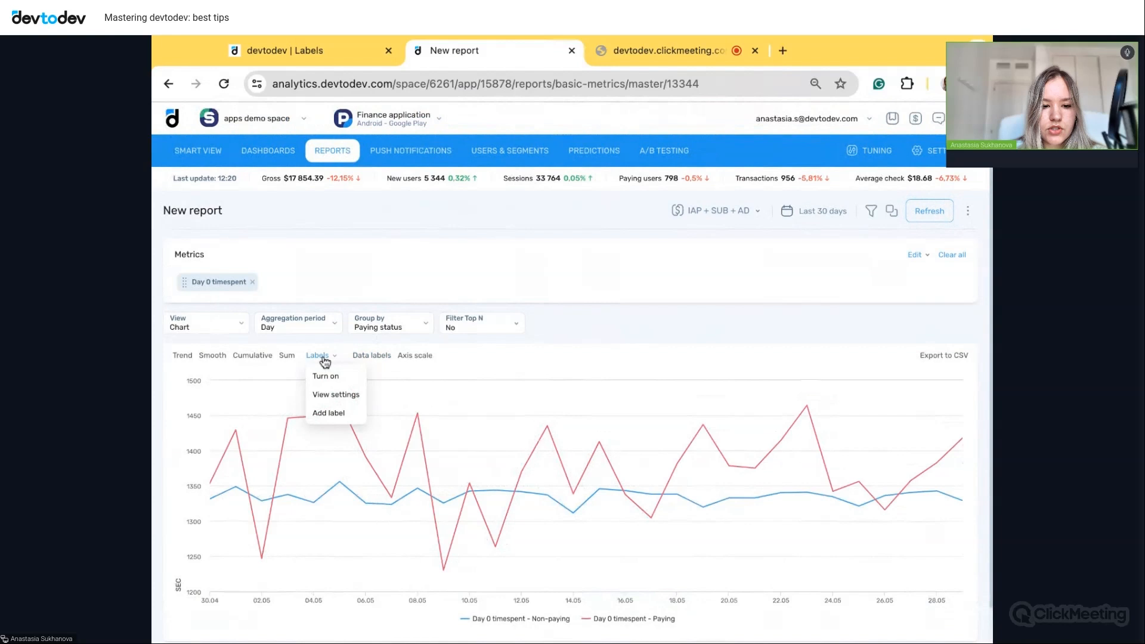
left_click(343, 379)
- Examine the details of the 1.24.21 and 1.24.22 release labels below the Day 0 timespent chart
scroll(539, 454, "down", 3)
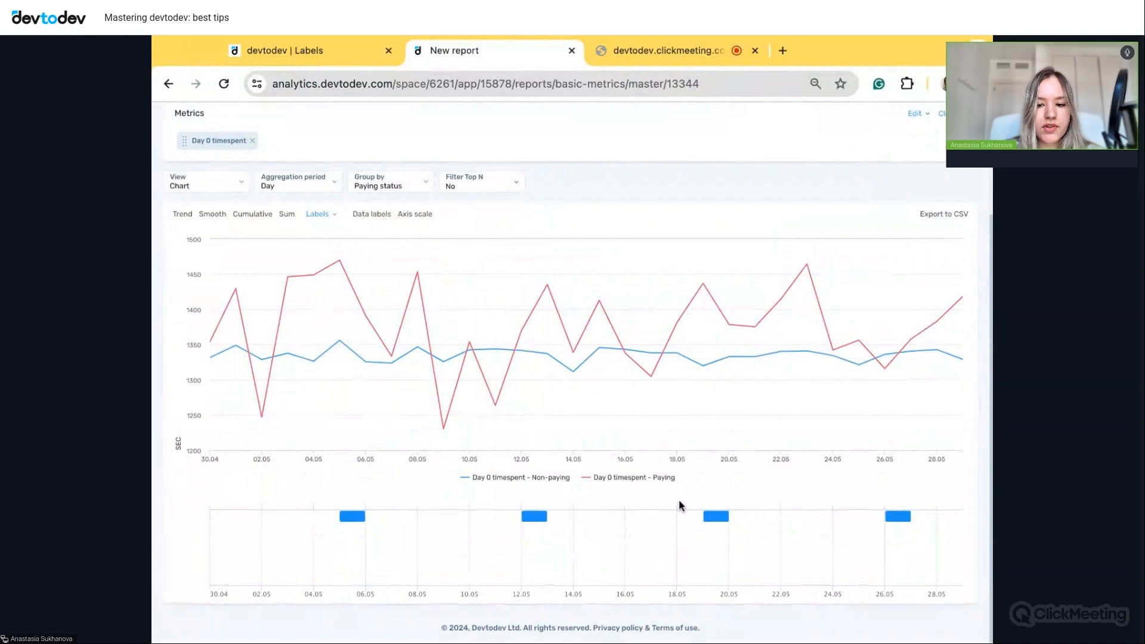
mouse_move(719, 517)
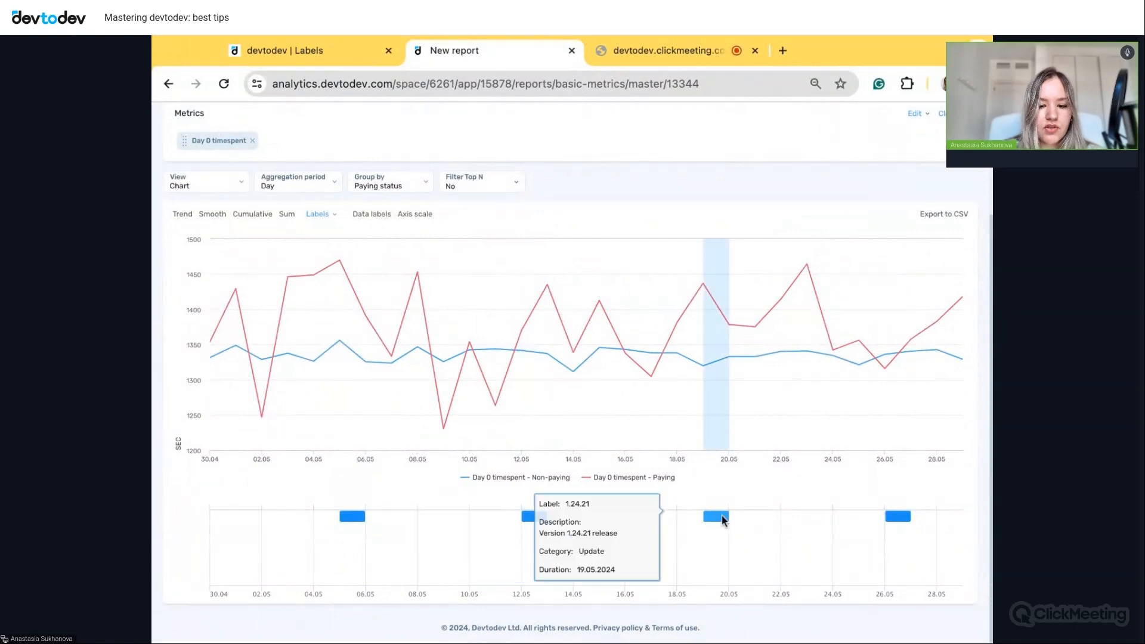
mouse_move(906, 521)
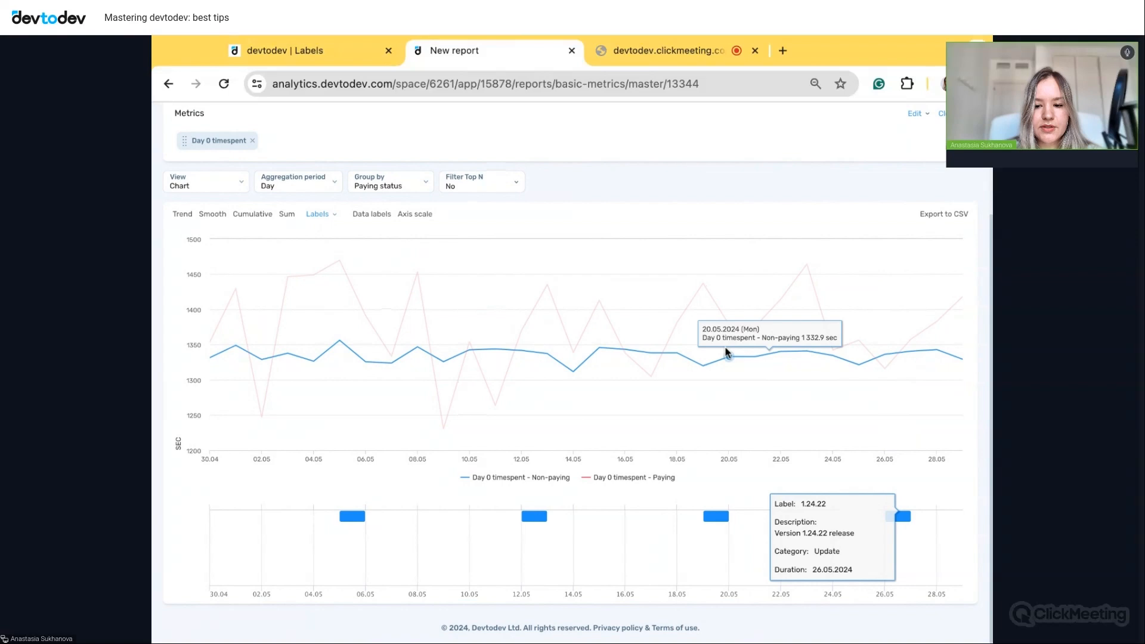
scroll(730, 364, "up", 2)
- Start a new alert in the Tuning section with Day 1 retention (calendar) as its metric
left_click(314, 53)
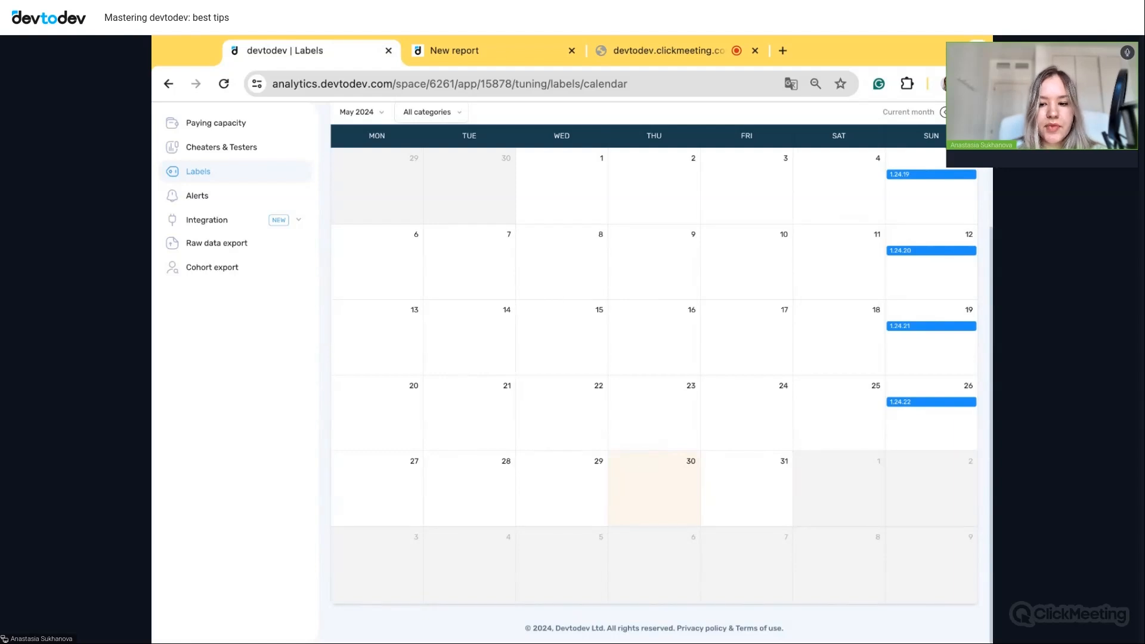
left_click(216, 197)
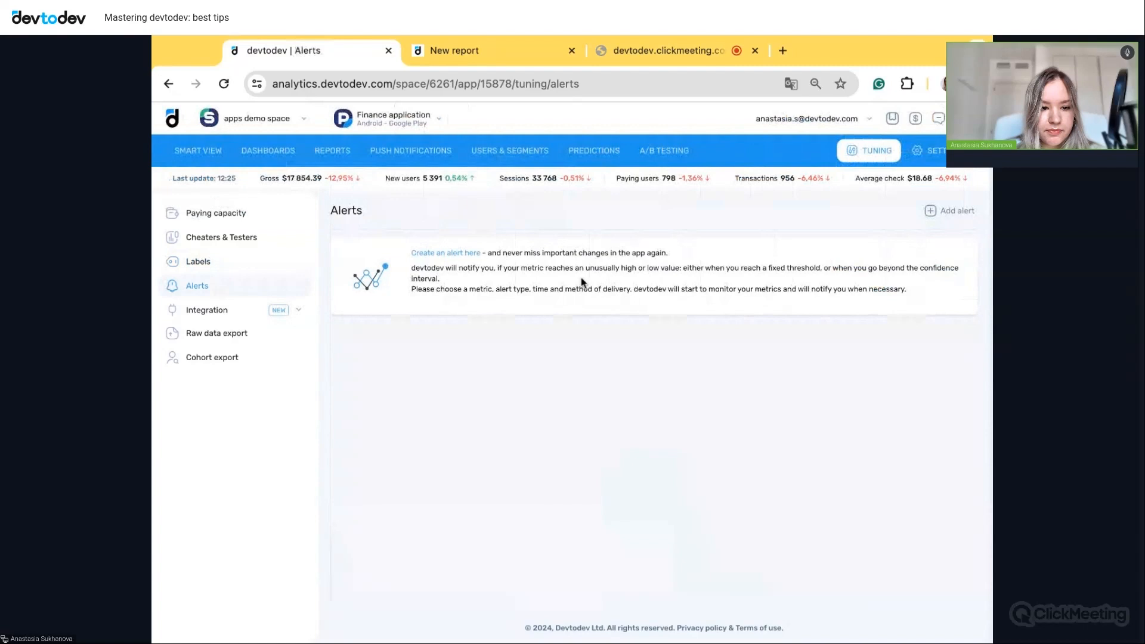
left_click(936, 216)
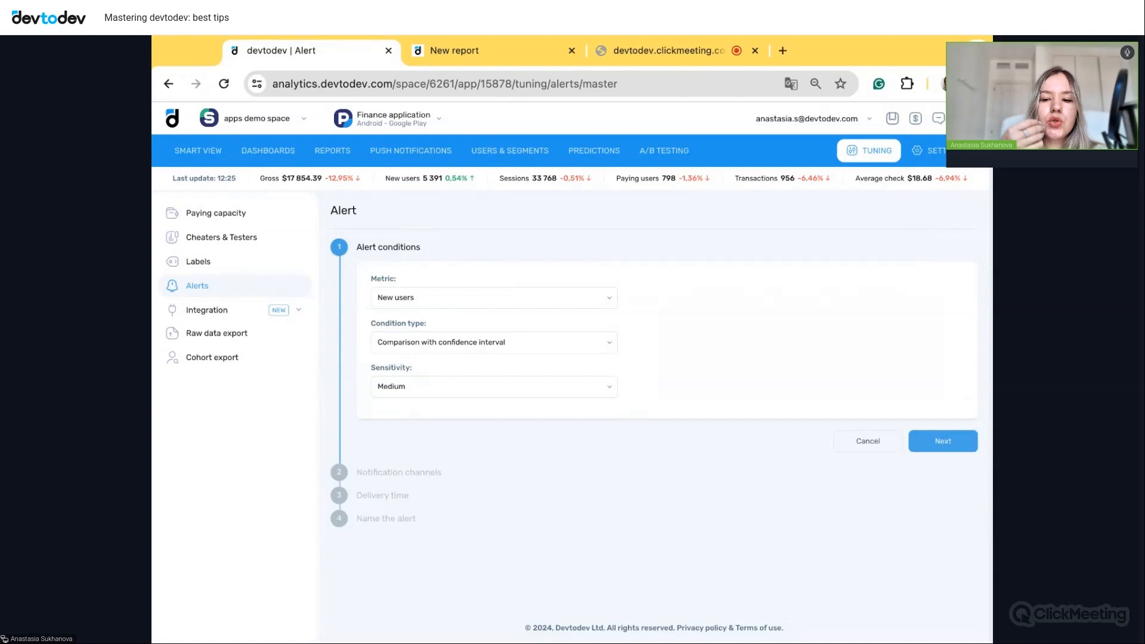
left_click(580, 305)
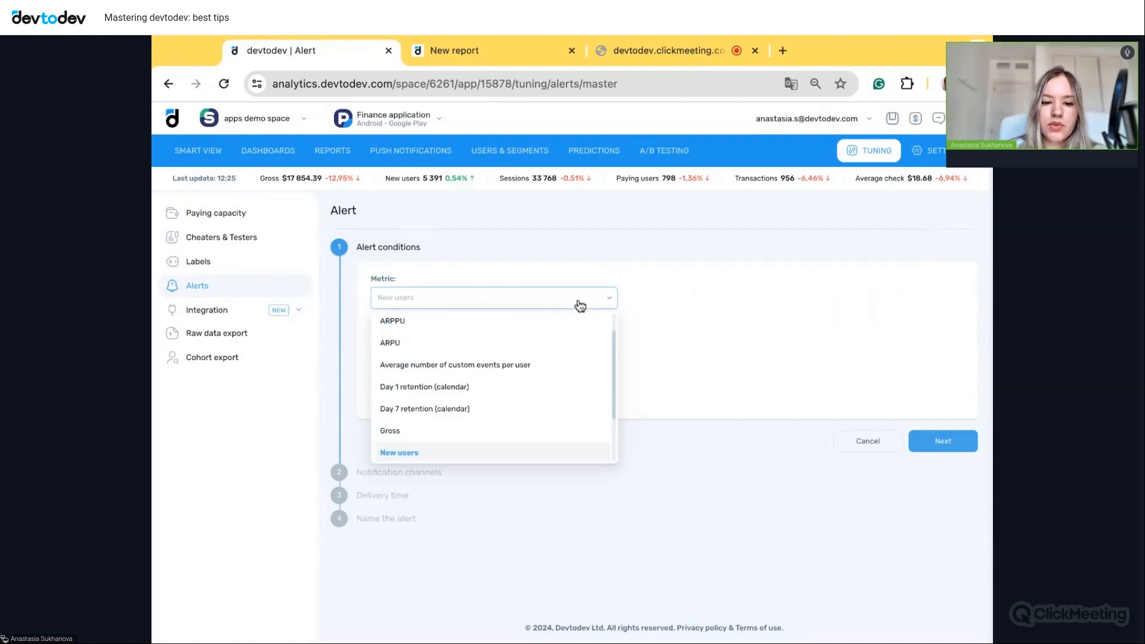
left_click(456, 389)
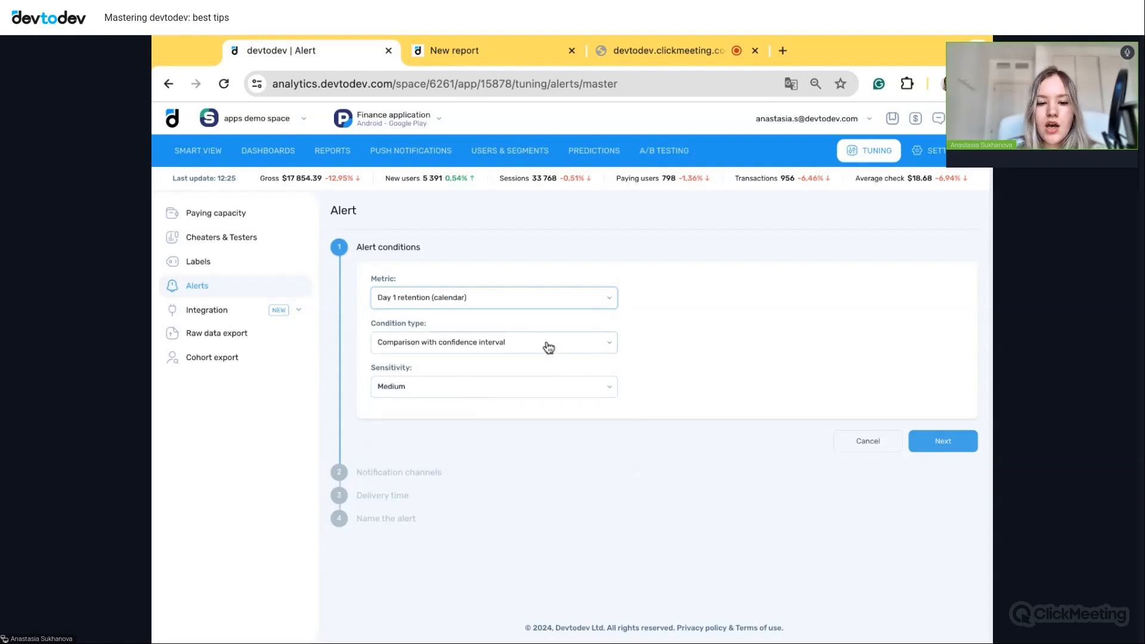
- Set the alert condition to comparison with the previous day, more than 10% increase or decrease, and proceed to the notification channels
left_click(548, 346)
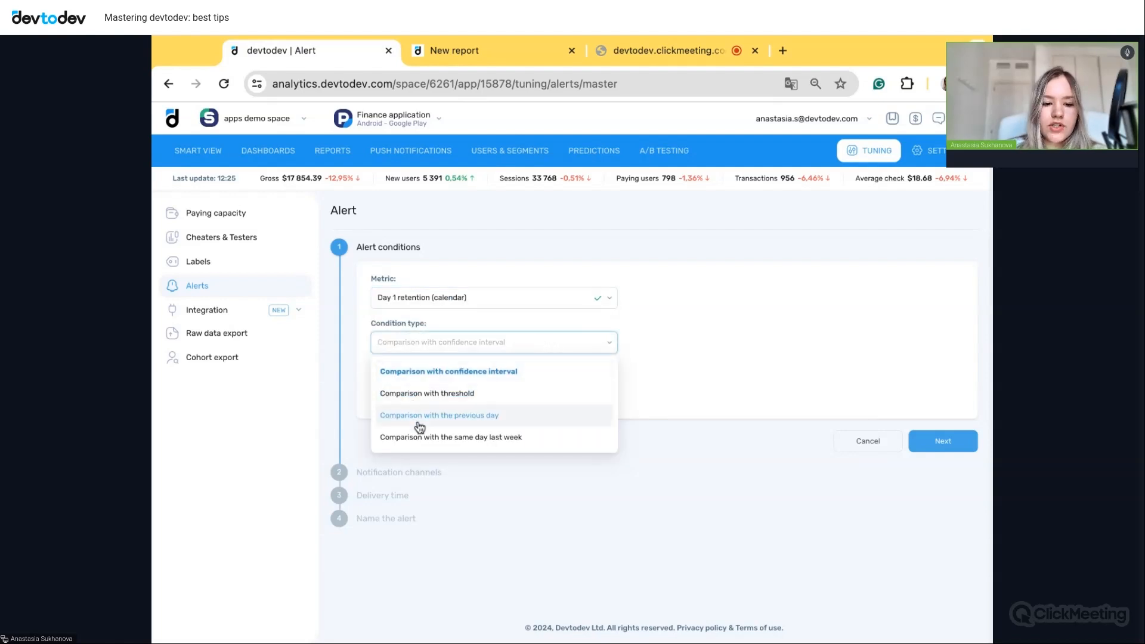
left_click(482, 425)
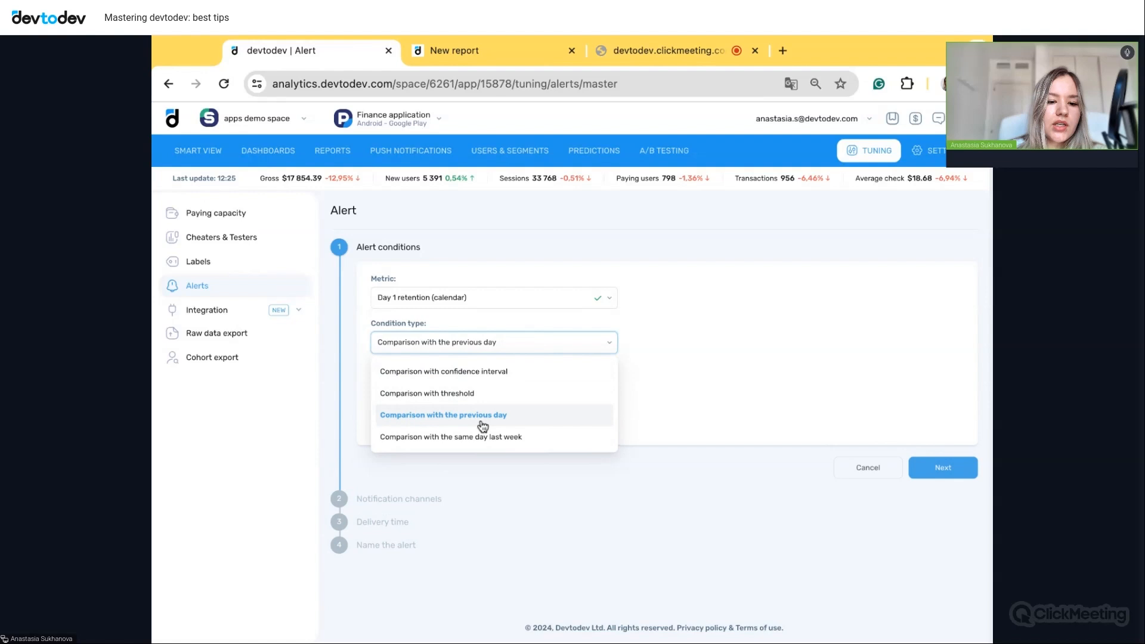
left_click(529, 375)
type("10")
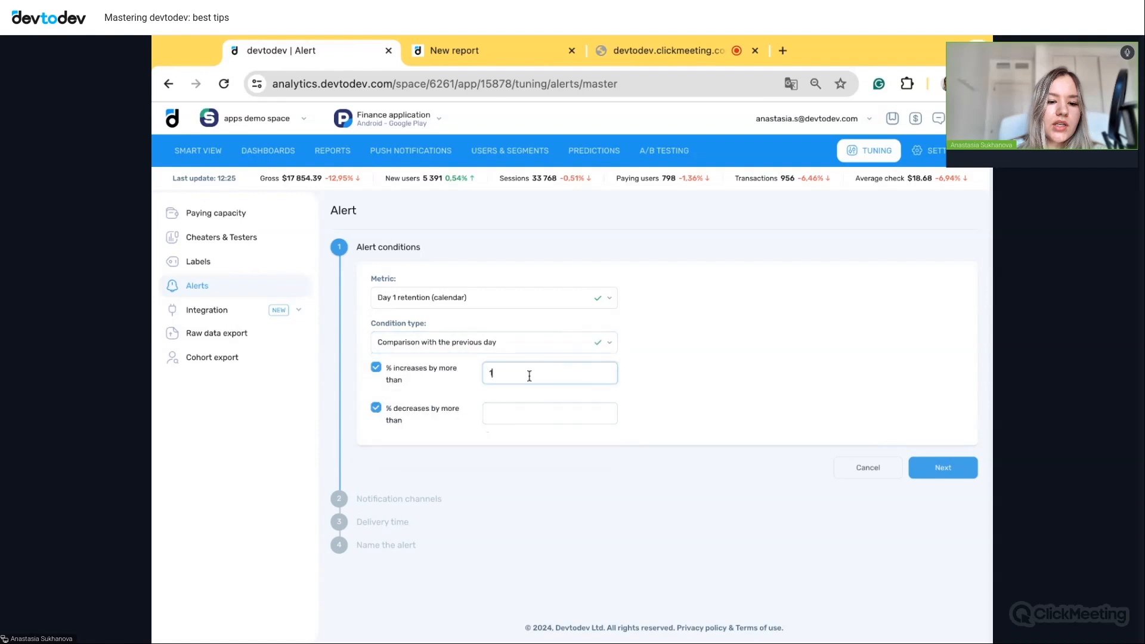
left_click(530, 406)
type("1")
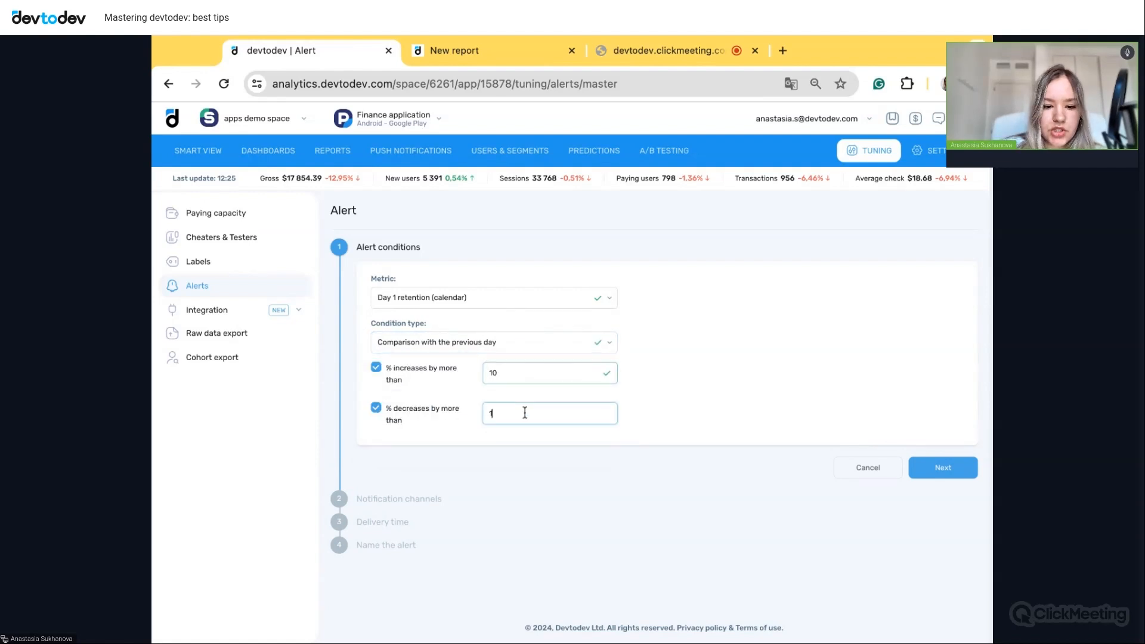
type("0")
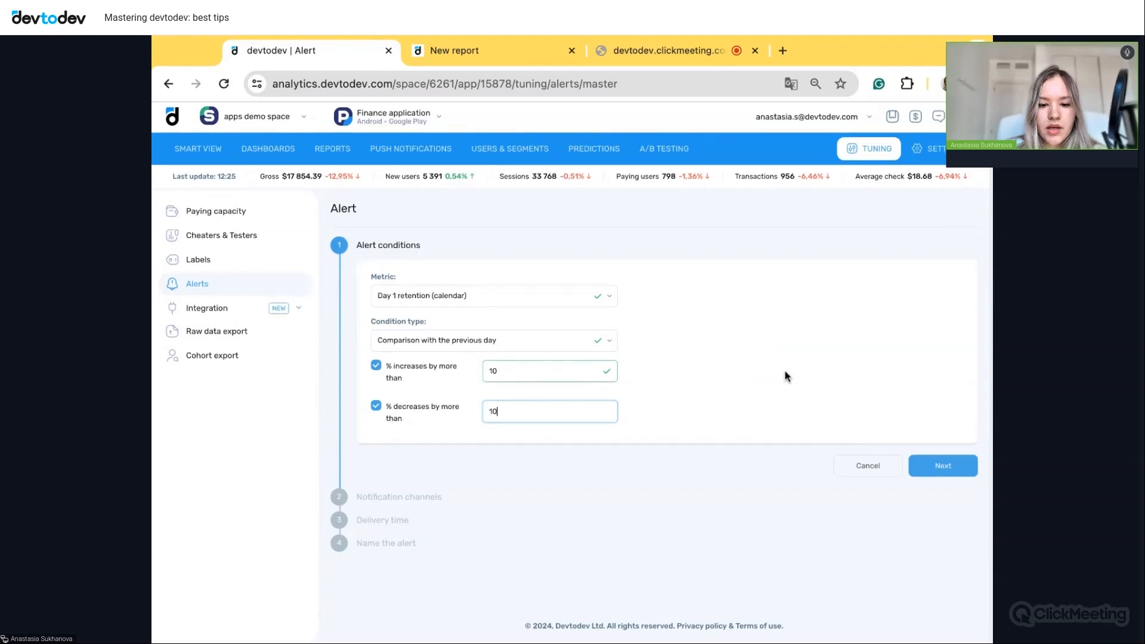
left_click(934, 461)
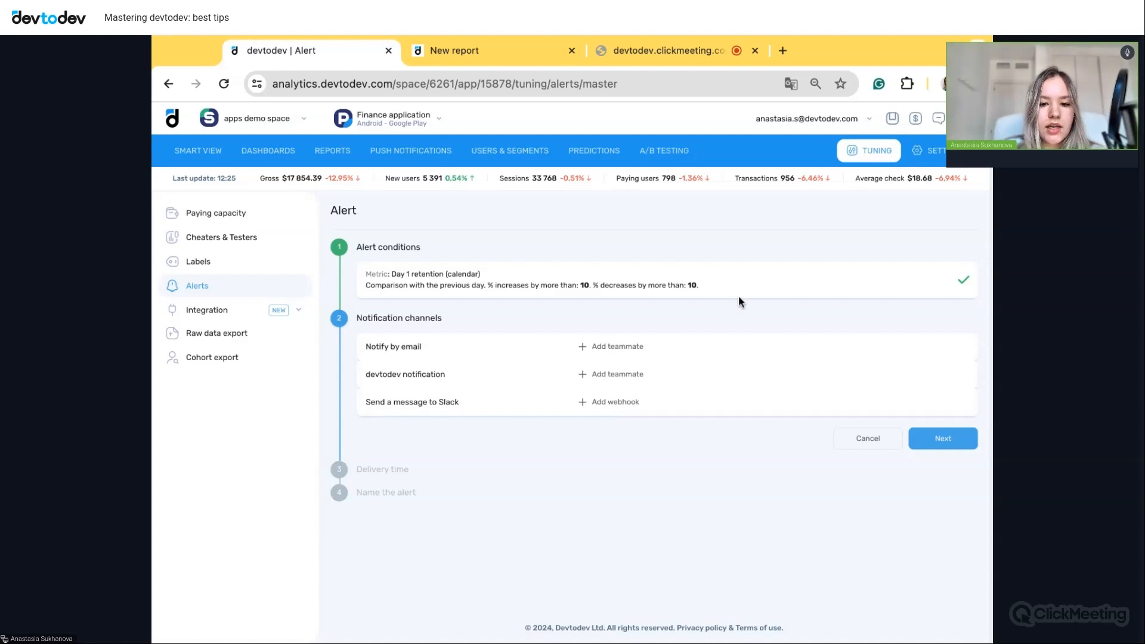
- Reopen the alert conditions and change the metric to Number of custom events with account created as the custom event
left_click(723, 280)
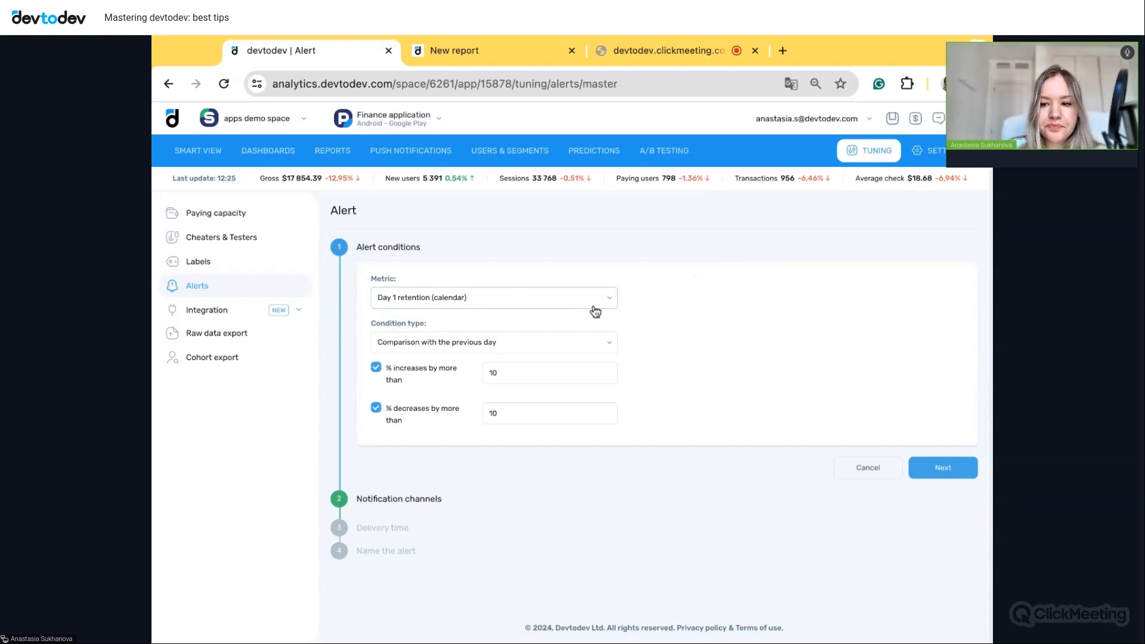
left_click(547, 307)
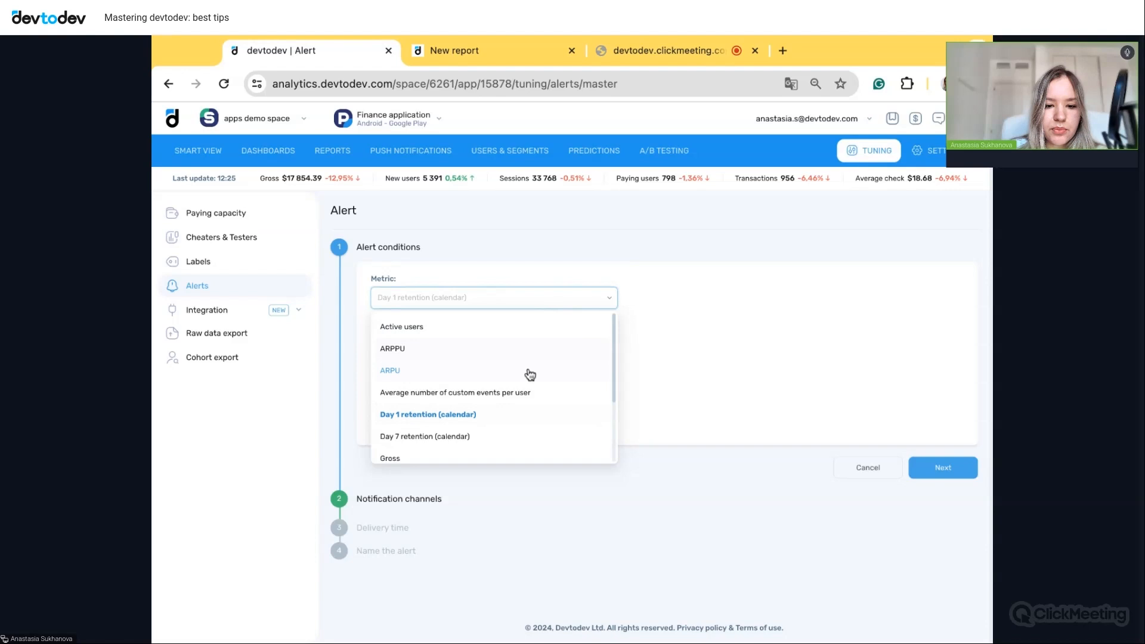
scroll(531, 392, "down", 1)
scroll(535, 397, "up", 1)
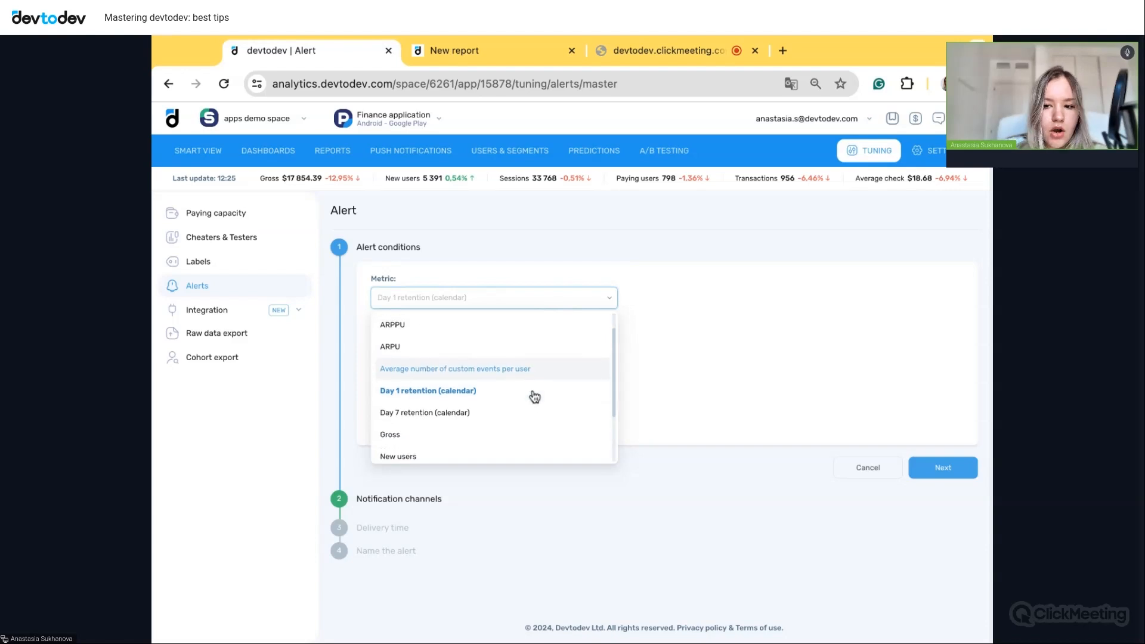
scroll(534, 396, "down", 3)
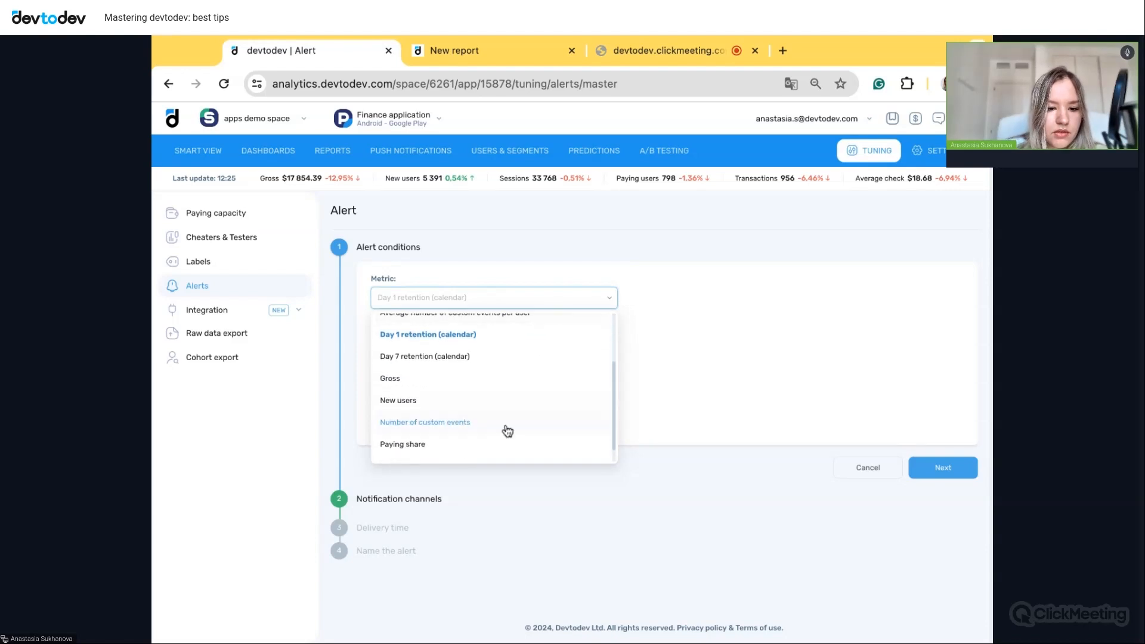
left_click(495, 425)
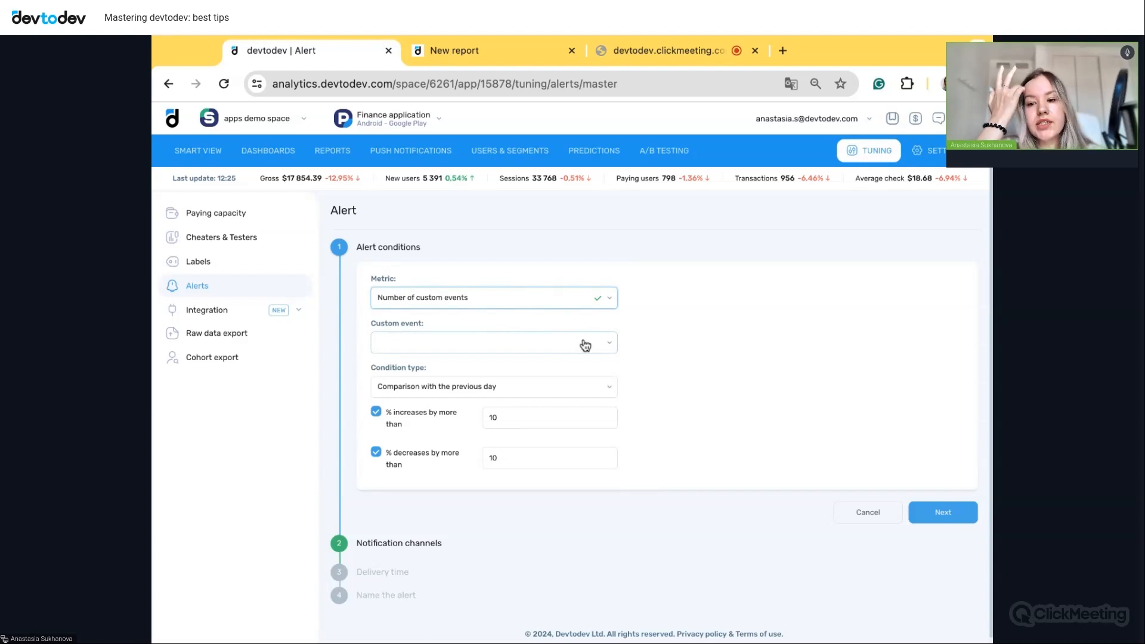
left_click(581, 344)
scroll(495, 429, "down", 5)
left_click(423, 432)
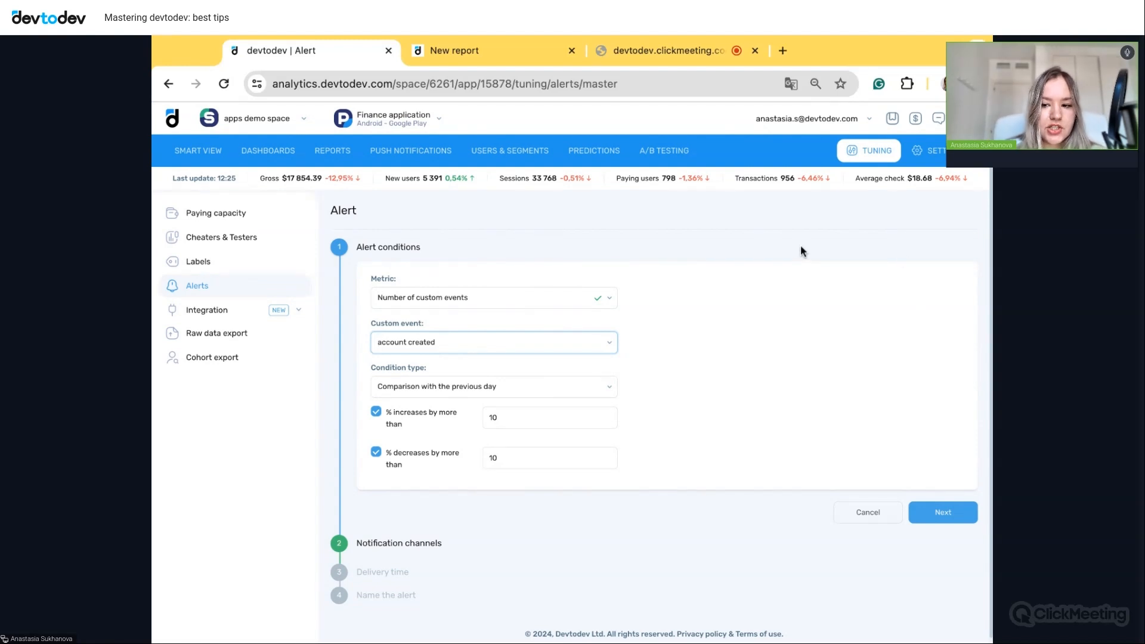
- Review the custom event configurations, including the parameters of the docs submitted event, and the list of custom user properties
left_click(225, 317)
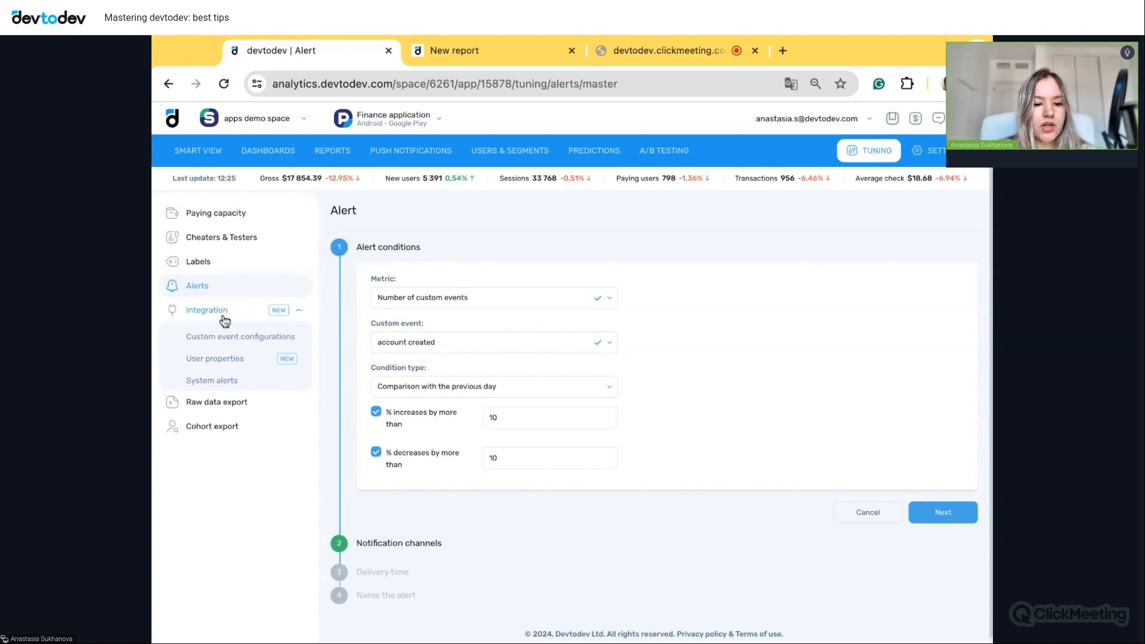
left_click(238, 338)
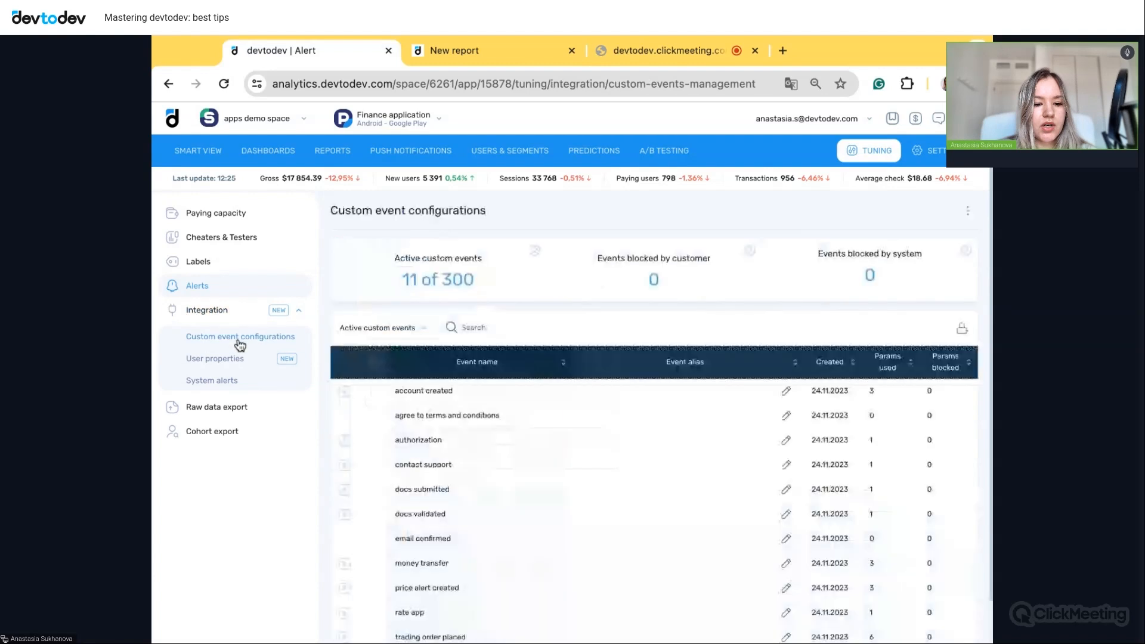
scroll(773, 481, "down", 1)
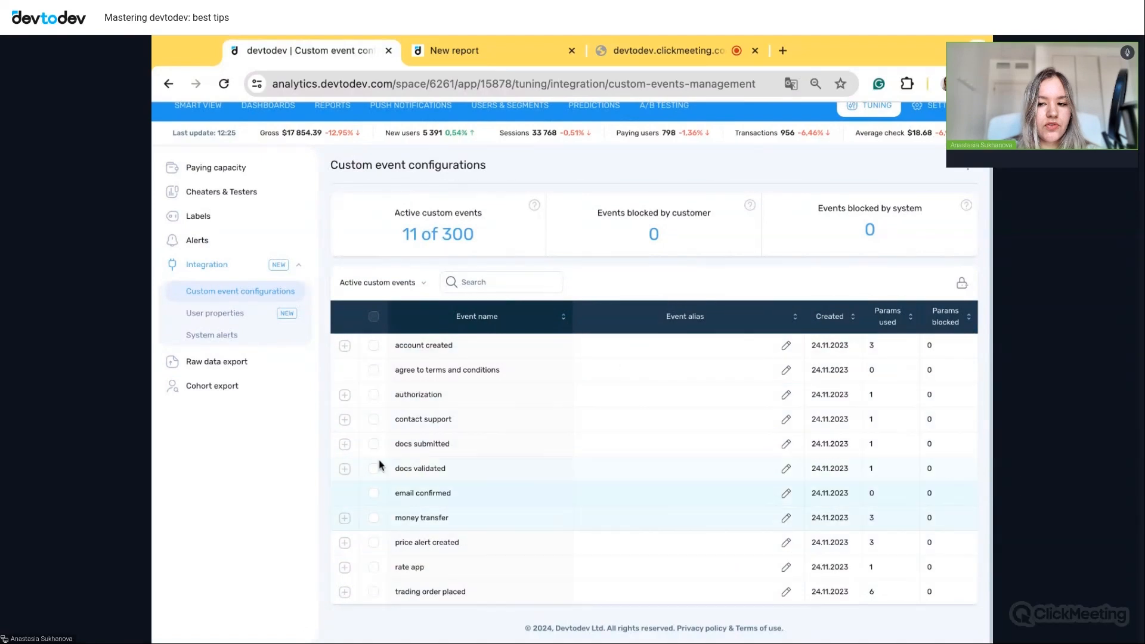
left_click(344, 445)
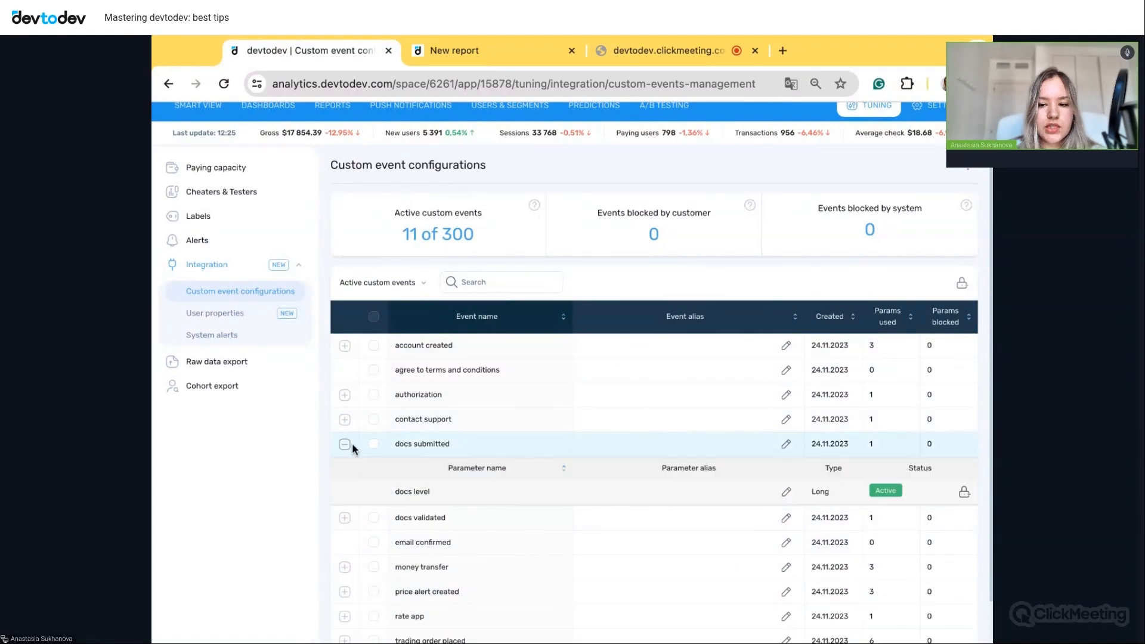
scroll(530, 509, "down", 1)
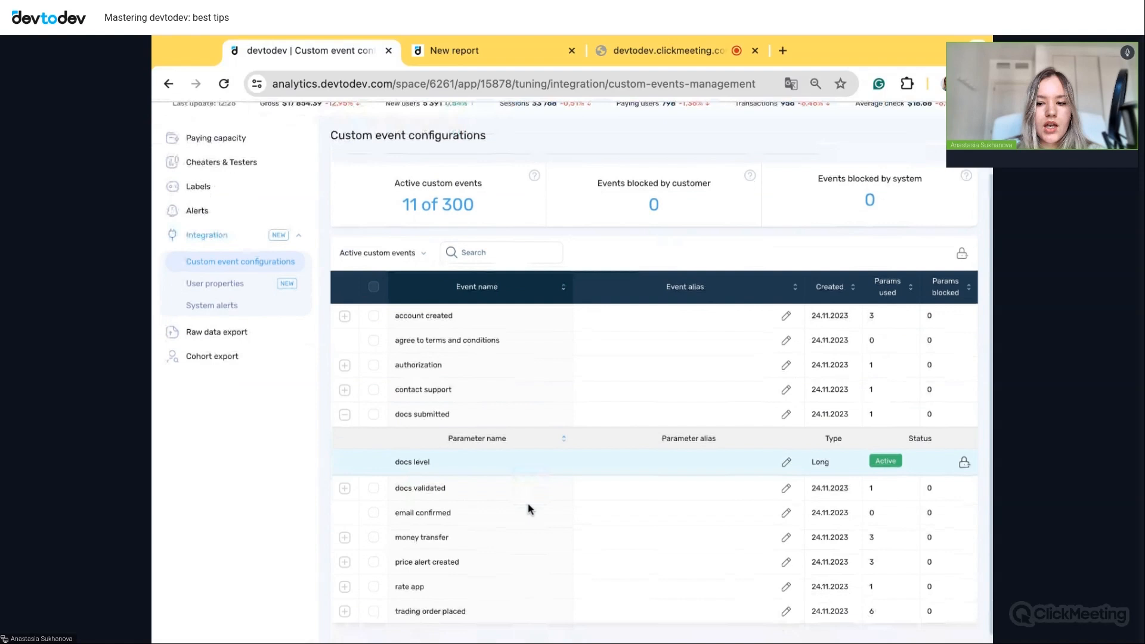
scroll(531, 509, "up", 1)
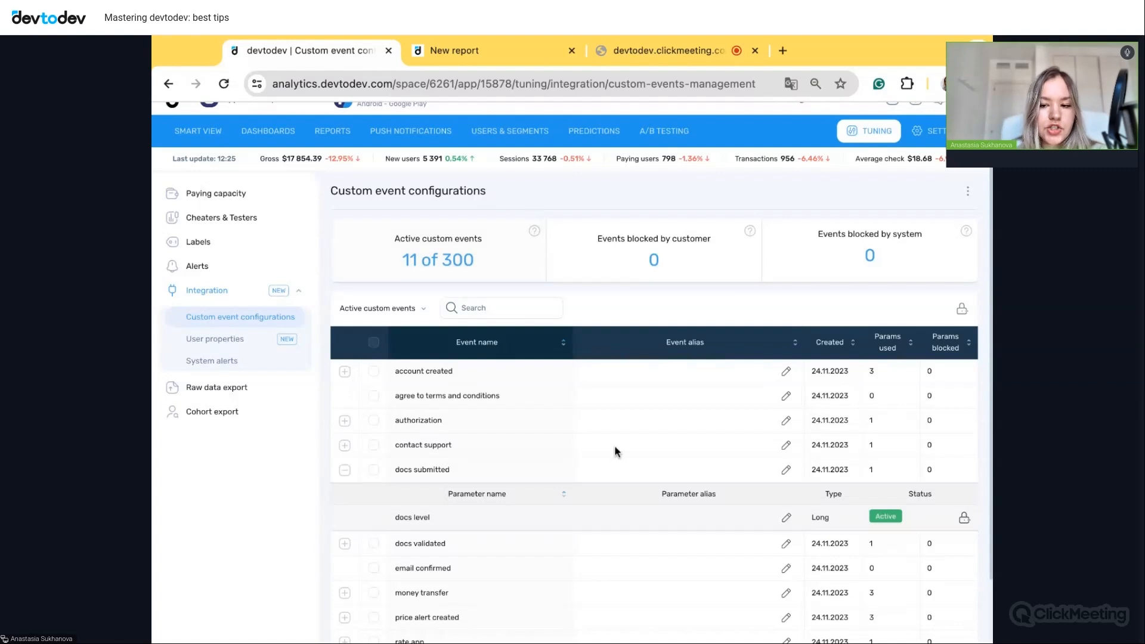
scroll(614, 444, "down", 1)
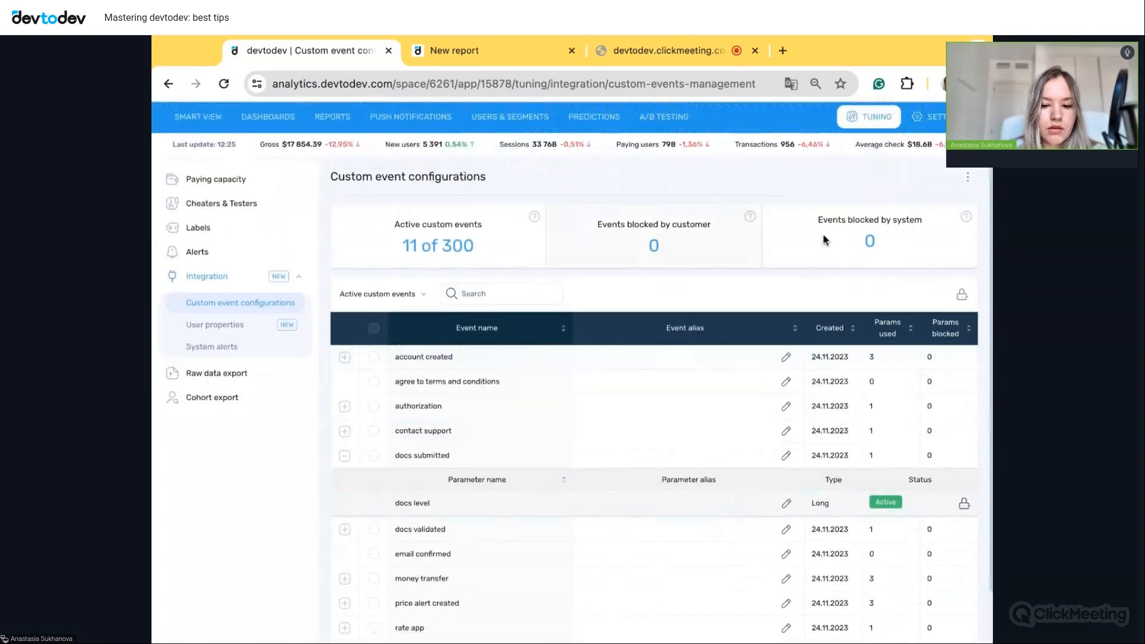
scroll(695, 340, "down", 1)
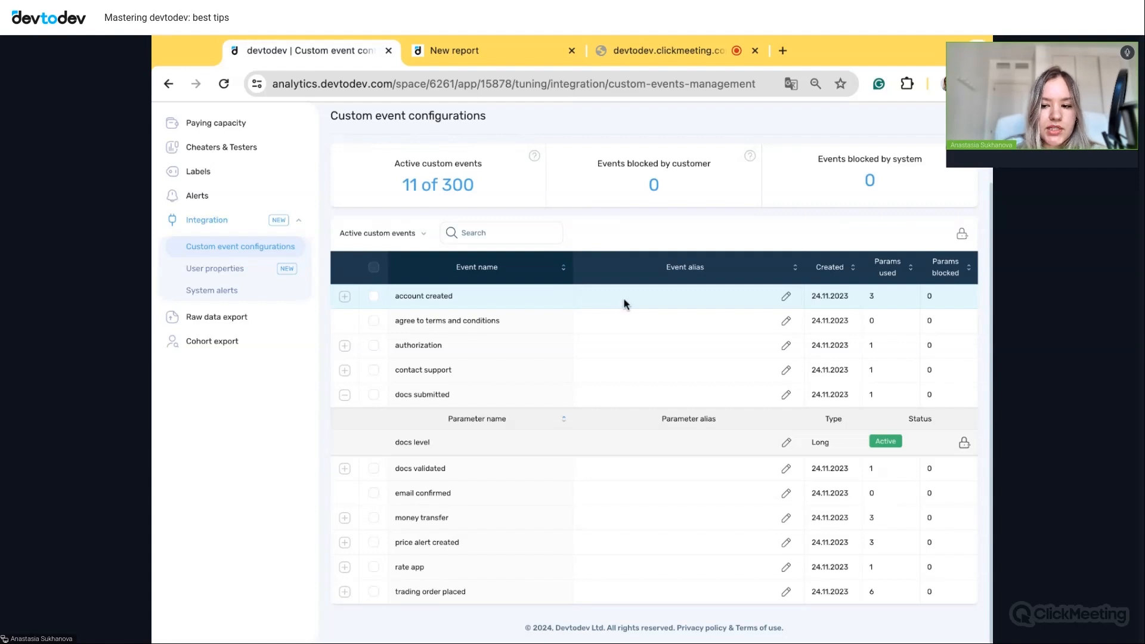
left_click(231, 274)
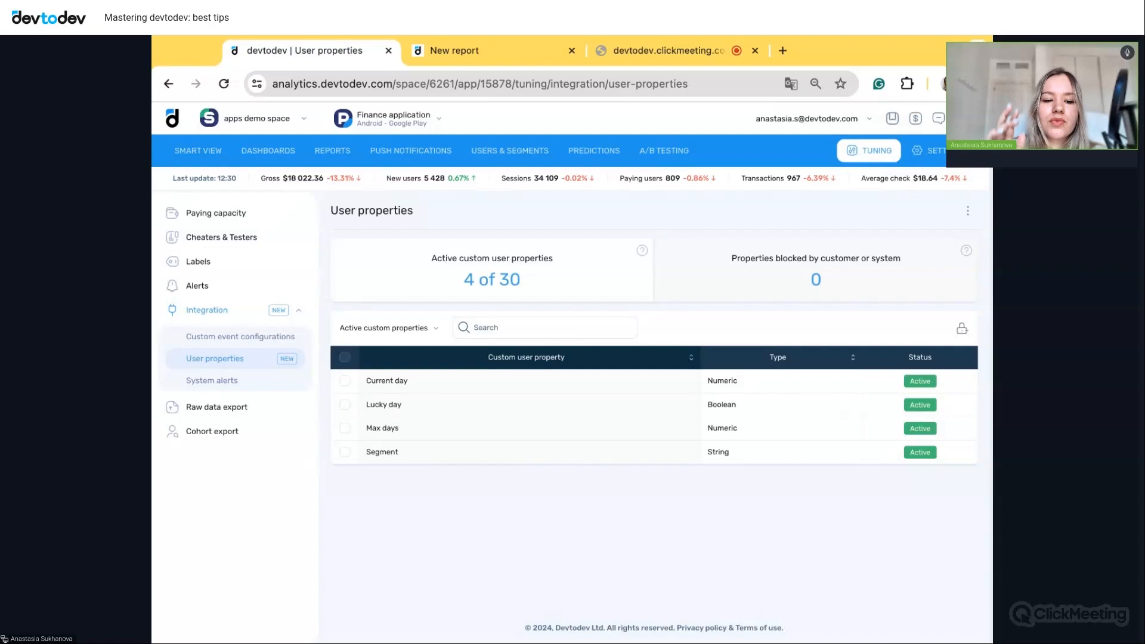
- Switch to the ClickMeeting webinar and end the screen sharing
left_click(661, 51)
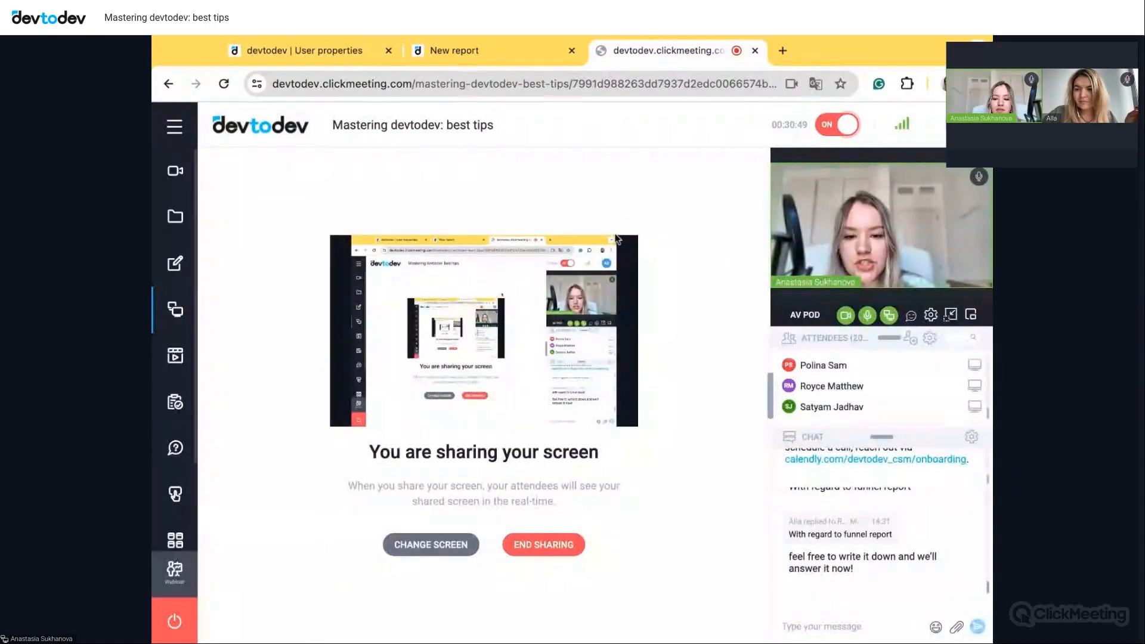
left_click(542, 544)
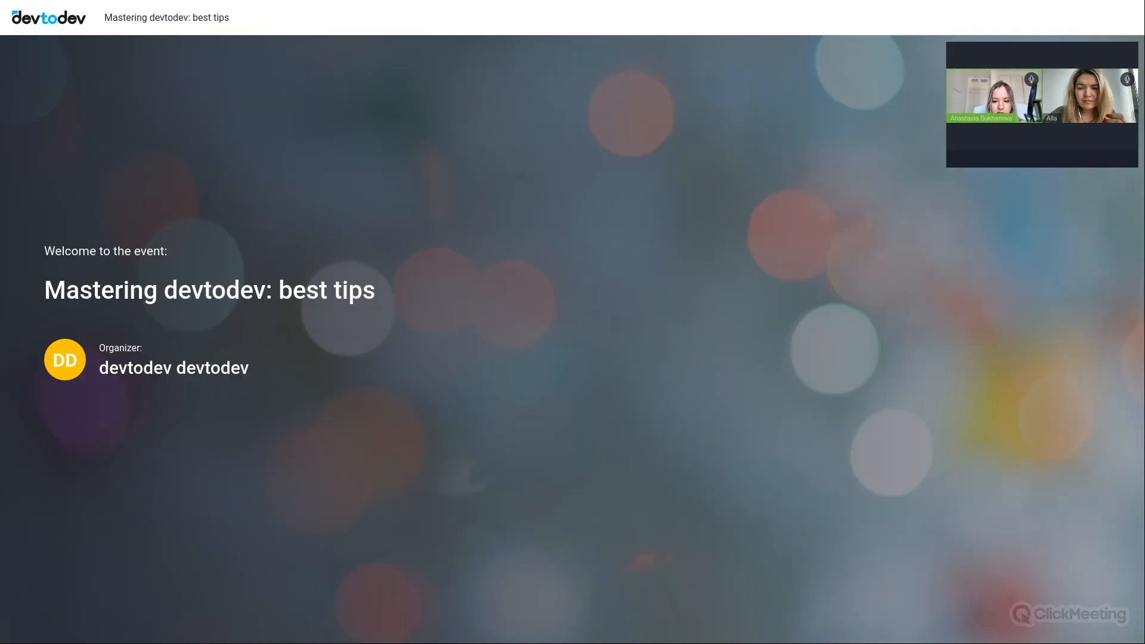
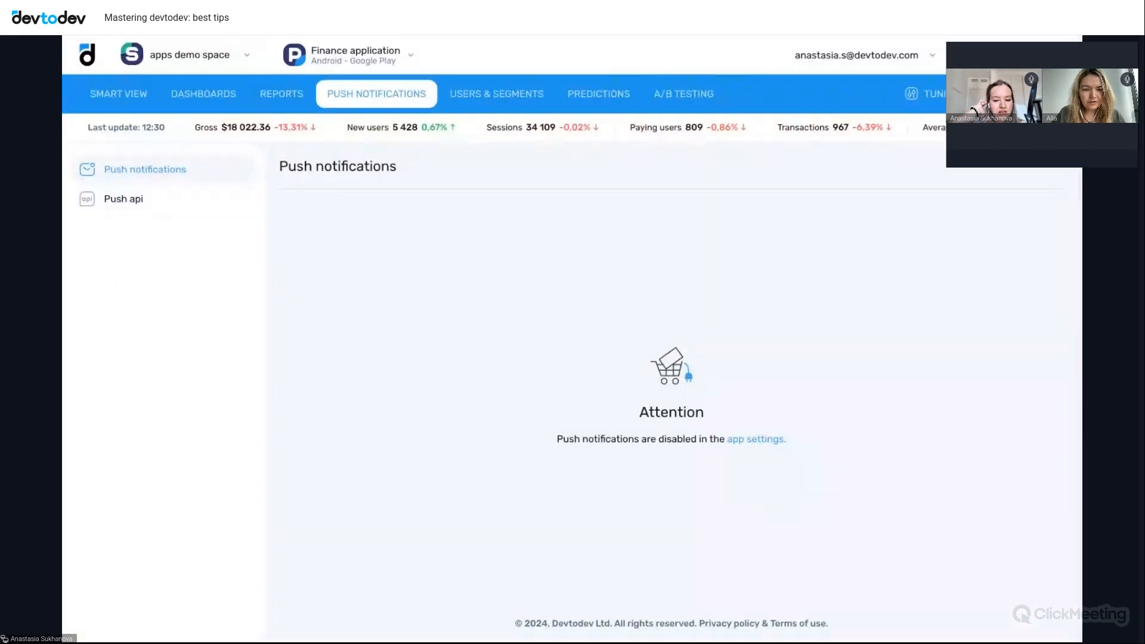
- Switch to the 3 in a row. Android project in games demo space and look through its push notification campaigns
left_click(220, 62)
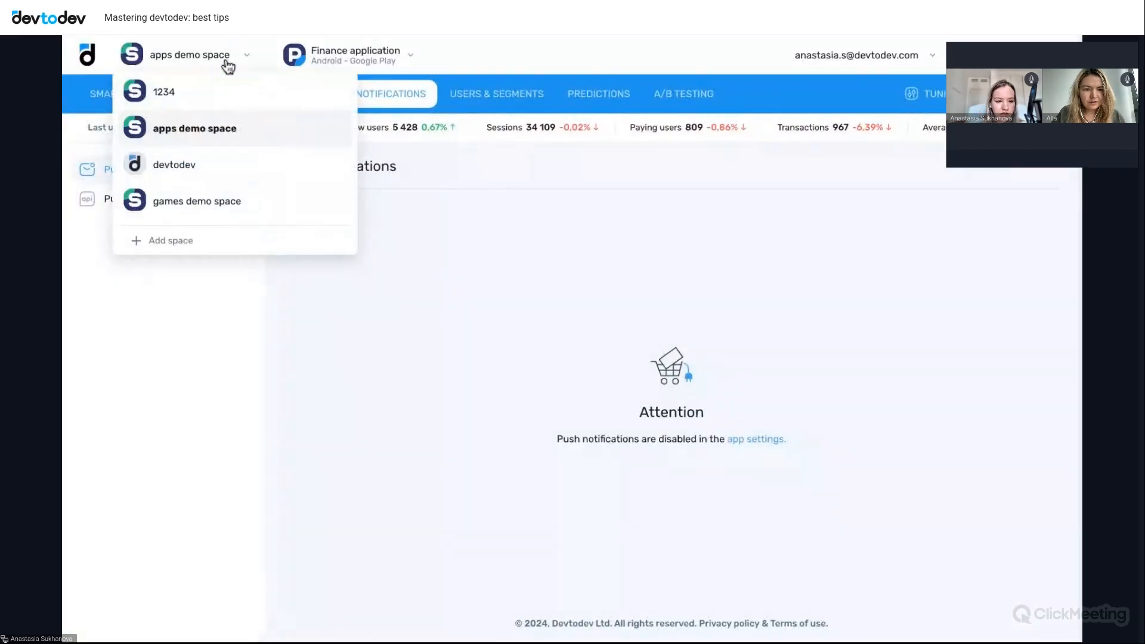
left_click(186, 206)
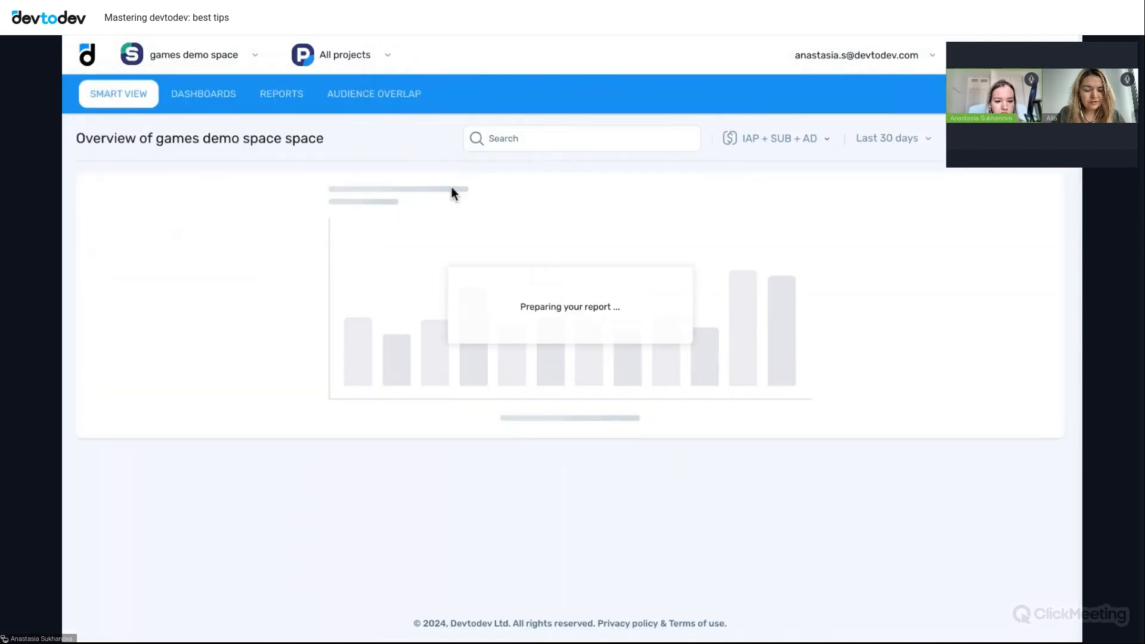
left_click(345, 56)
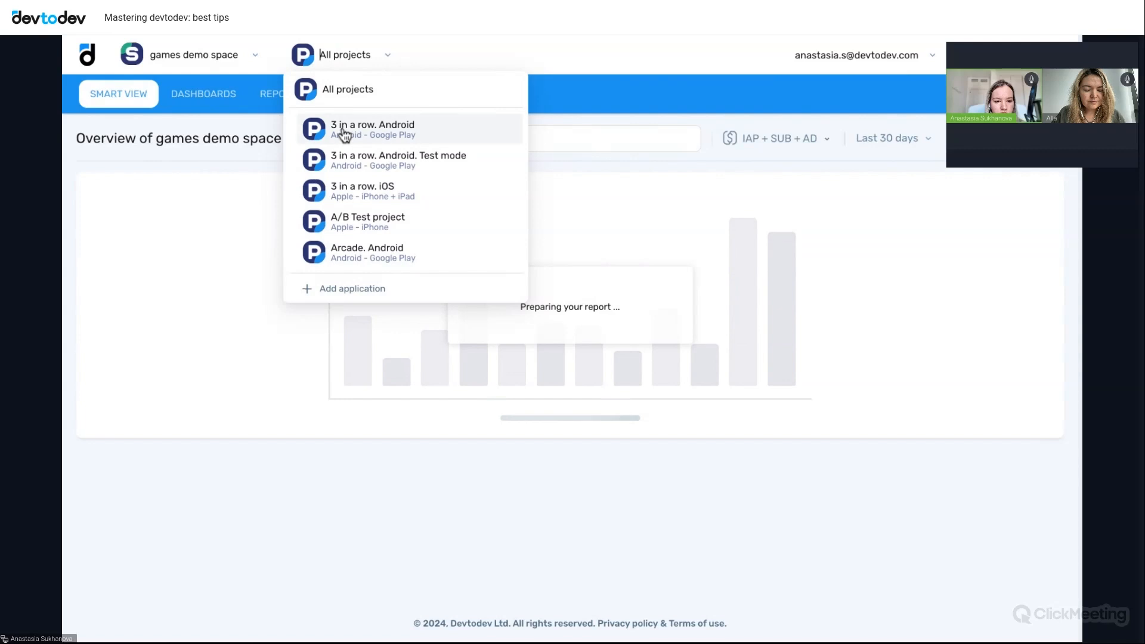
left_click(345, 135)
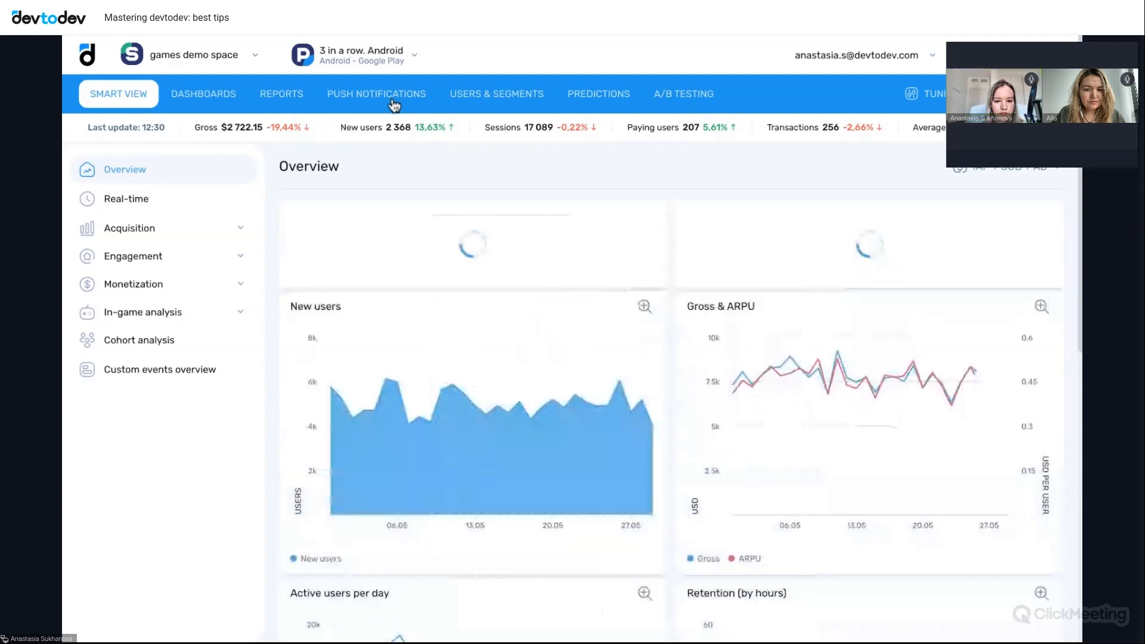
left_click(393, 105)
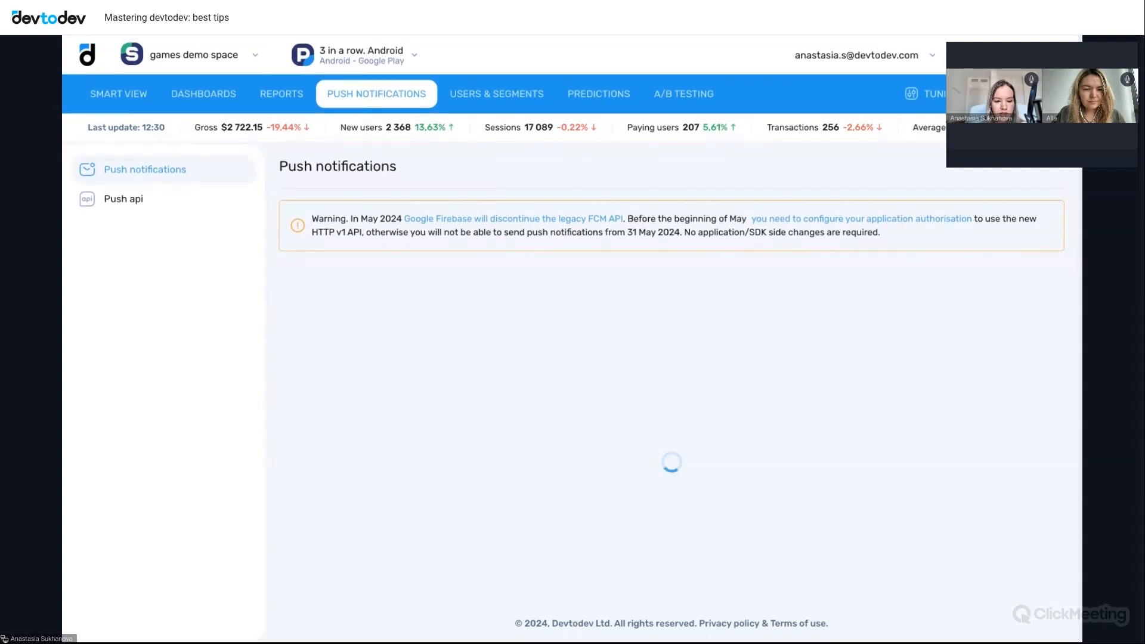
scroll(674, 358, "down", 2)
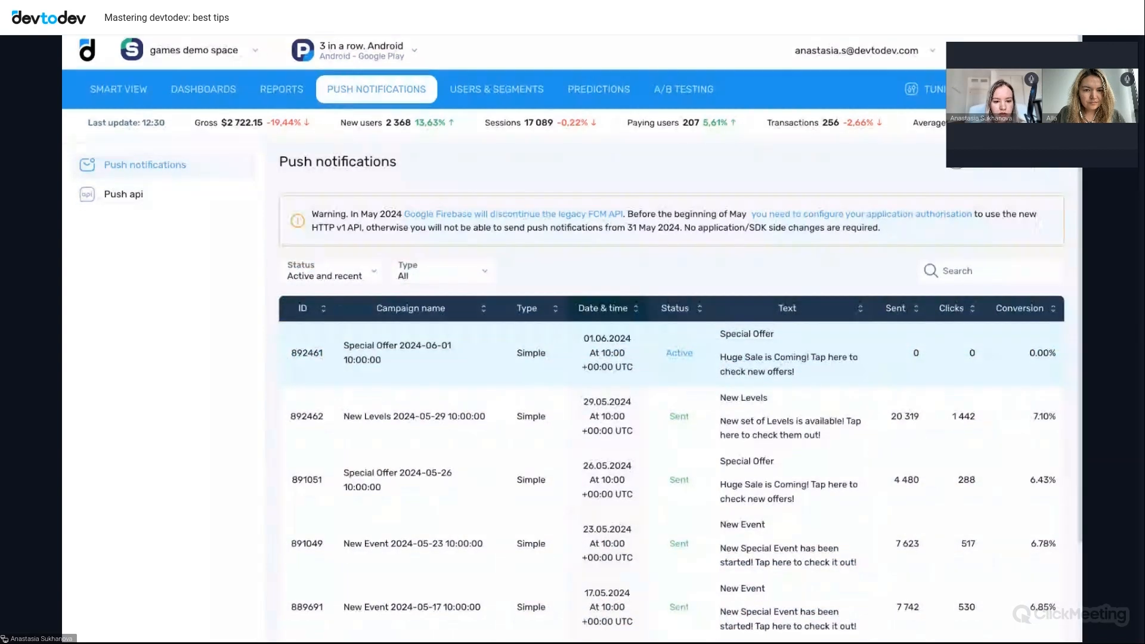
scroll(673, 357, "up", 2)
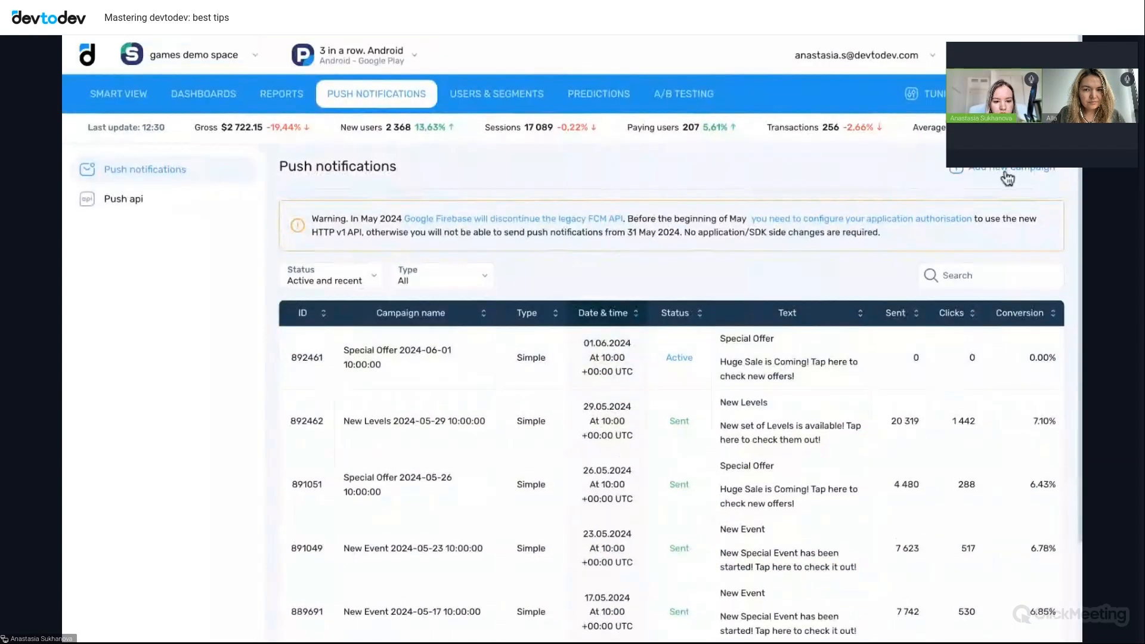
- Start a new push notification campaign named 1234 and continue to the campaign type
left_click(1007, 176)
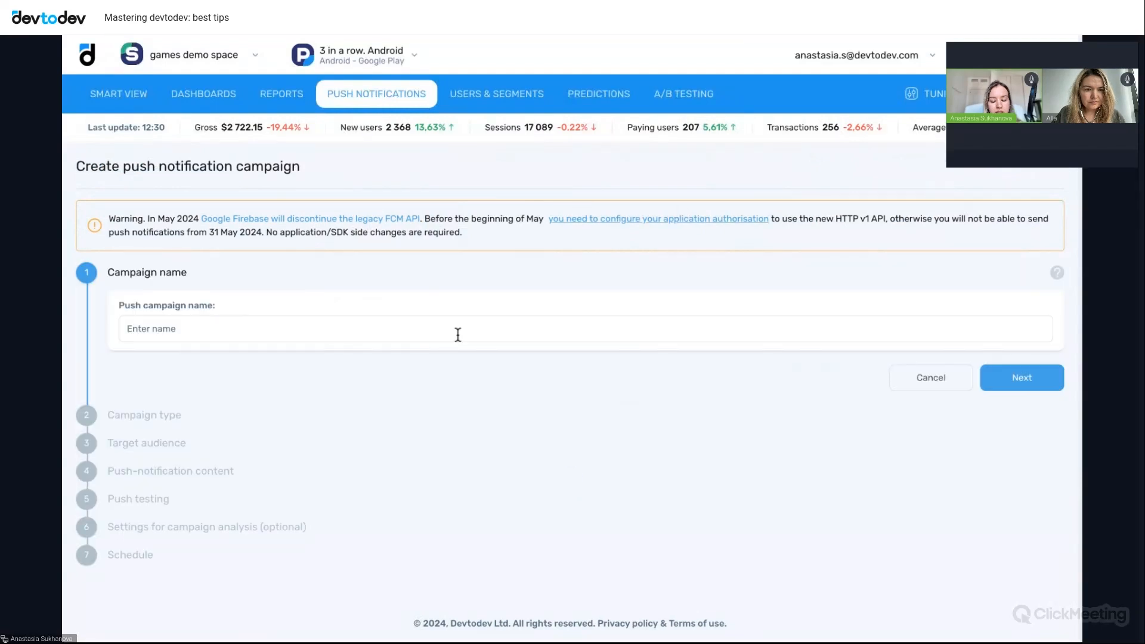
left_click(427, 334)
type("12")
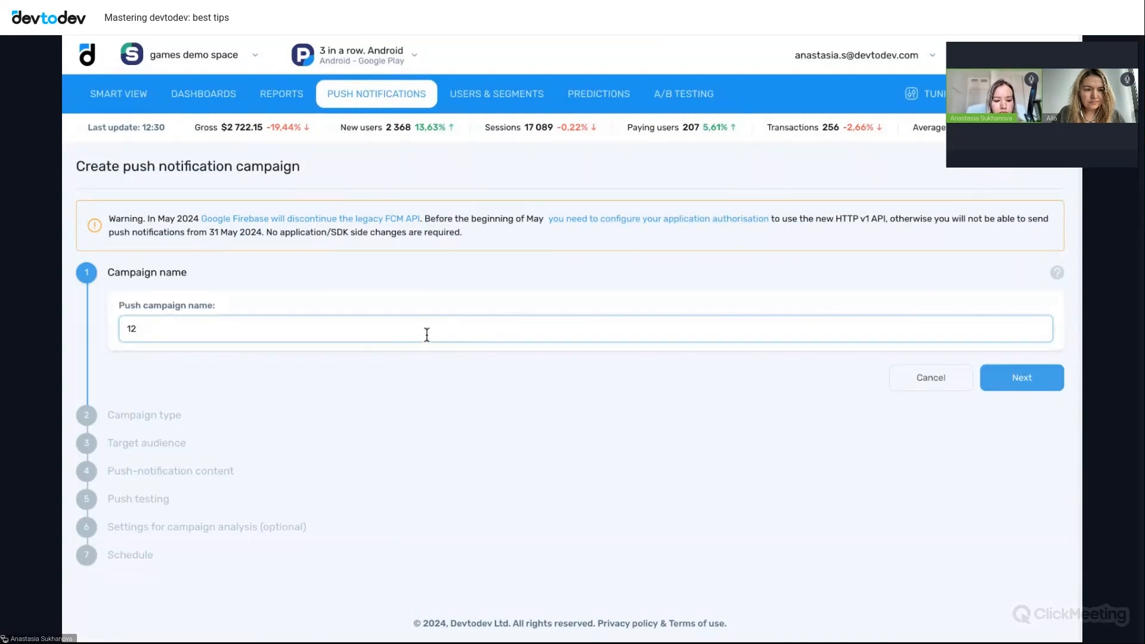
type("34")
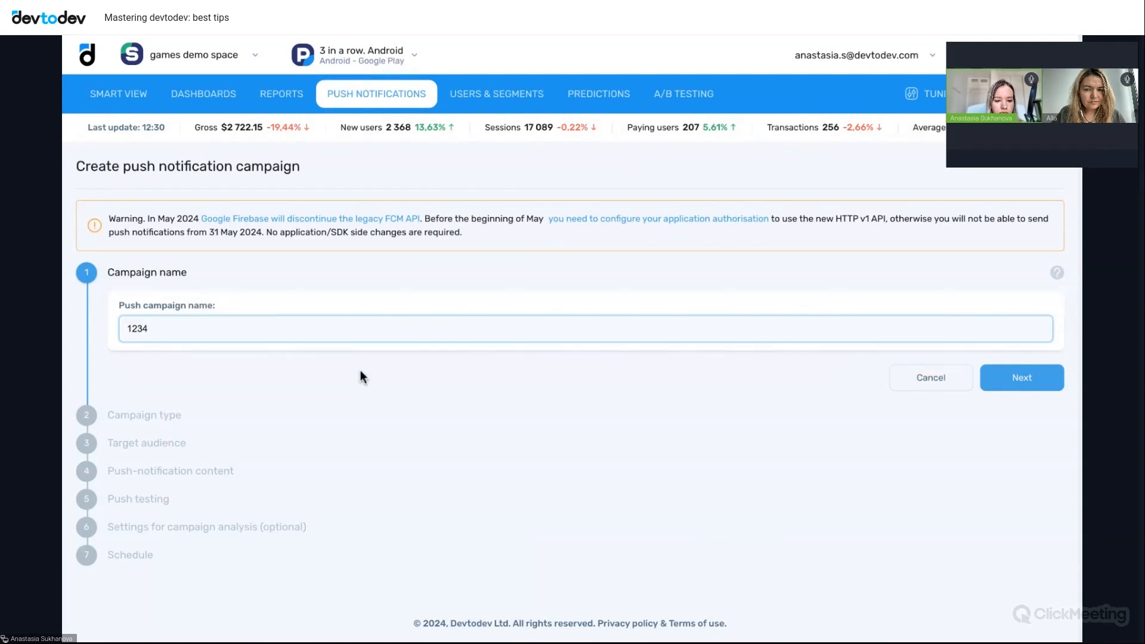
left_click(1041, 382)
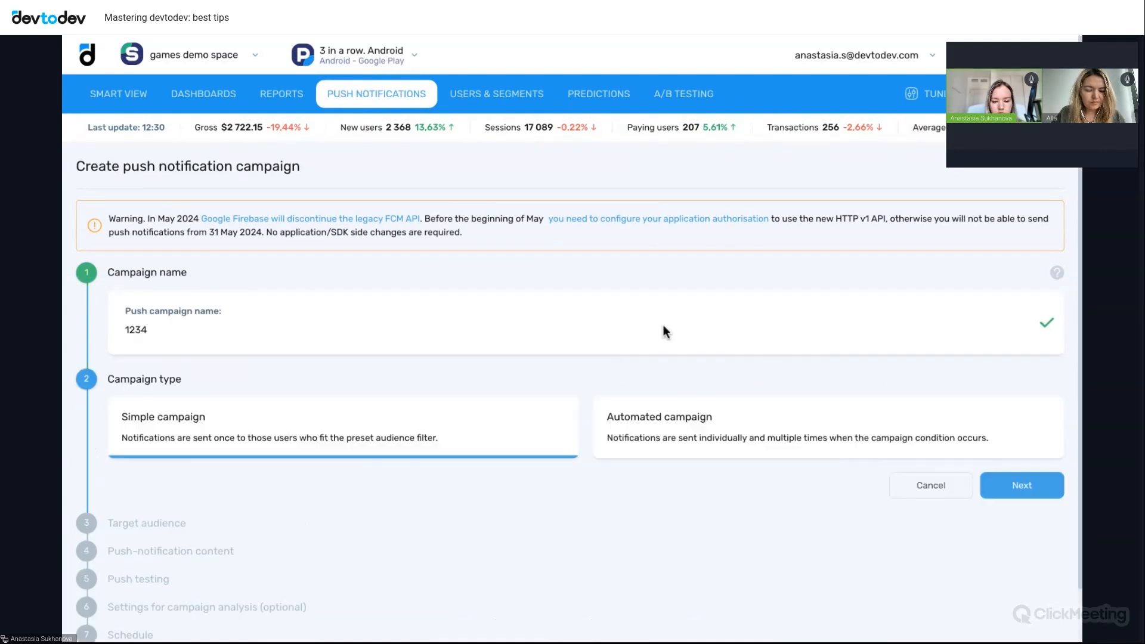
- Make the push campaign automated and go through its triggering conditions from First open and Inactivity to Event
scroll(667, 332, "down", 1)
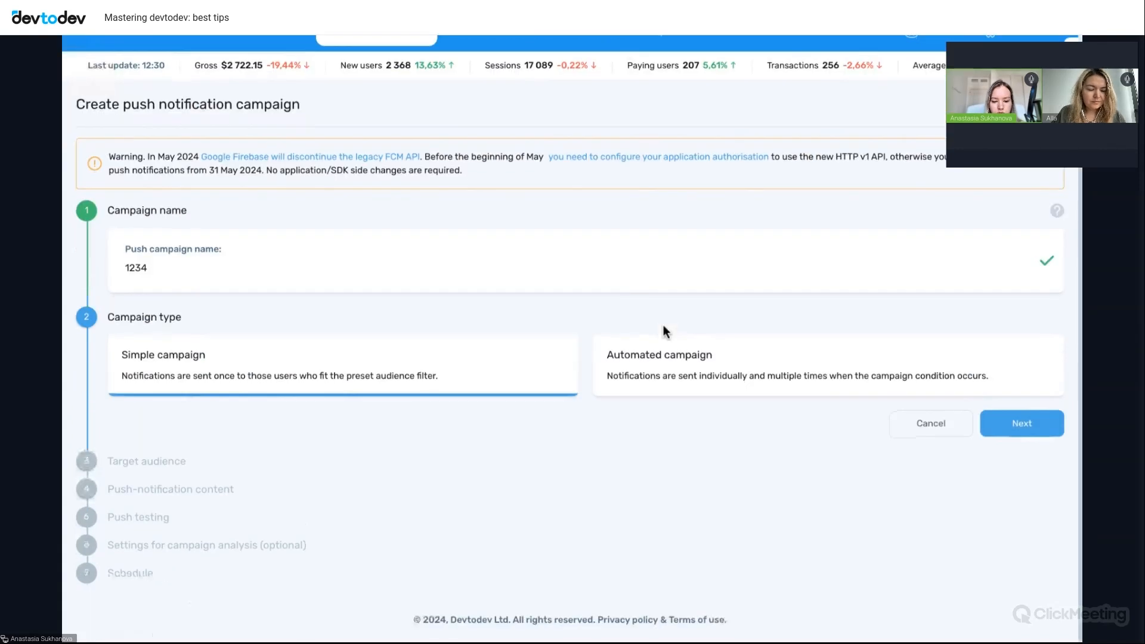
left_click(735, 377)
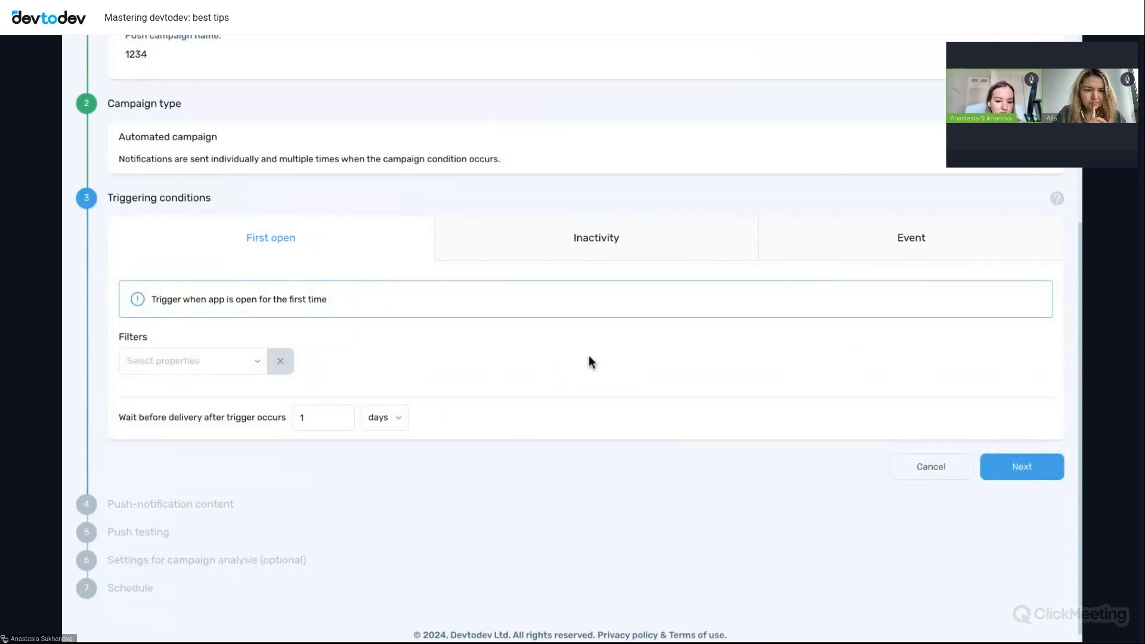
left_click(591, 246)
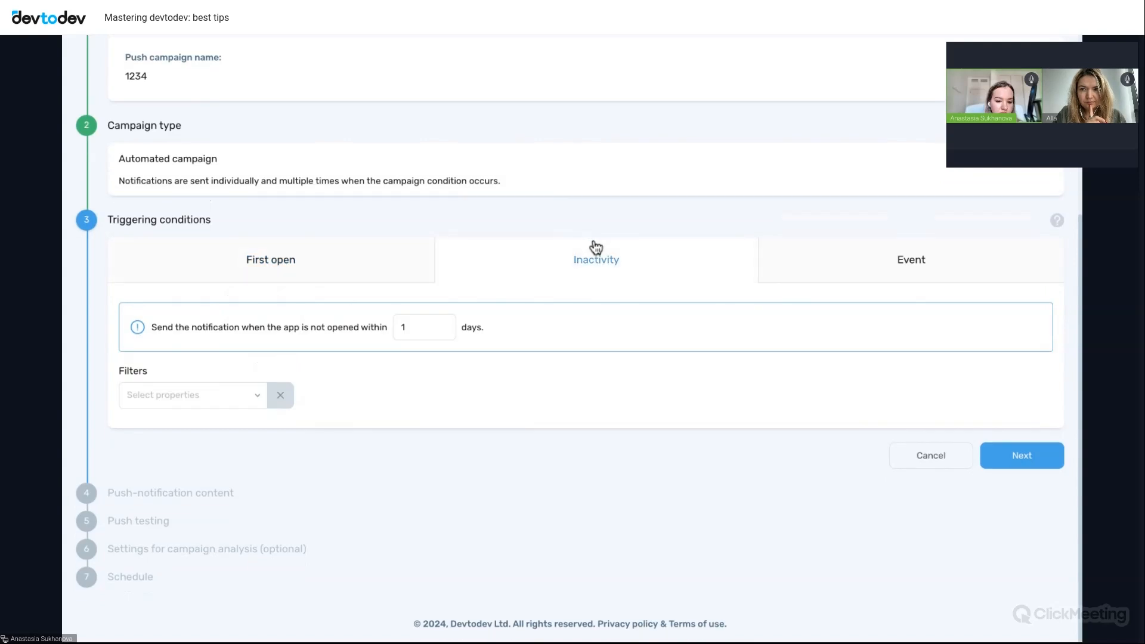
left_click(869, 269)
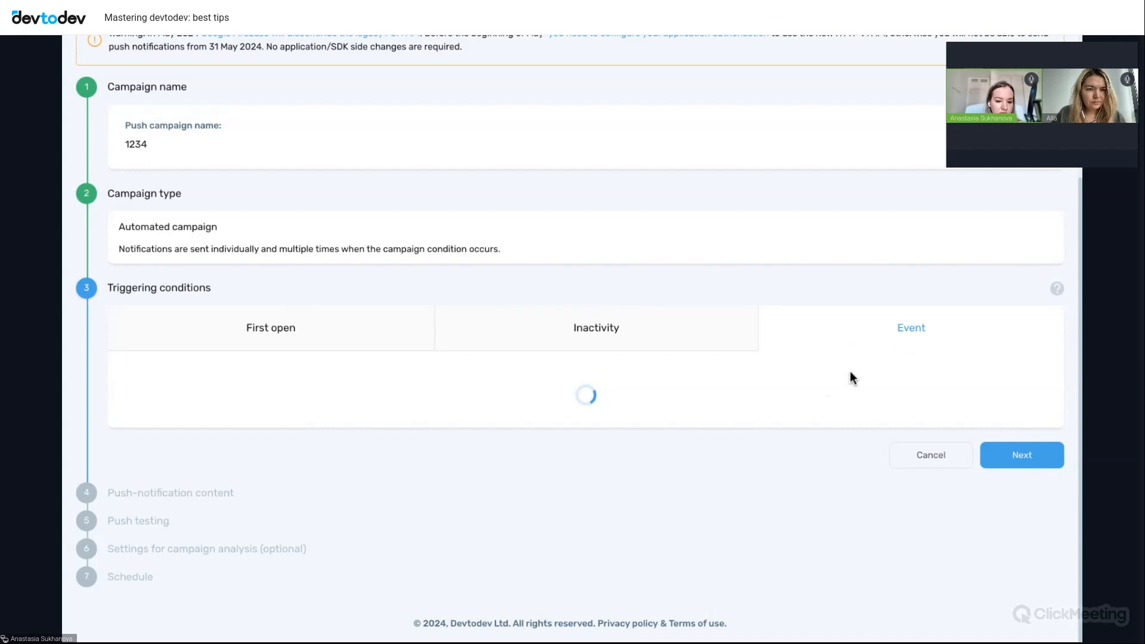
- Examine the trigger event selection and the wait before delivery setting of the Event triggering condition
left_click(184, 315)
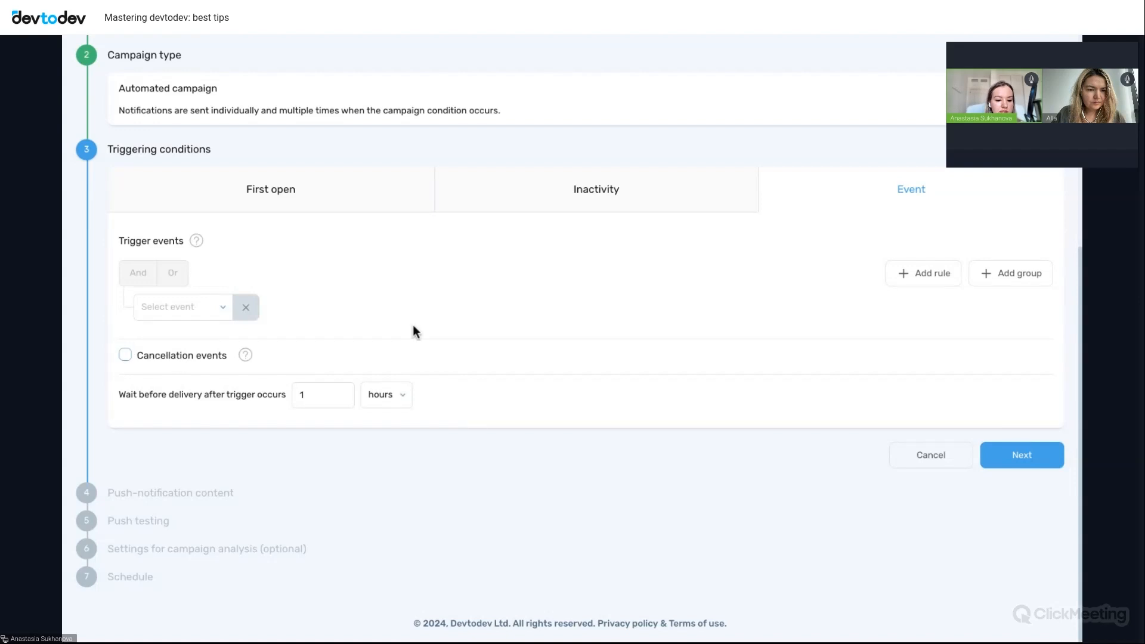
scroll(541, 338, "up", 1)
left_click(314, 442)
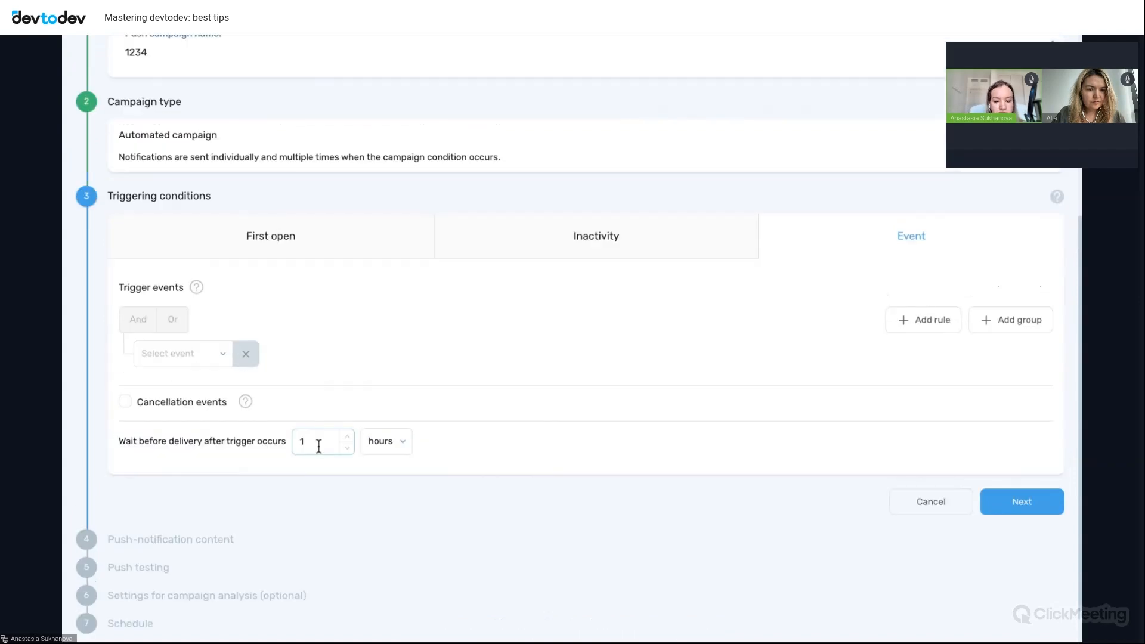
left_click(460, 376)
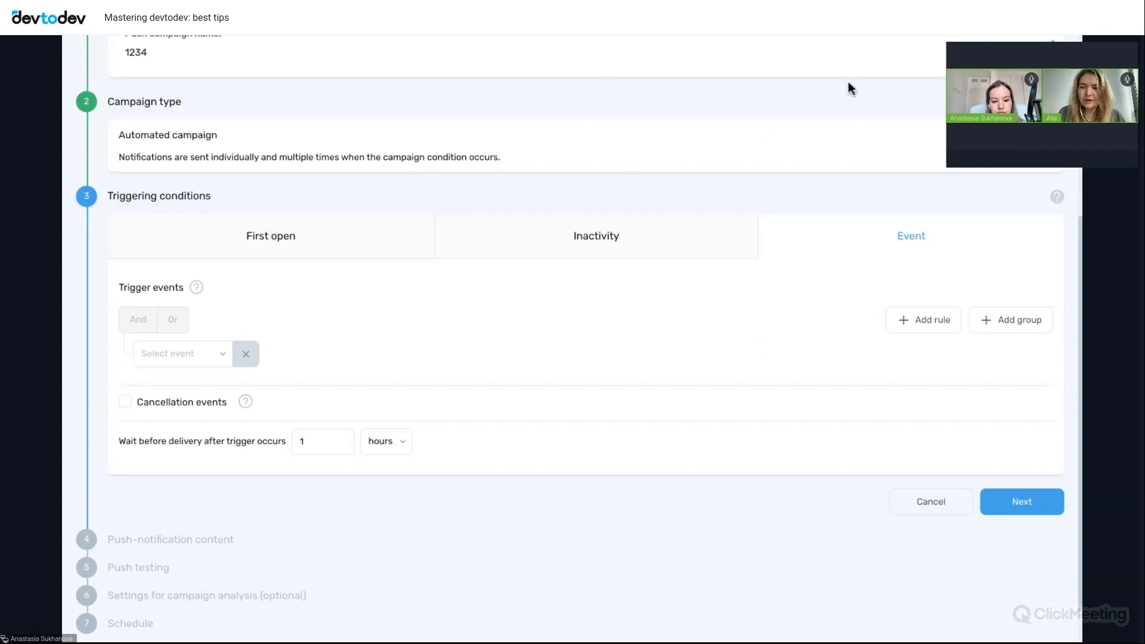
- Leave the push campaign setup and open the project's list of user segments
scroll(854, 175, "up", 2)
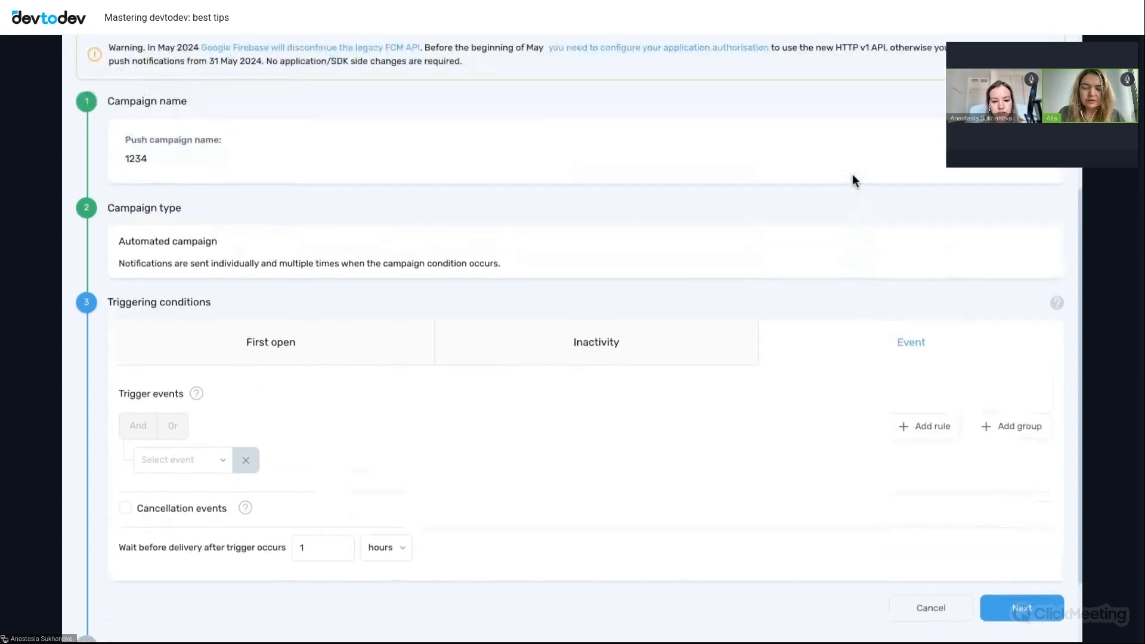
scroll(717, 209, "up", 1)
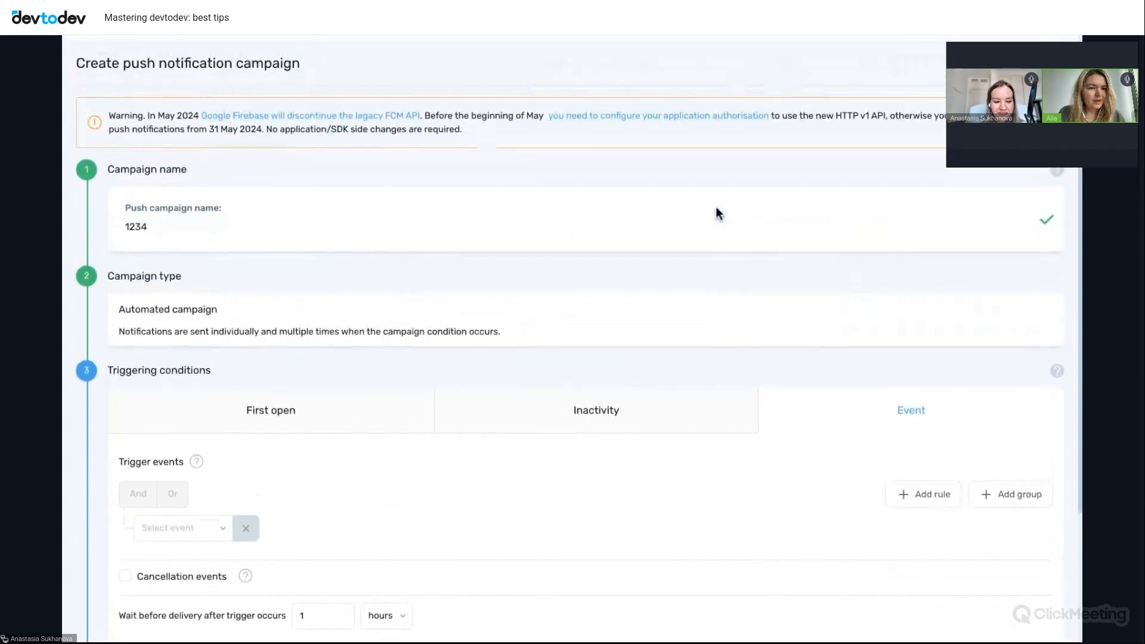
scroll(716, 206, "up", 2)
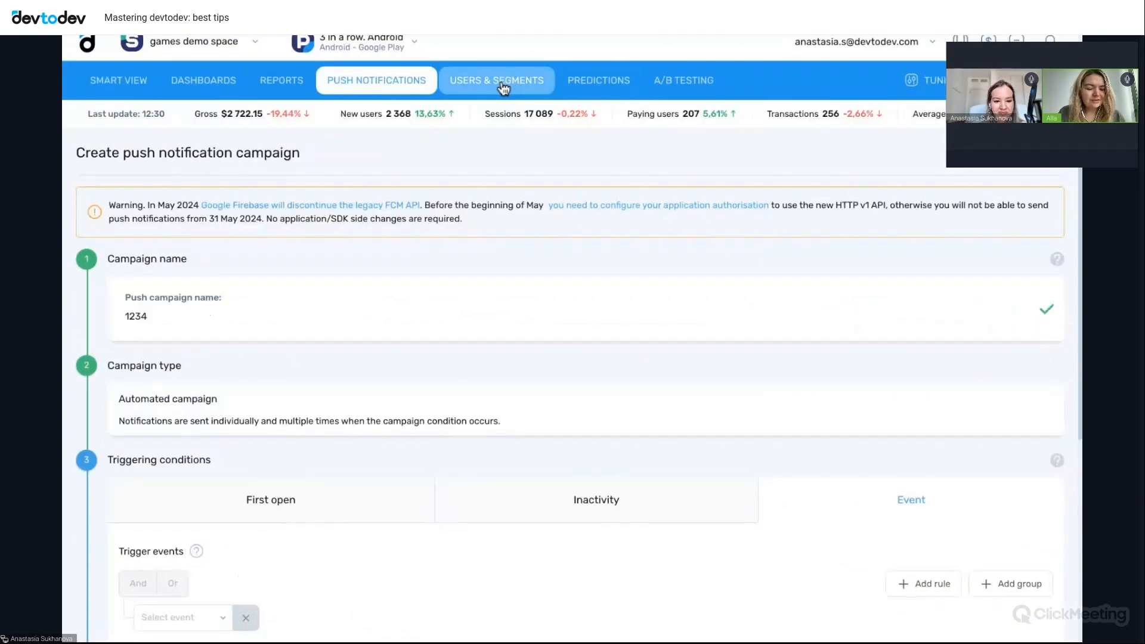
left_click(503, 89)
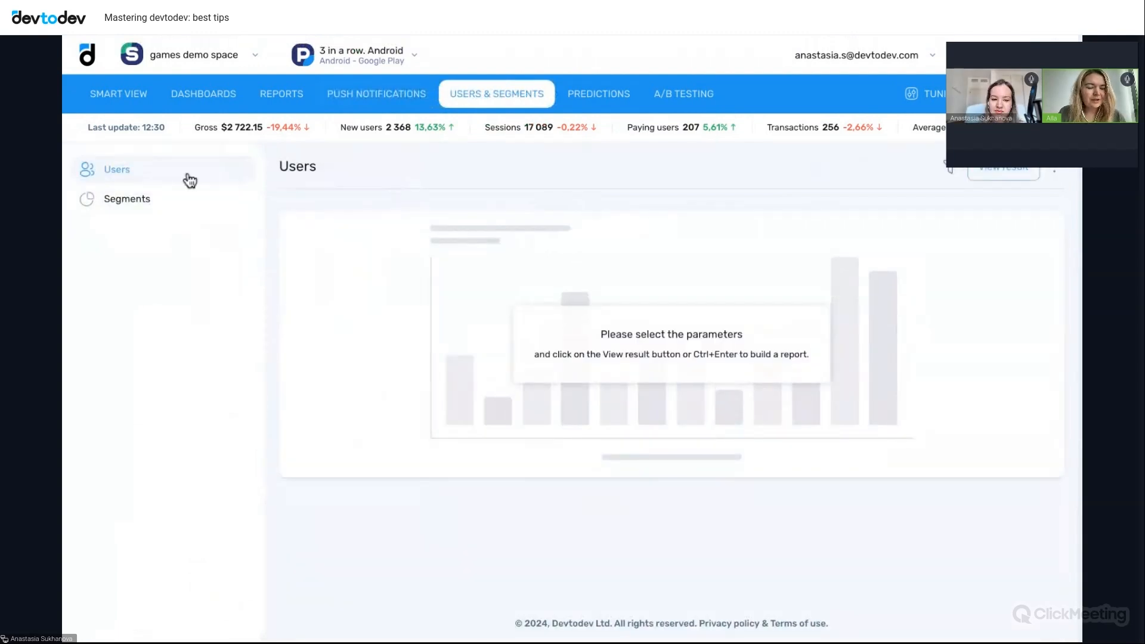
left_click(170, 205)
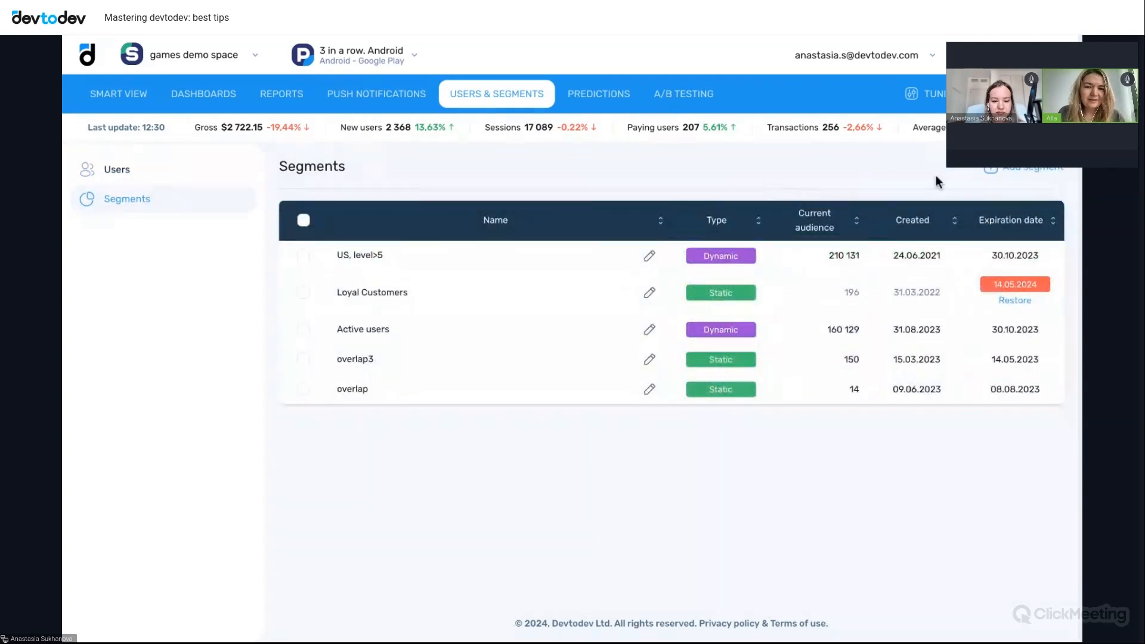
- Start a new dynamic segment named 1234 and continue to its entry condition
left_click(1038, 169)
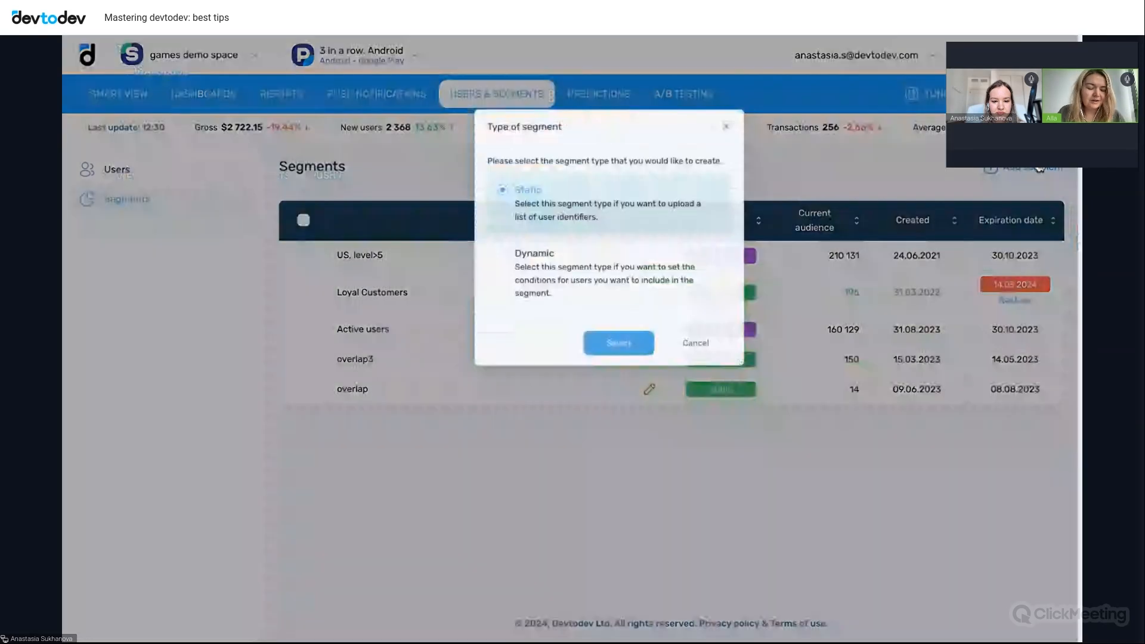
left_click(582, 310)
left_click(597, 362)
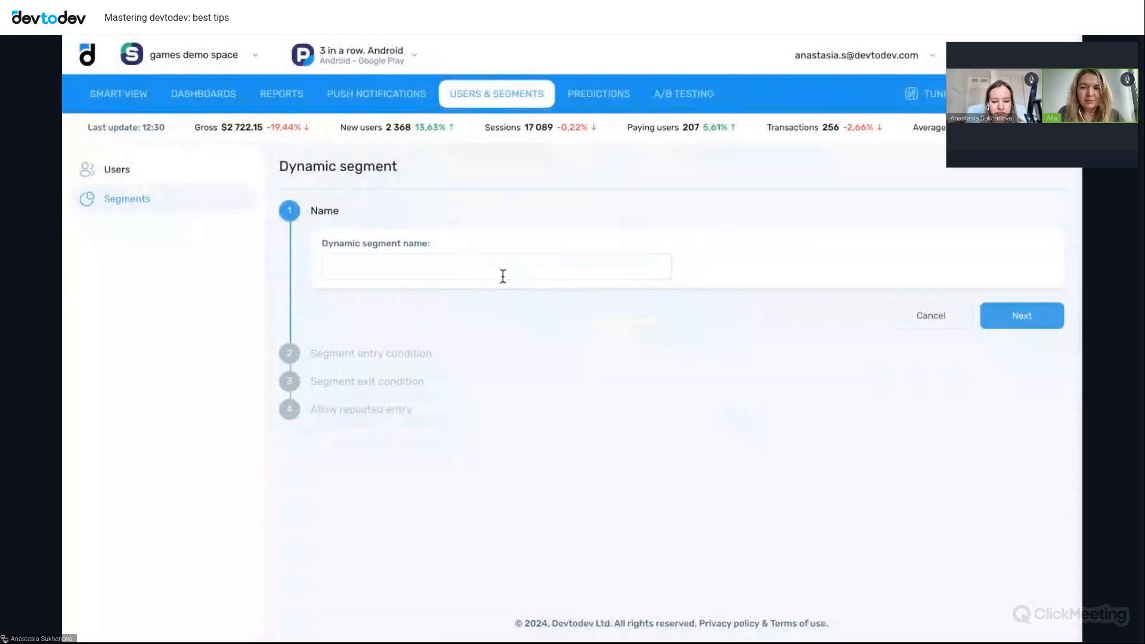
left_click(489, 275)
type("1234")
left_click(1026, 317)
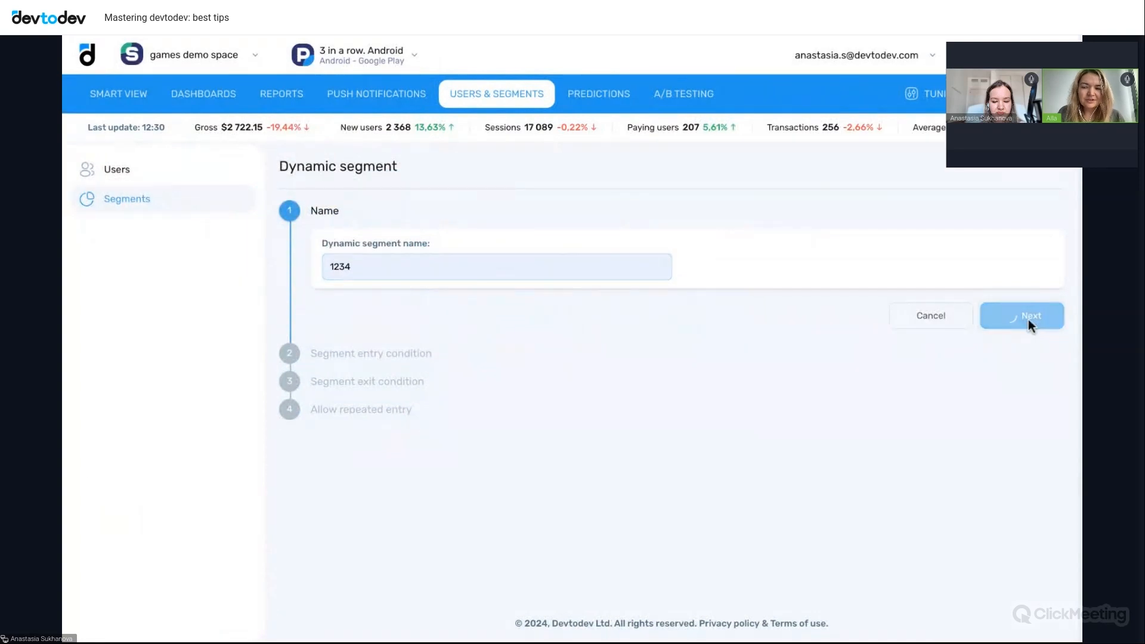
scroll(643, 497, "down", 1)
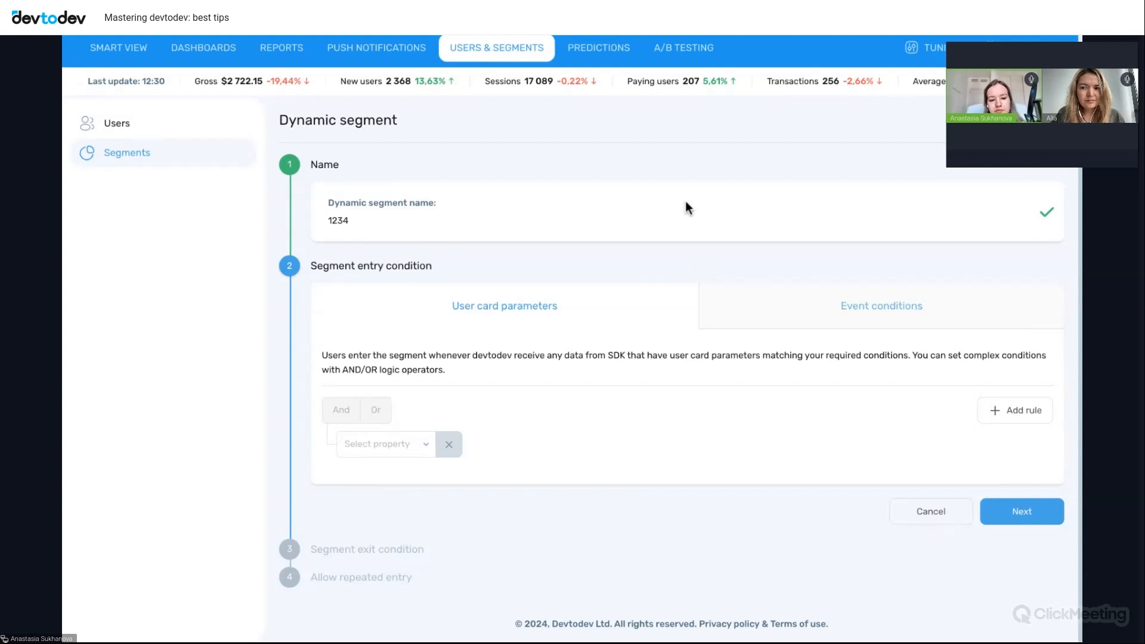
scroll(698, 165, "up", 1)
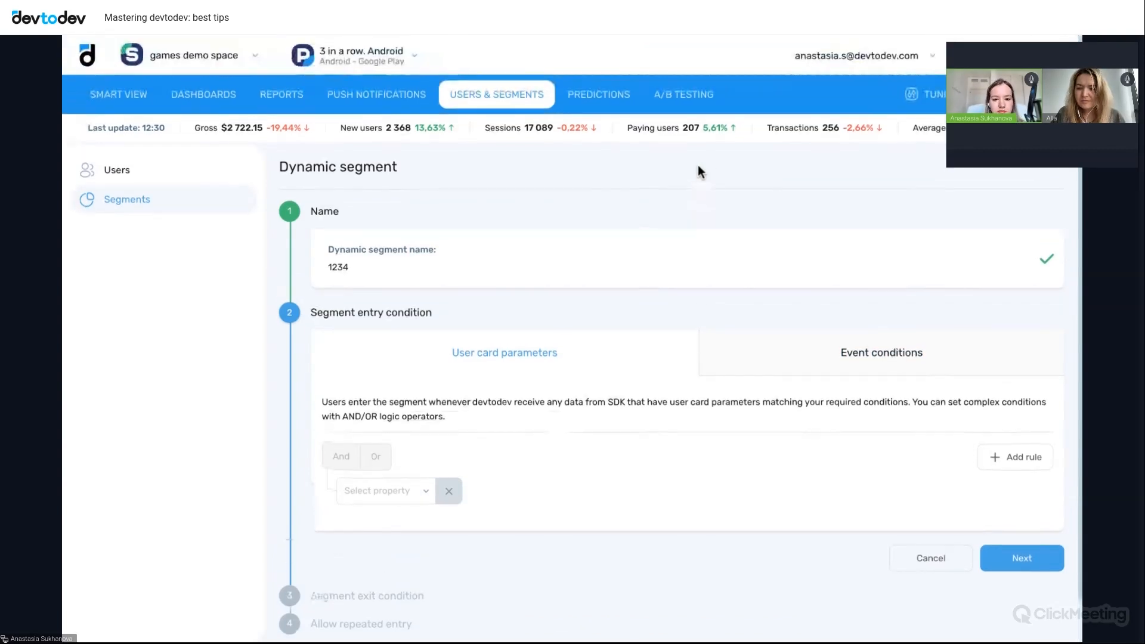